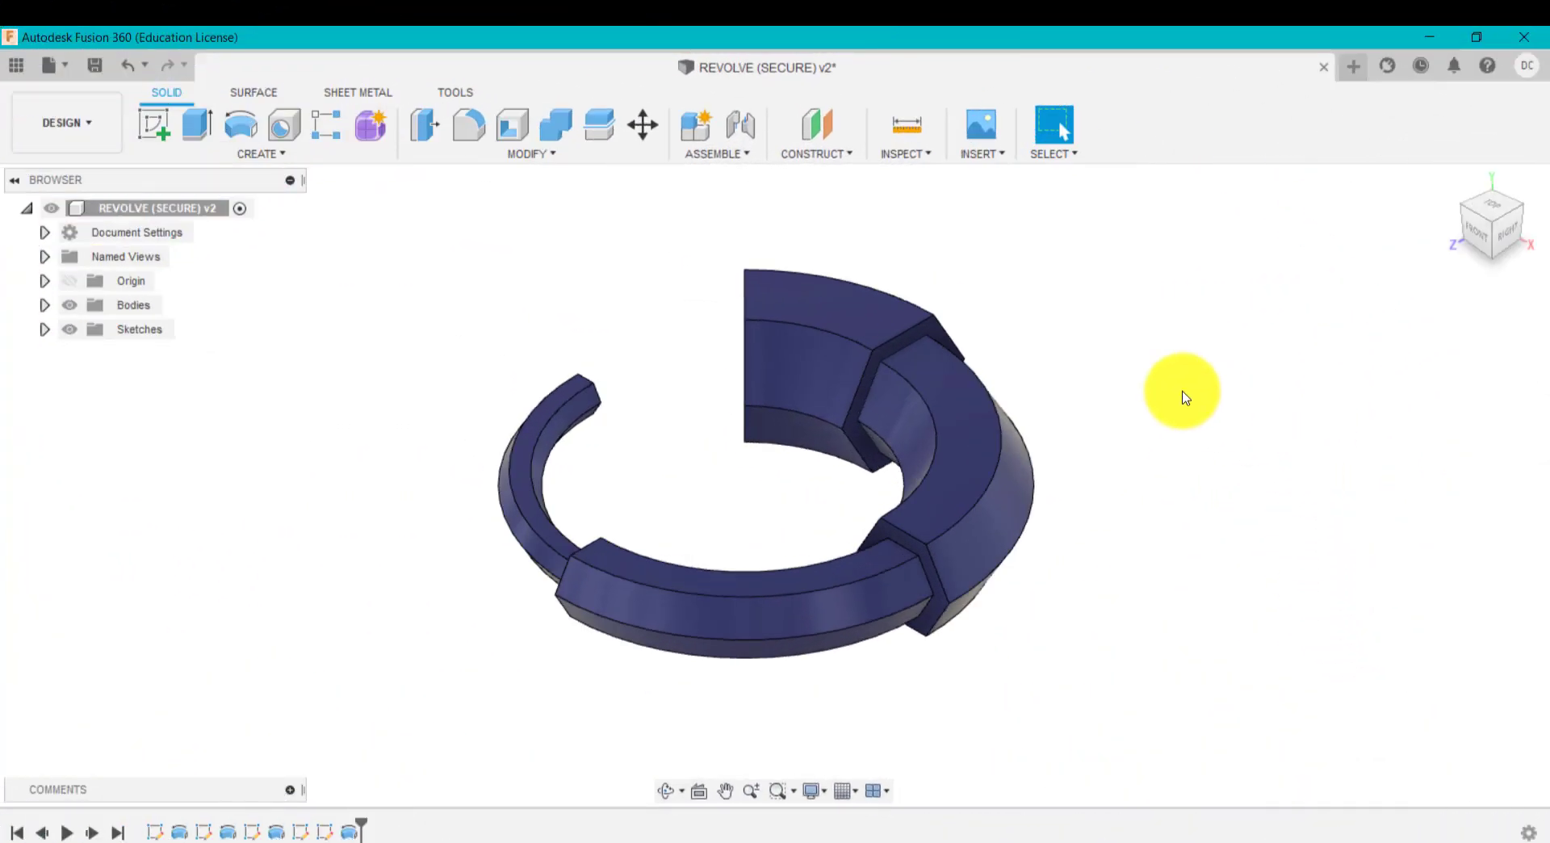
# Step: Start a sketch on the front XY plane of a new design with the origin geometry shown
pyautogui.keyDown('shift'); pyautogui.moveTo(1100, 387); pyautogui.dragTo(1072, 402, button='middle'); pyautogui.keyUp('shift')
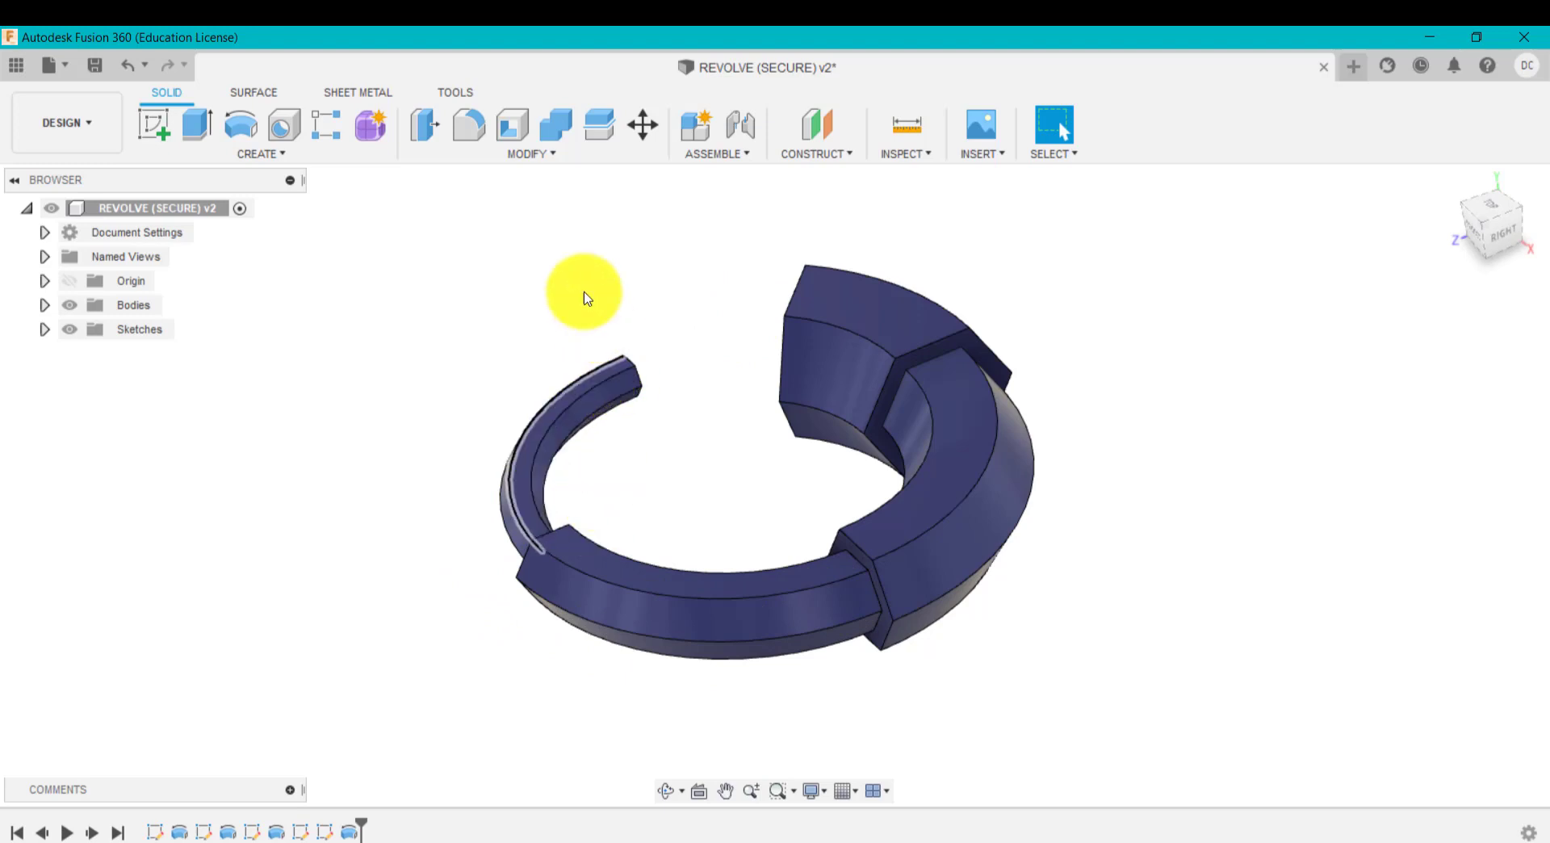
pyautogui.click(1356, 71)
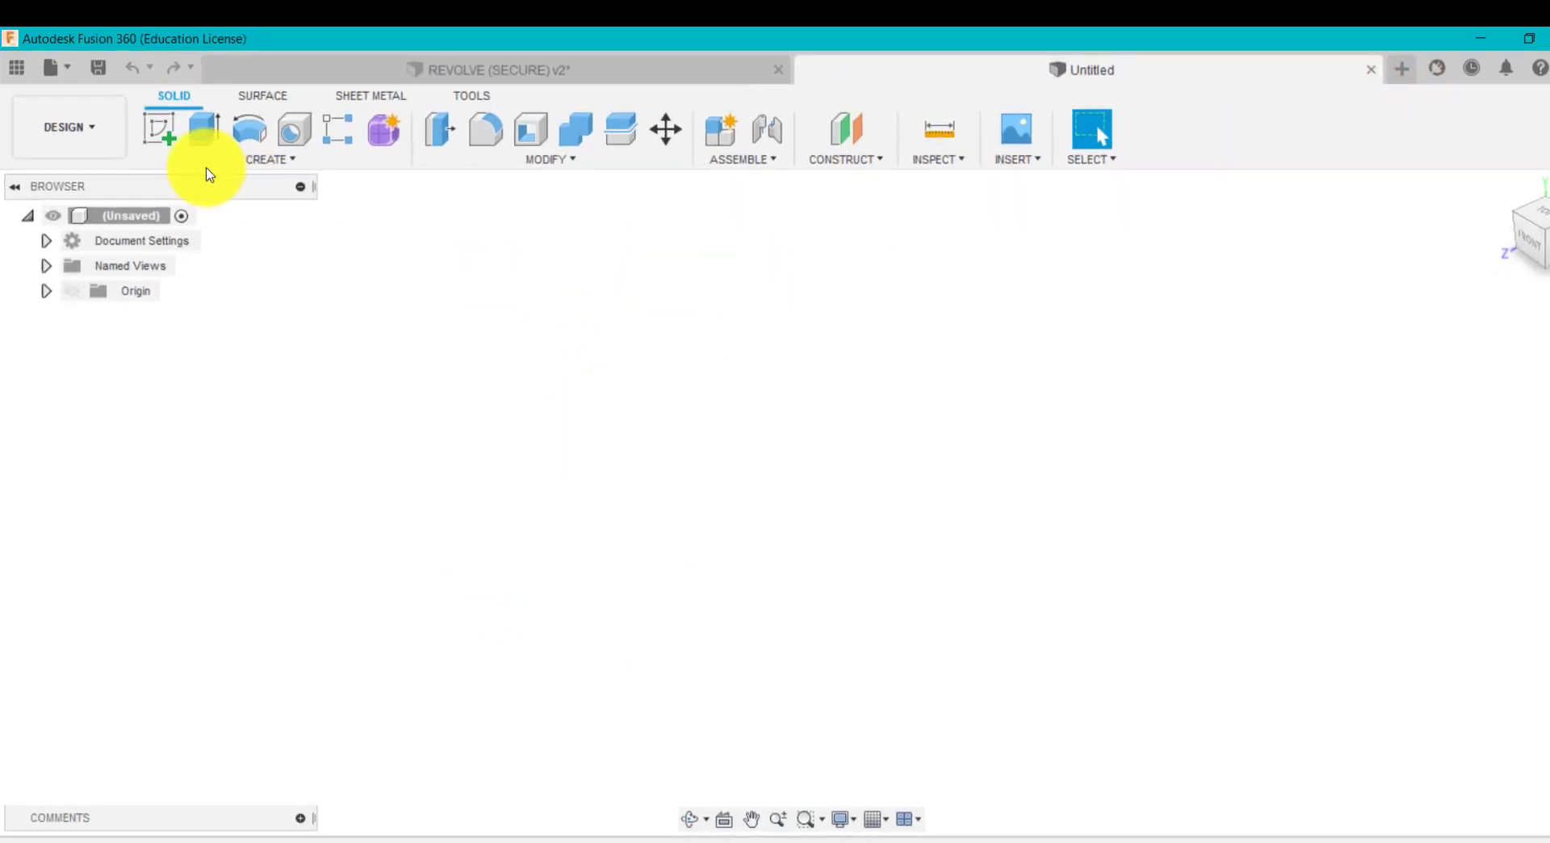
pyautogui.click(71, 291)
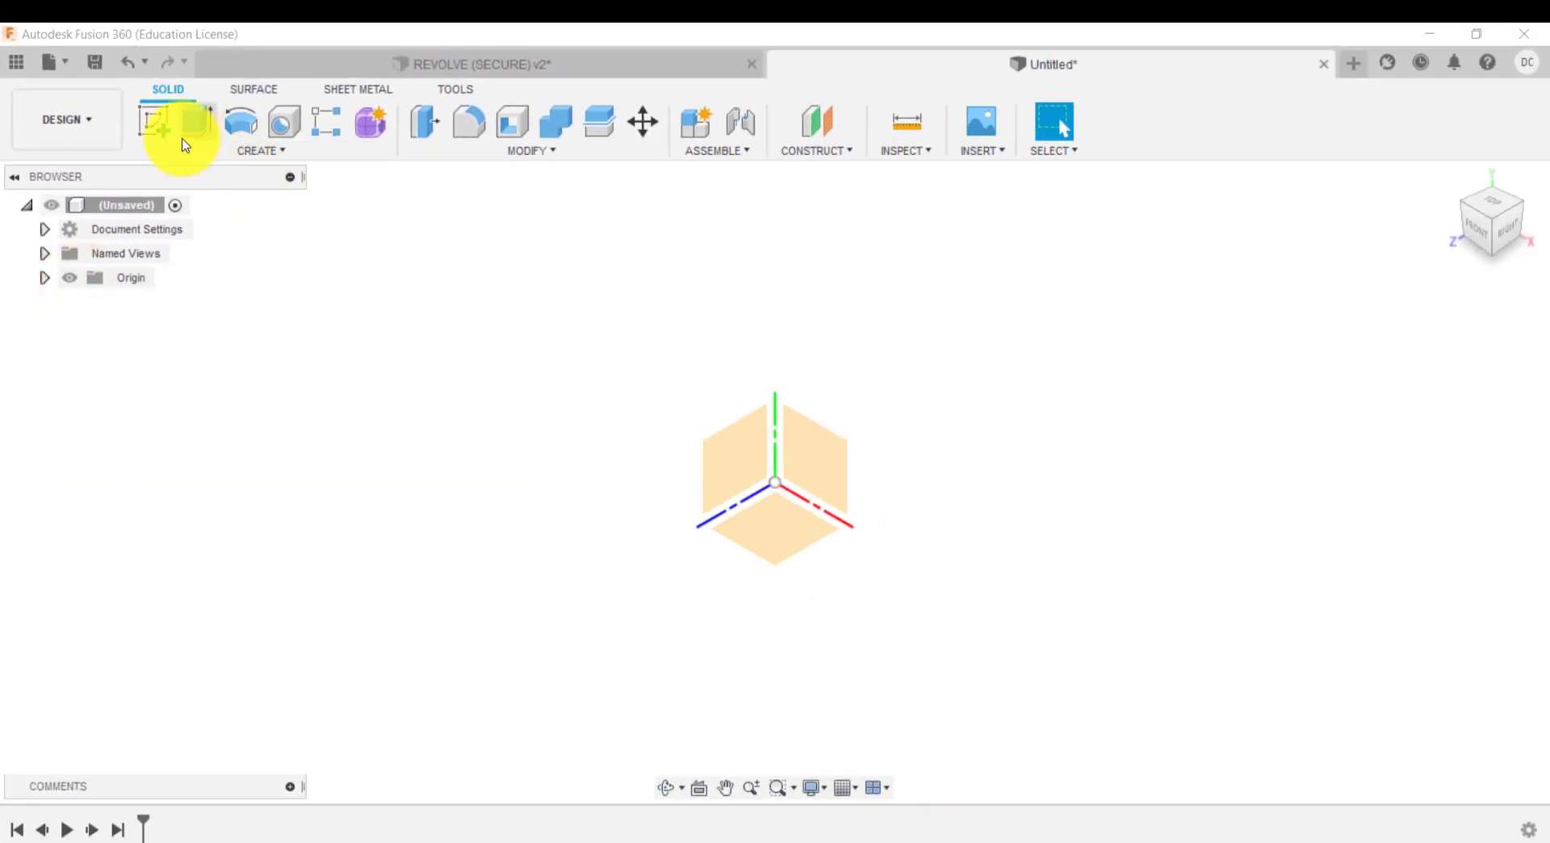
pyautogui.click(153, 121)
pyautogui.click(837, 477)
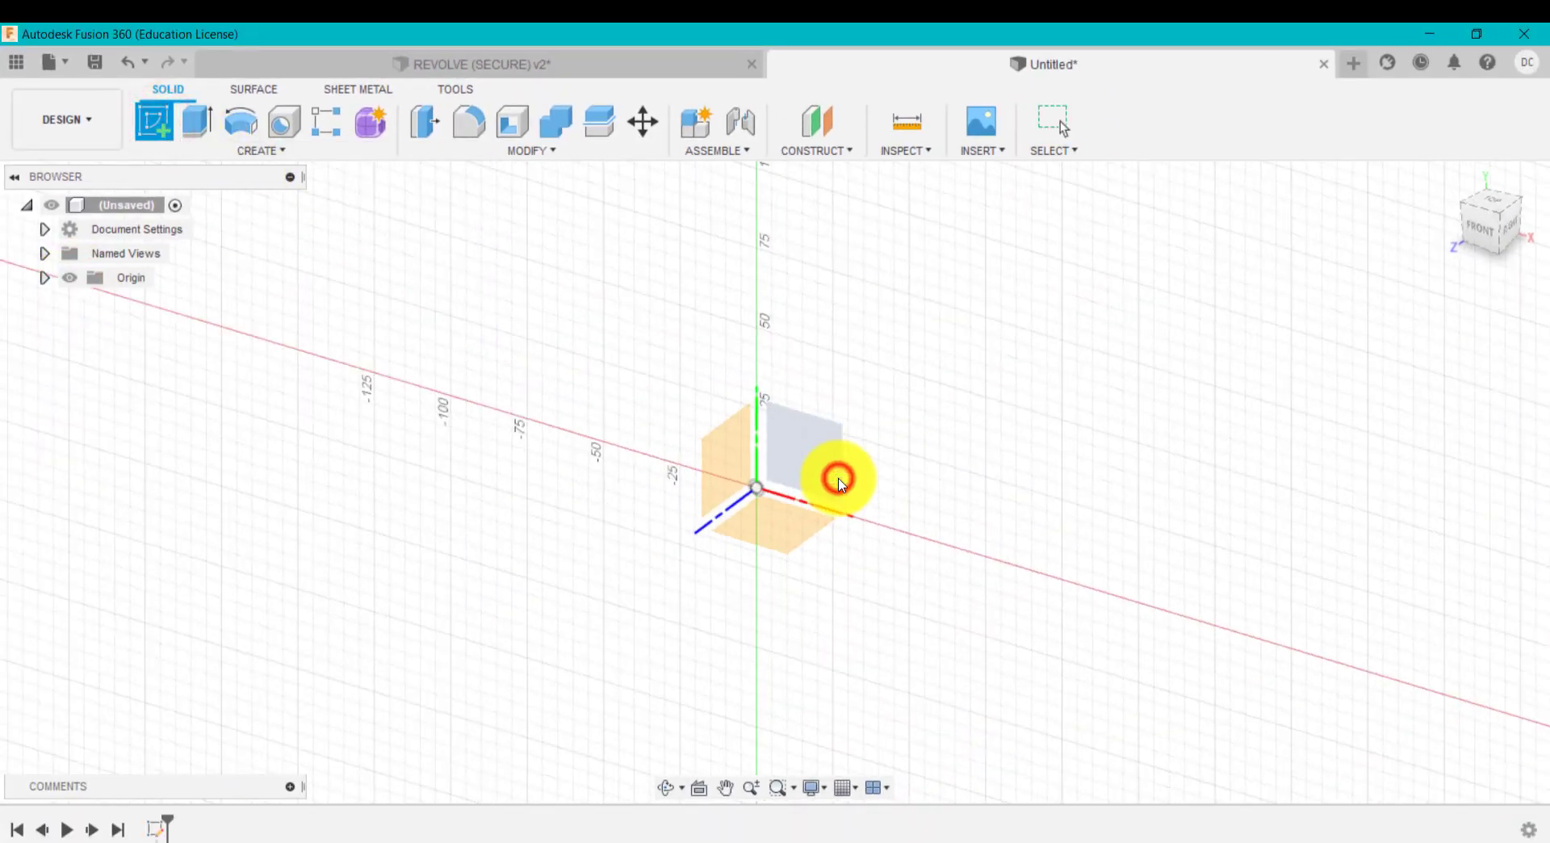
# Step: Draw a six-sided circumscribed polygon with a 15 mm radius, centred on the horizontal axis about 75 mm from the origin
pyautogui.click(298, 151)
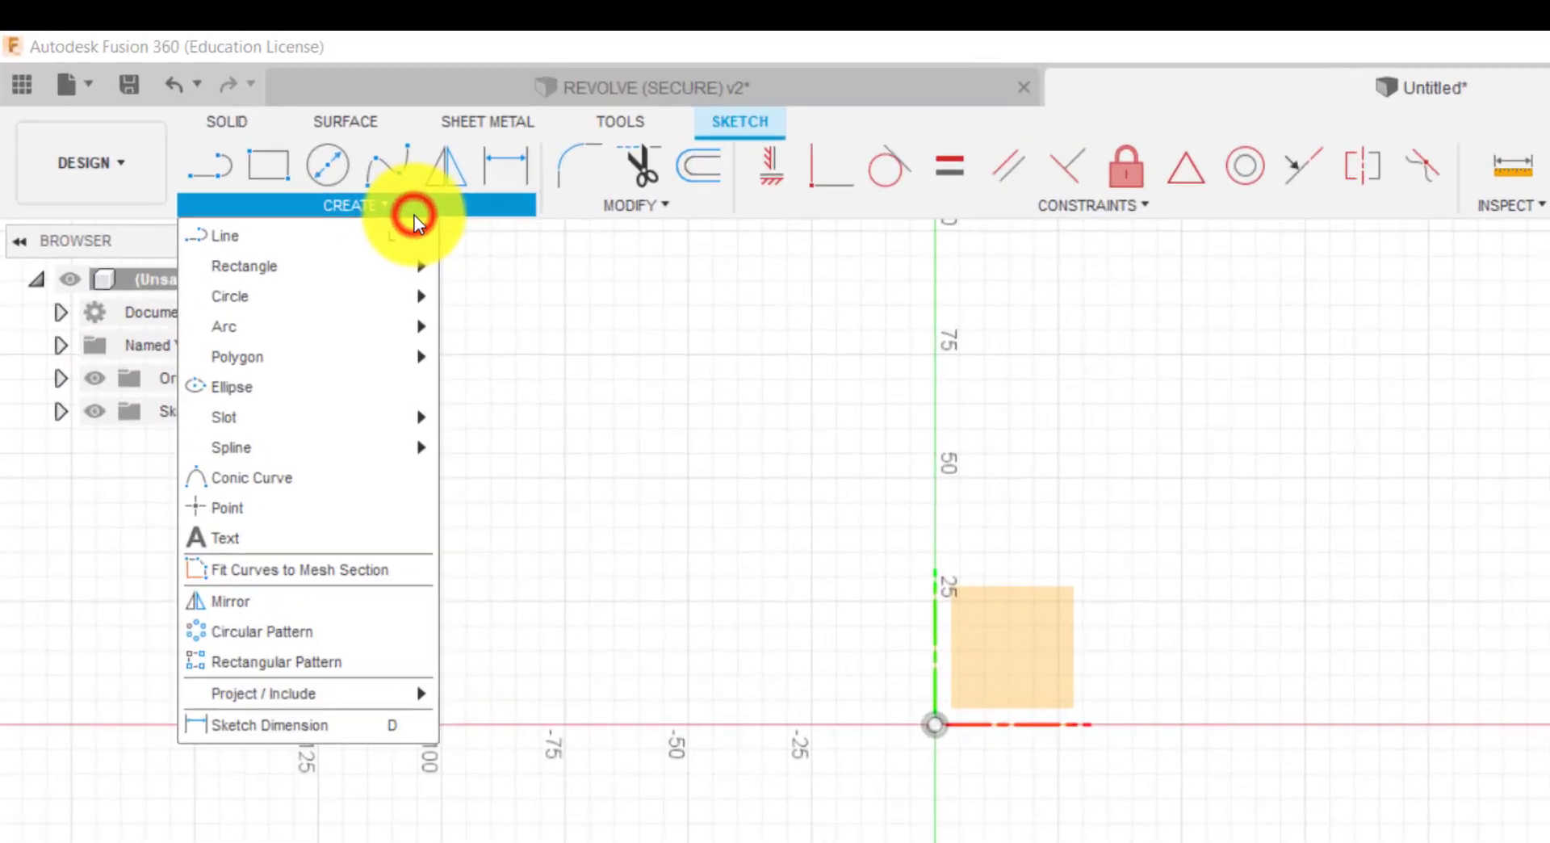
pyautogui.moveTo(279, 259)
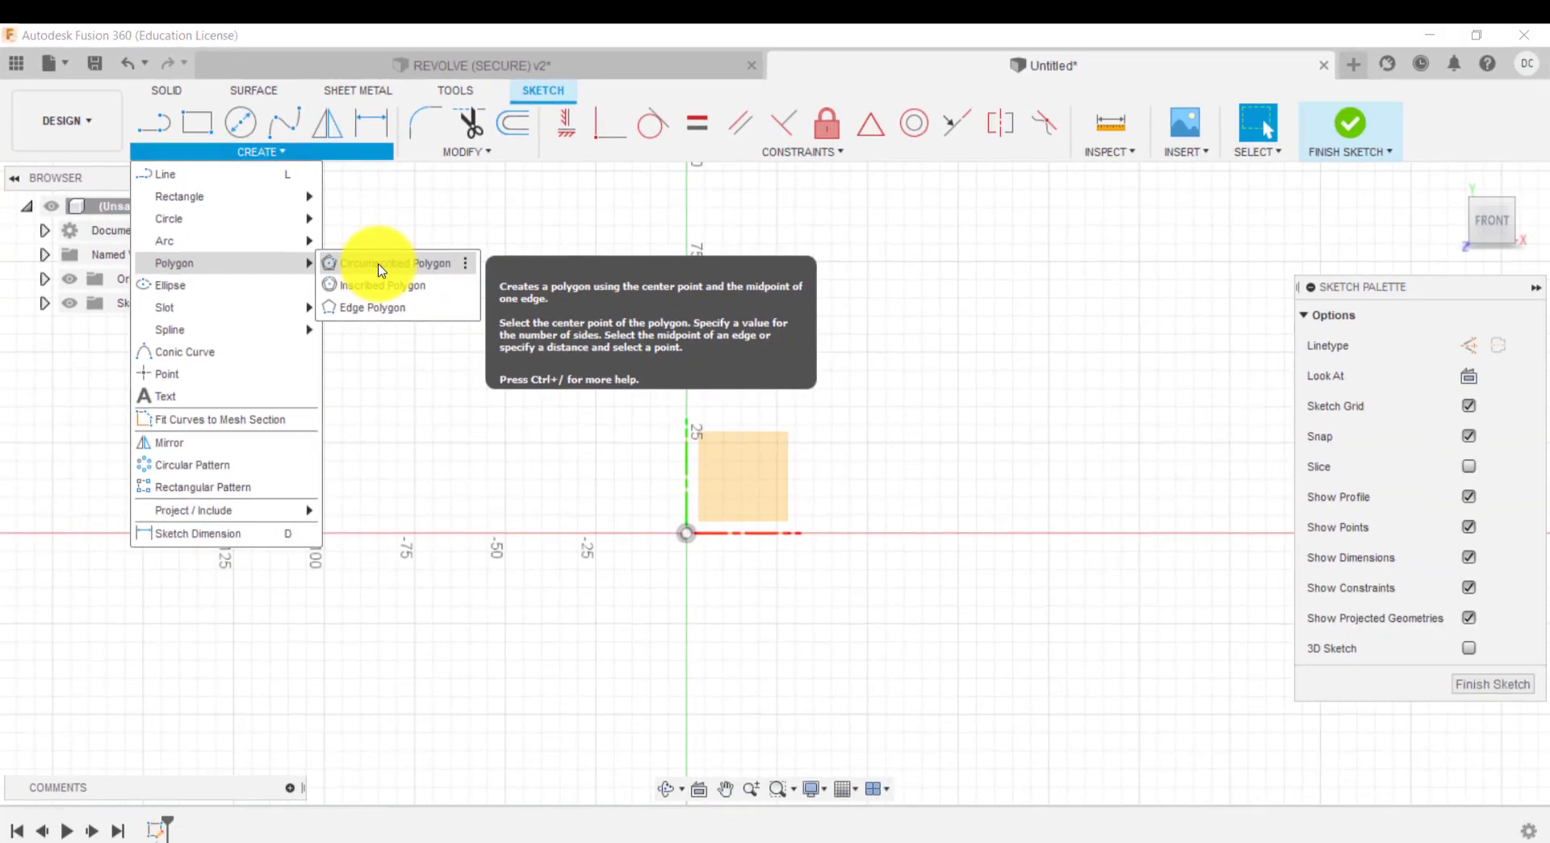
pyautogui.click(778, 558)
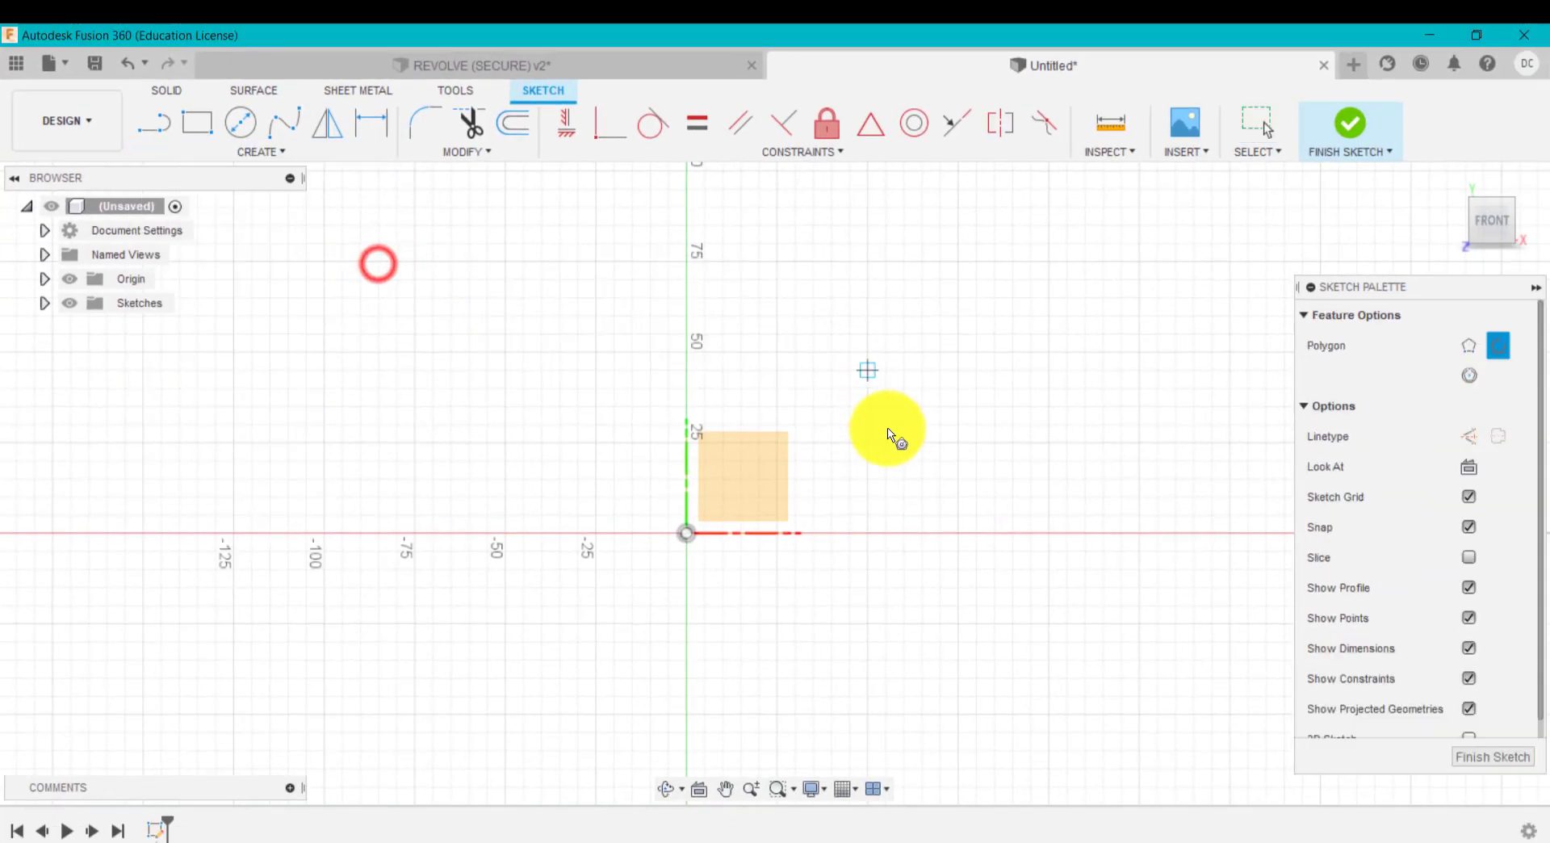
pyautogui.click(963, 538)
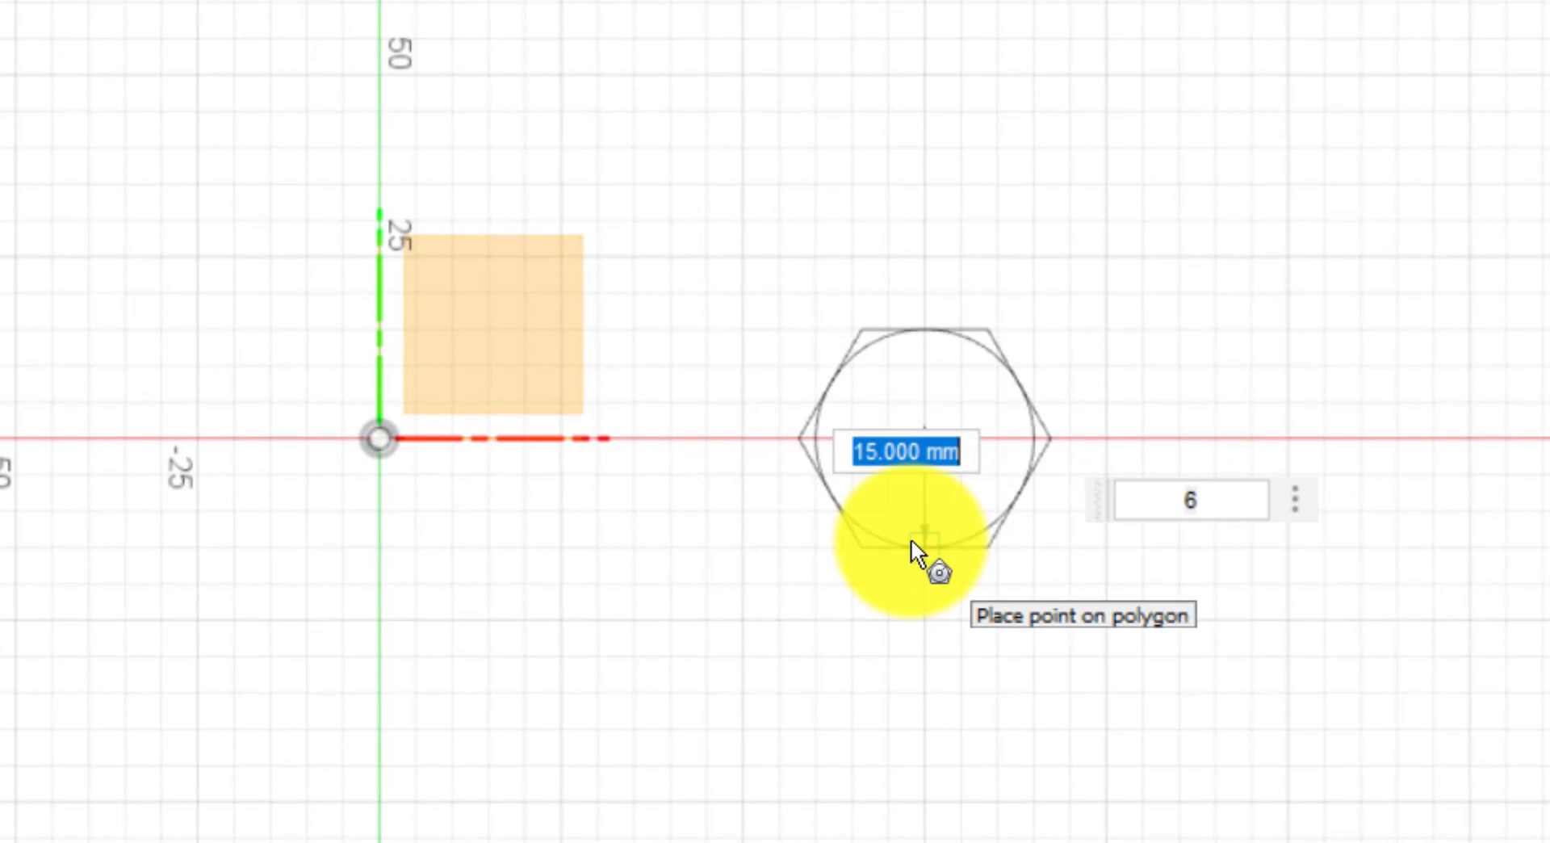
pyautogui.click(910, 542)
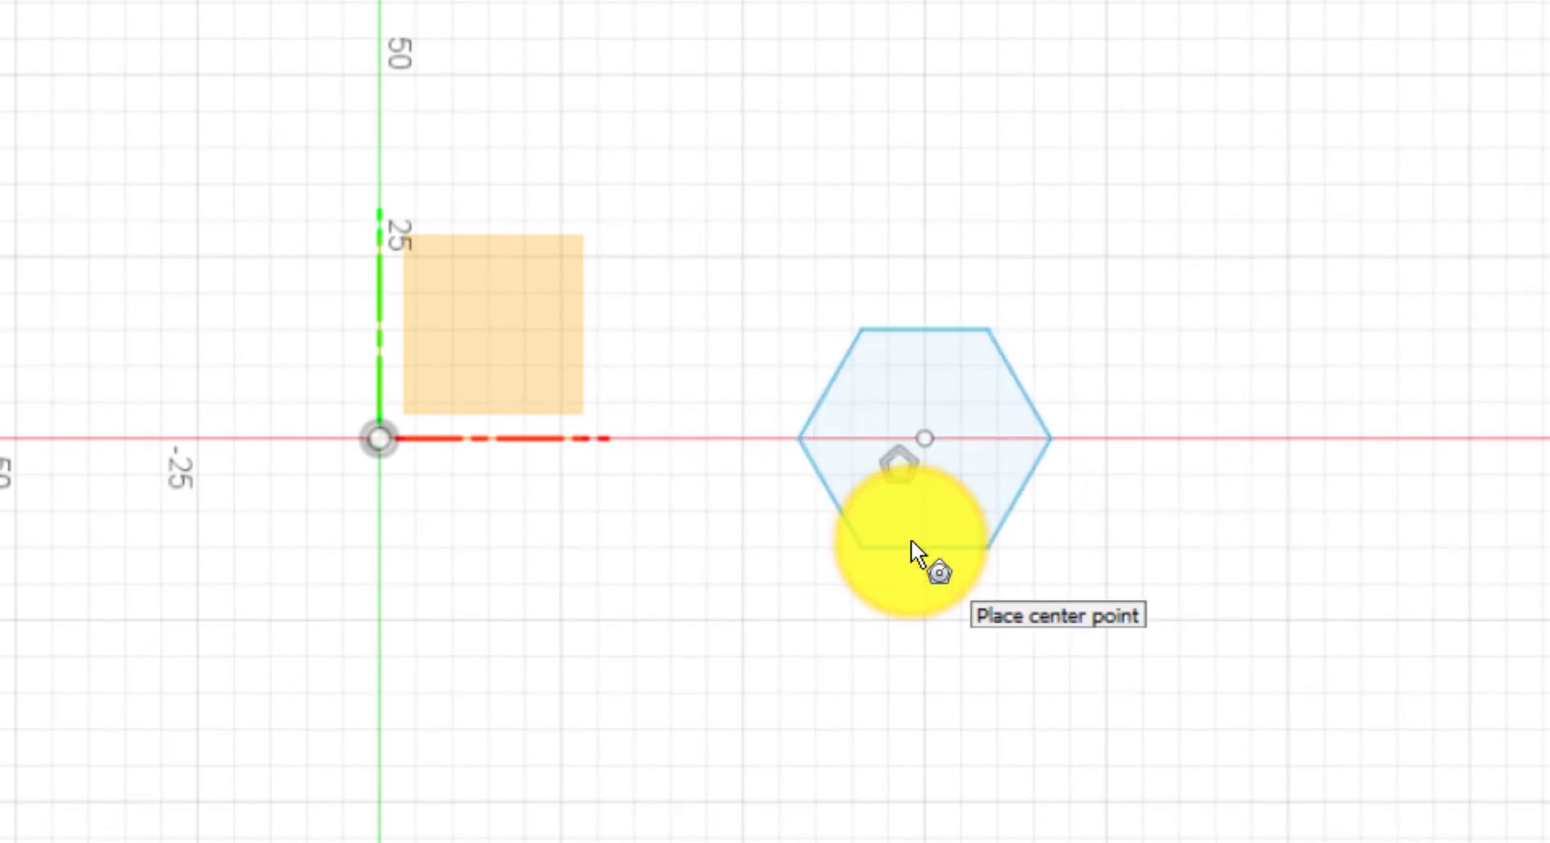
# Step: Dimension the distance between the hexagon's upper and lower horizontal edges as 30 mm
pyautogui.press('d')
pyautogui.click(958, 330)
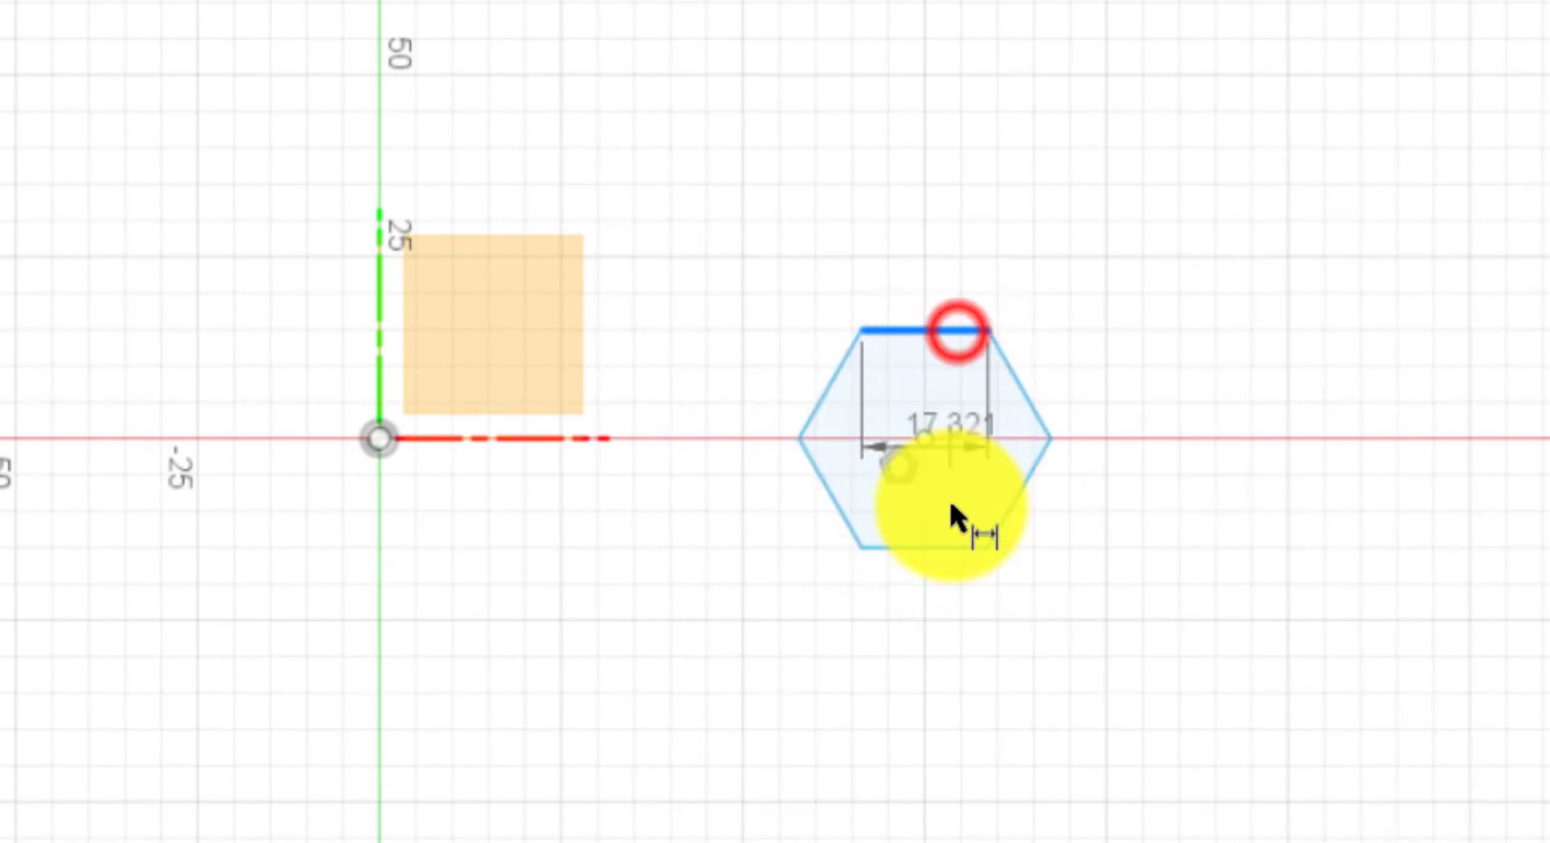
pyautogui.click(942, 549)
pyautogui.click(1180, 458)
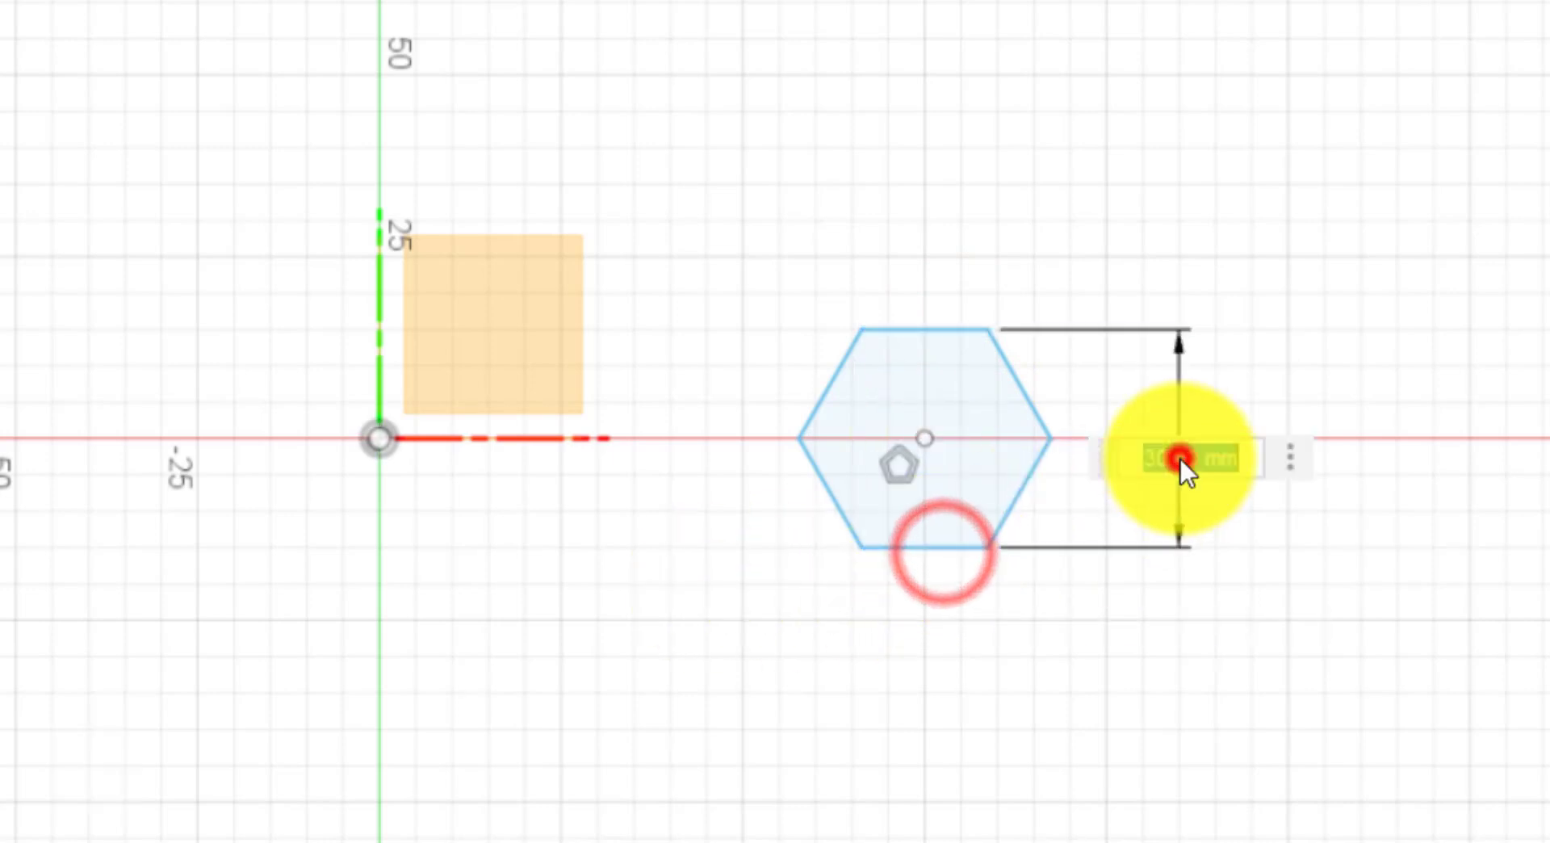
pyautogui.press('Return')
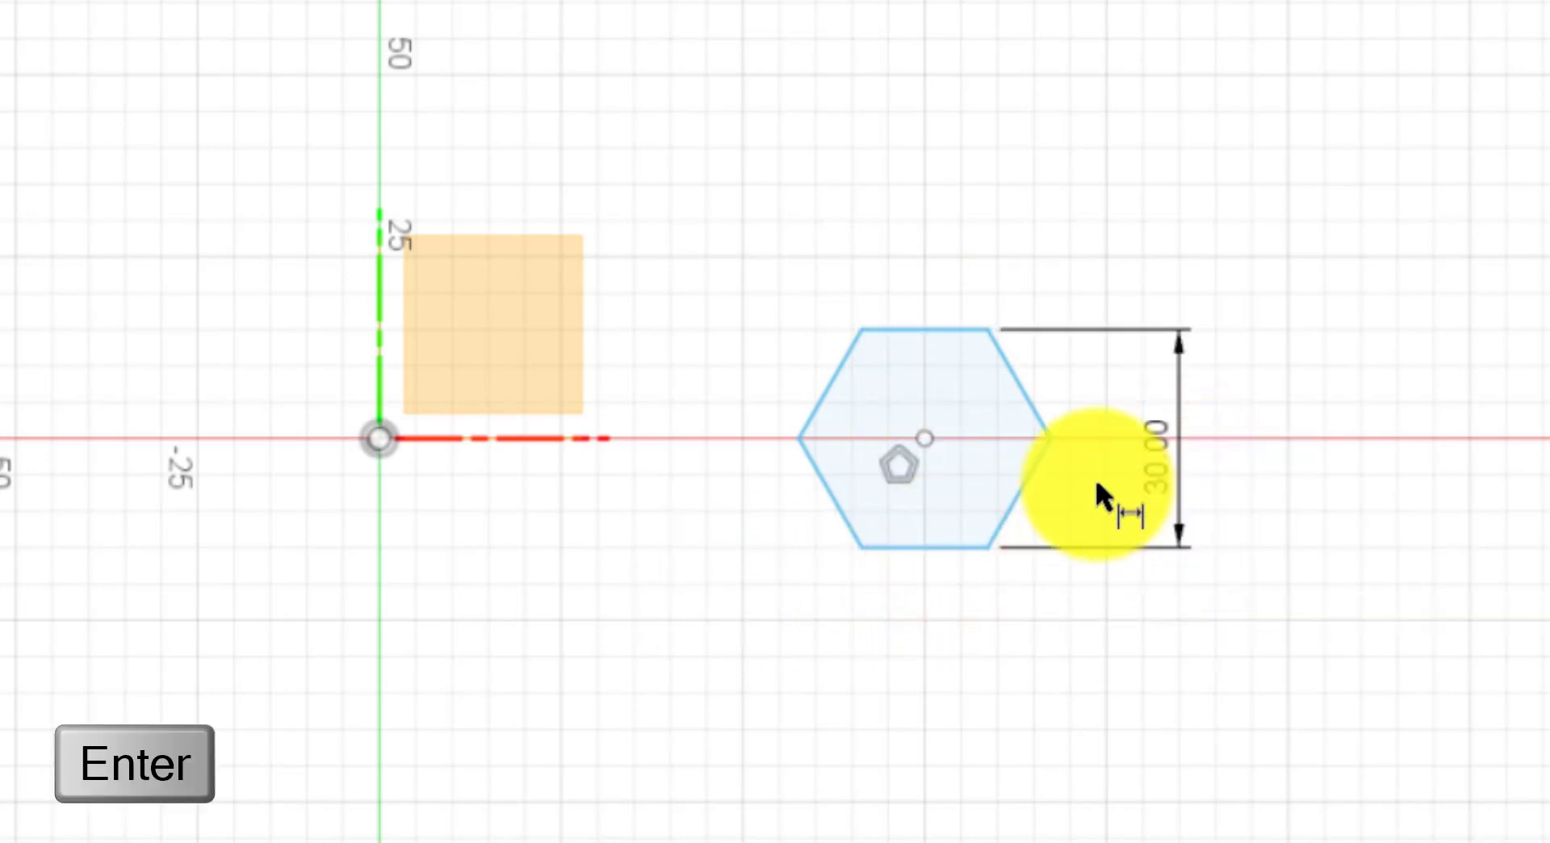
# Step: Set the distance from the origin to the hexagon's centre to 60 mm and finish the sketch
pyautogui.click(924, 439)
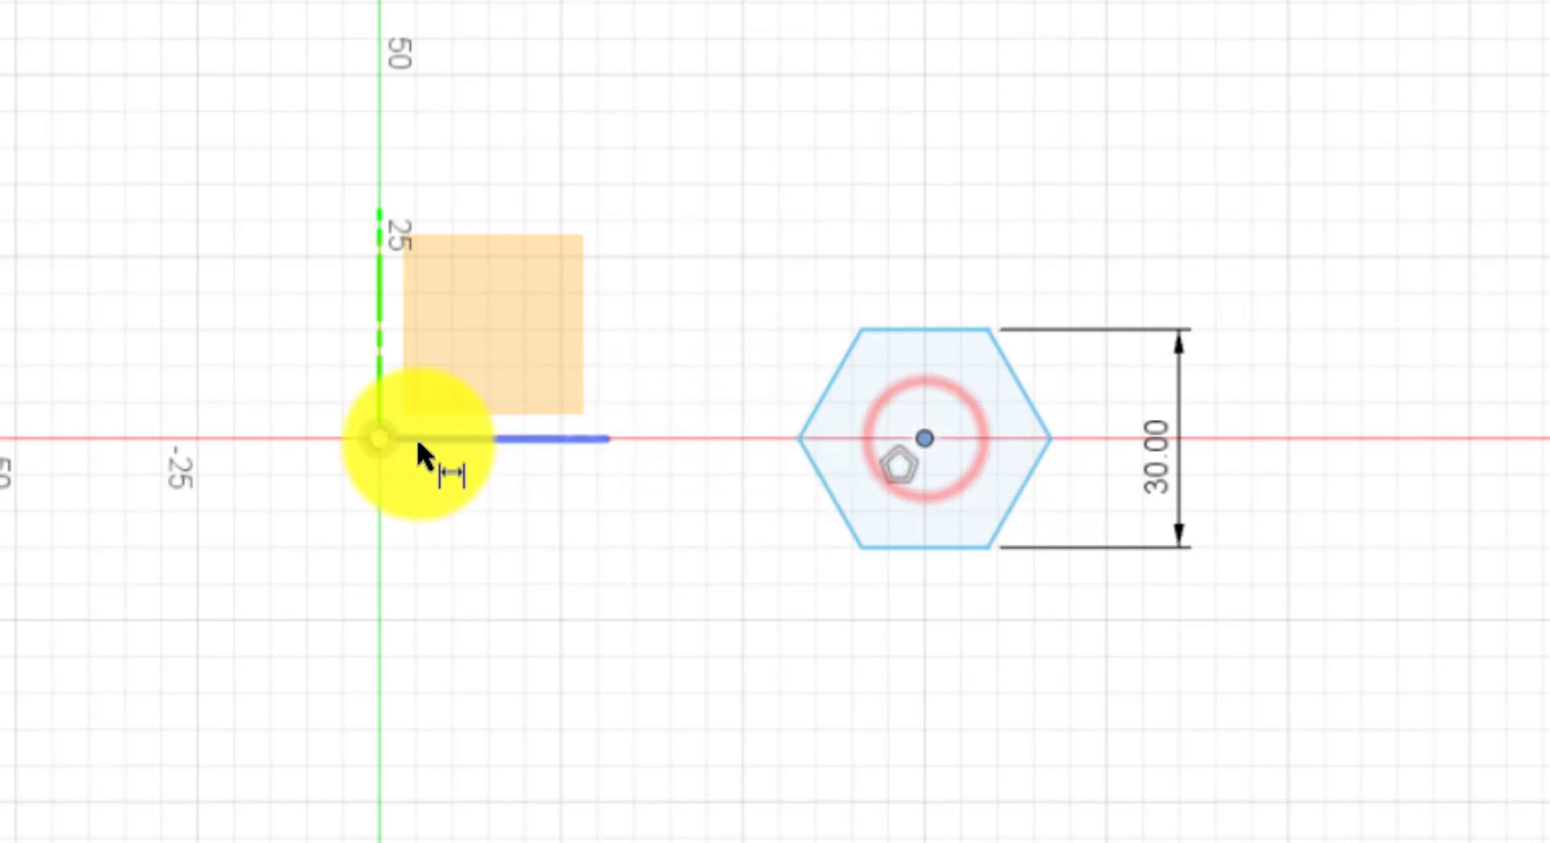
pyautogui.click(378, 439)
pyautogui.click(610, 131)
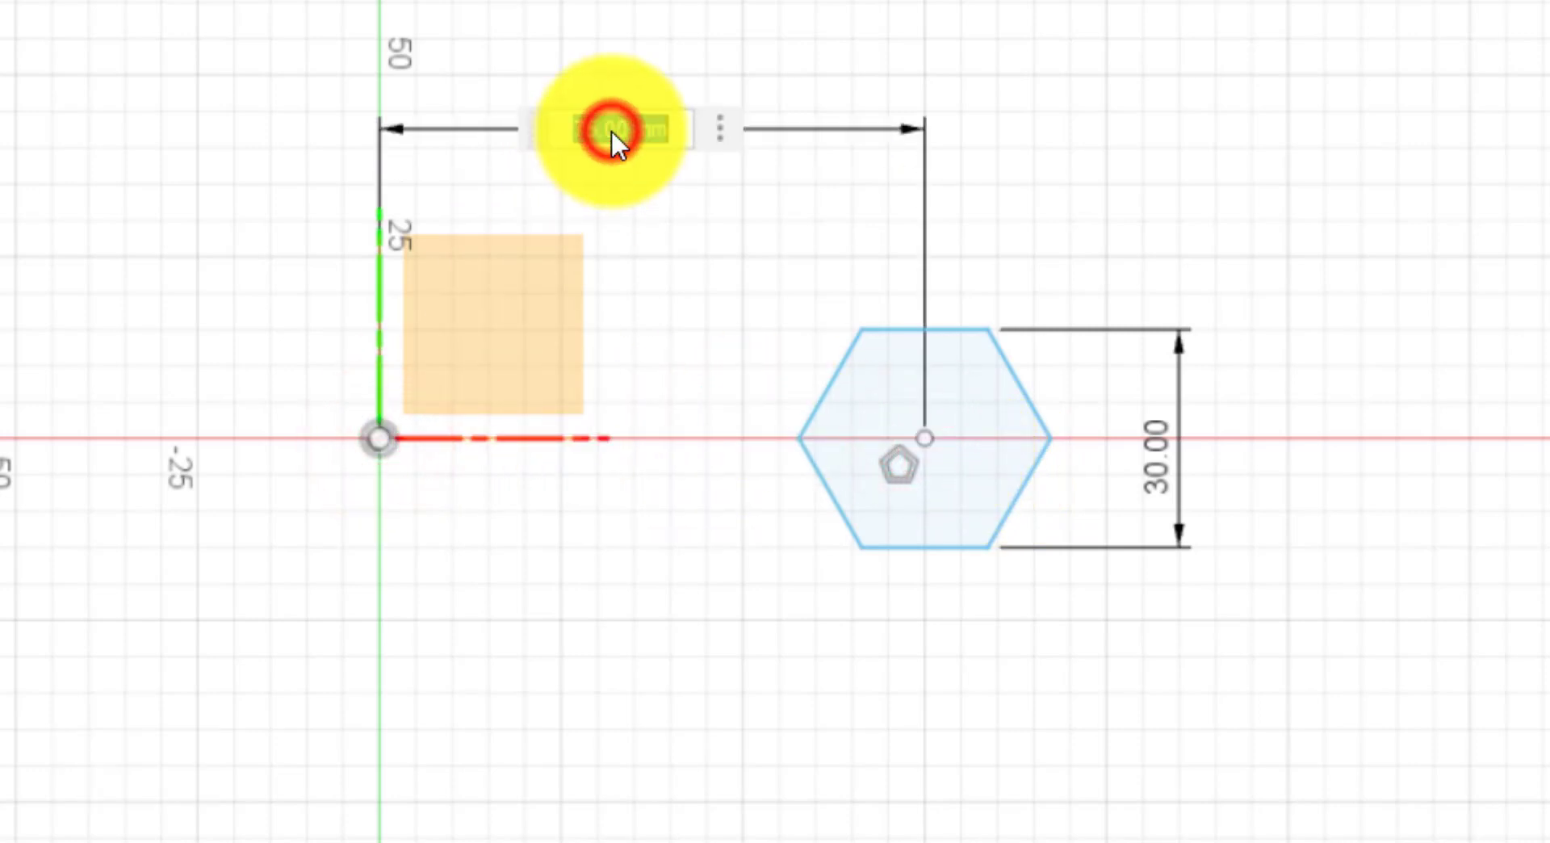
pyautogui.write('d')
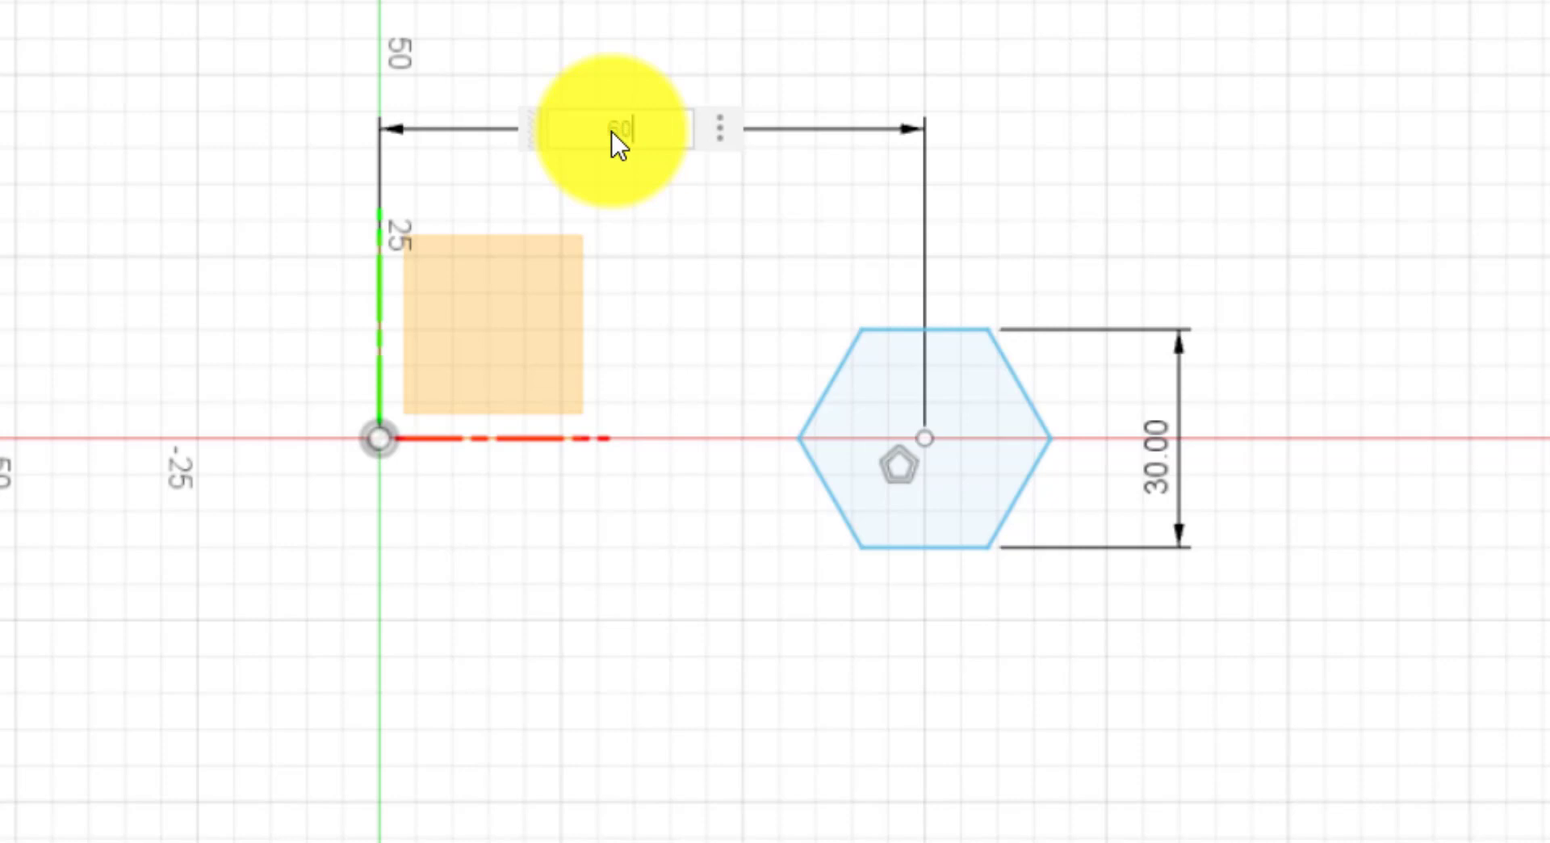
pyautogui.write('0')
pyautogui.press('Return')
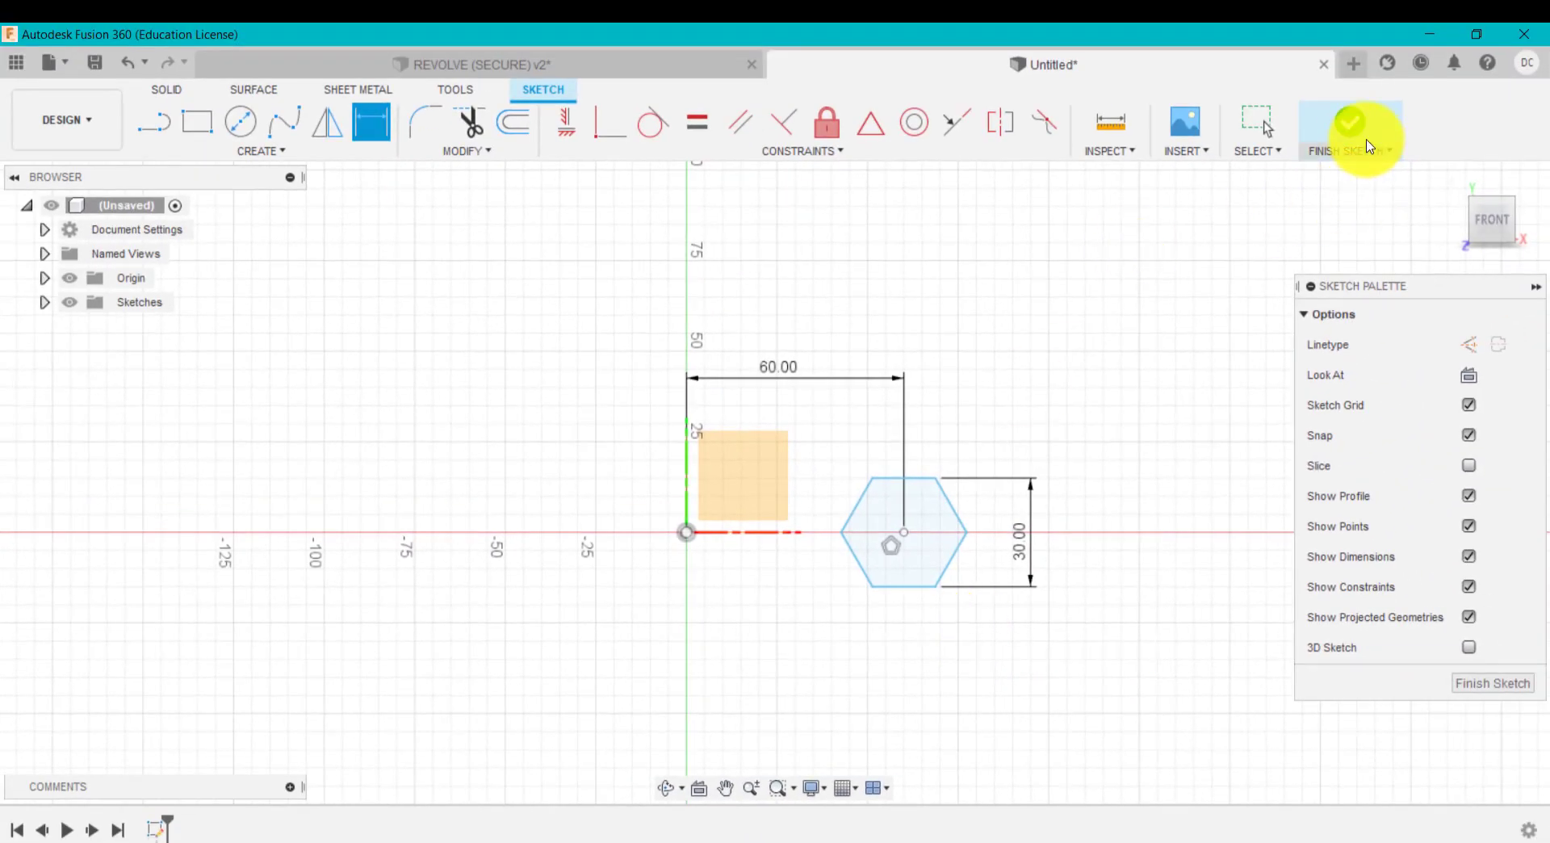
pyautogui.click(1355, 130)
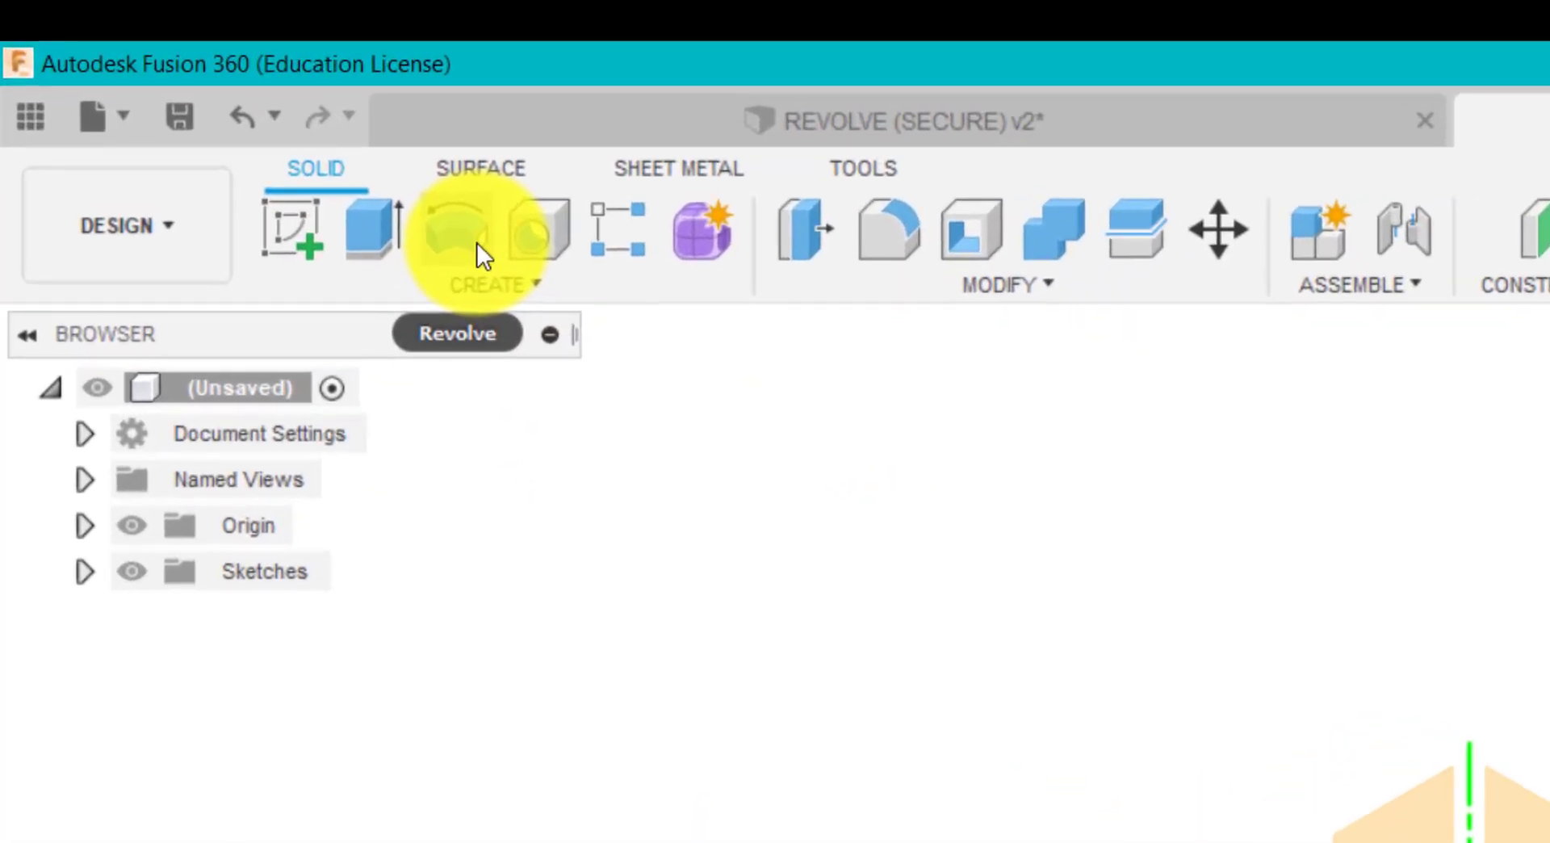
# Step: Set up a Revolve of the hexagon profile around the vertical green origin axis
pyautogui.click(476, 242)
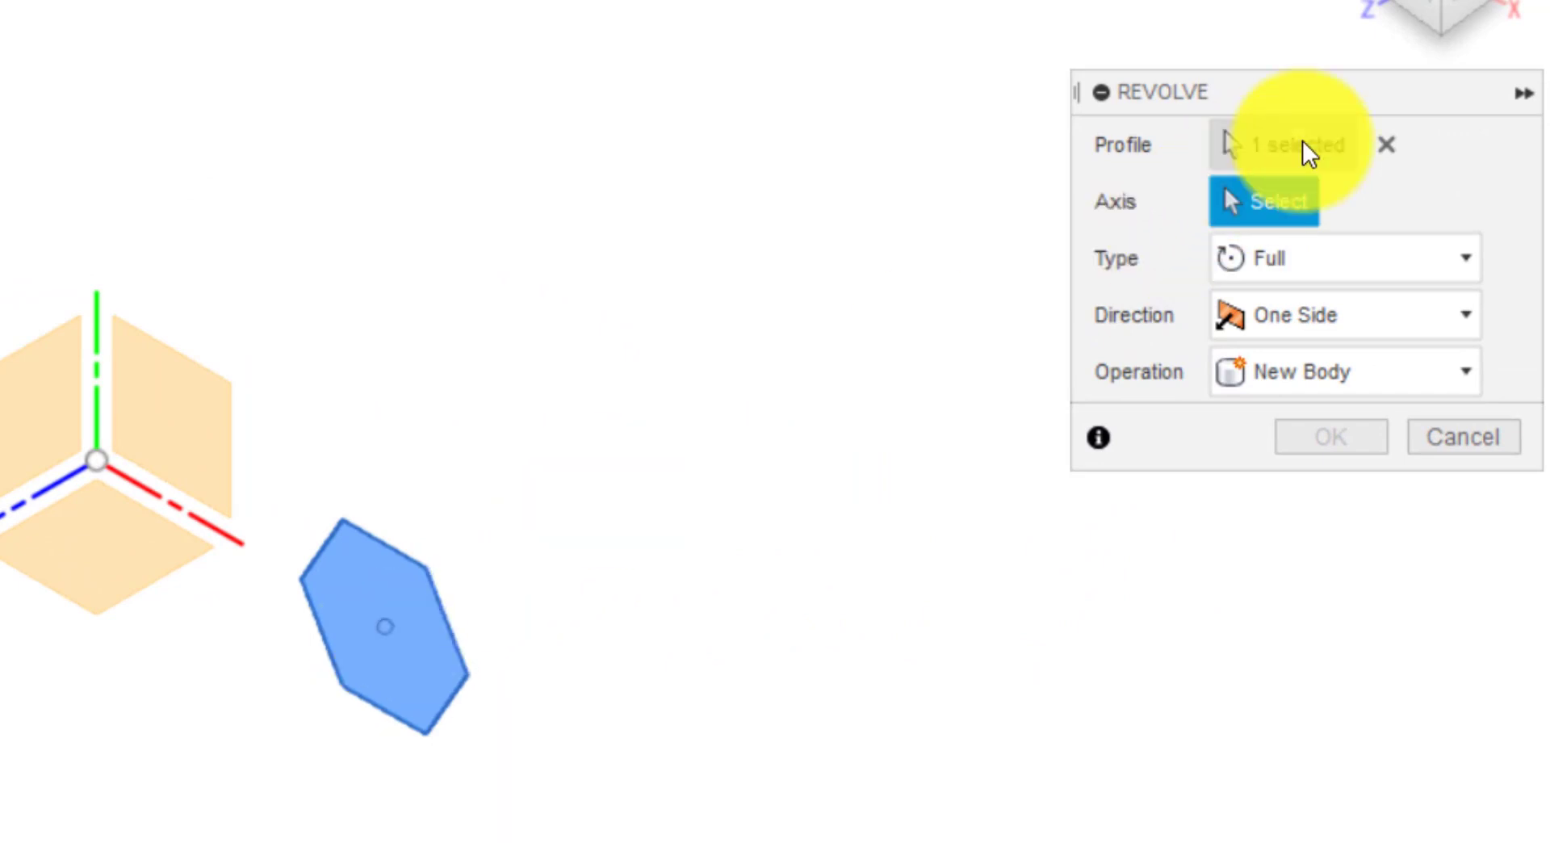
pyautogui.click(1384, 146)
pyautogui.click(384, 601)
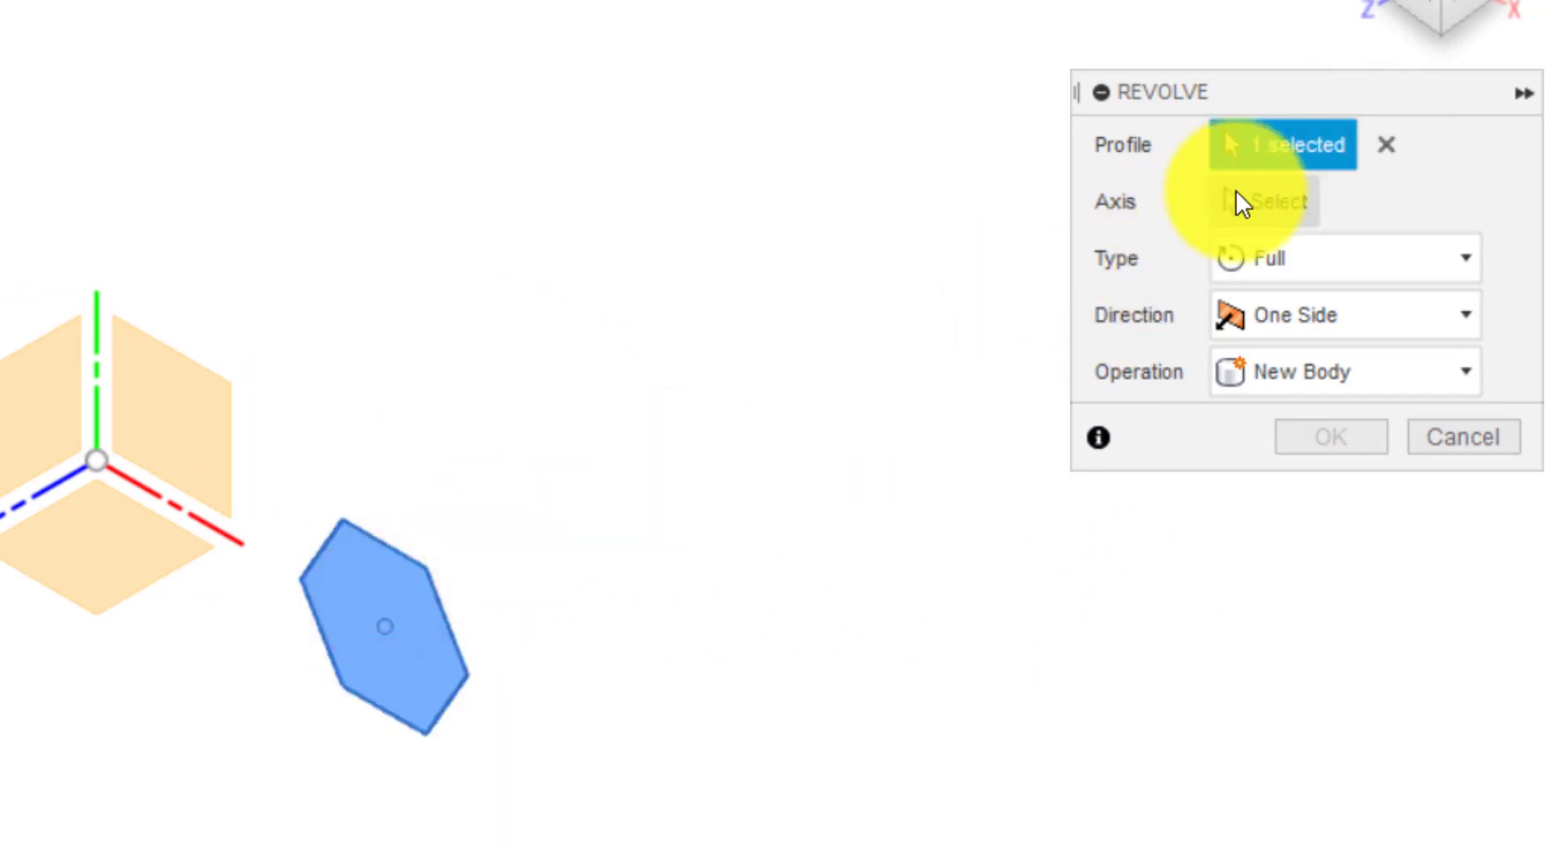
pyautogui.click(1267, 206)
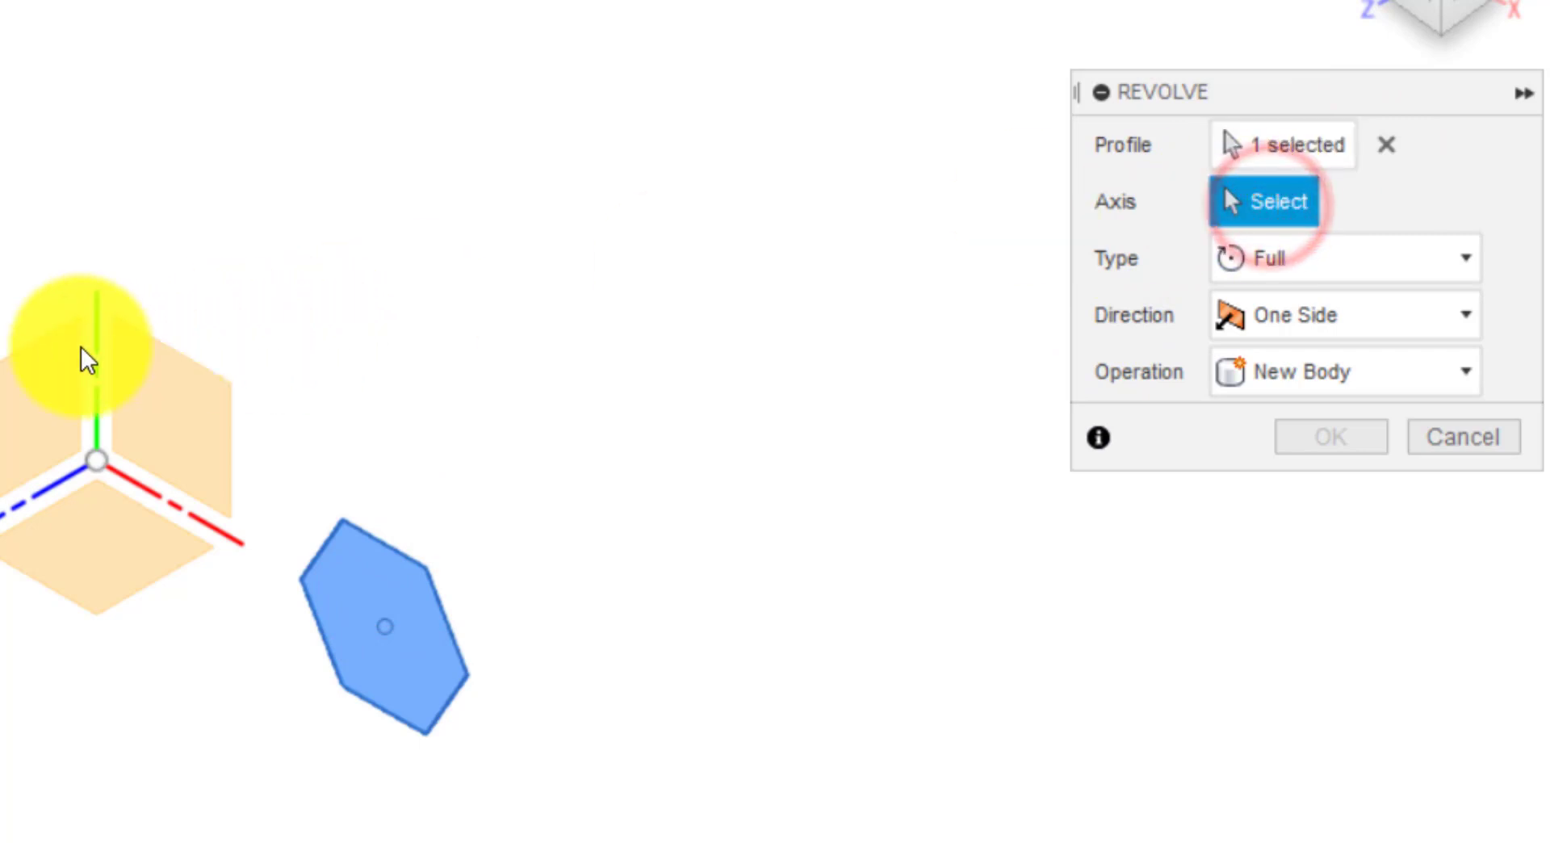
pyautogui.click(102, 348)
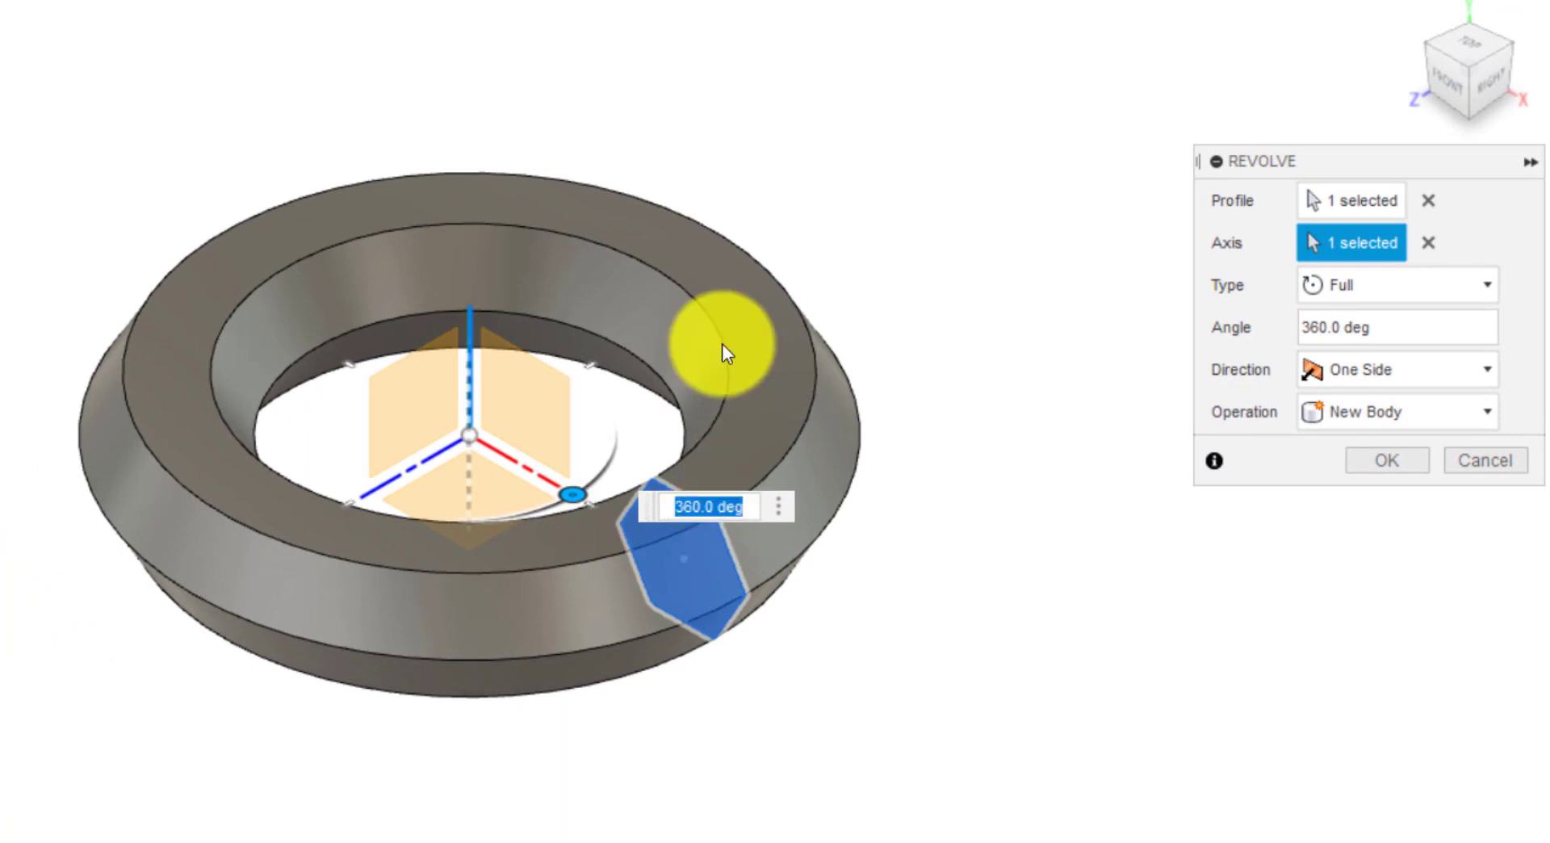
# Step: Switch the revolve type to Angle and set the angle to 90 degrees
pyautogui.click(1393, 288)
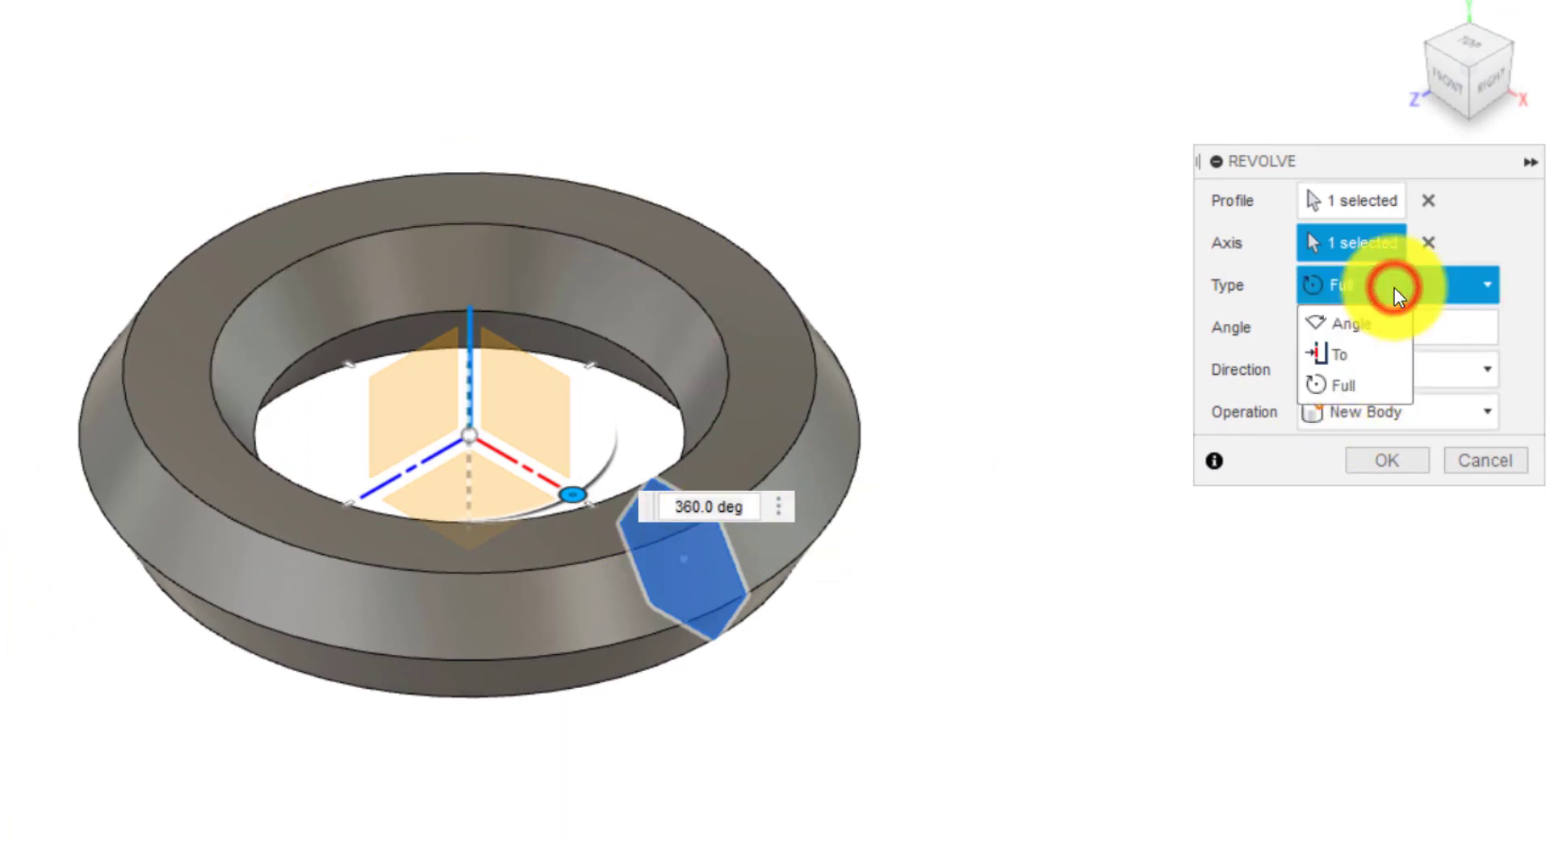
pyautogui.click(1358, 322)
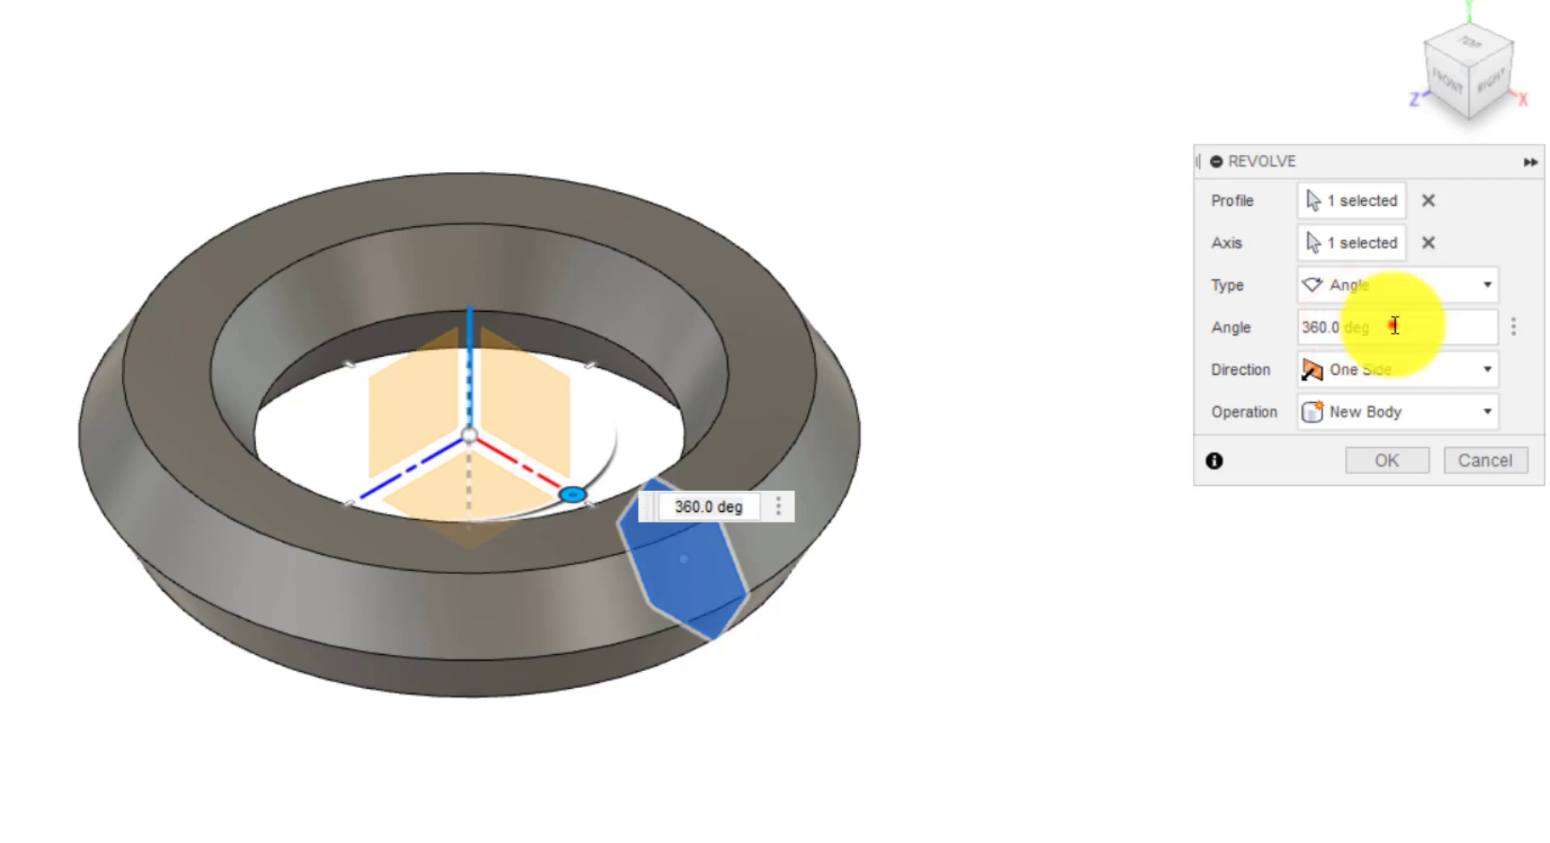
pyautogui.click(1394, 327)
pyautogui.write('90')
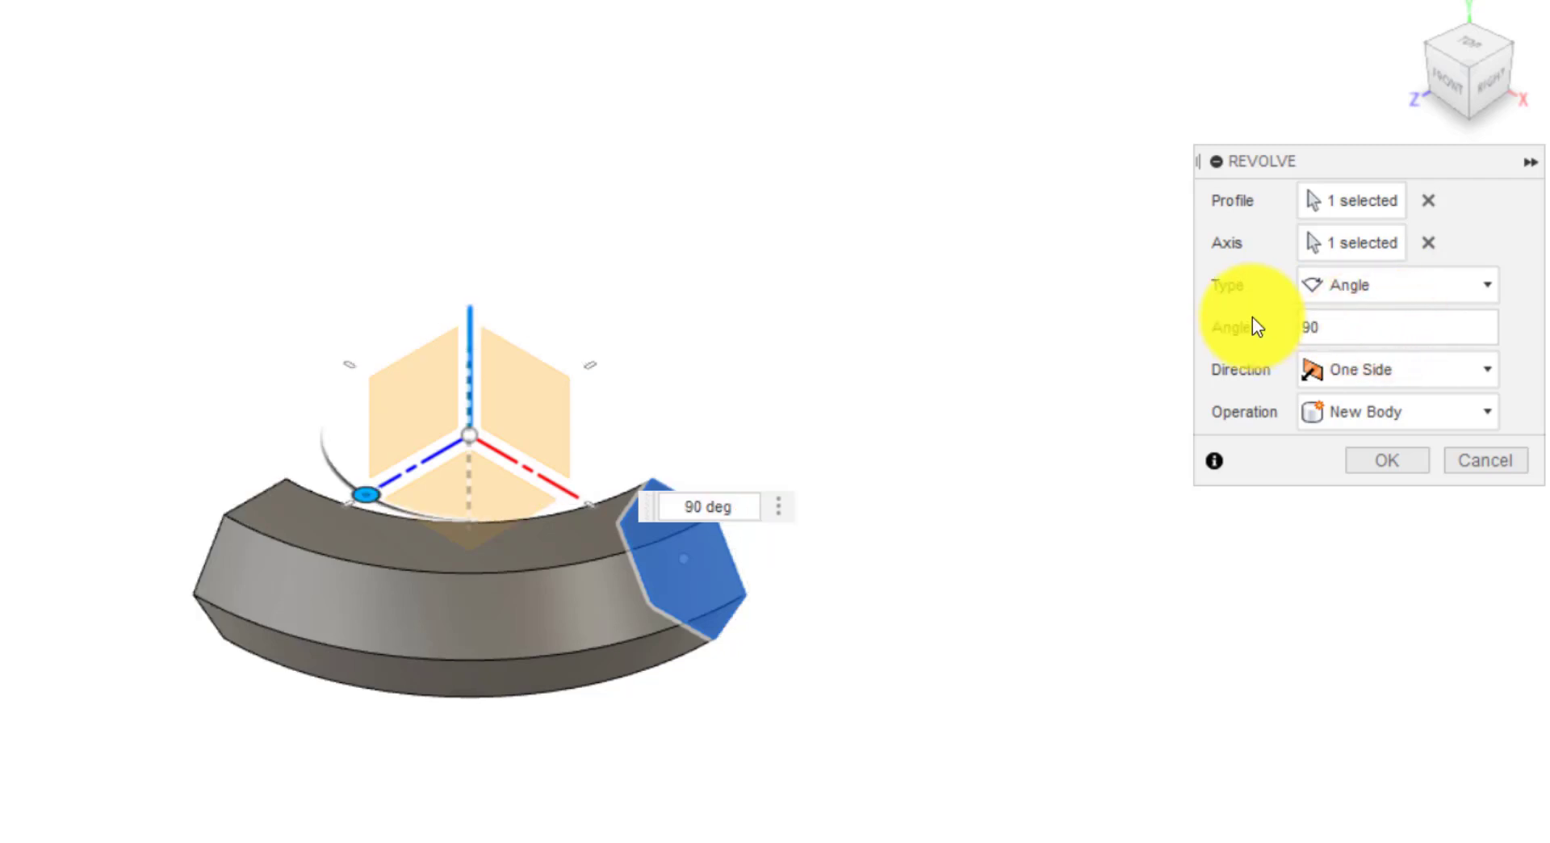
# Step: Reverse the one-sided revolve by setting its angle to -90 degrees
pyautogui.click(1378, 373)
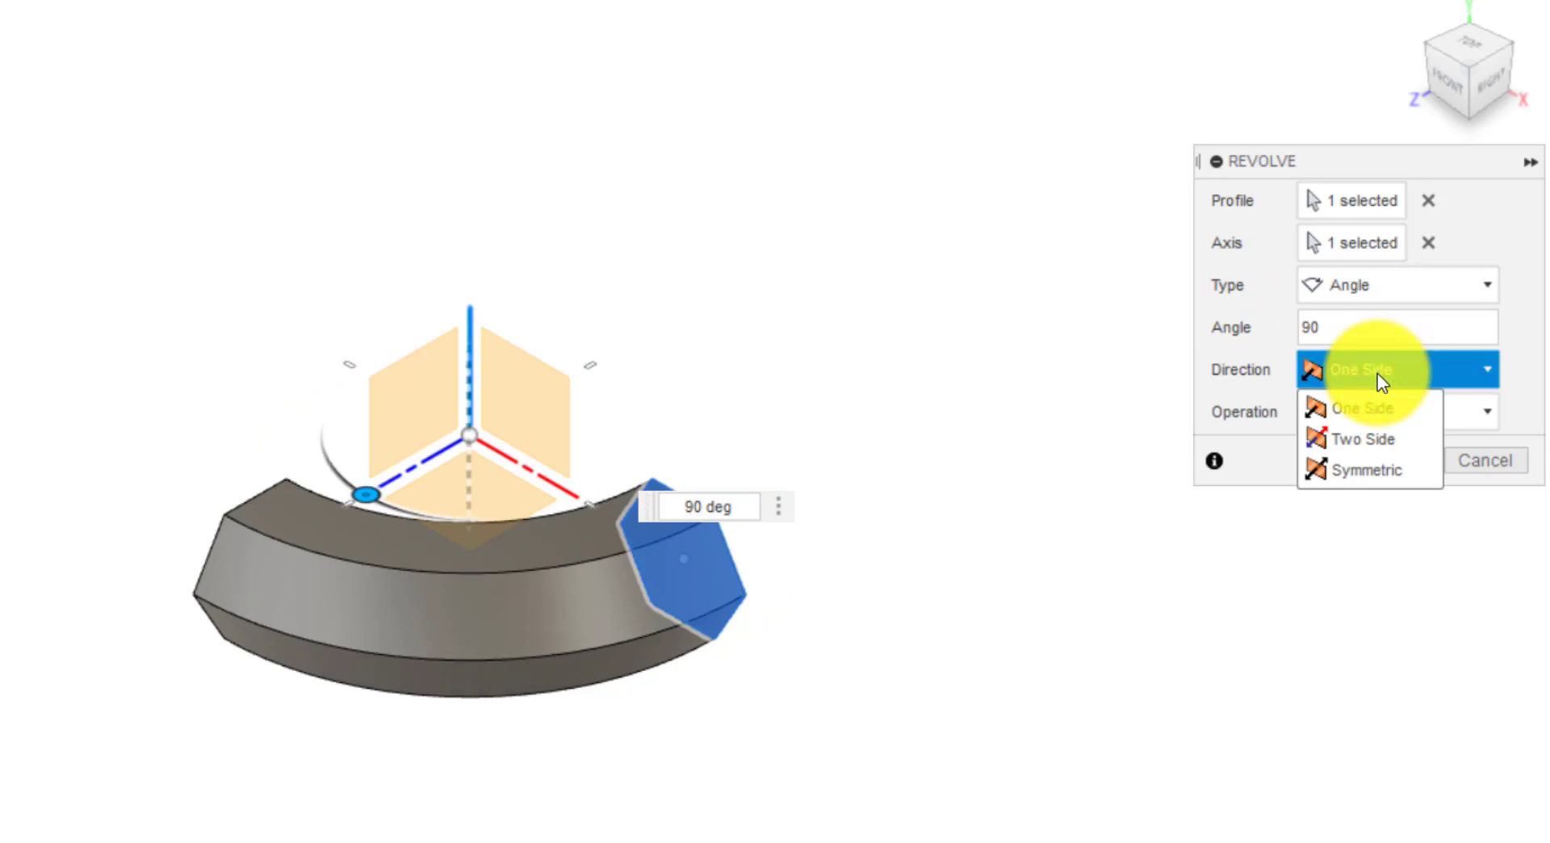
pyautogui.click(1377, 373)
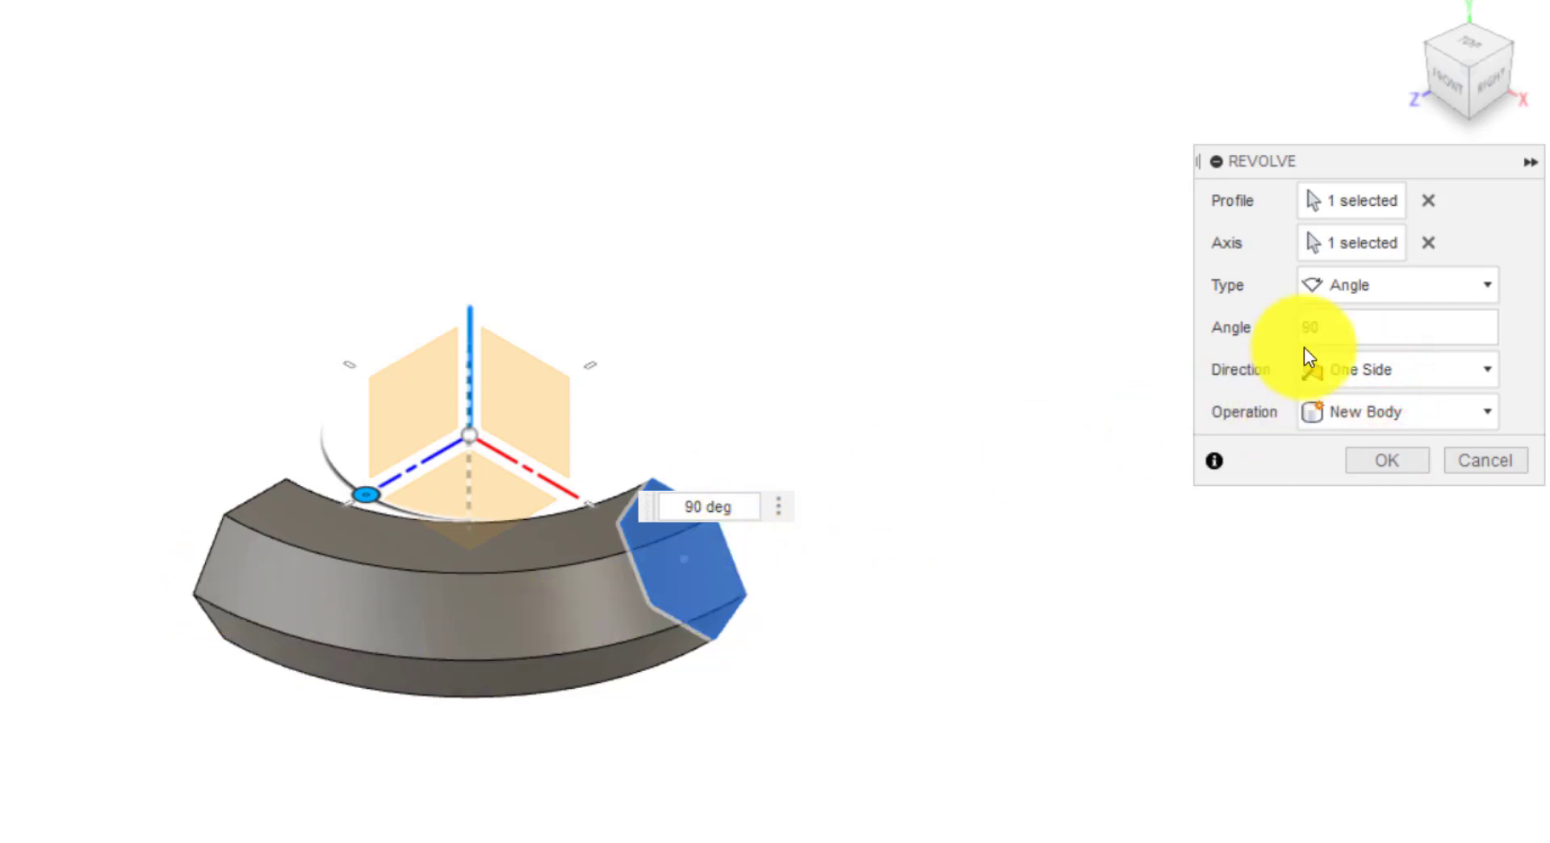
pyautogui.click(1299, 327)
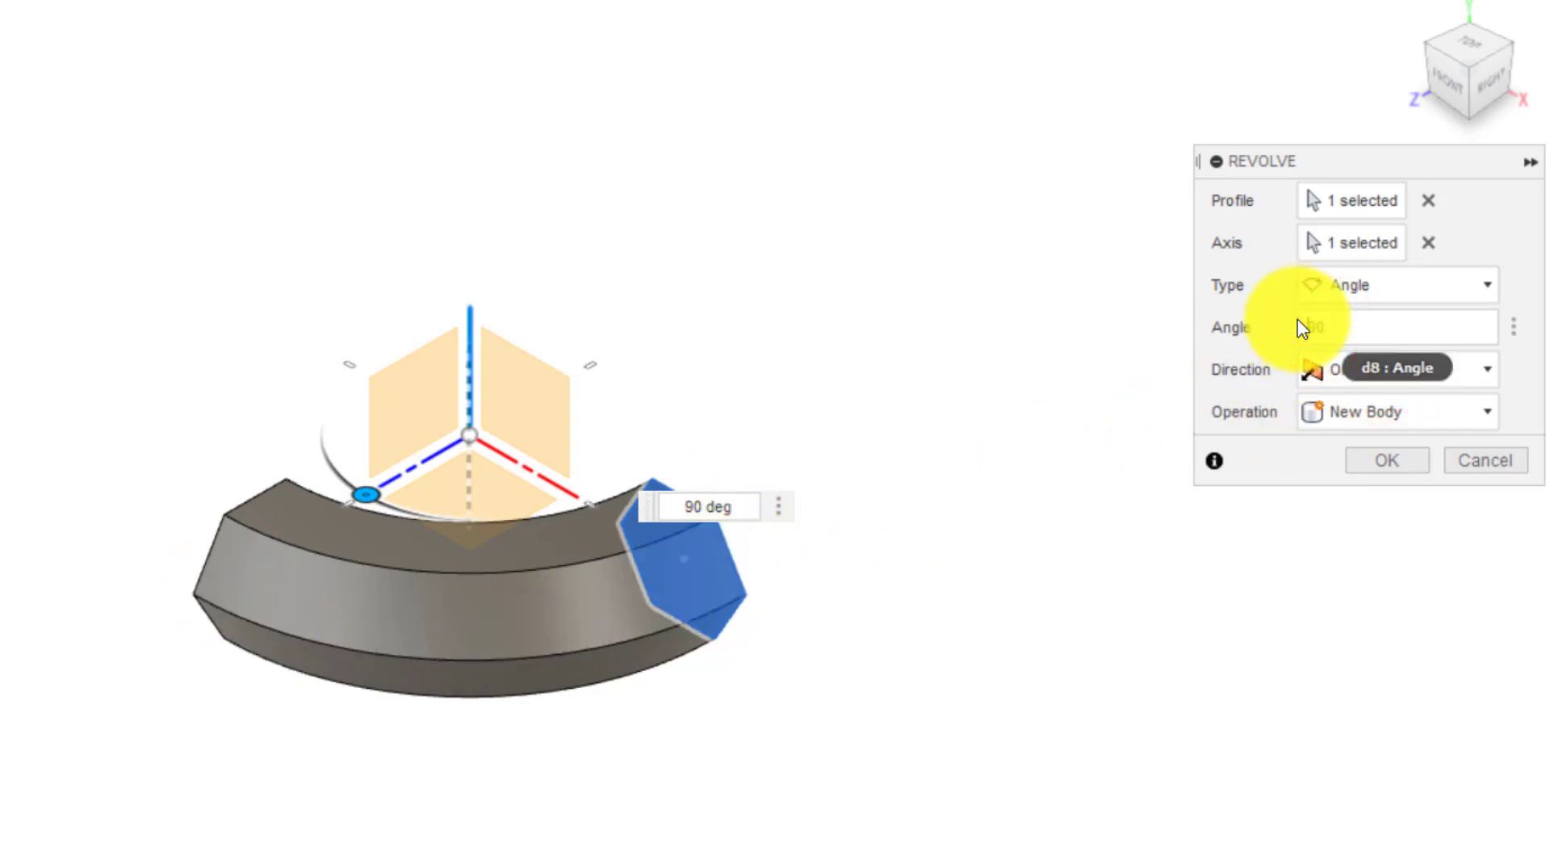
pyautogui.write('-')
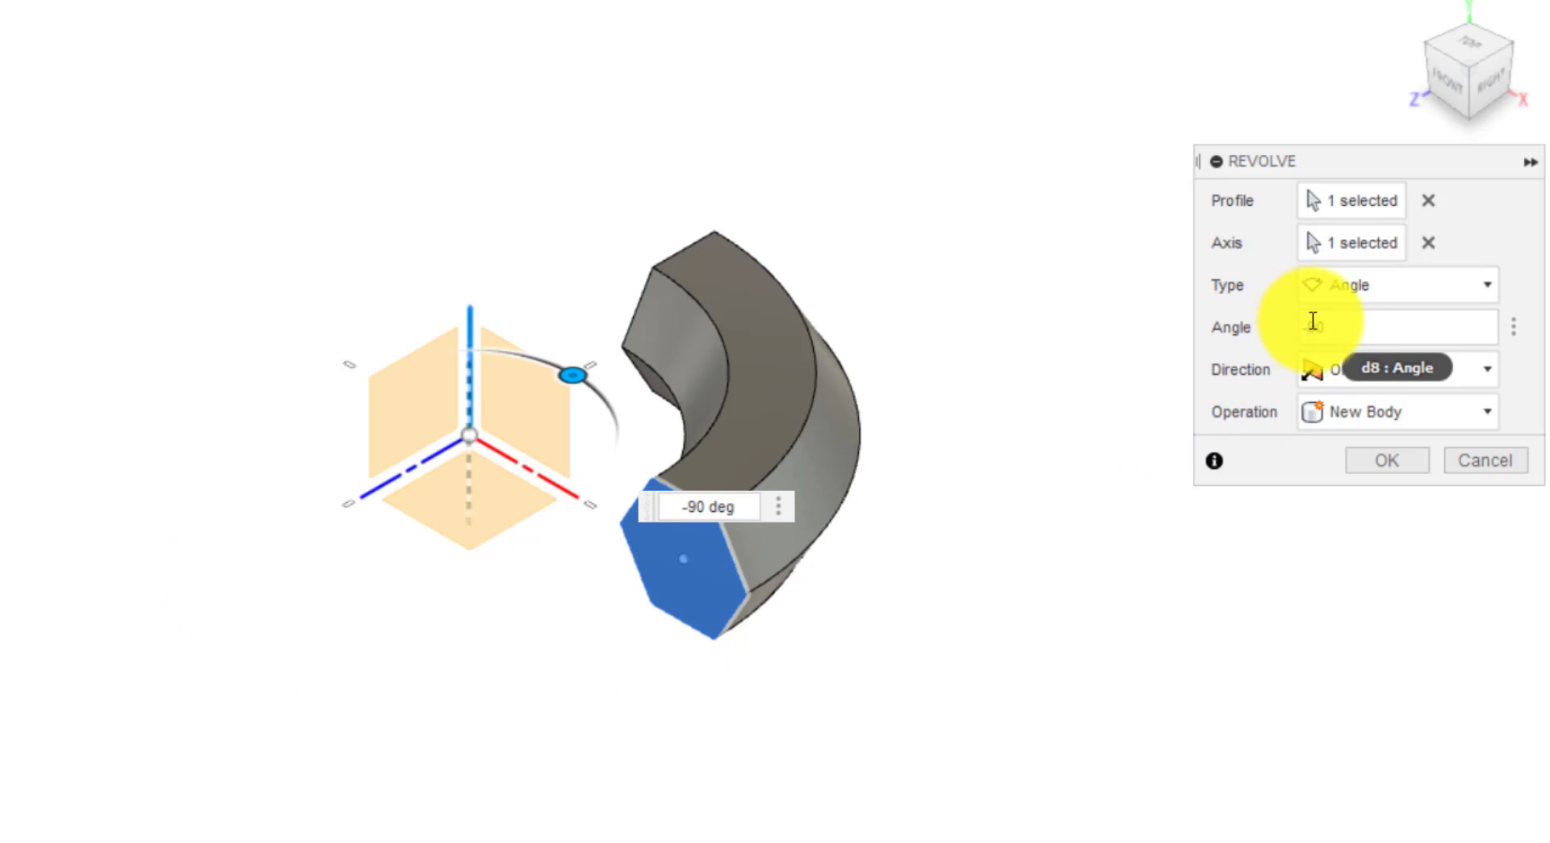
pyautogui.doubleClick(1335, 319)
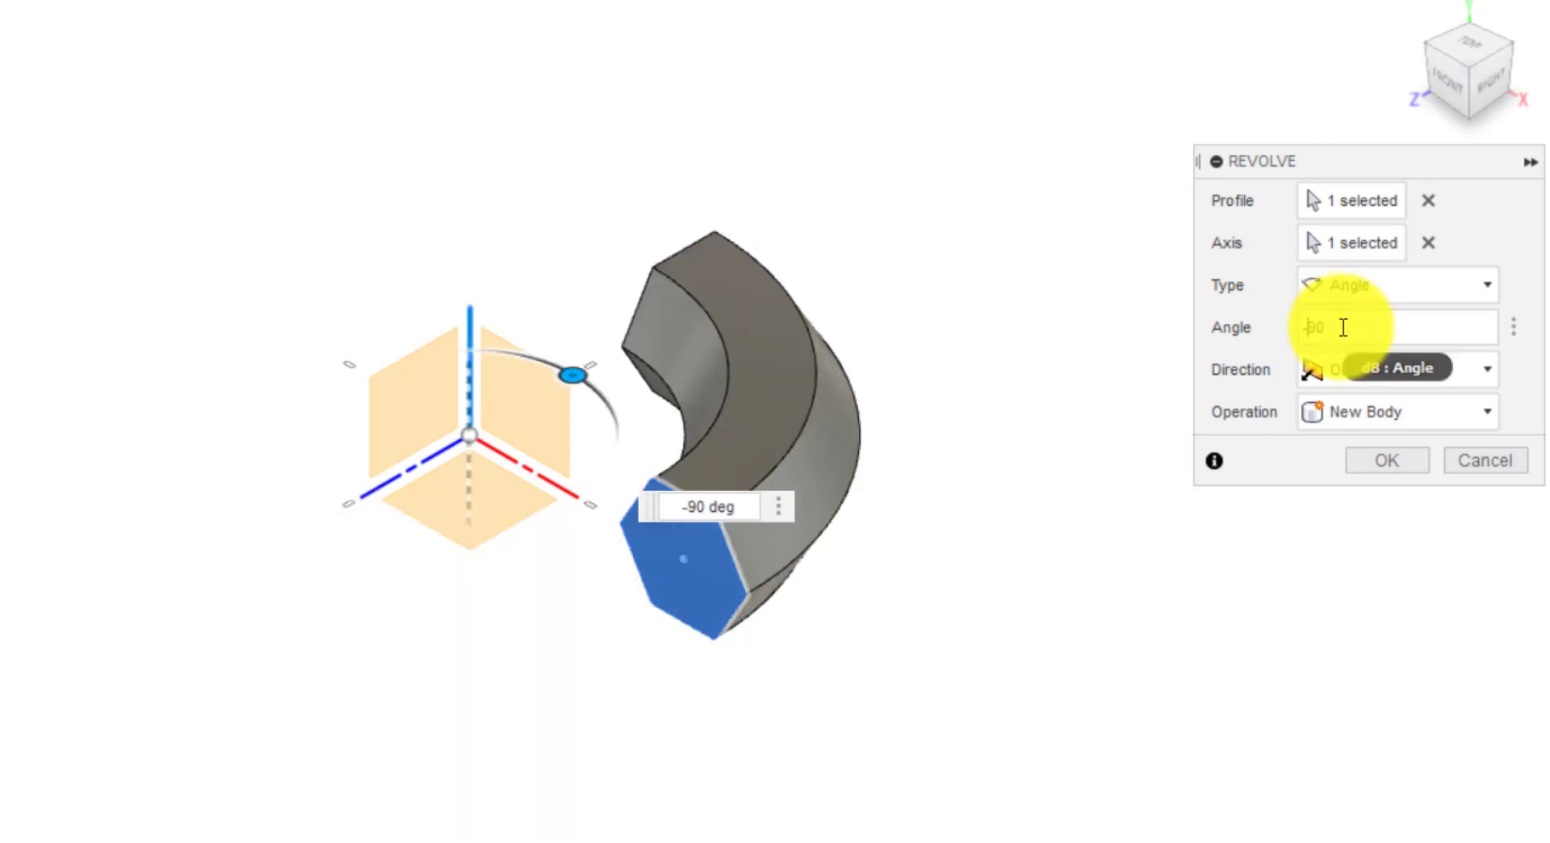
# Step: Try a Two Side revolve with the second angle at 45 degrees, readjusted to -20 degrees
pyautogui.click(1362, 370)
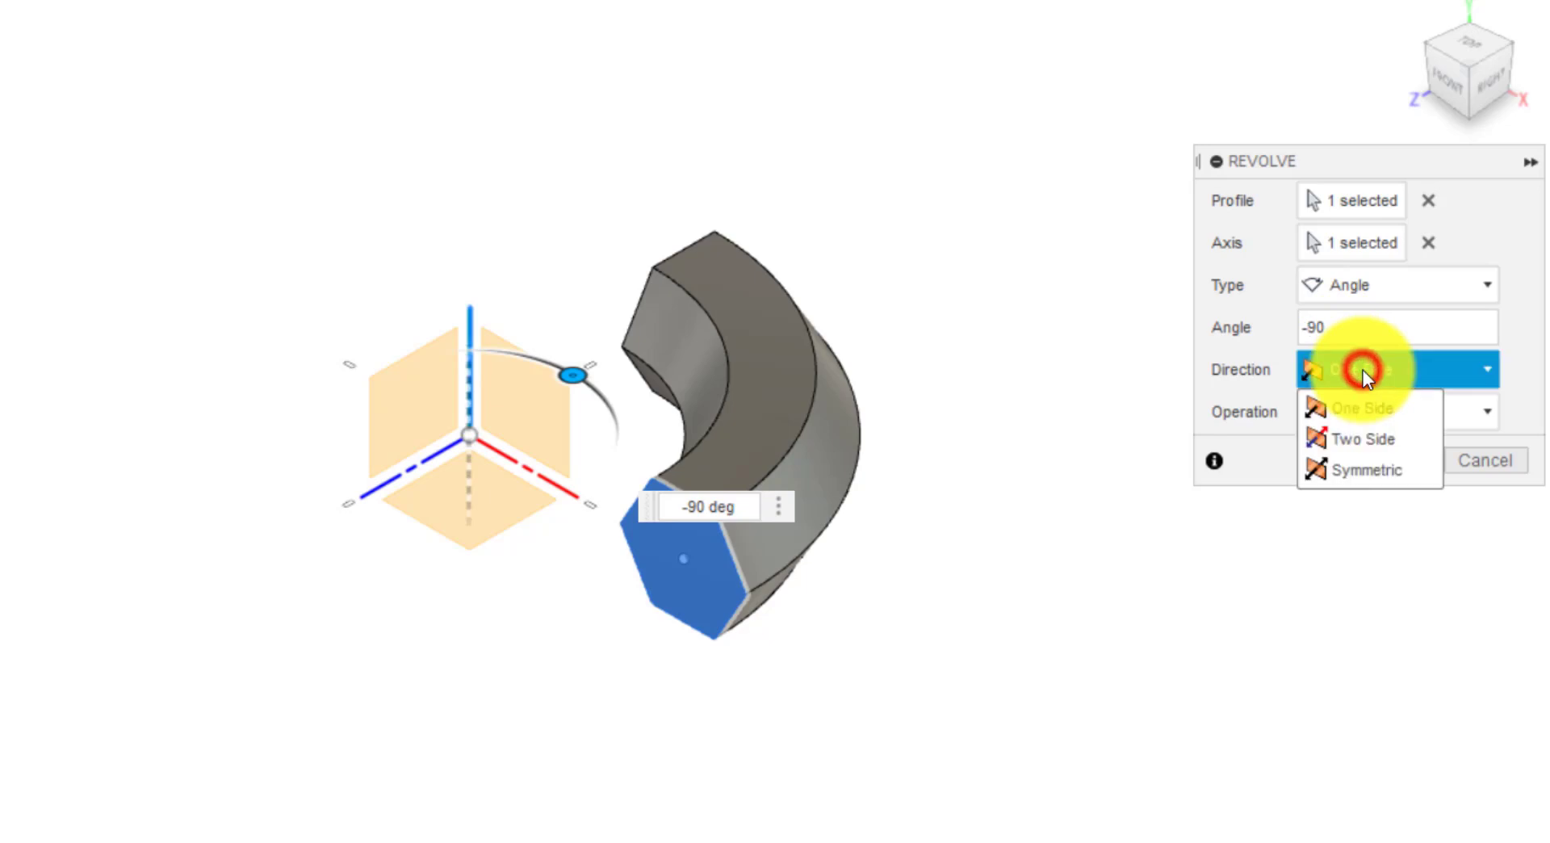
pyautogui.click(1374, 442)
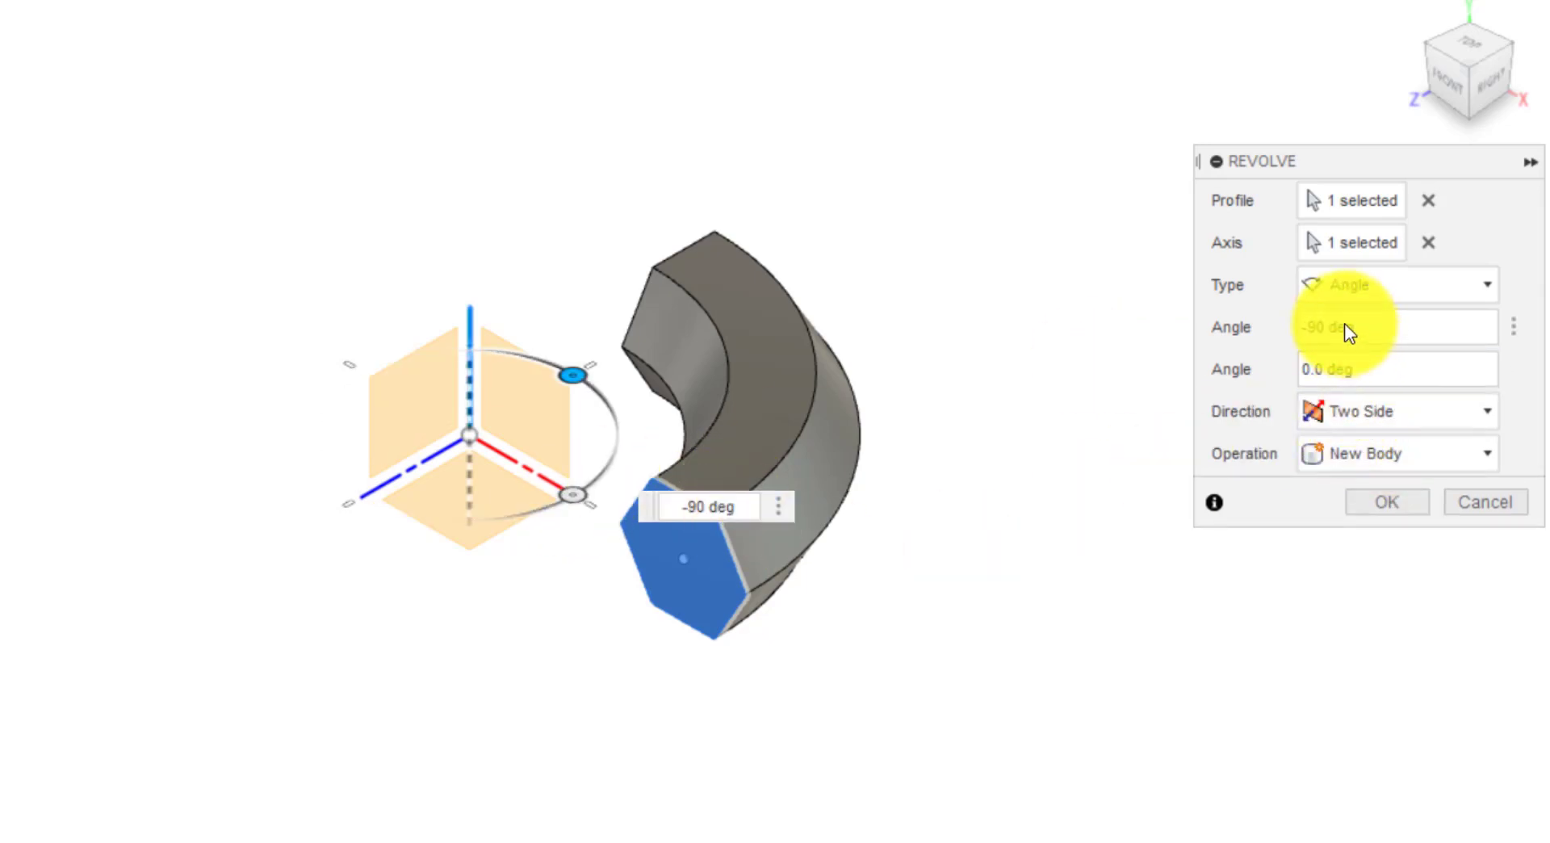
pyautogui.click(1362, 372)
pyautogui.write('45')
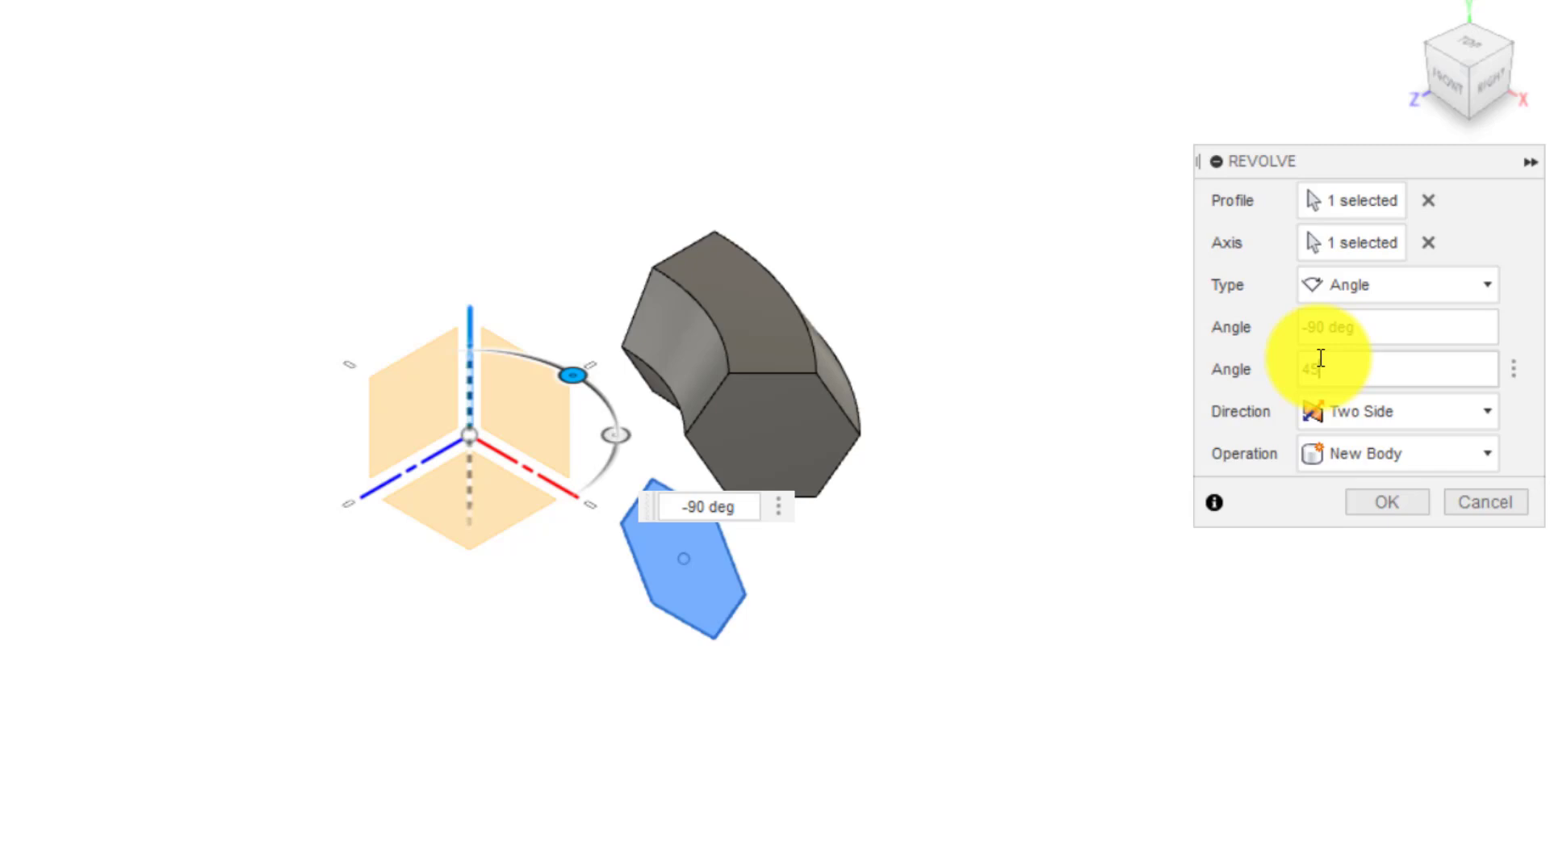
pyautogui.click(618, 432)
pyautogui.moveTo(619, 436); pyautogui.dragTo(533, 519)
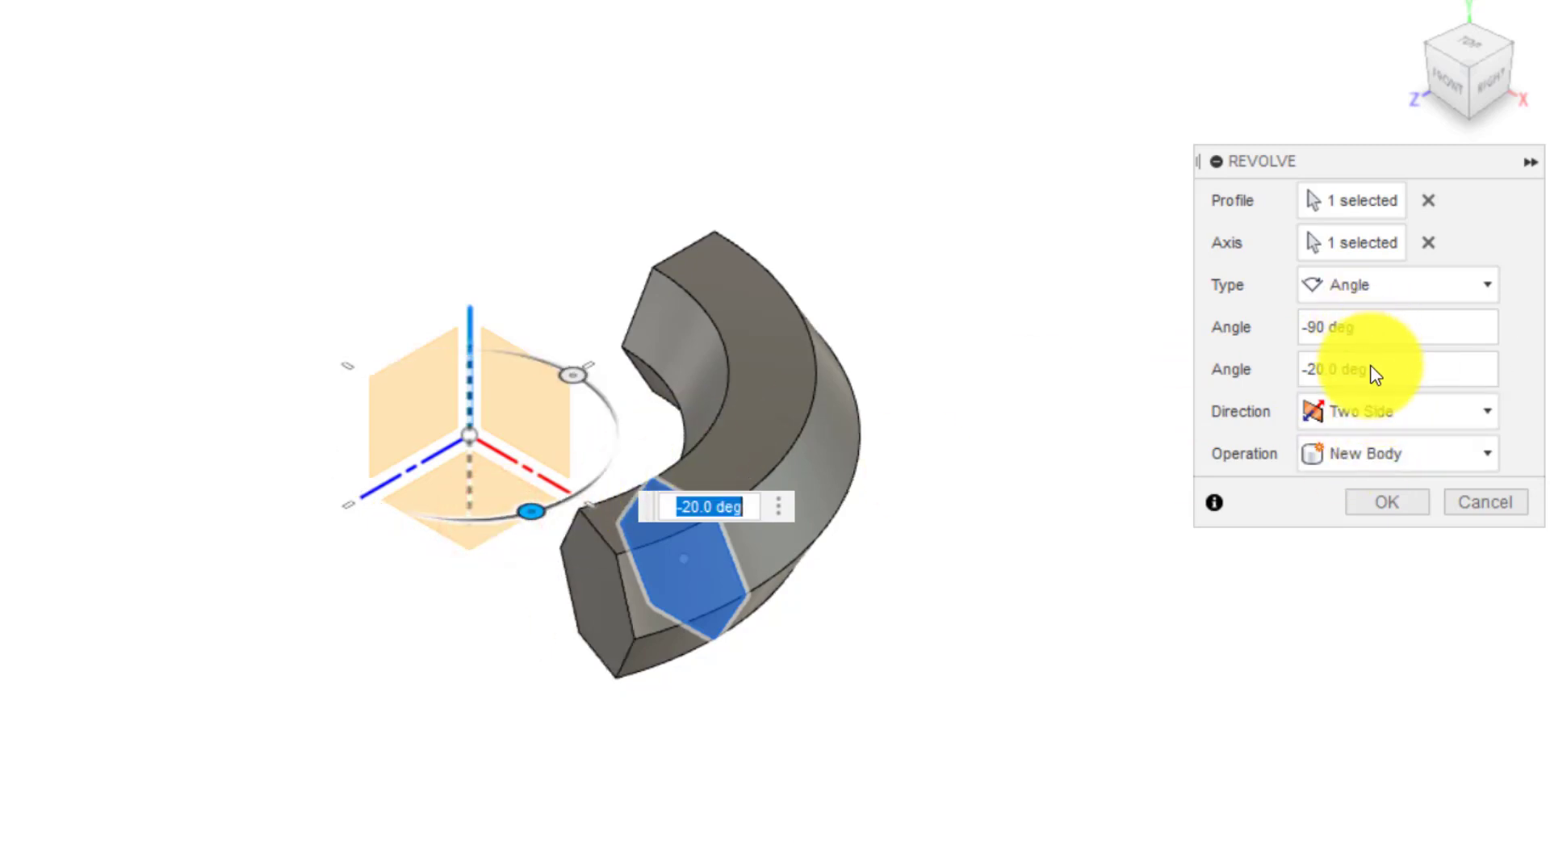
# Step: Change the revolve direction to Symmetric
pyautogui.click(1379, 412)
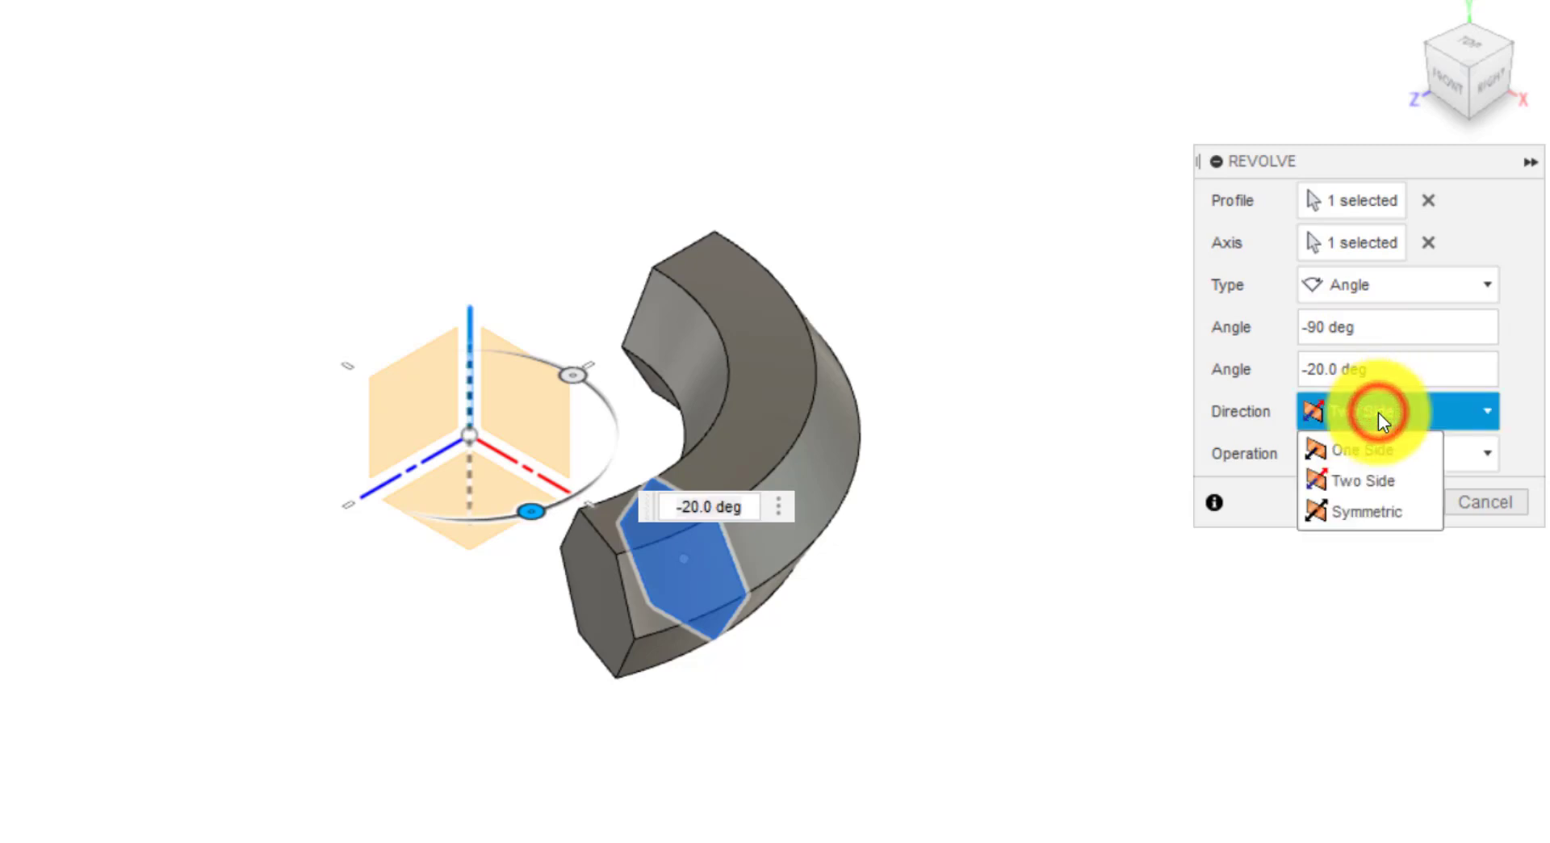
pyautogui.click(1392, 513)
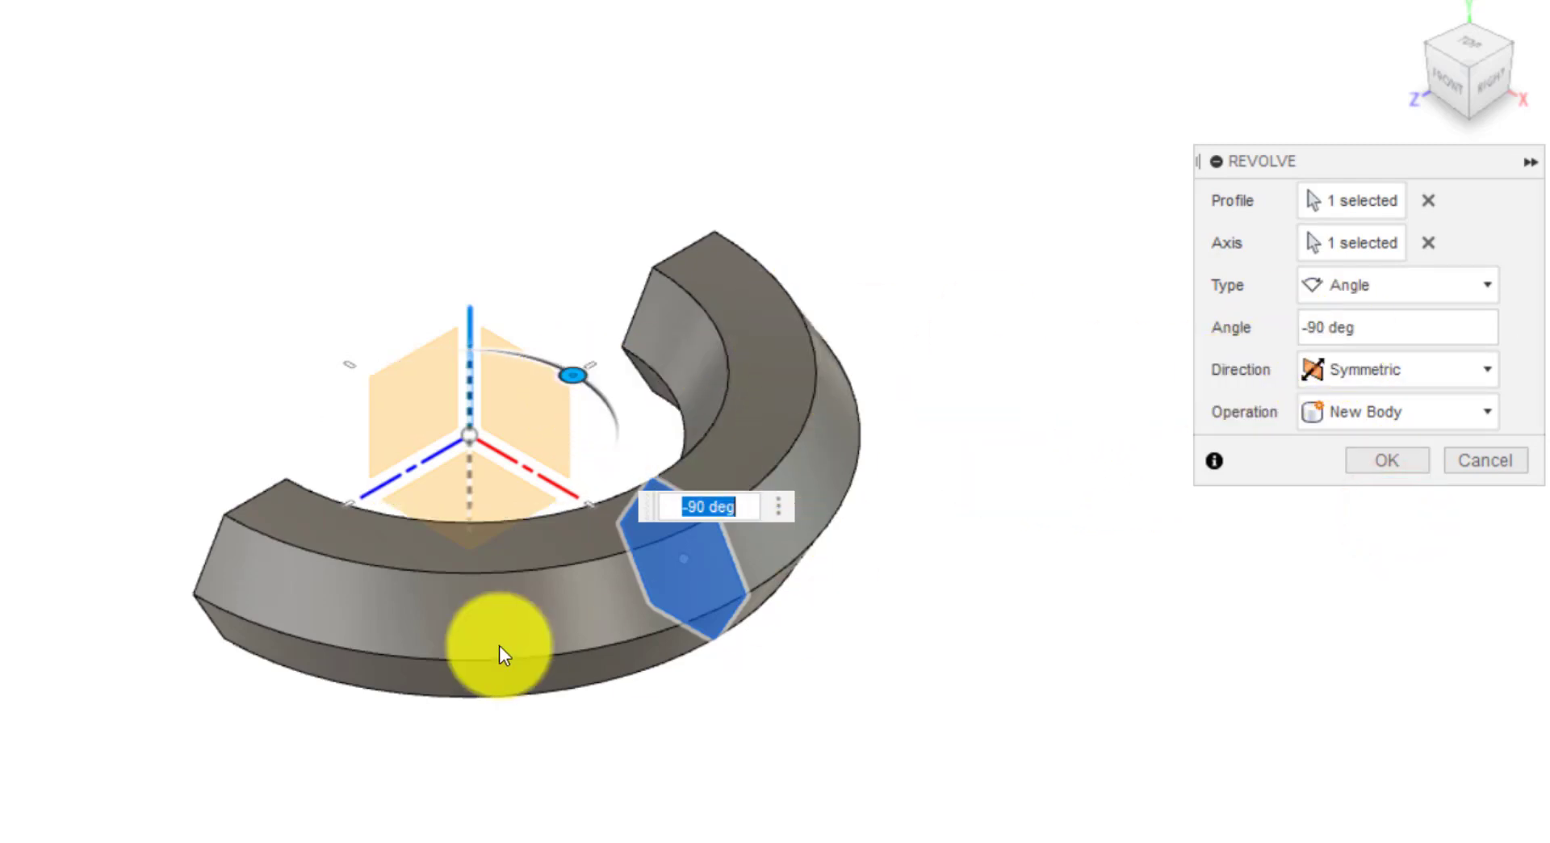
# Step: Try an angle of -45 degrees for the symmetric revolve
pyautogui.click(1364, 327)
pyautogui.write('-45')
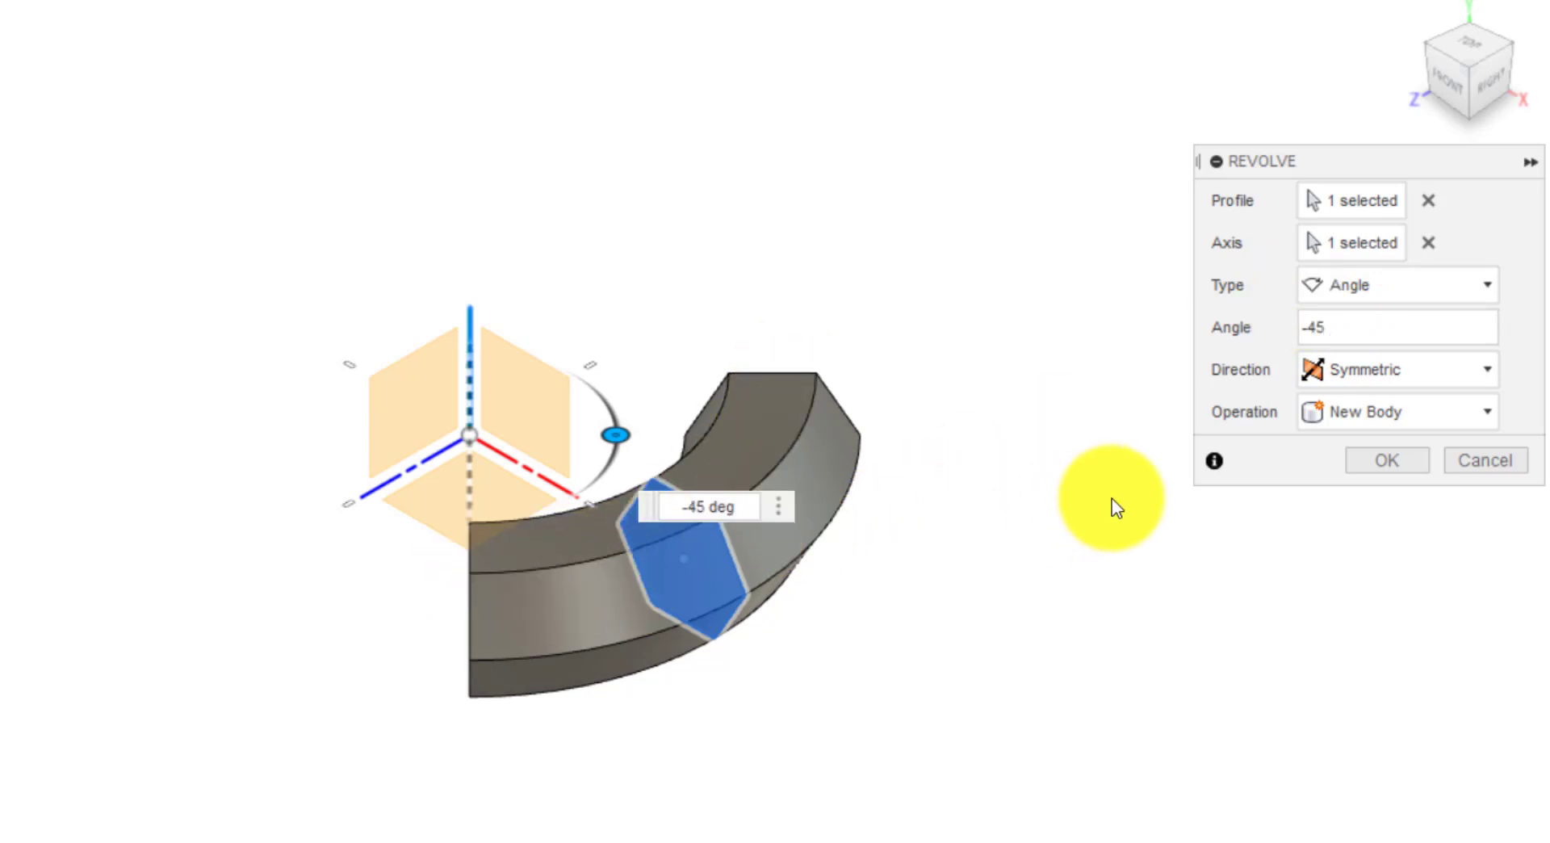
# Step: Set the revolve direction to One Side with an angle of -90 degrees and finish it as a new body
pyautogui.click(1394, 378)
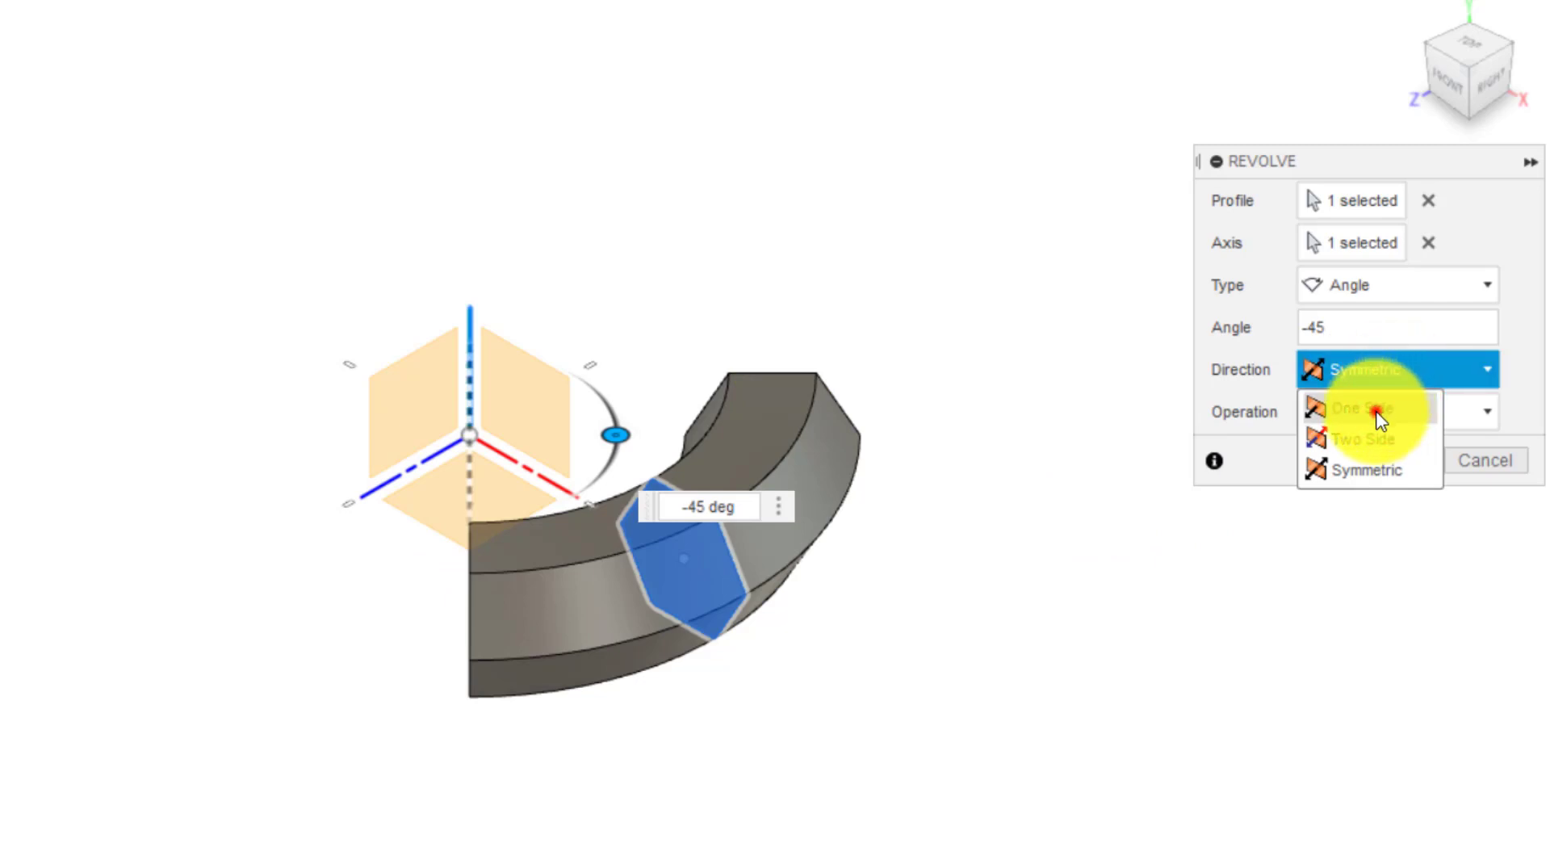
pyautogui.click(1376, 410)
pyautogui.click(1376, 327)
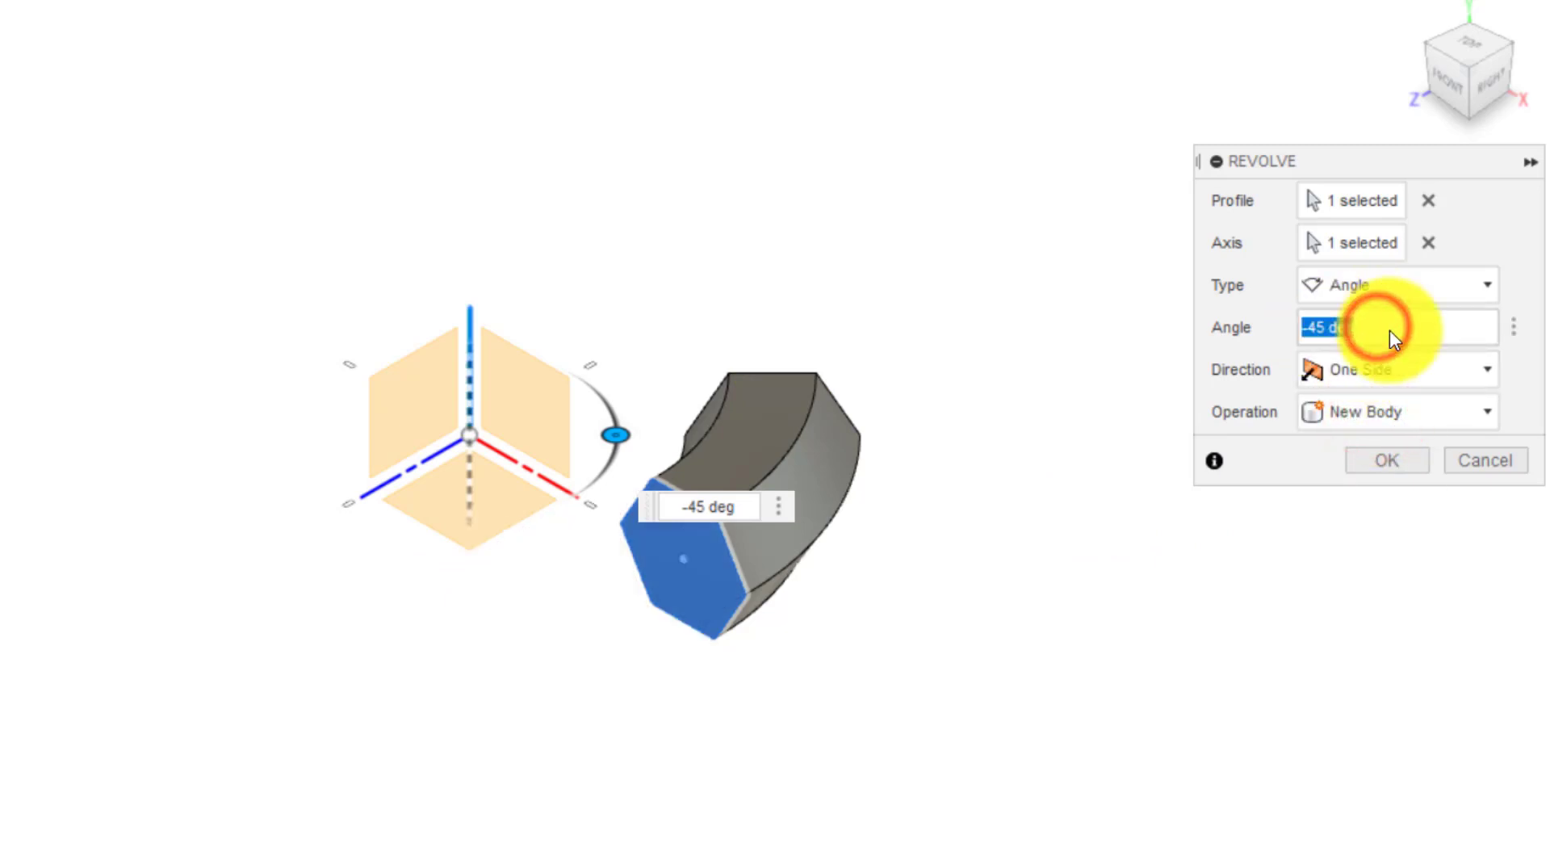
pyautogui.write('-90')
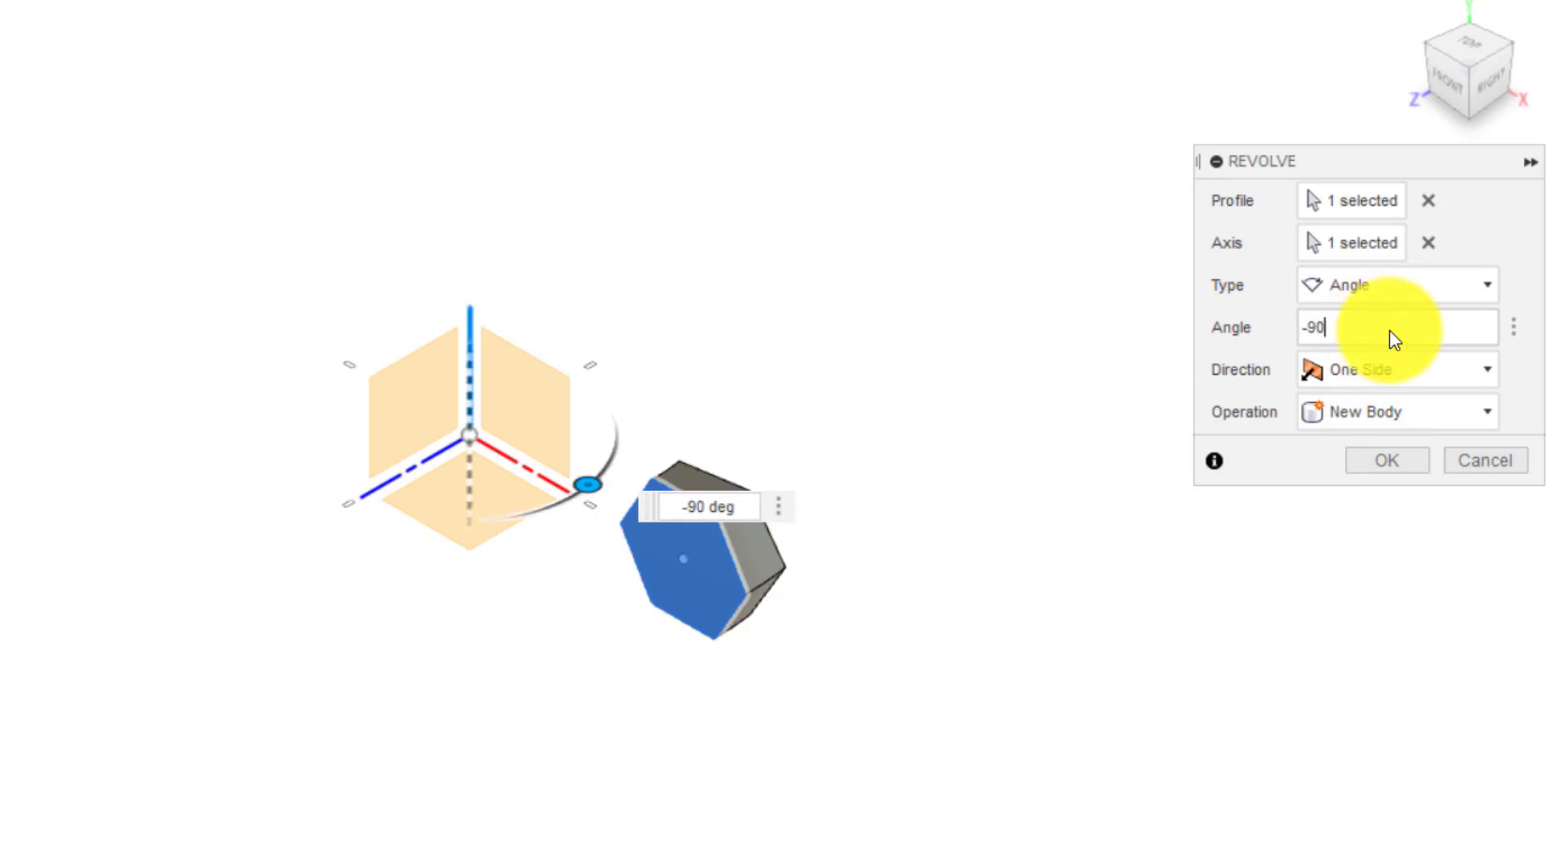
pyautogui.click(1409, 464)
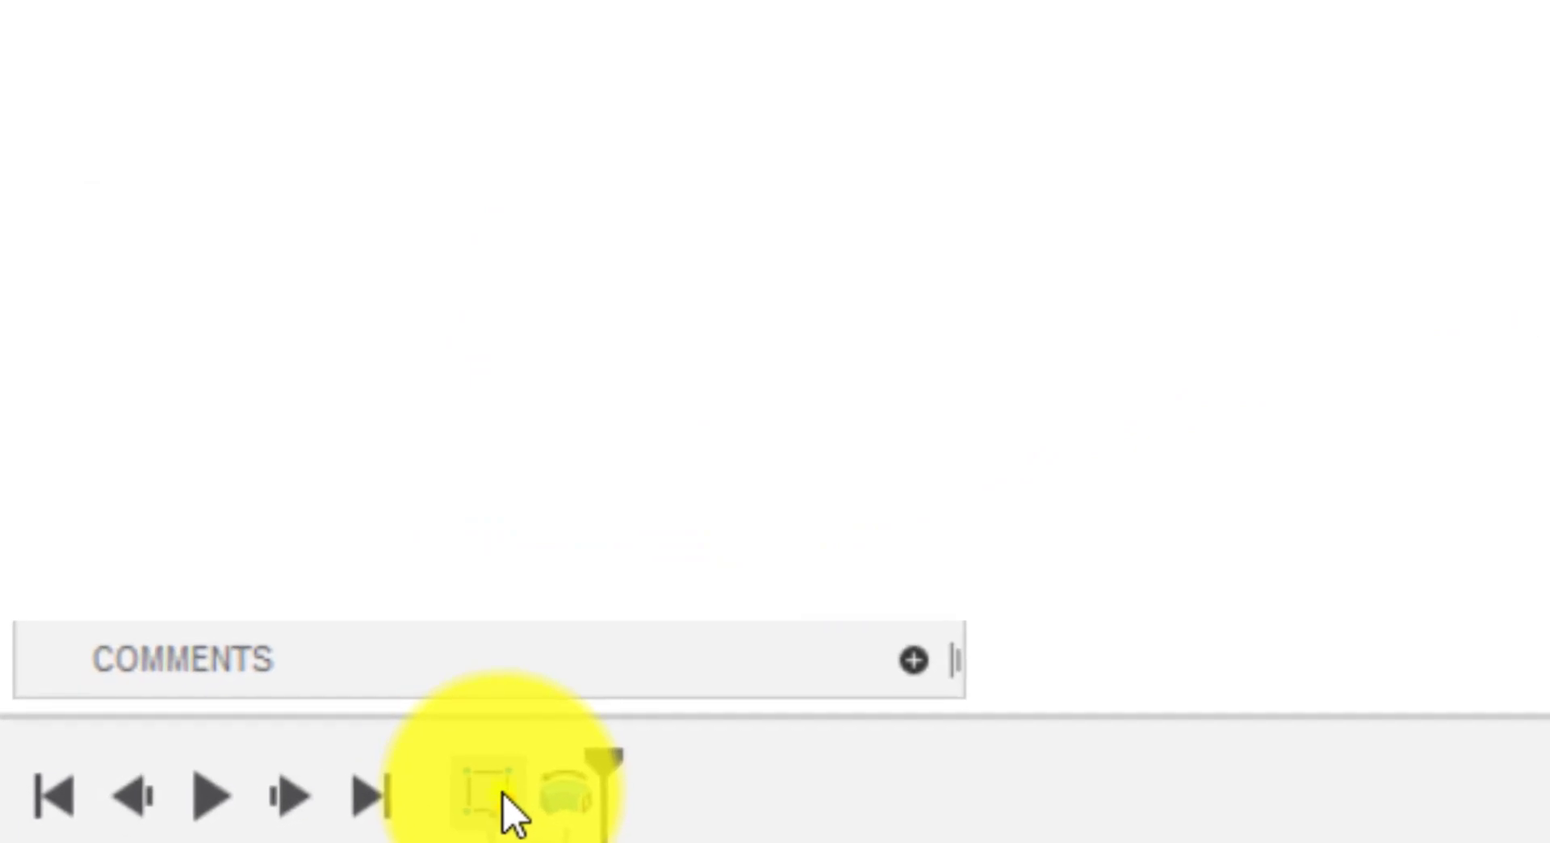
# Step: Reopen the hexagon sketch from the design history to view its dimensions, and close it unchanged
pyautogui.rightClick(323, 810)
pyautogui.click(419, 385)
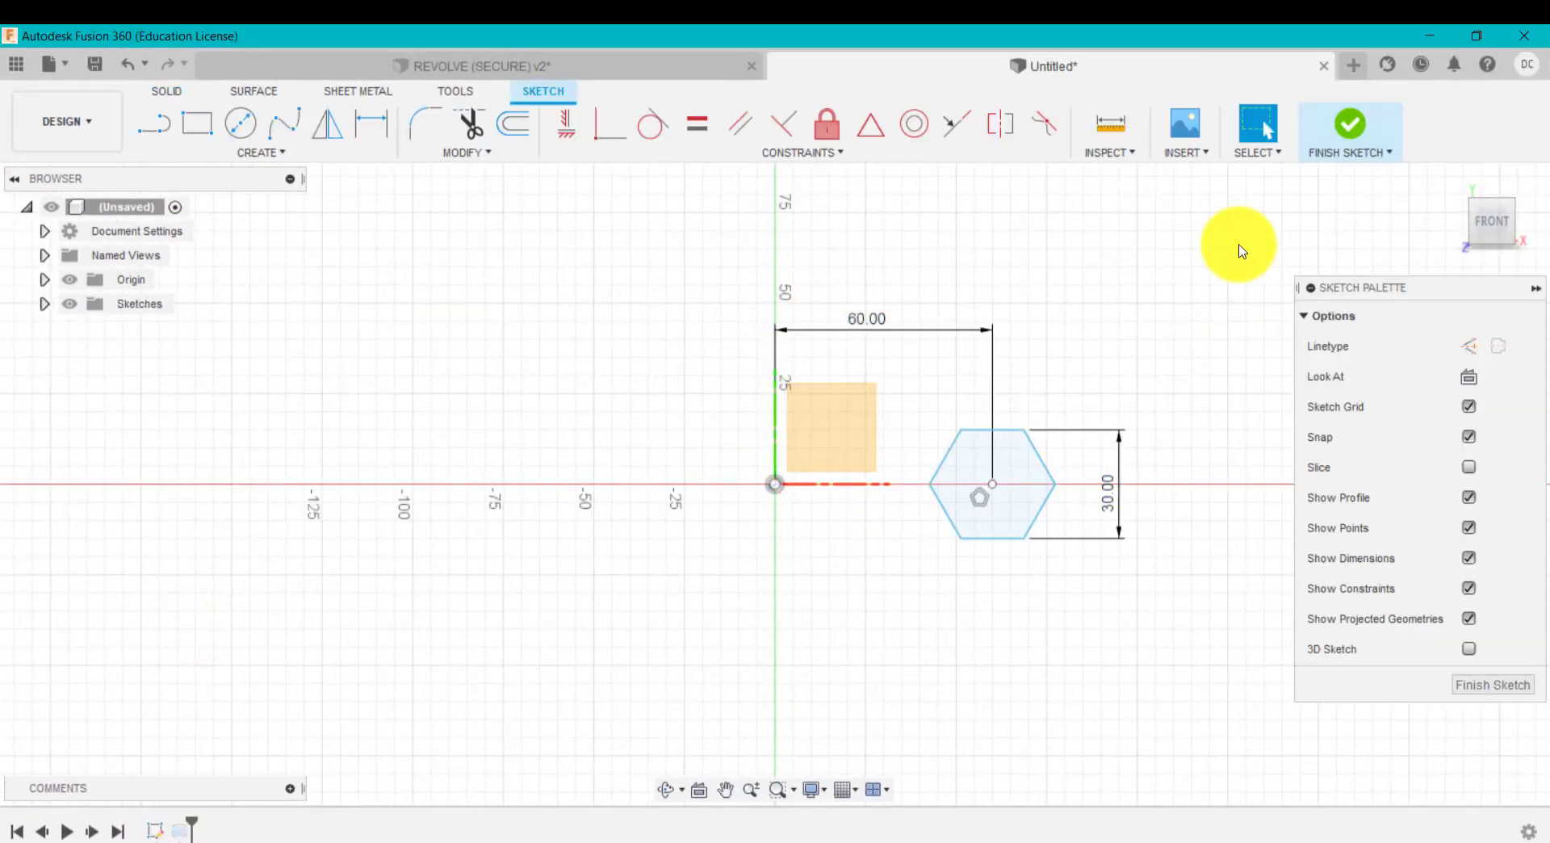
pyautogui.click(1345, 138)
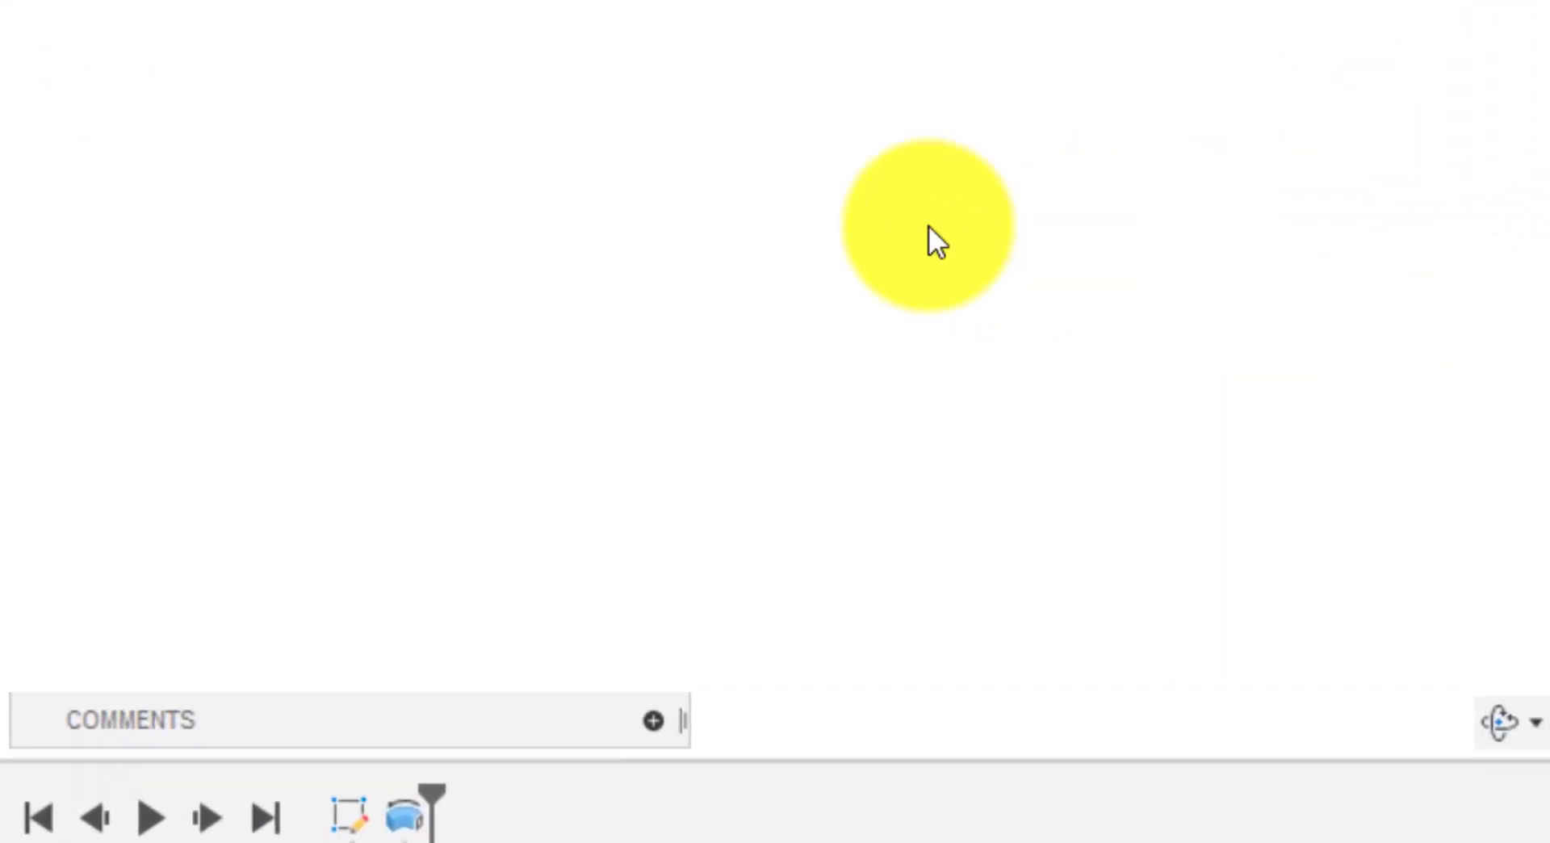
# Step: Reopen the revolve feature from the design history to review its settings, and leave it unchanged
pyautogui.rightClick(415, 827)
pyautogui.click(638, 360)
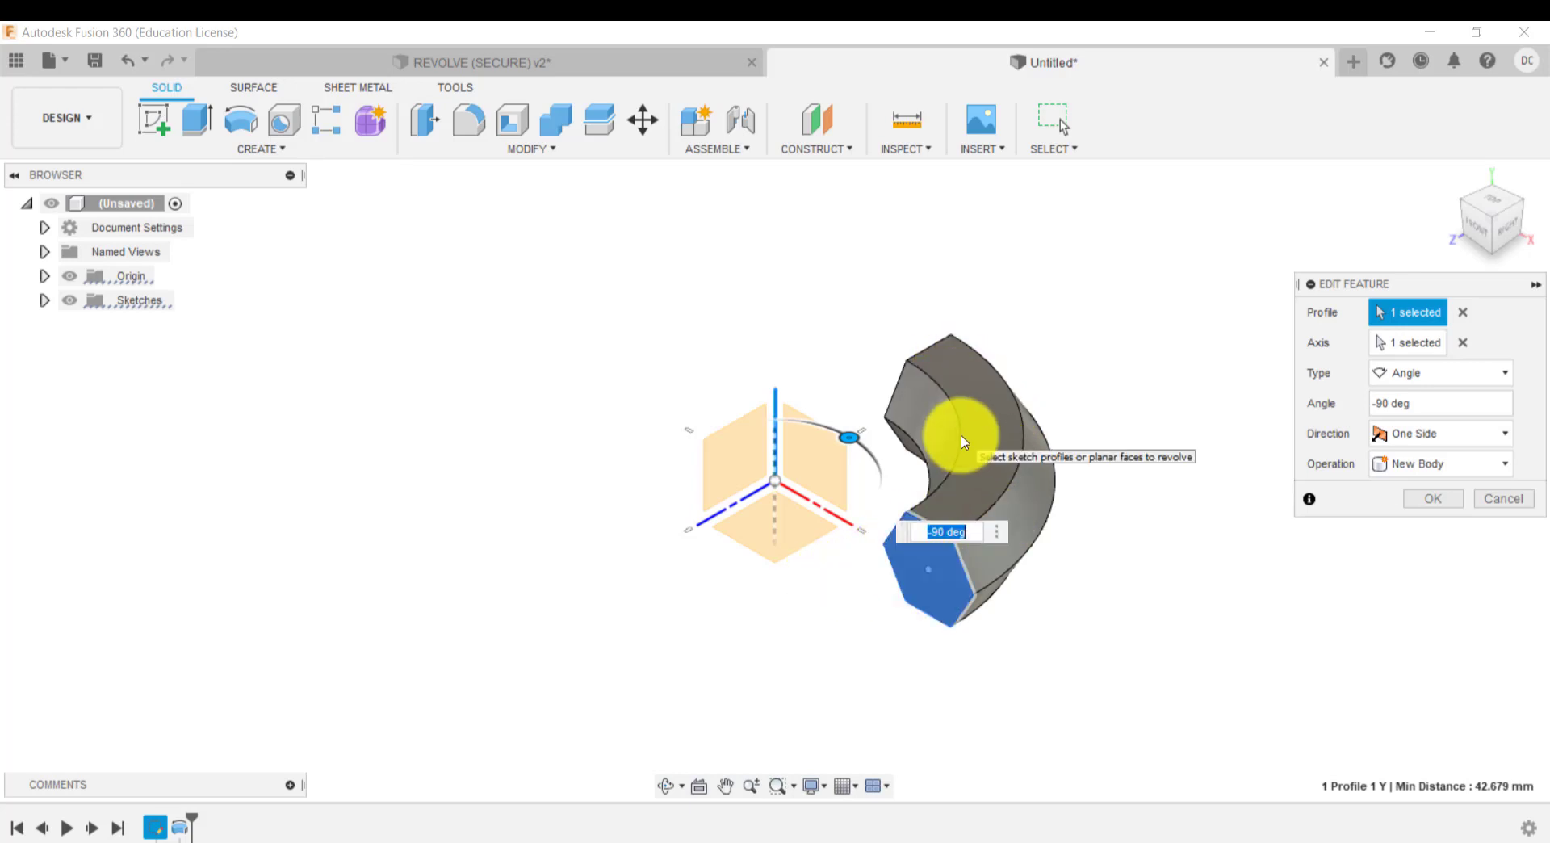
pyautogui.click(1484, 505)
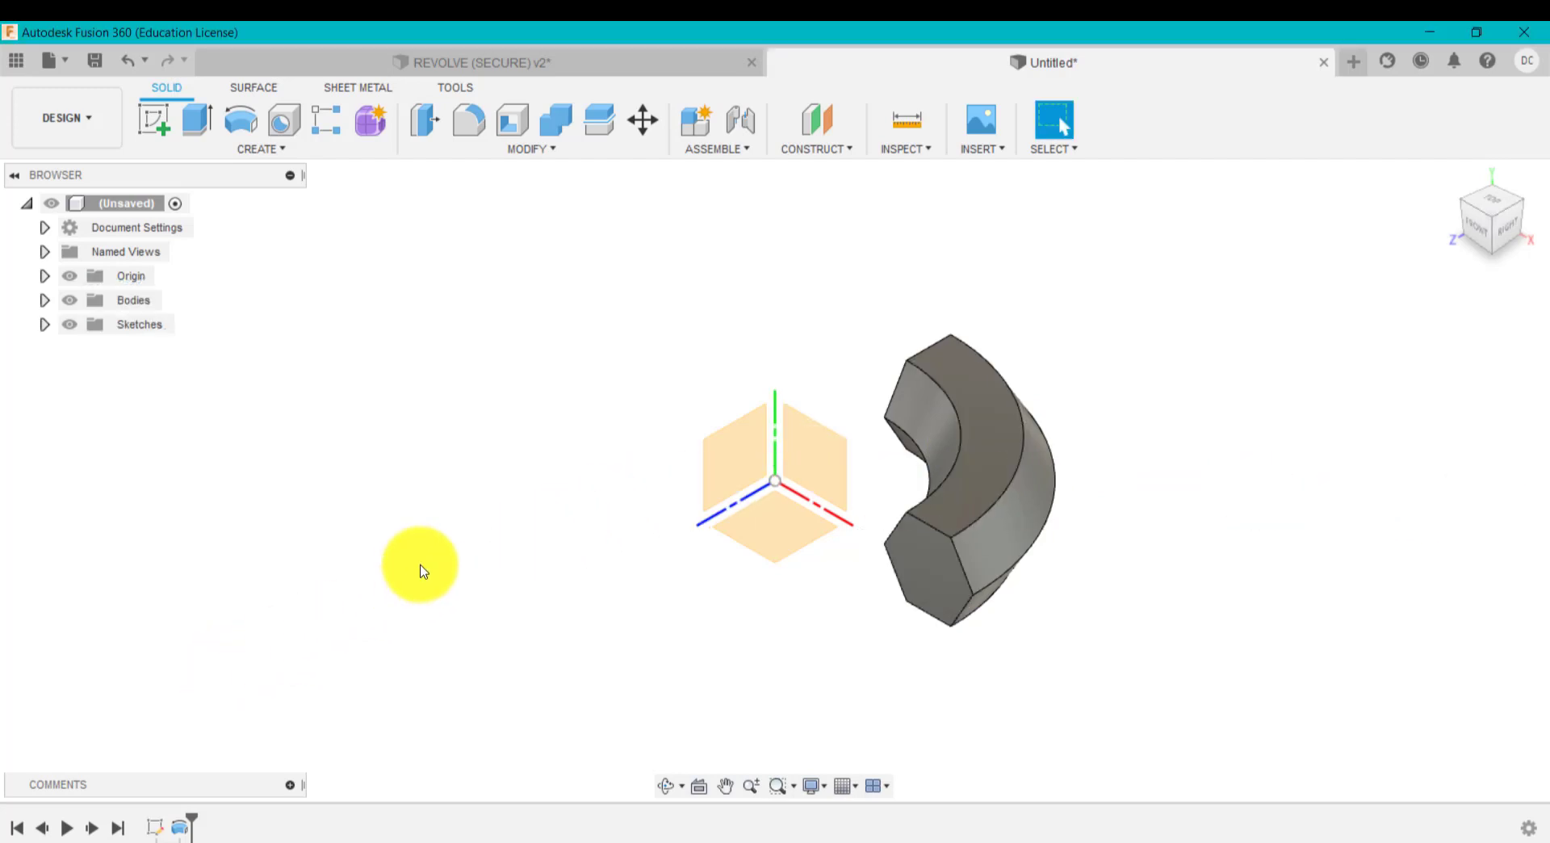
# Step: Start a sketch on the revolved body's front hexagonal end face and offset the face outline 5 mm inward
pyautogui.click(162, 121)
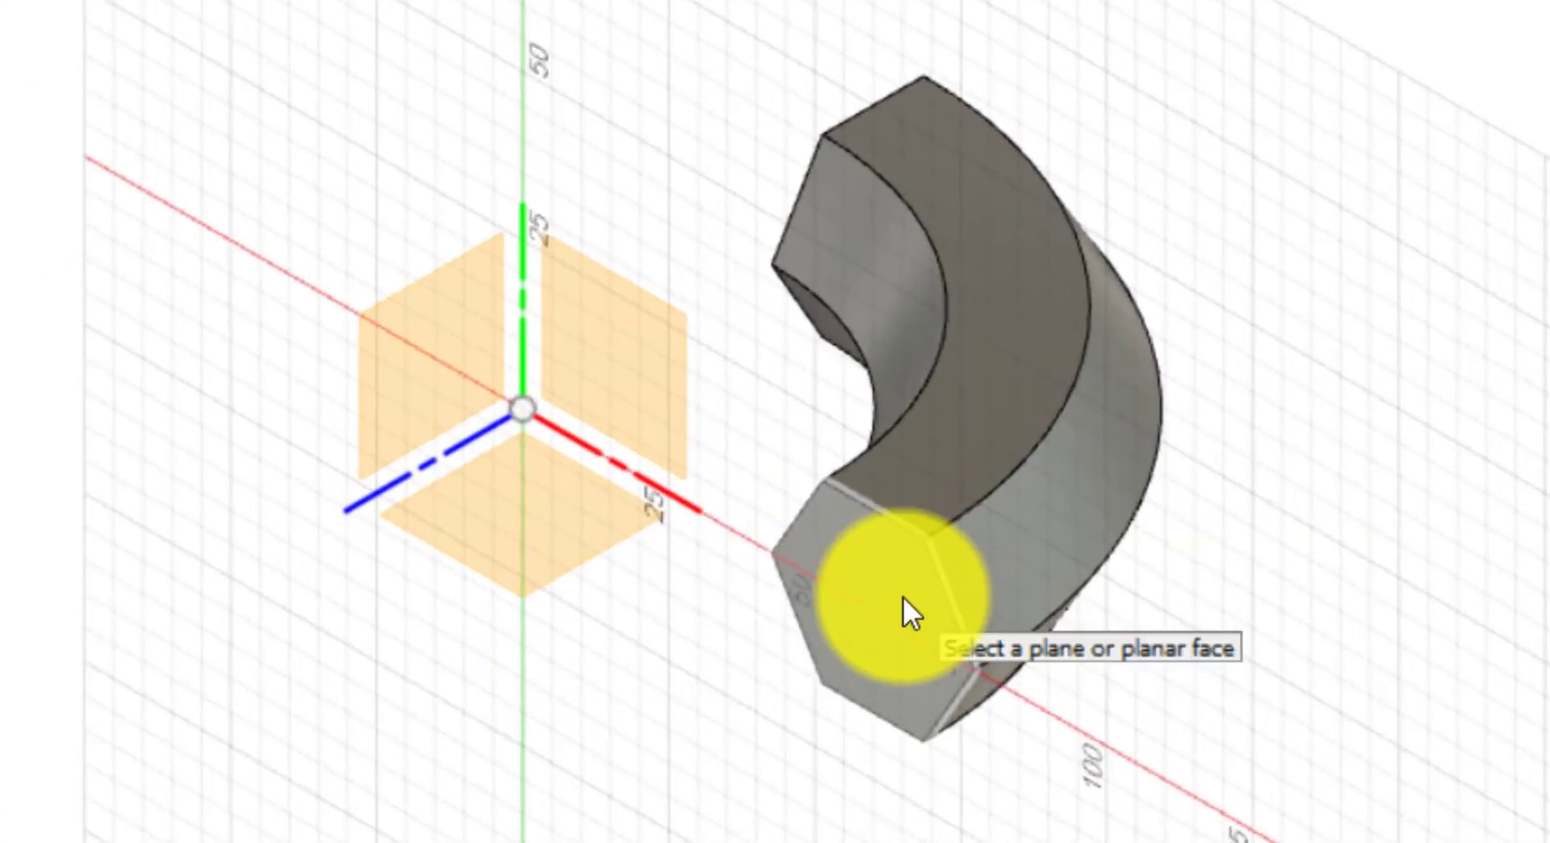
pyautogui.click(904, 597)
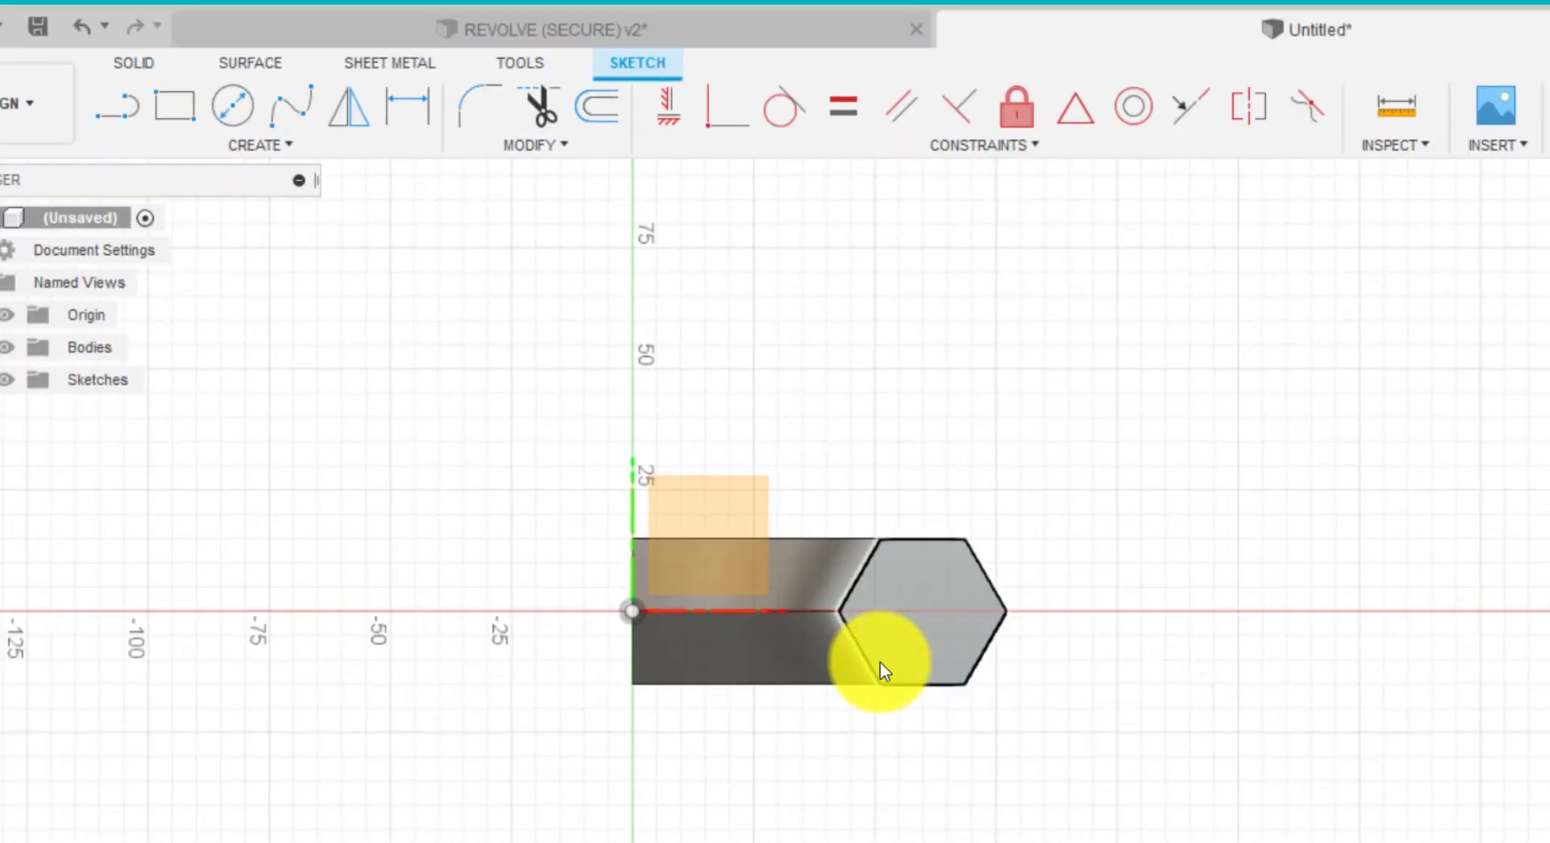
pyautogui.scroll(5, 830, 648)
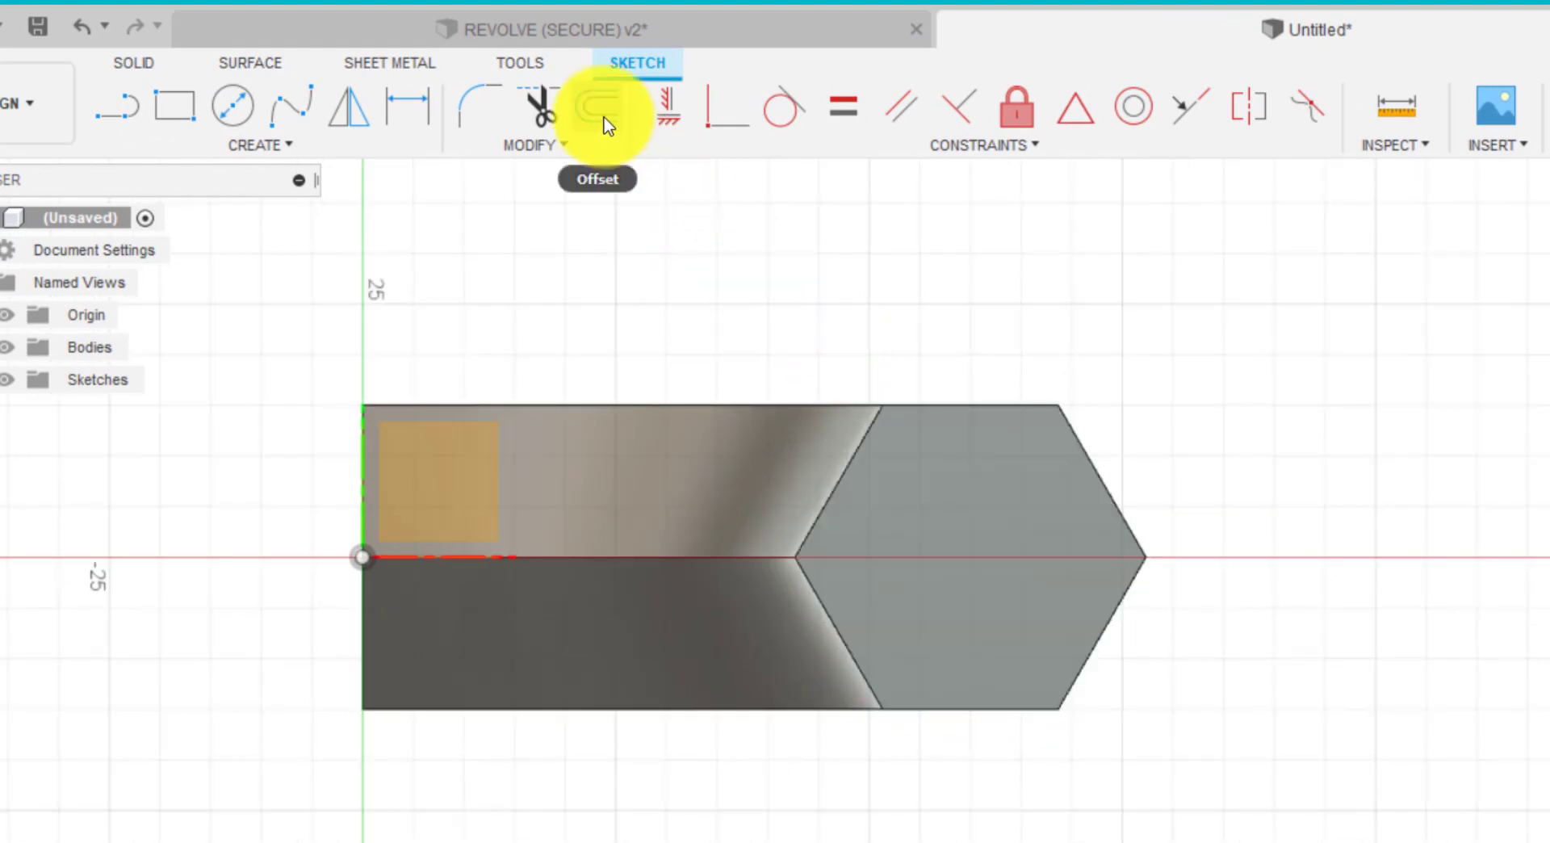
pyautogui.press('o')
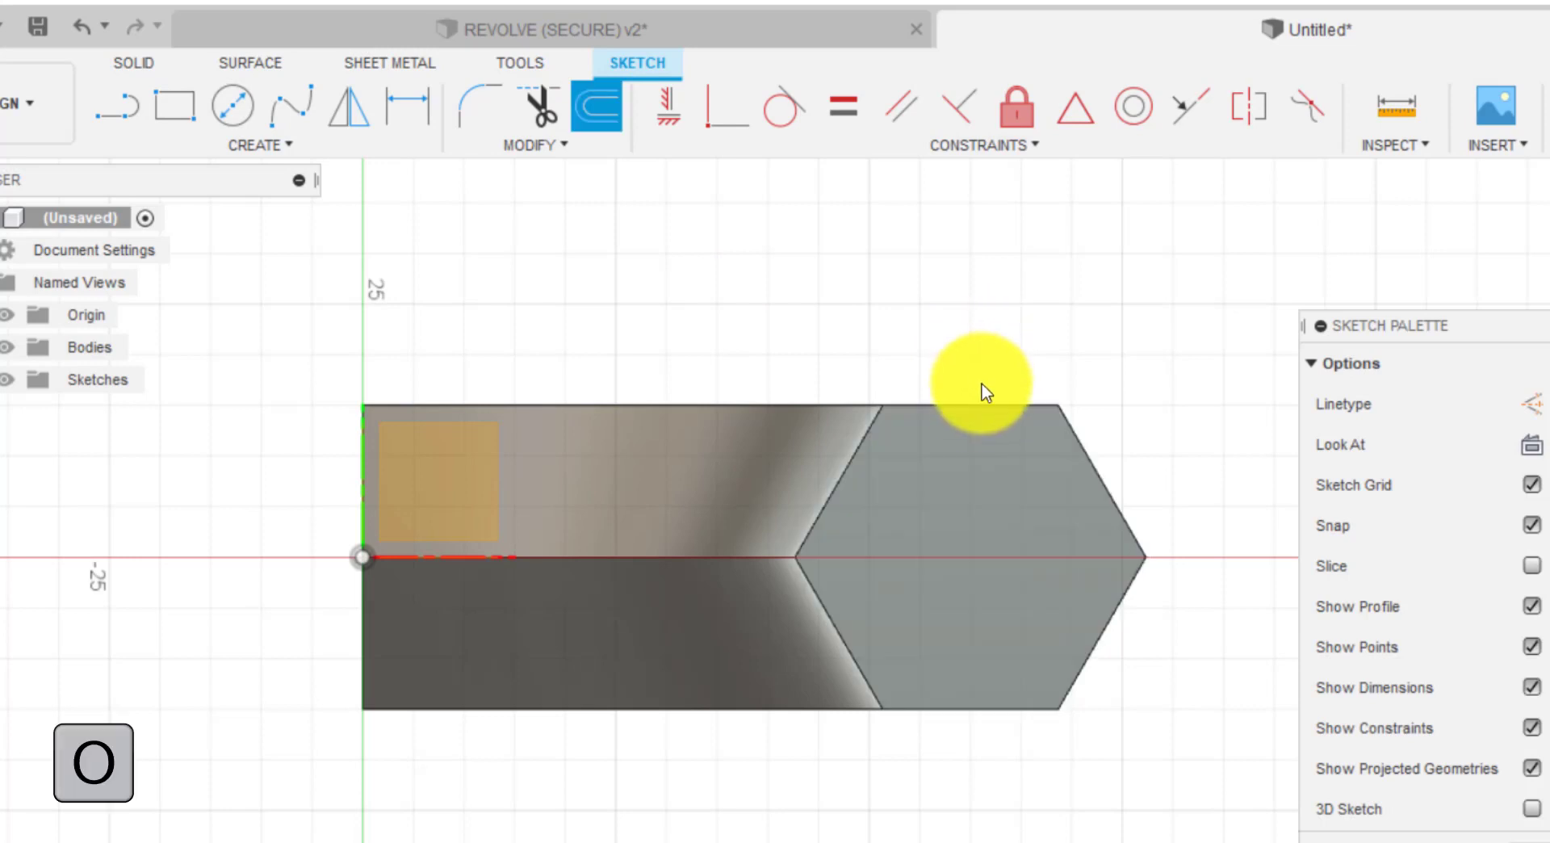
pyautogui.click(978, 405)
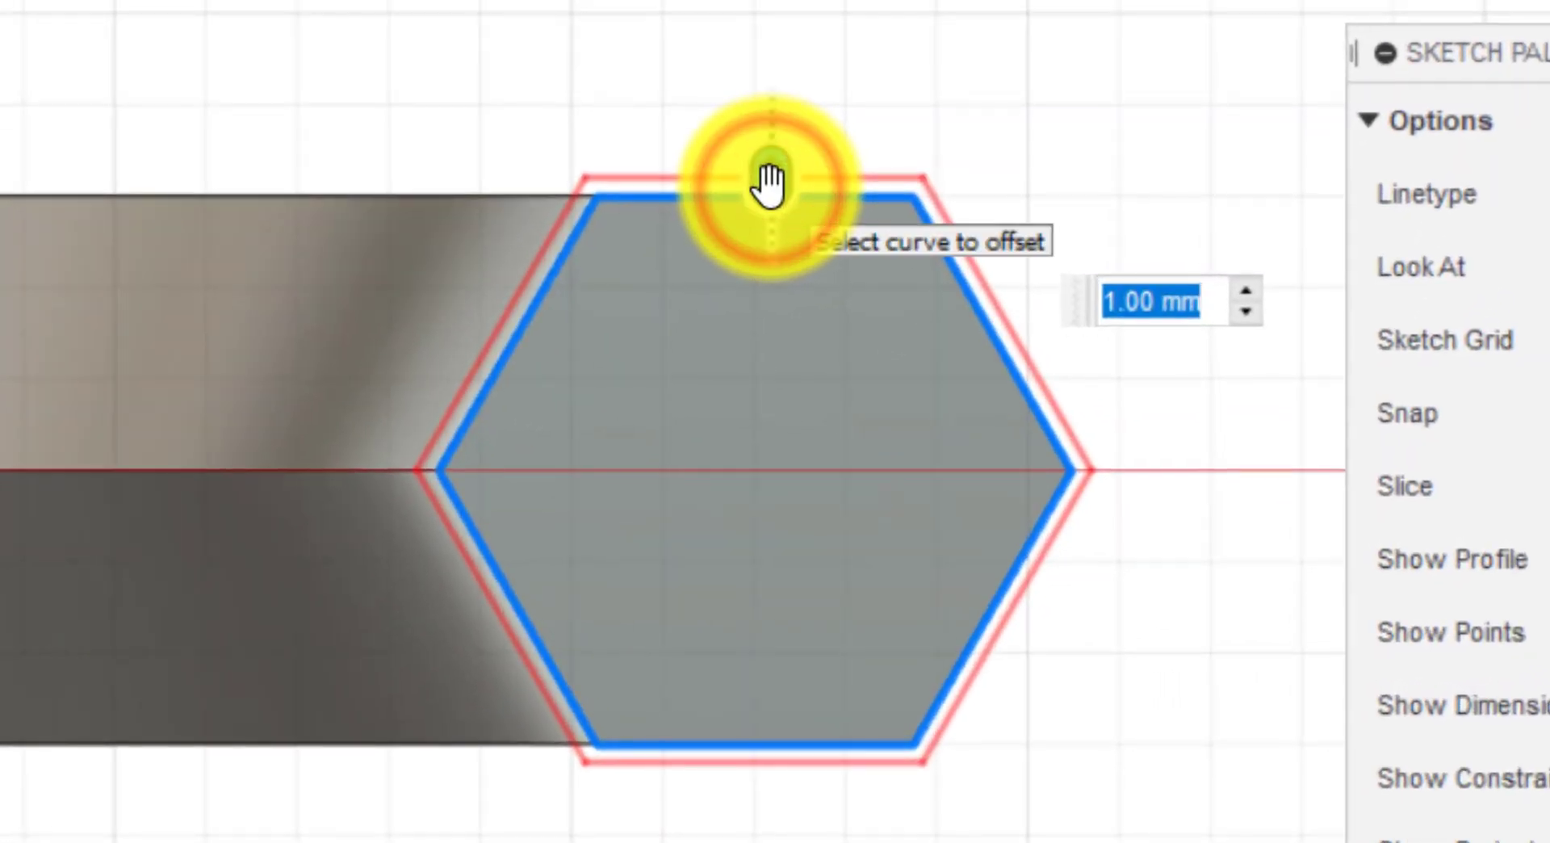
pyautogui.moveTo(769, 184); pyautogui.dragTo(761, 283)
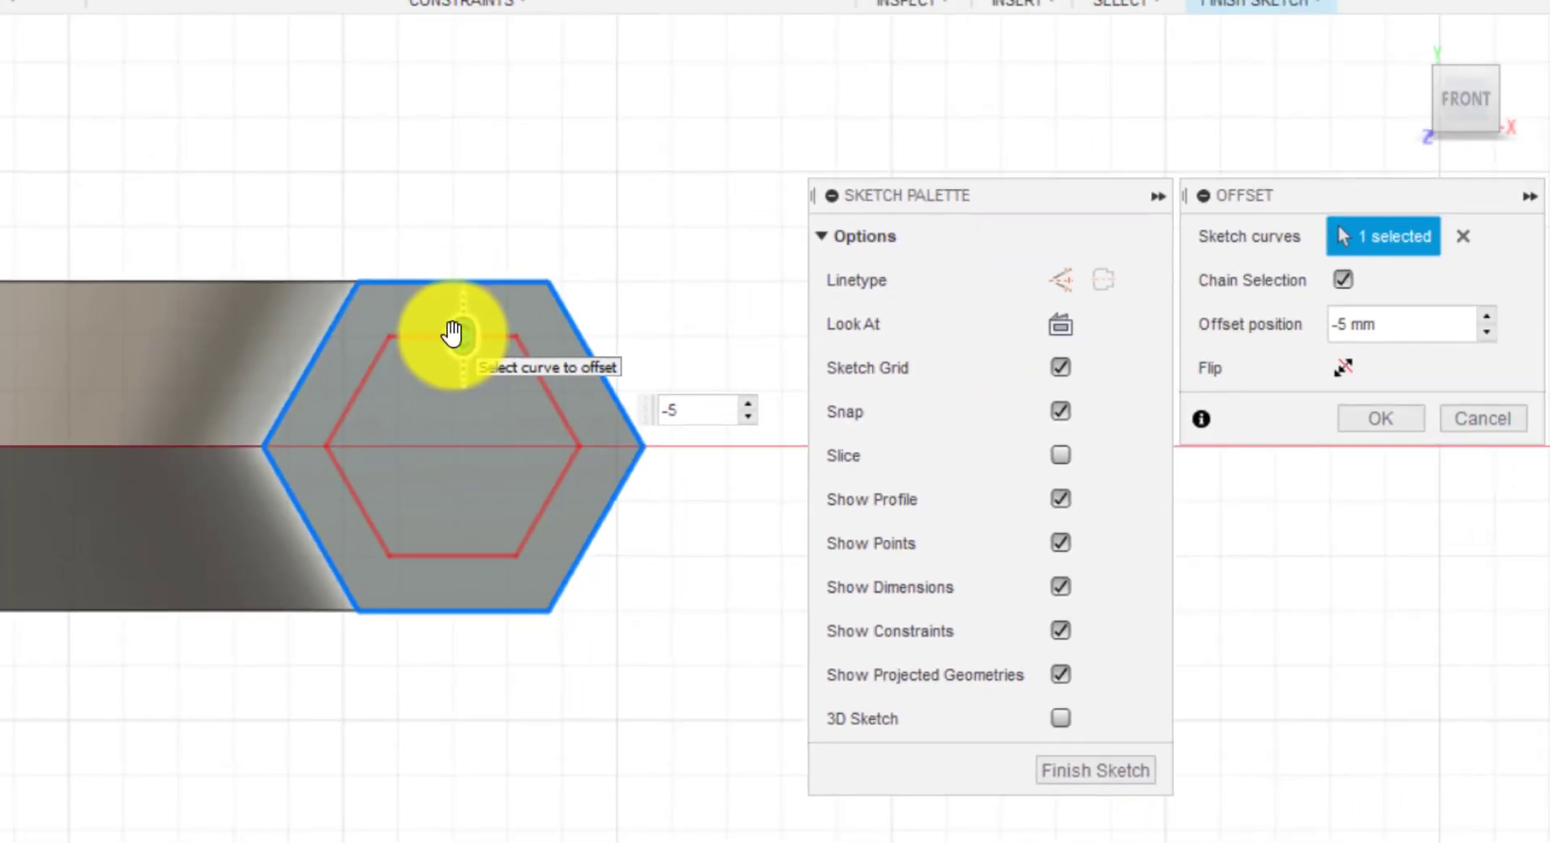
pyautogui.press('Return')
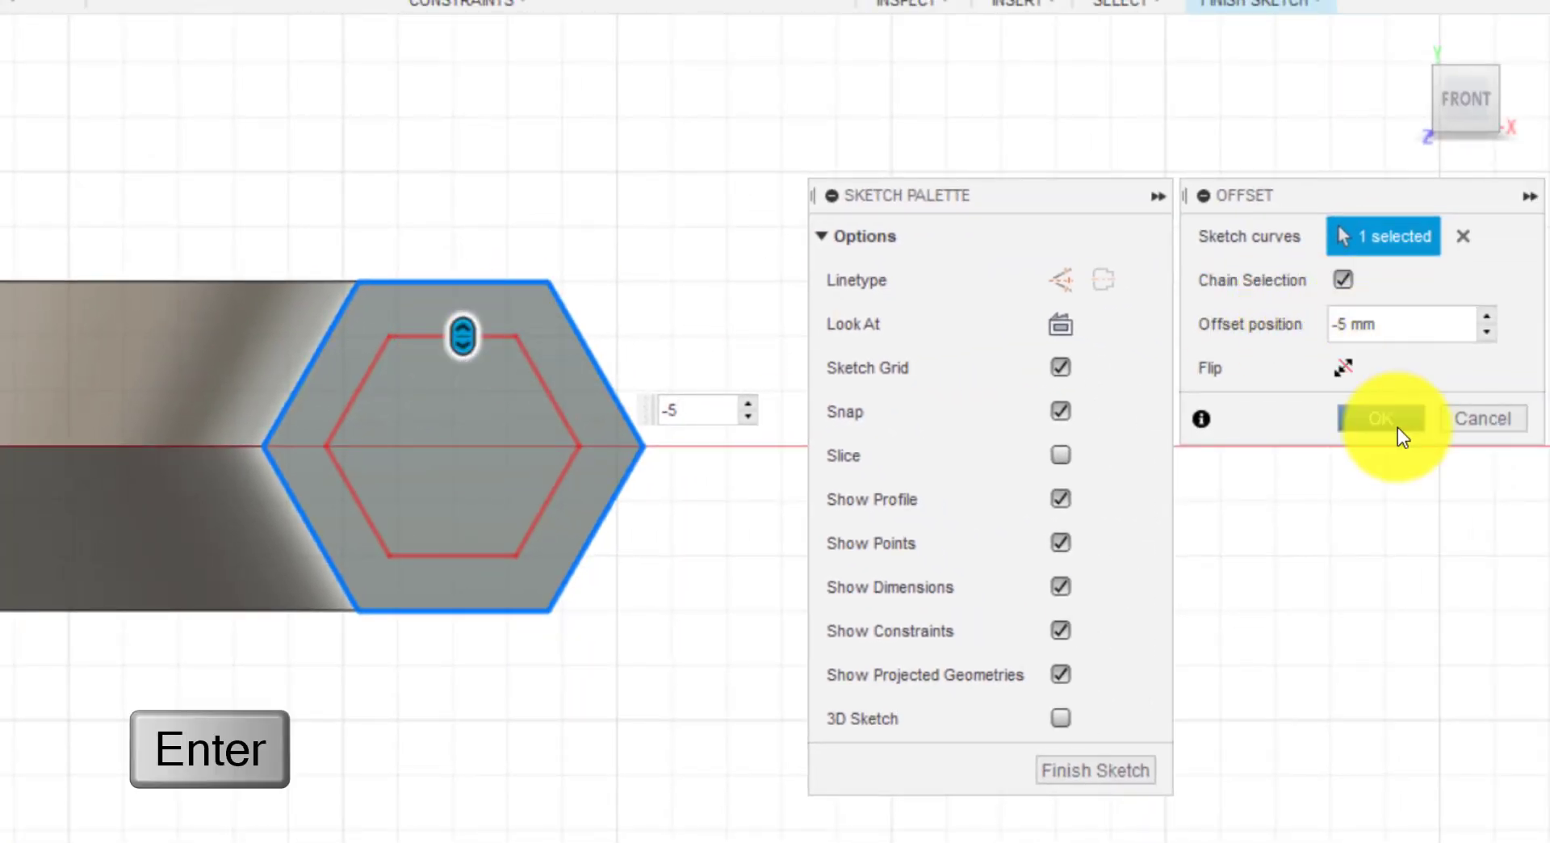
pyautogui.click(1398, 418)
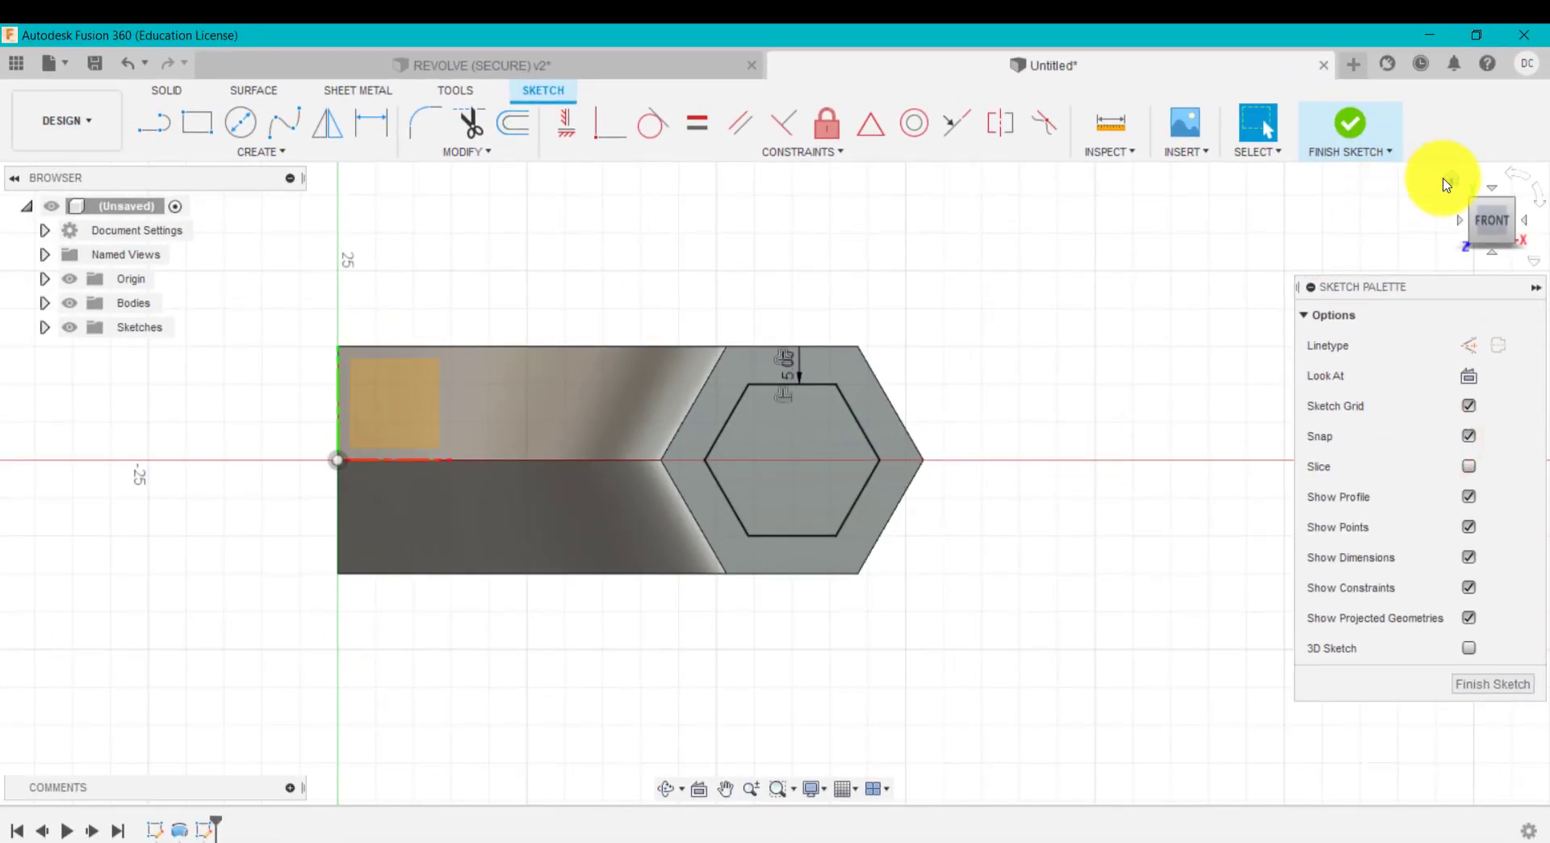
# Step: Revolve the inner hexagon profile -90 degrees about the vertical axis as a one-sided cut through the body
pyautogui.click(1451, 184)
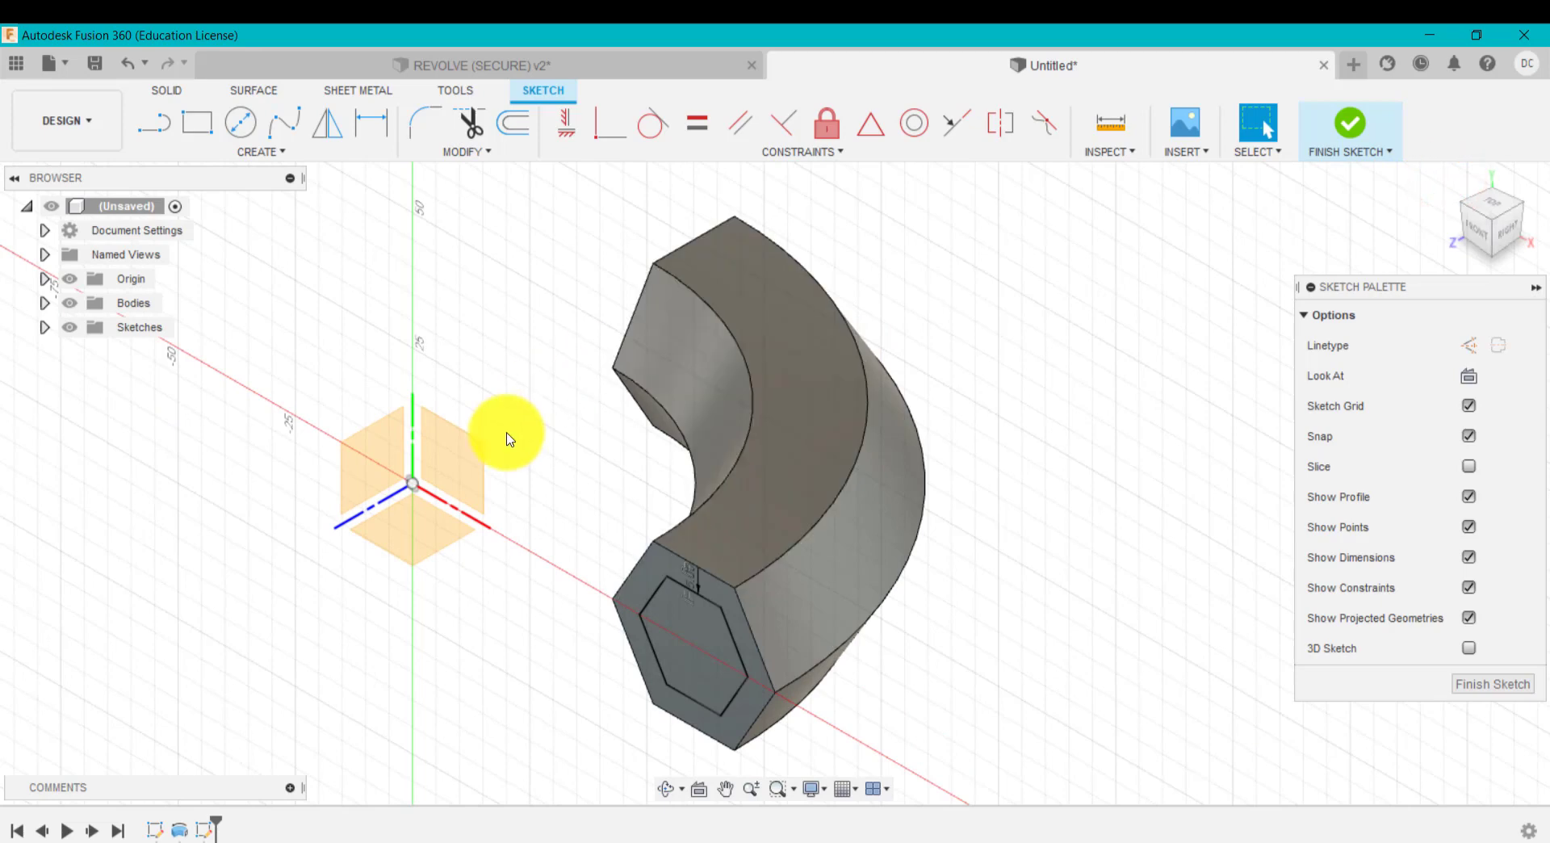
pyautogui.click(258, 153)
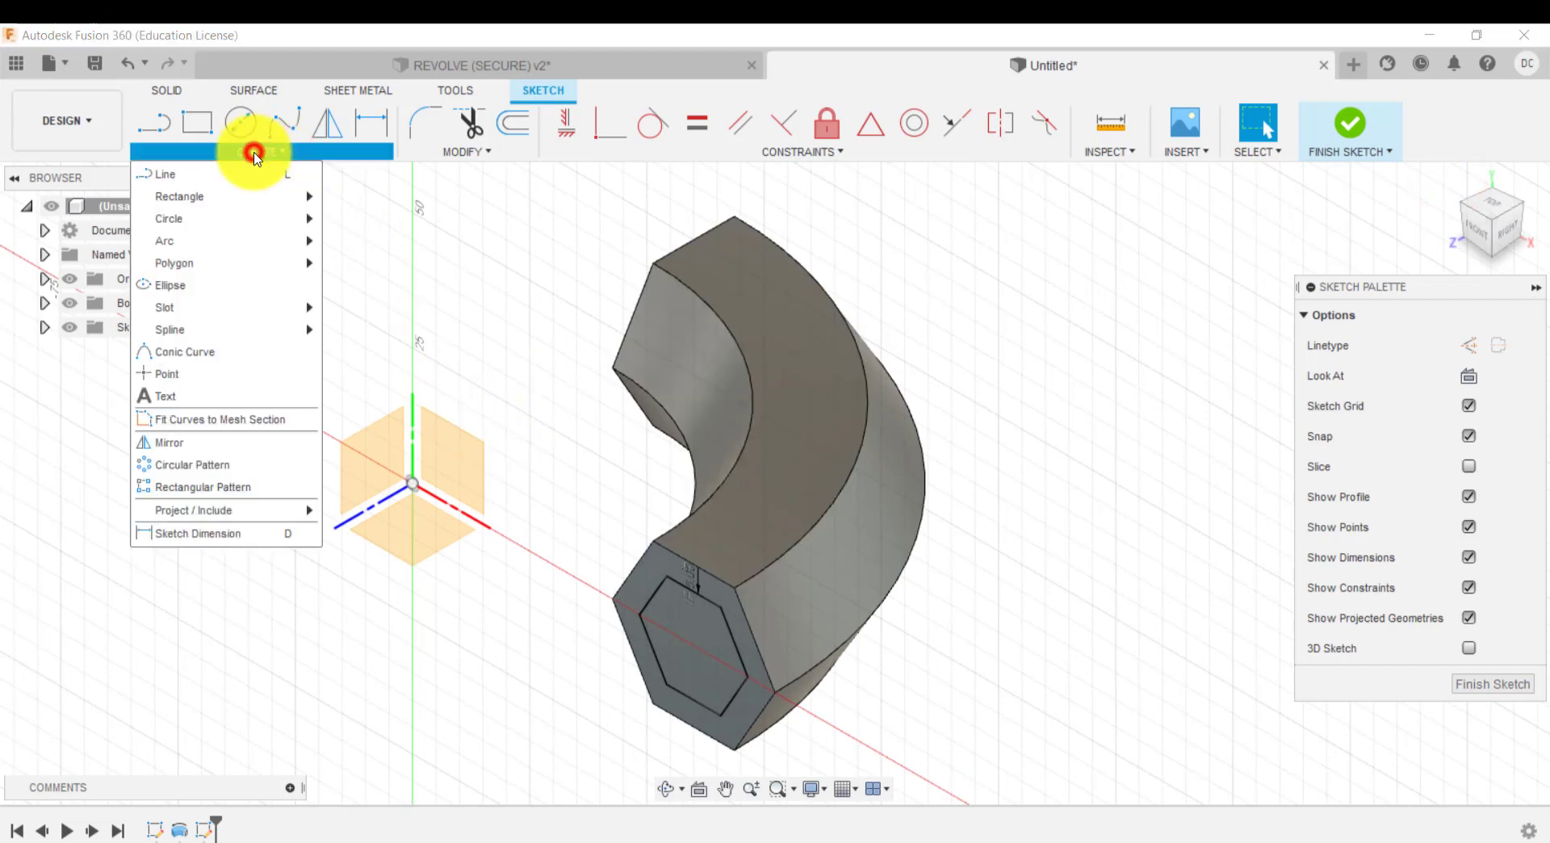
pyautogui.click(167, 90)
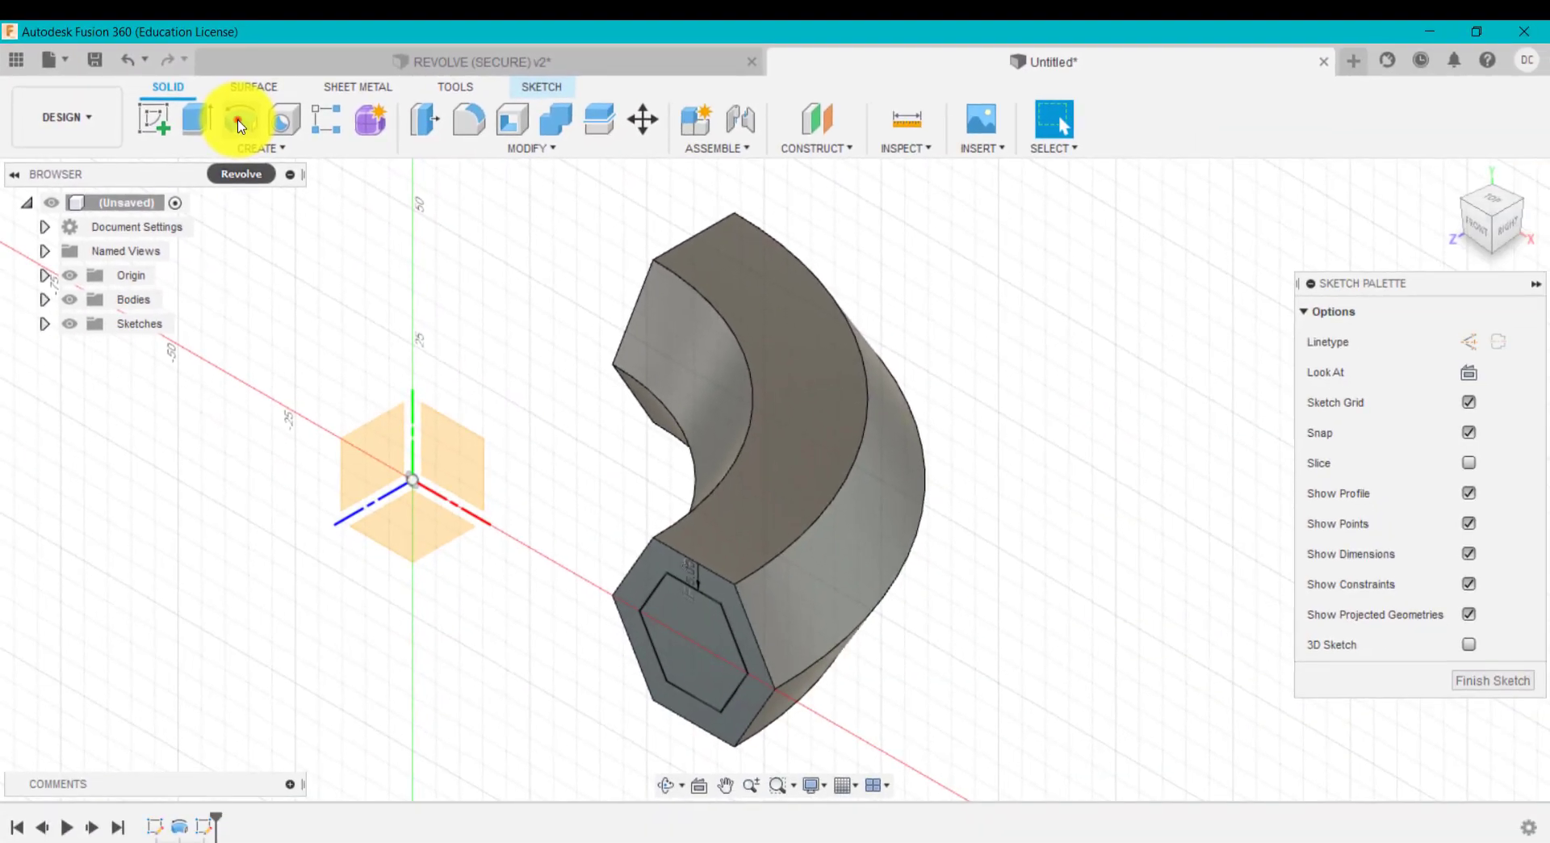
pyautogui.click(313, 159)
pyautogui.click(687, 674)
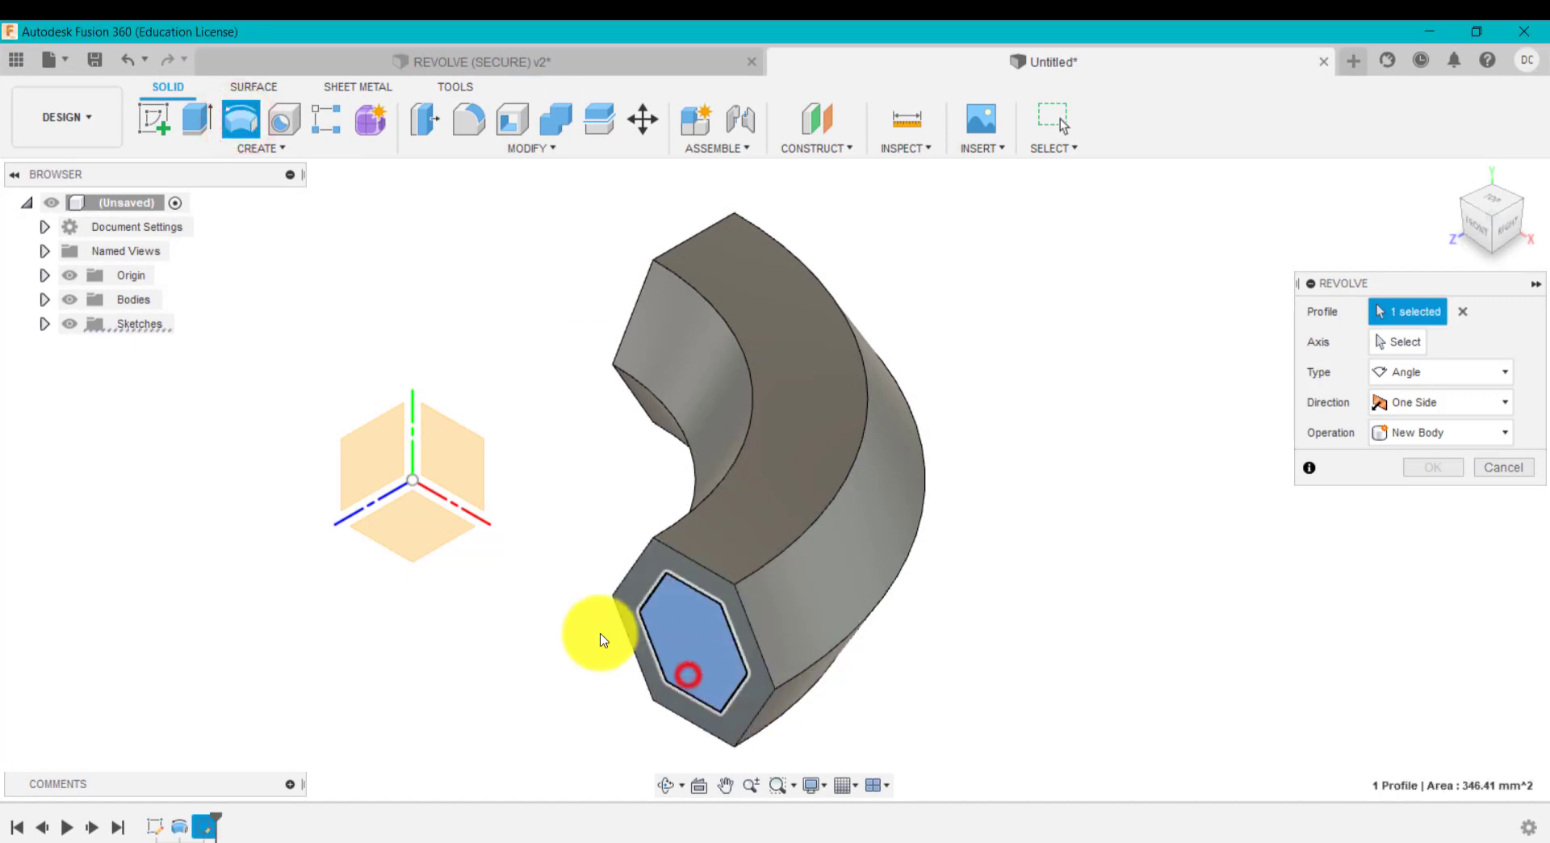
pyautogui.scroll(-3, 535, 649)
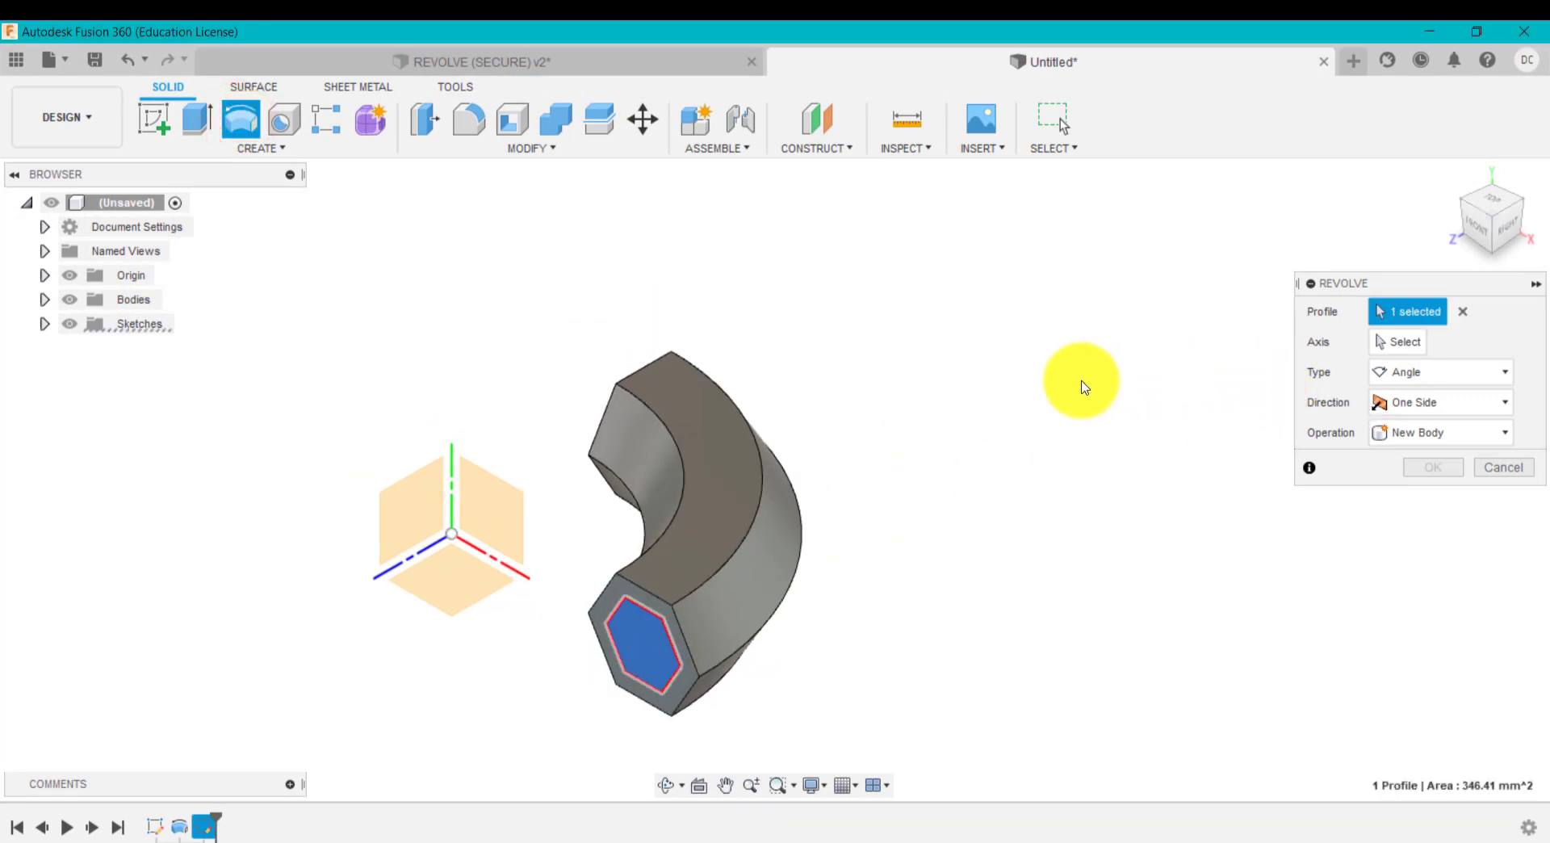
pyautogui.click(1411, 342)
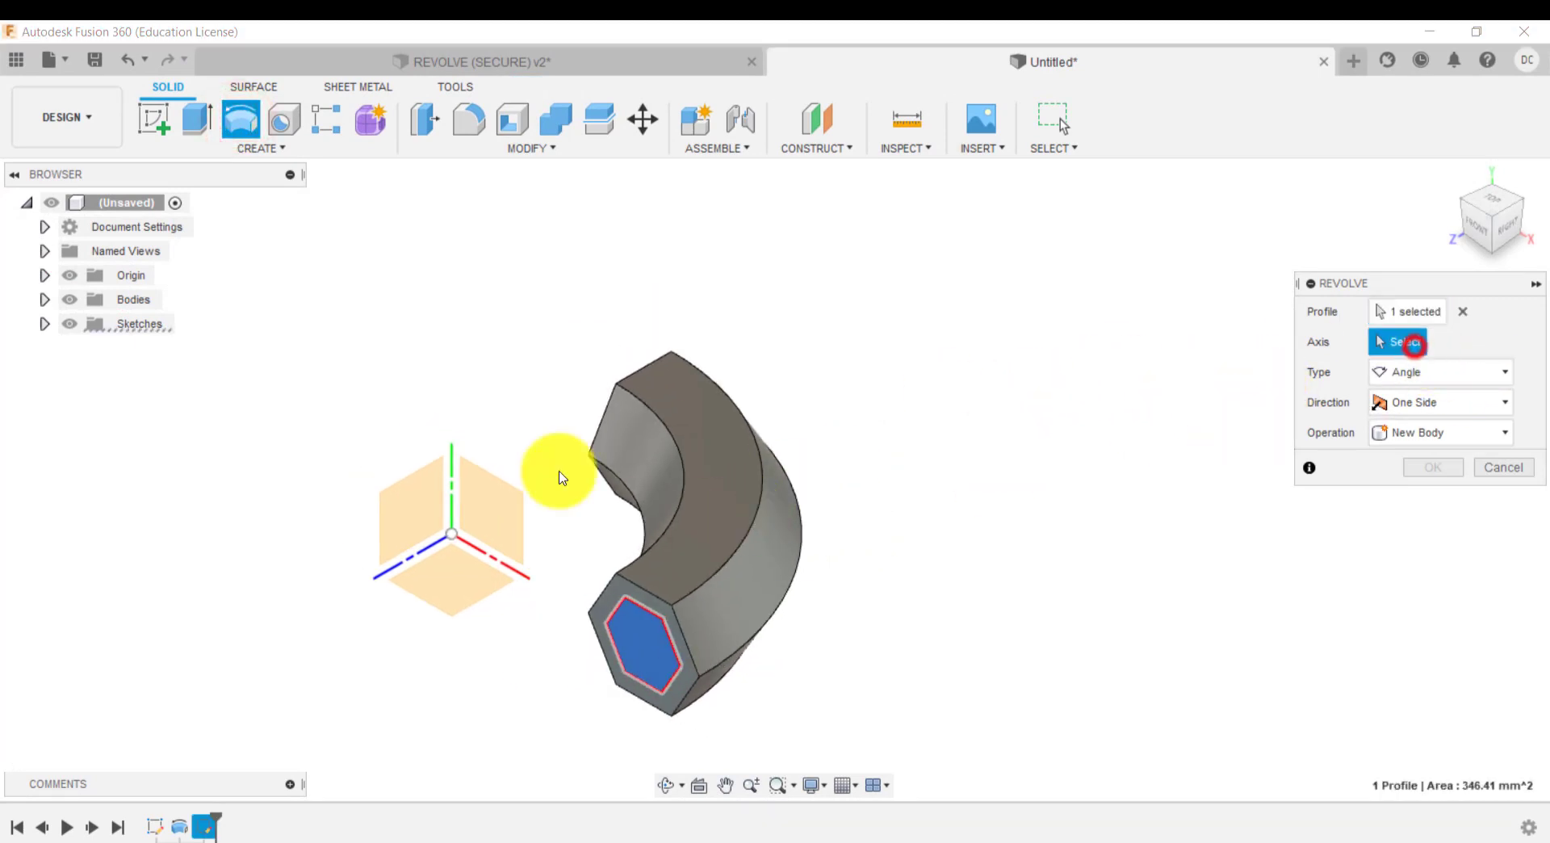
pyautogui.click(452, 492)
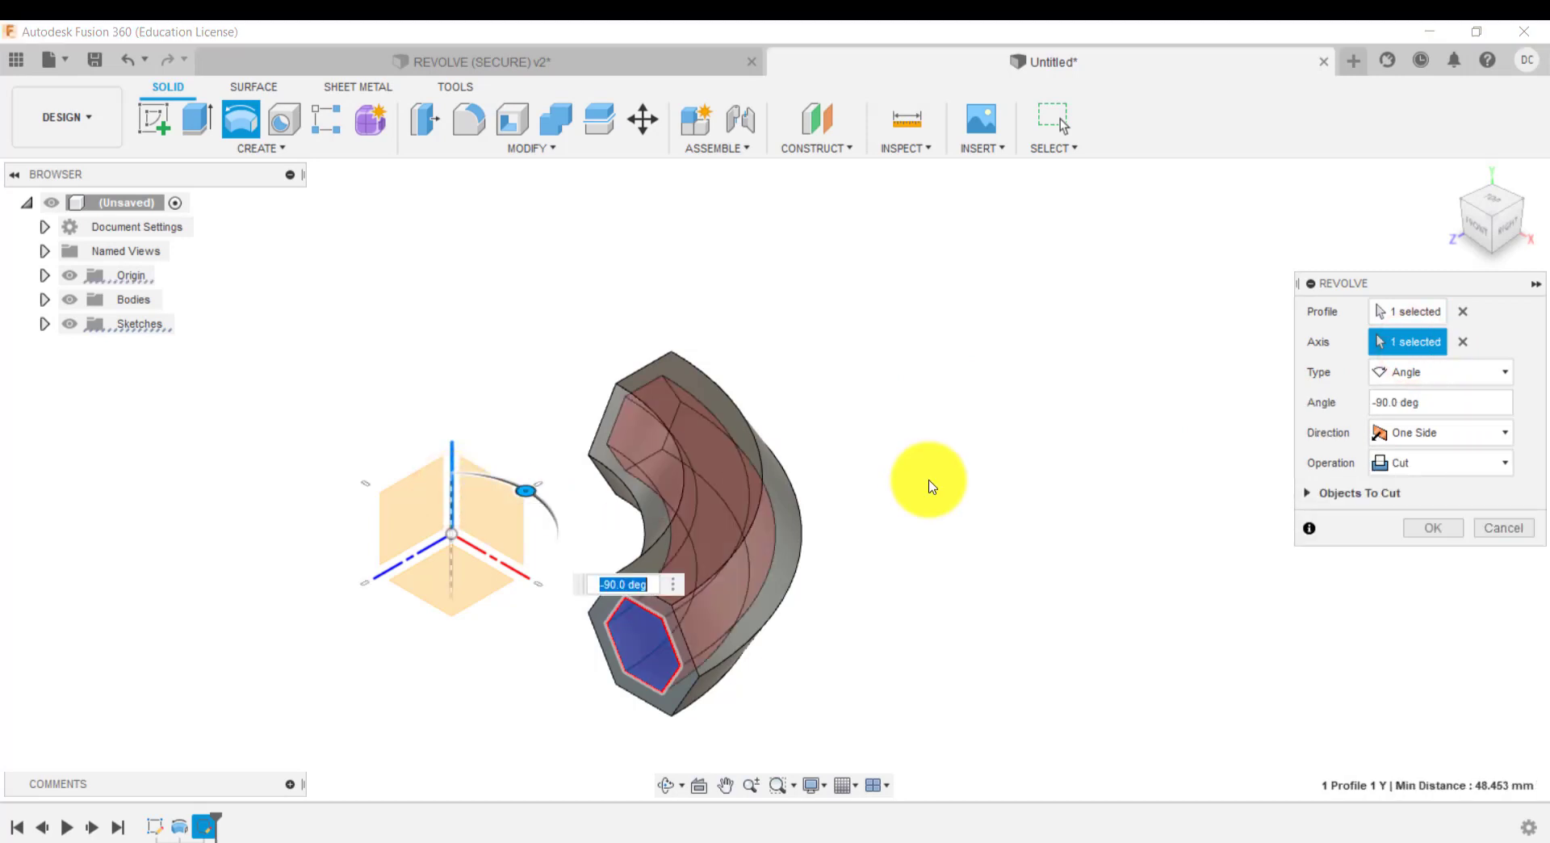
pyautogui.click(1453, 175)
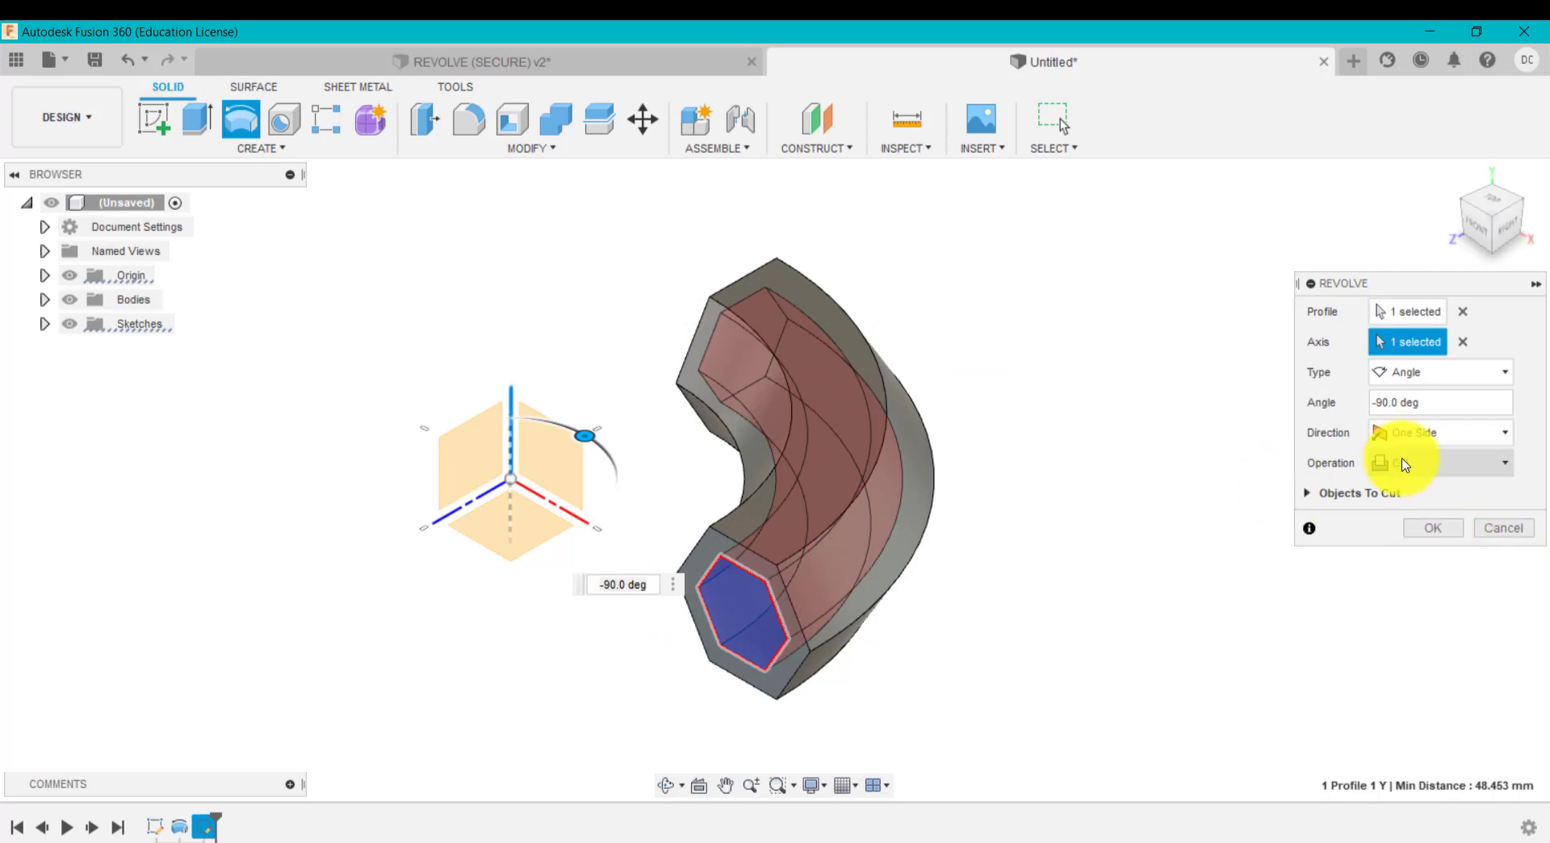
pyautogui.click(1431, 528)
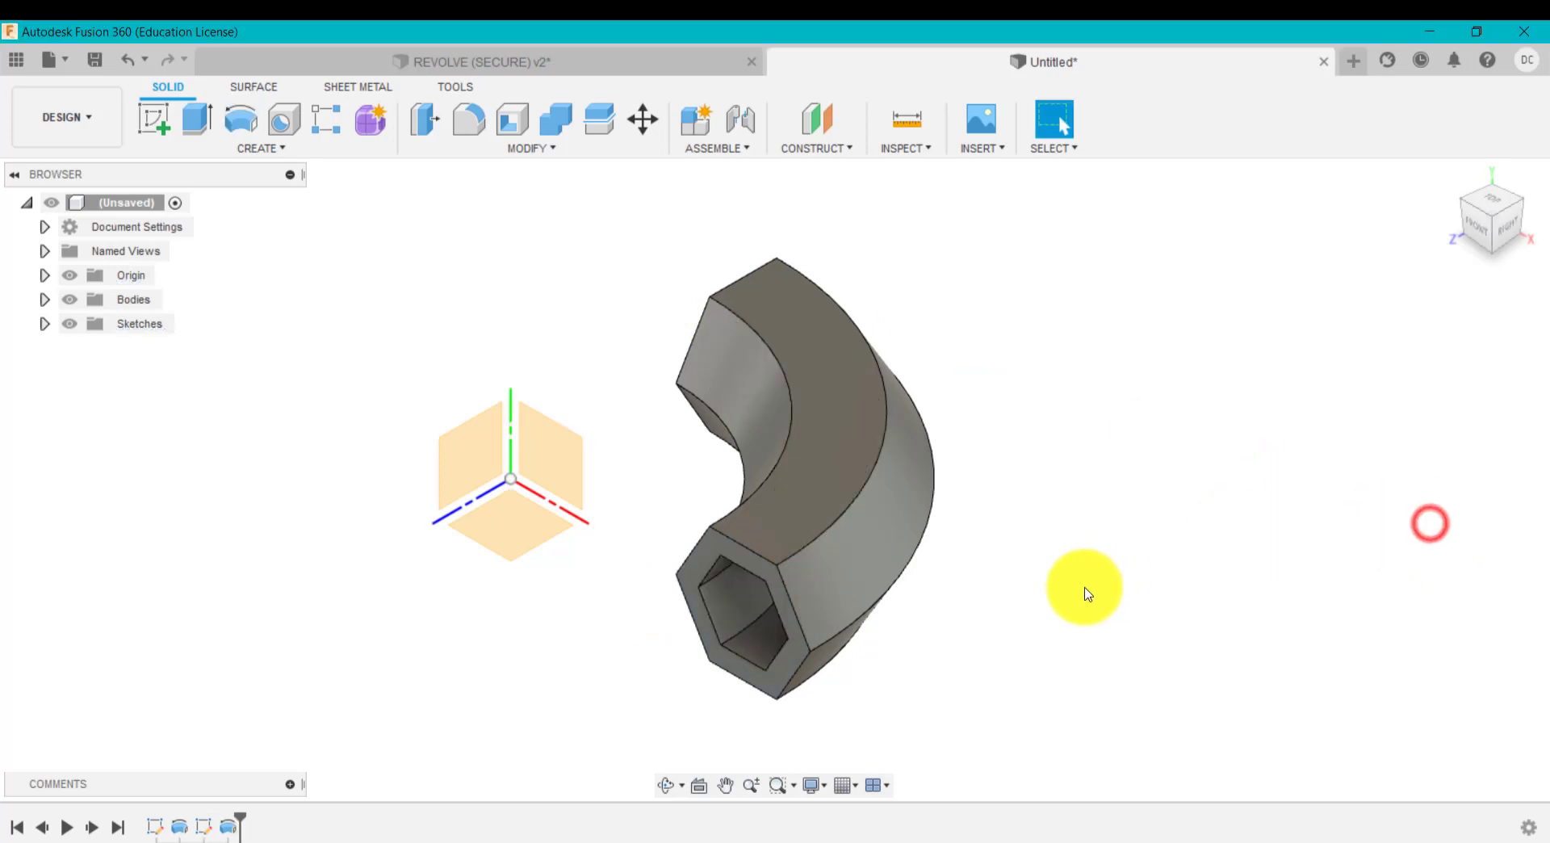
# Step: Edit the cut revolve, setting its angle to 90 degrees and its operation to Join
pyautogui.keyDown('shift'); pyautogui.moveTo(1038, 602); pyautogui.dragTo(1146, 452, button='middle'); pyautogui.keyUp('shift')
pyautogui.click(1453, 179)
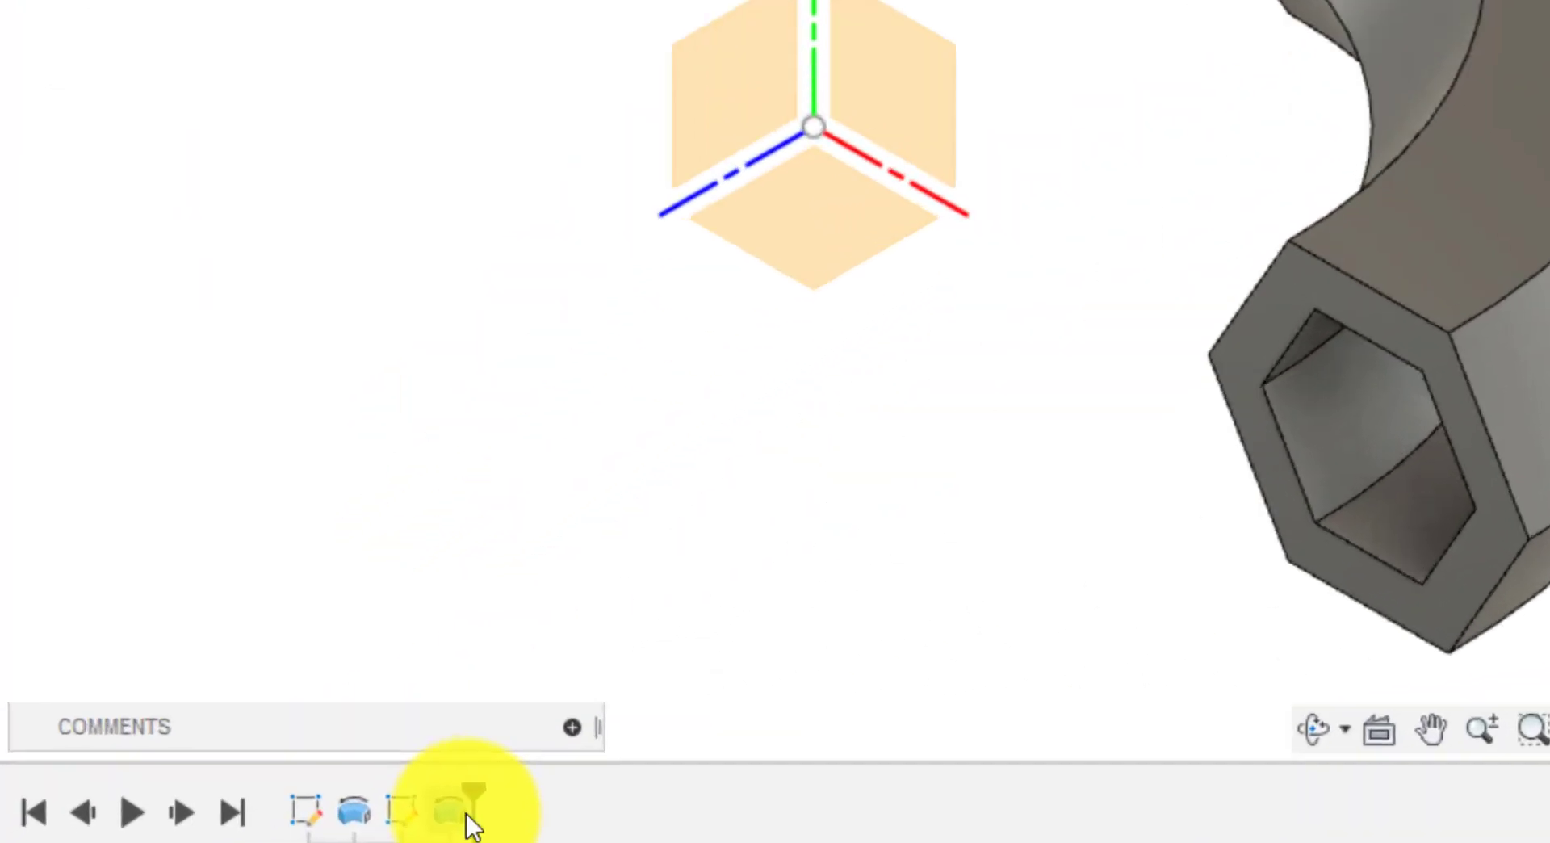
pyautogui.rightClick(242, 828)
pyautogui.click(333, 630)
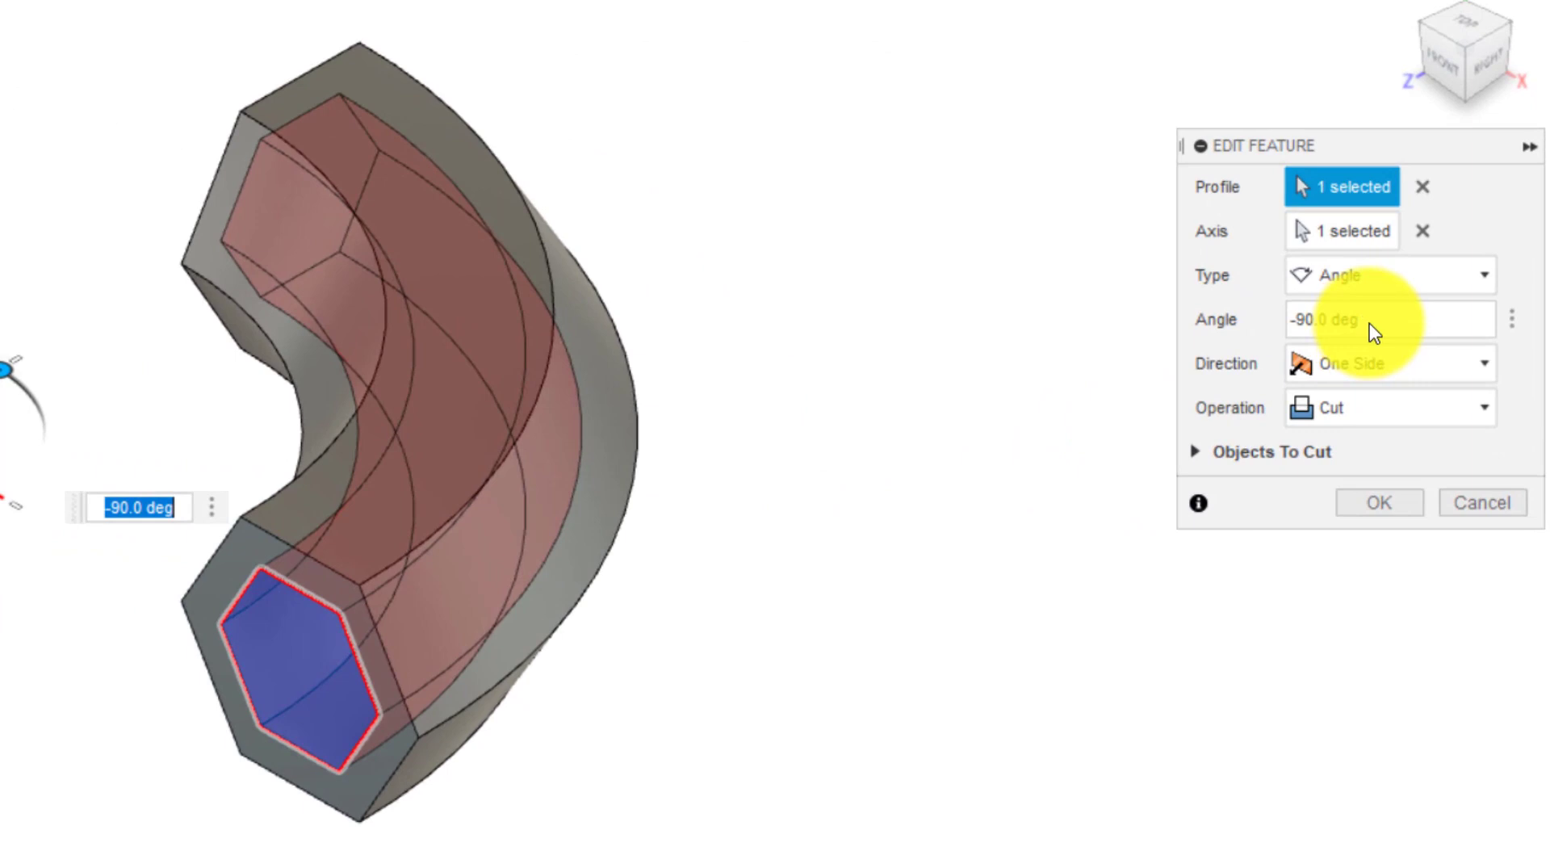
pyautogui.moveTo(1426, 408); pyautogui.dragTo(1370, 407)
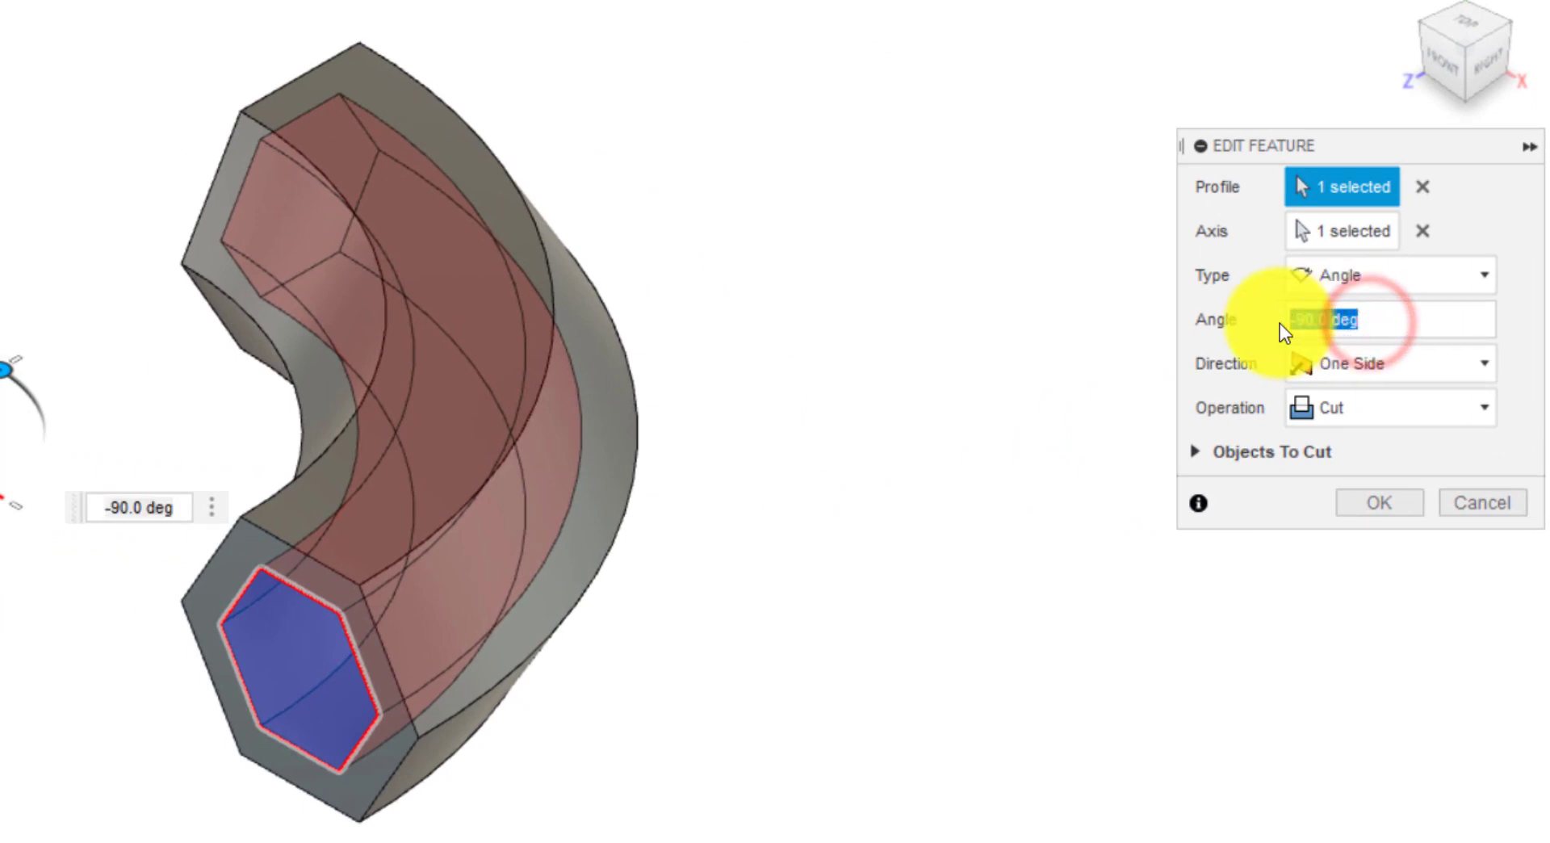
pyautogui.write('90')
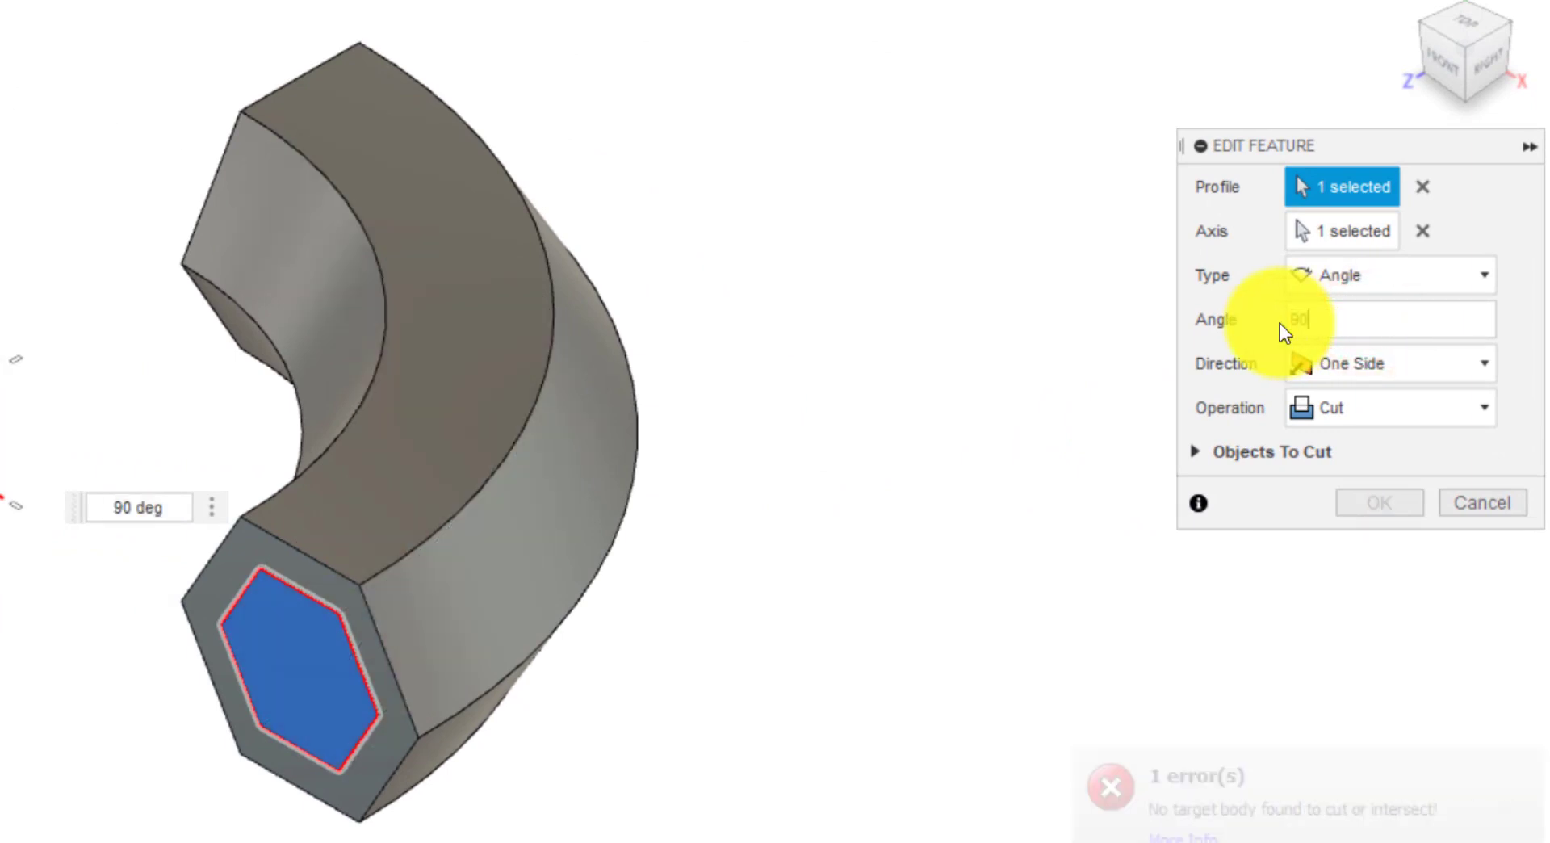
pyautogui.click(1382, 410)
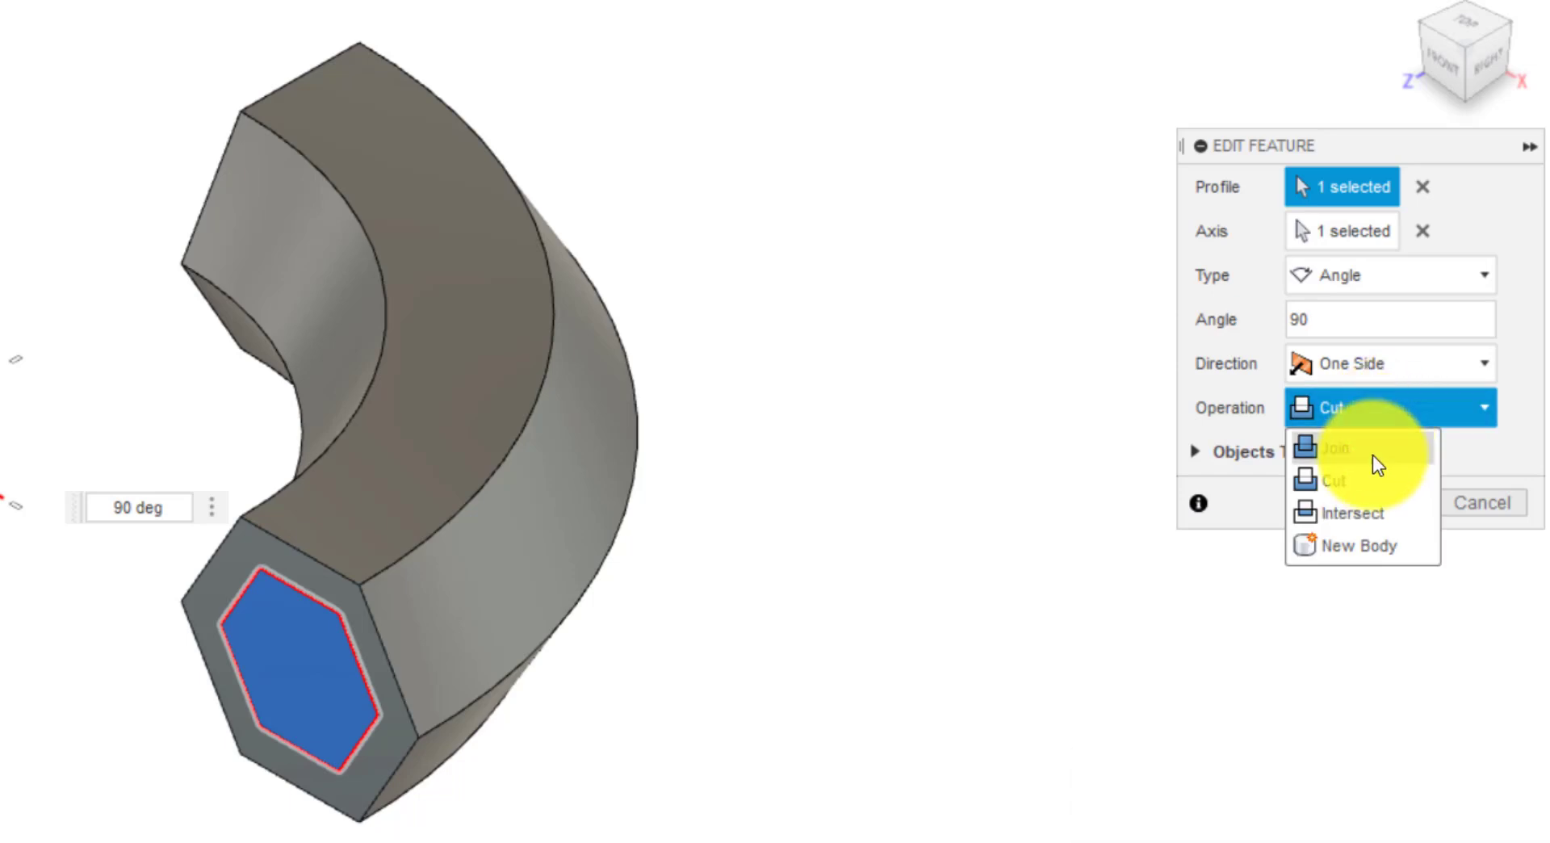
pyautogui.click(1369, 450)
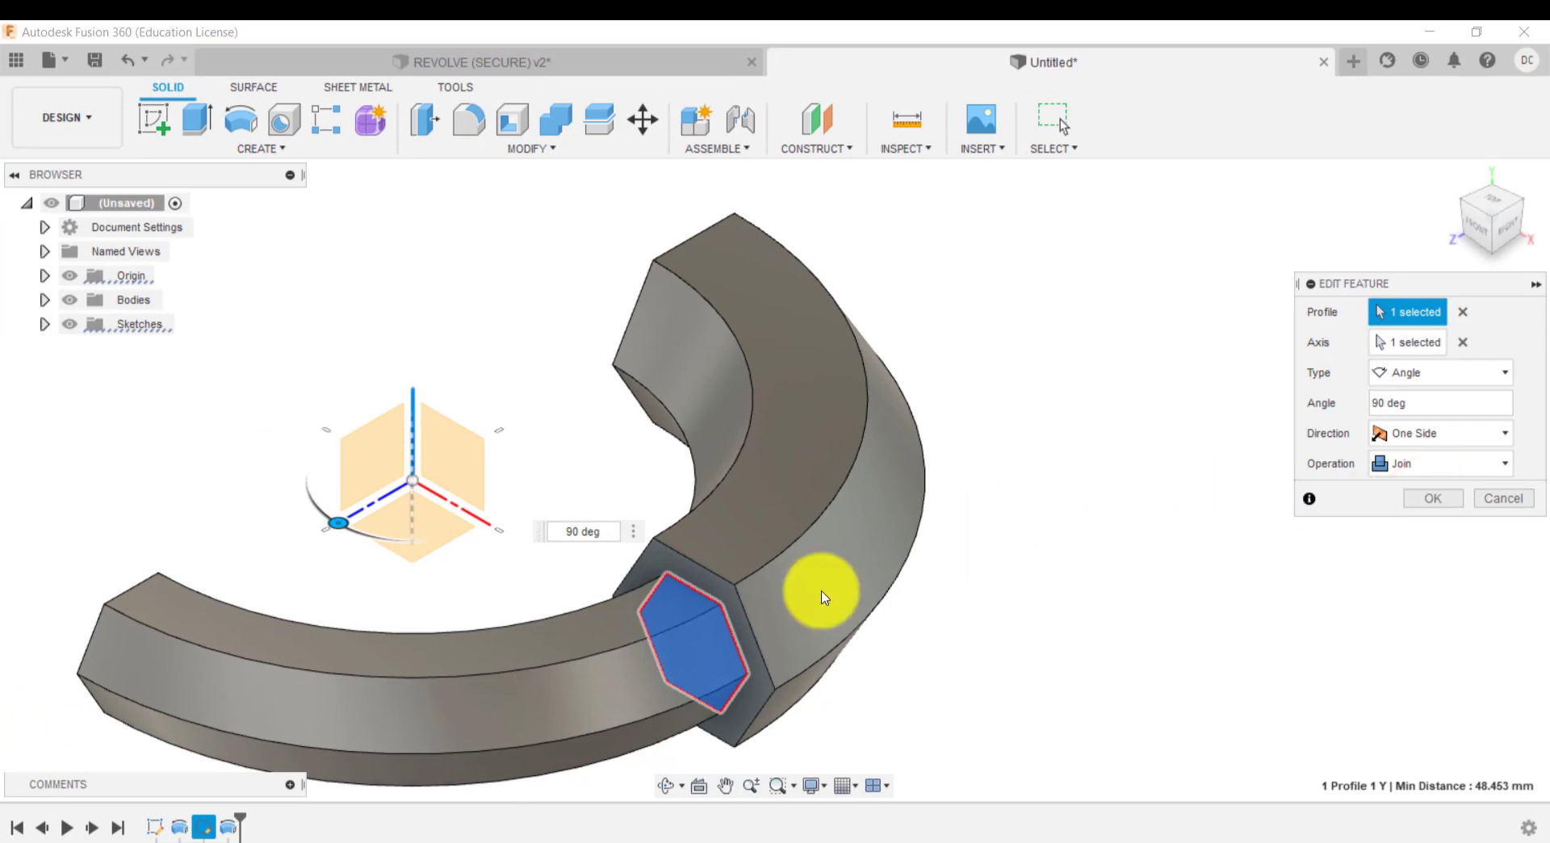
pyautogui.click(1462, 466)
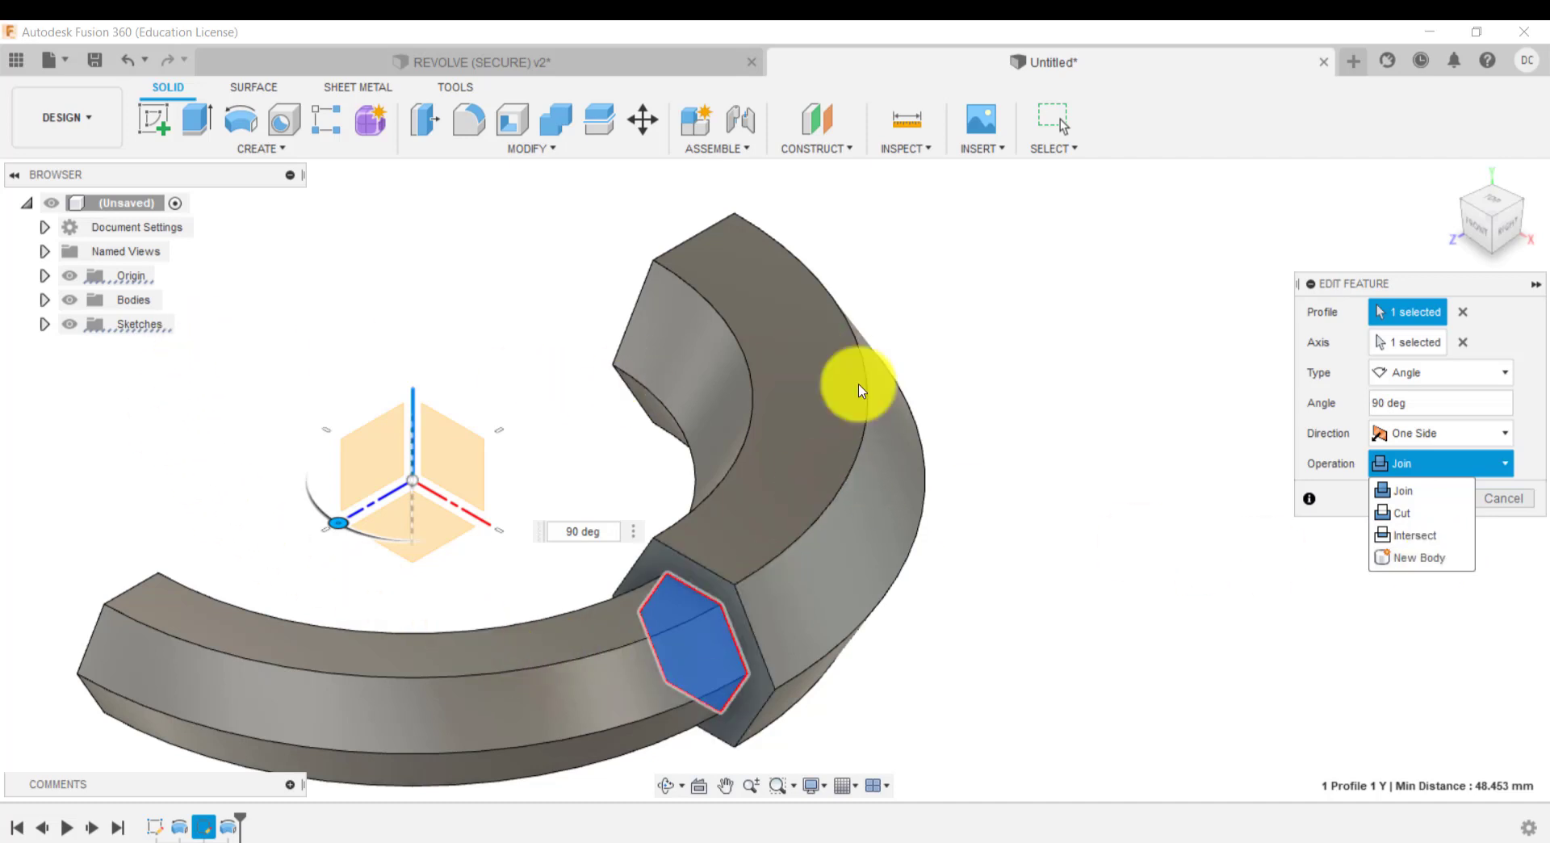
pyautogui.click(1419, 492)
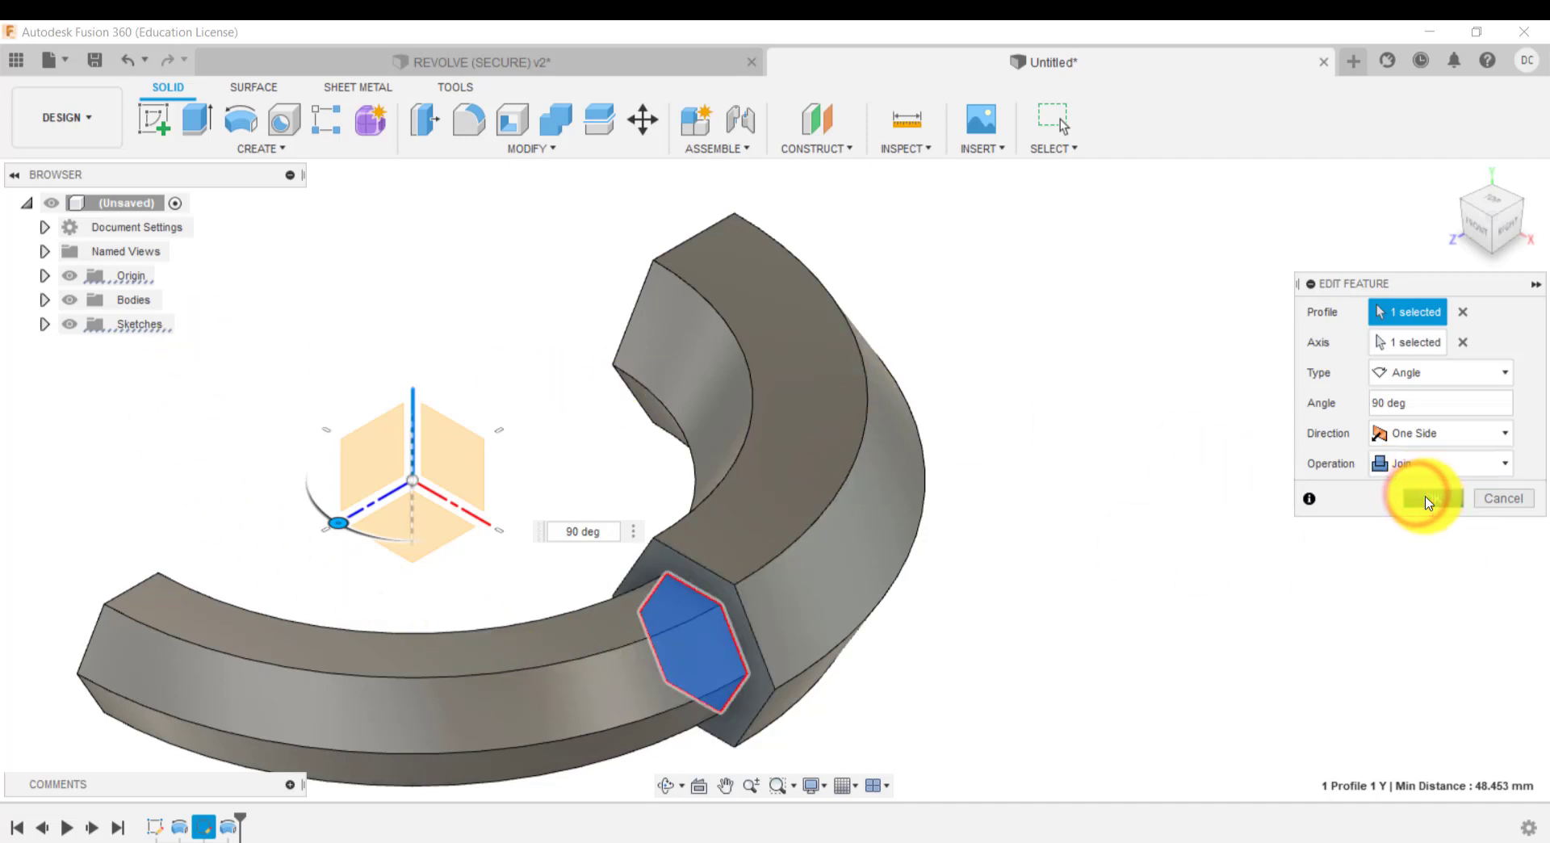
pyautogui.scroll(-3, 876, 500)
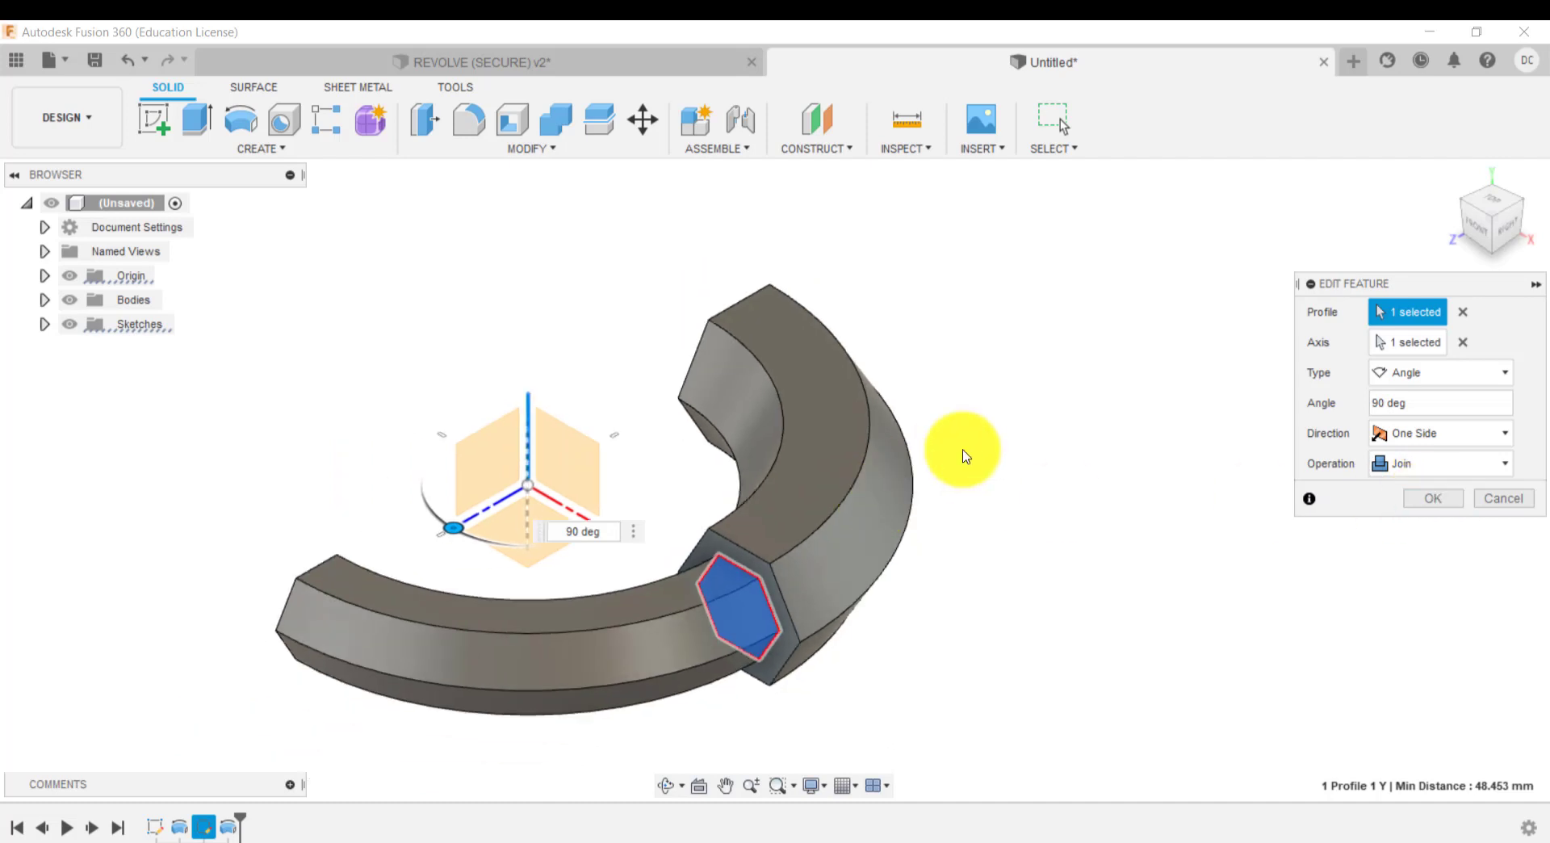
# Step: Examine the finished model in the REVOLVE (SECURE) v2 document from above, and return to the untitled design
pyautogui.keyDown('shift'); pyautogui.moveTo(1001, 367); pyautogui.dragTo(812, 287, button='middle'); pyautogui.keyUp('shift')
pyautogui.click(578, 69)
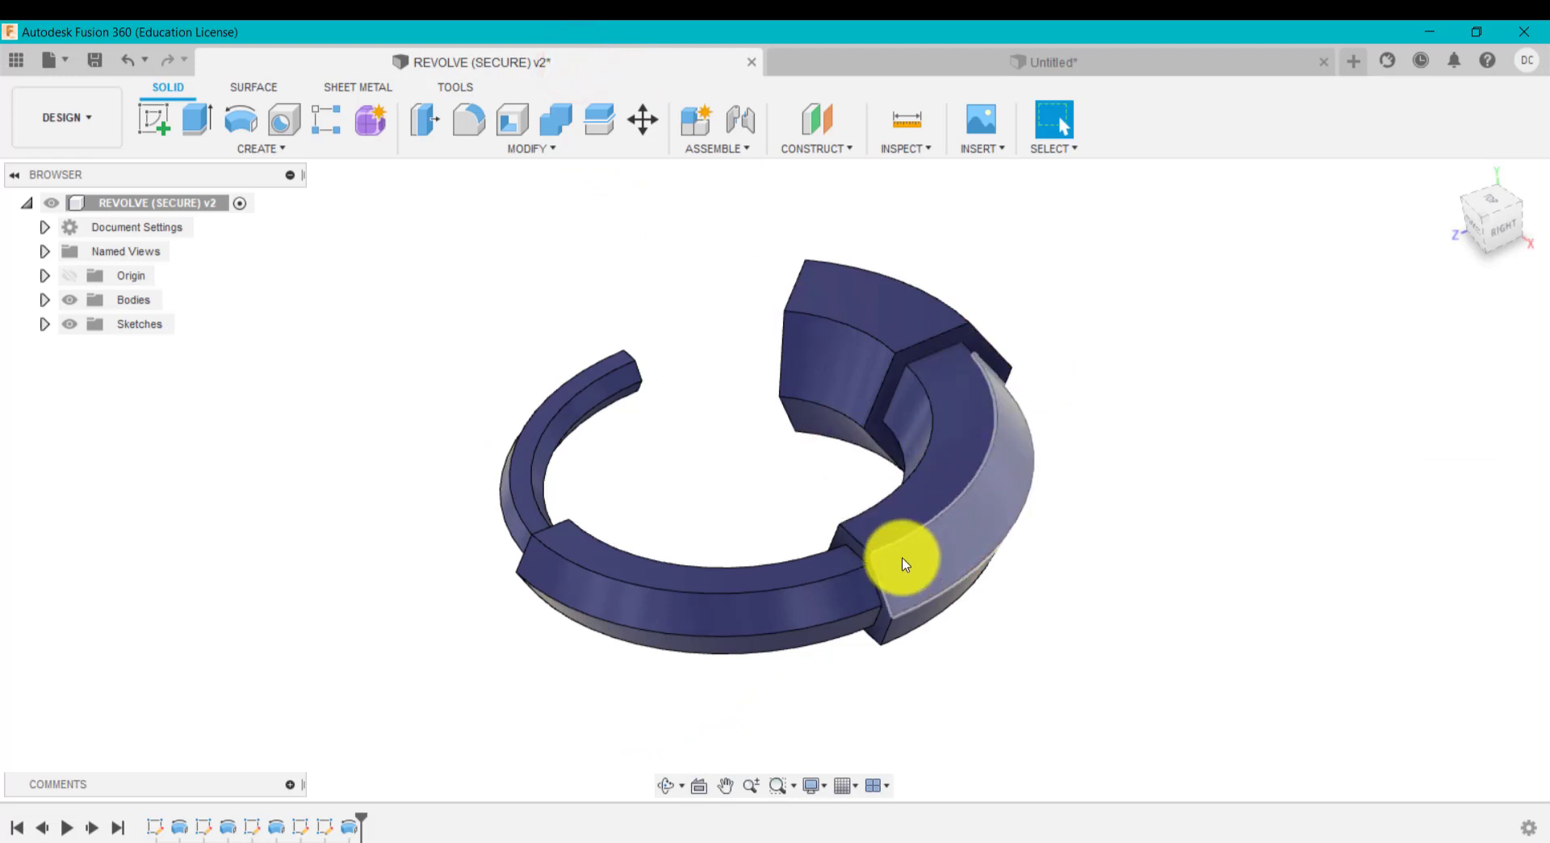
pyautogui.click(1492, 202)
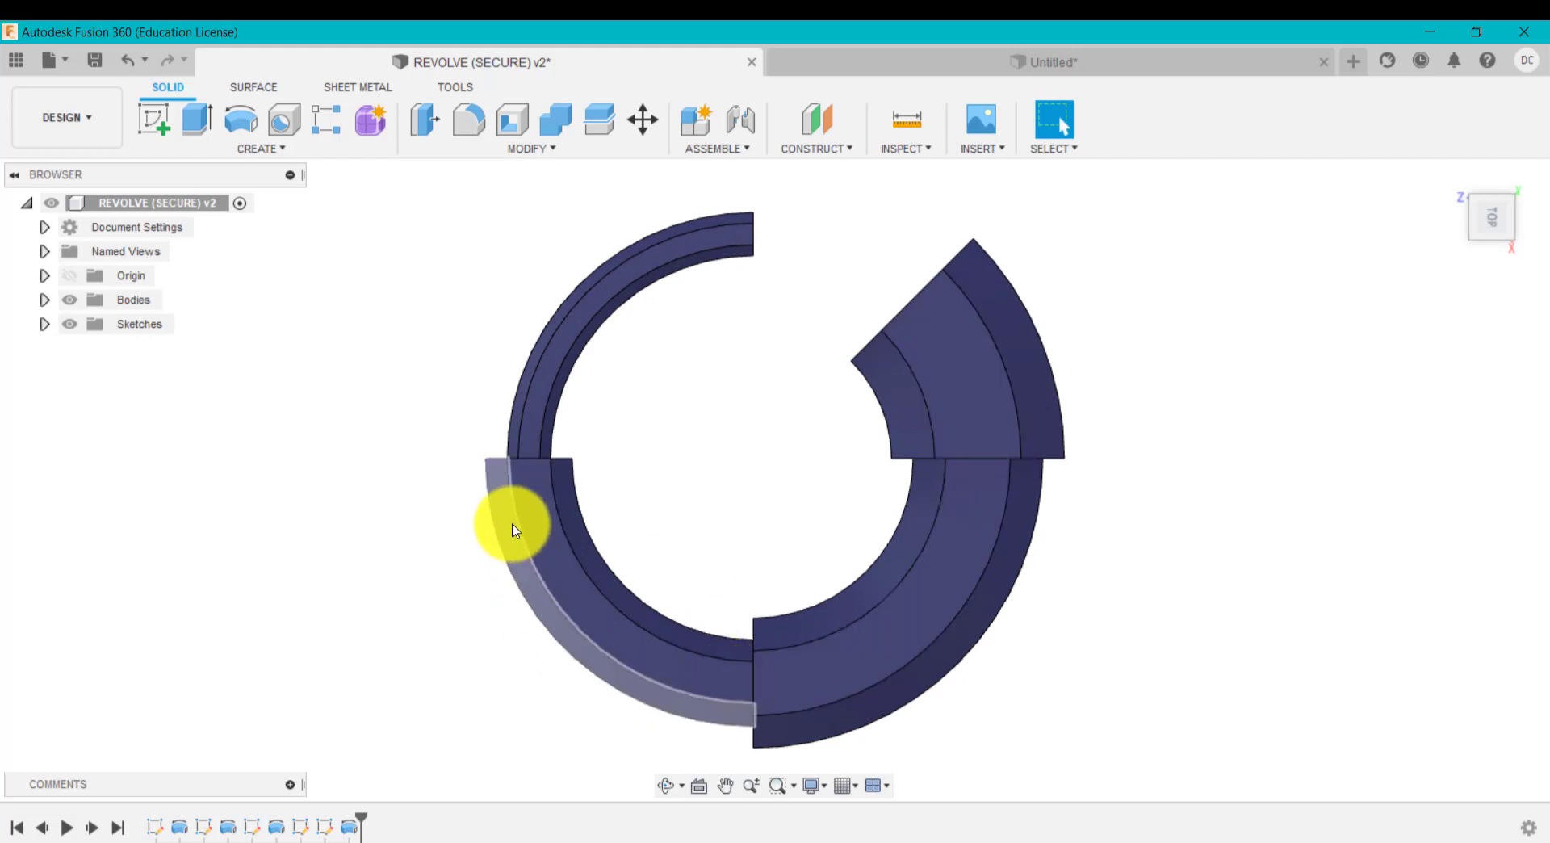
pyautogui.click(834, 63)
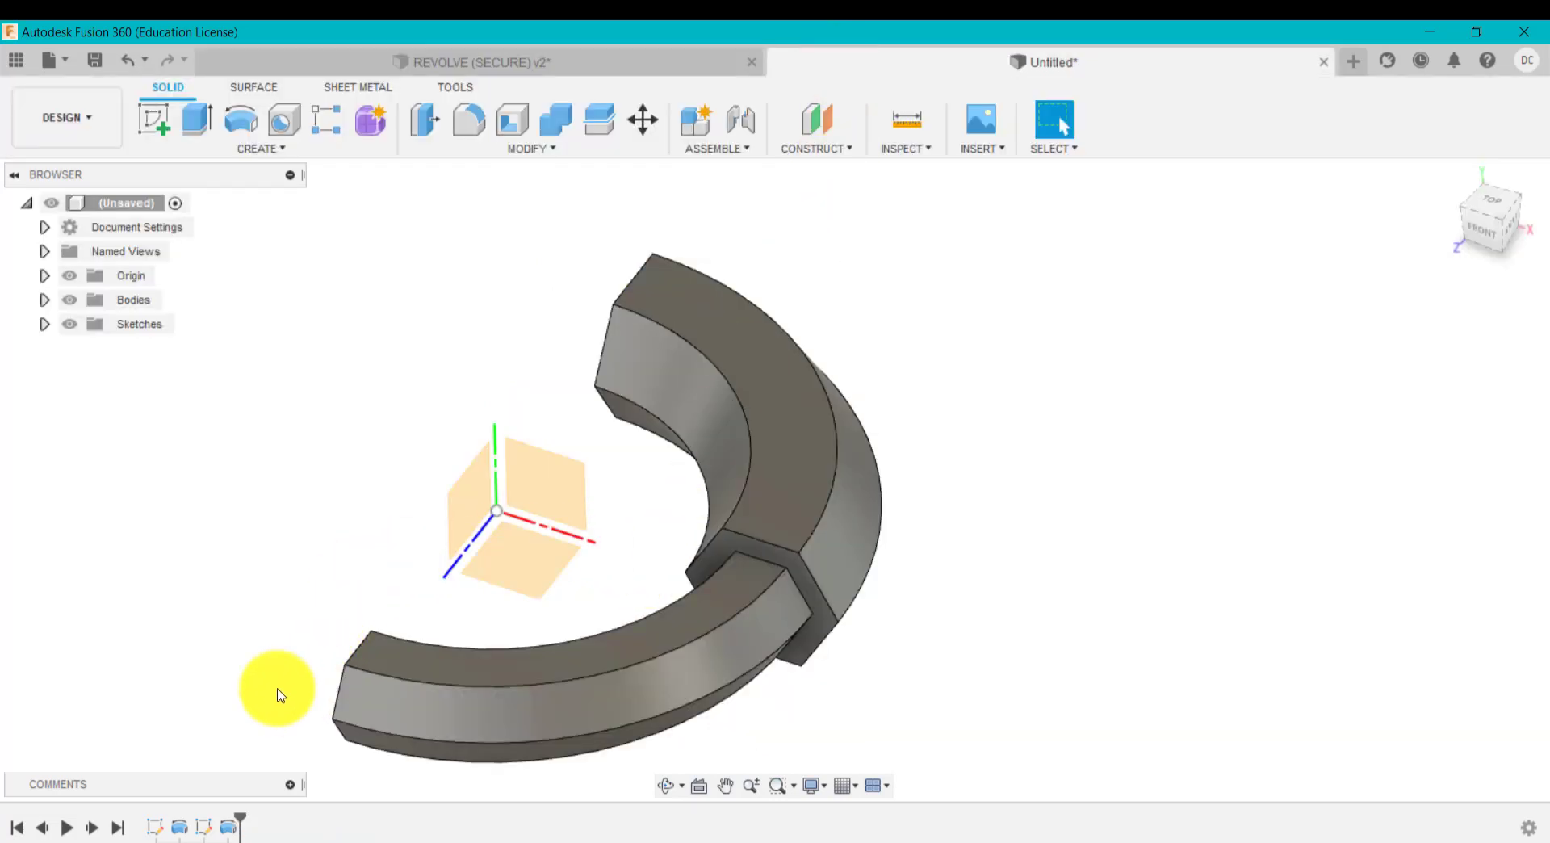
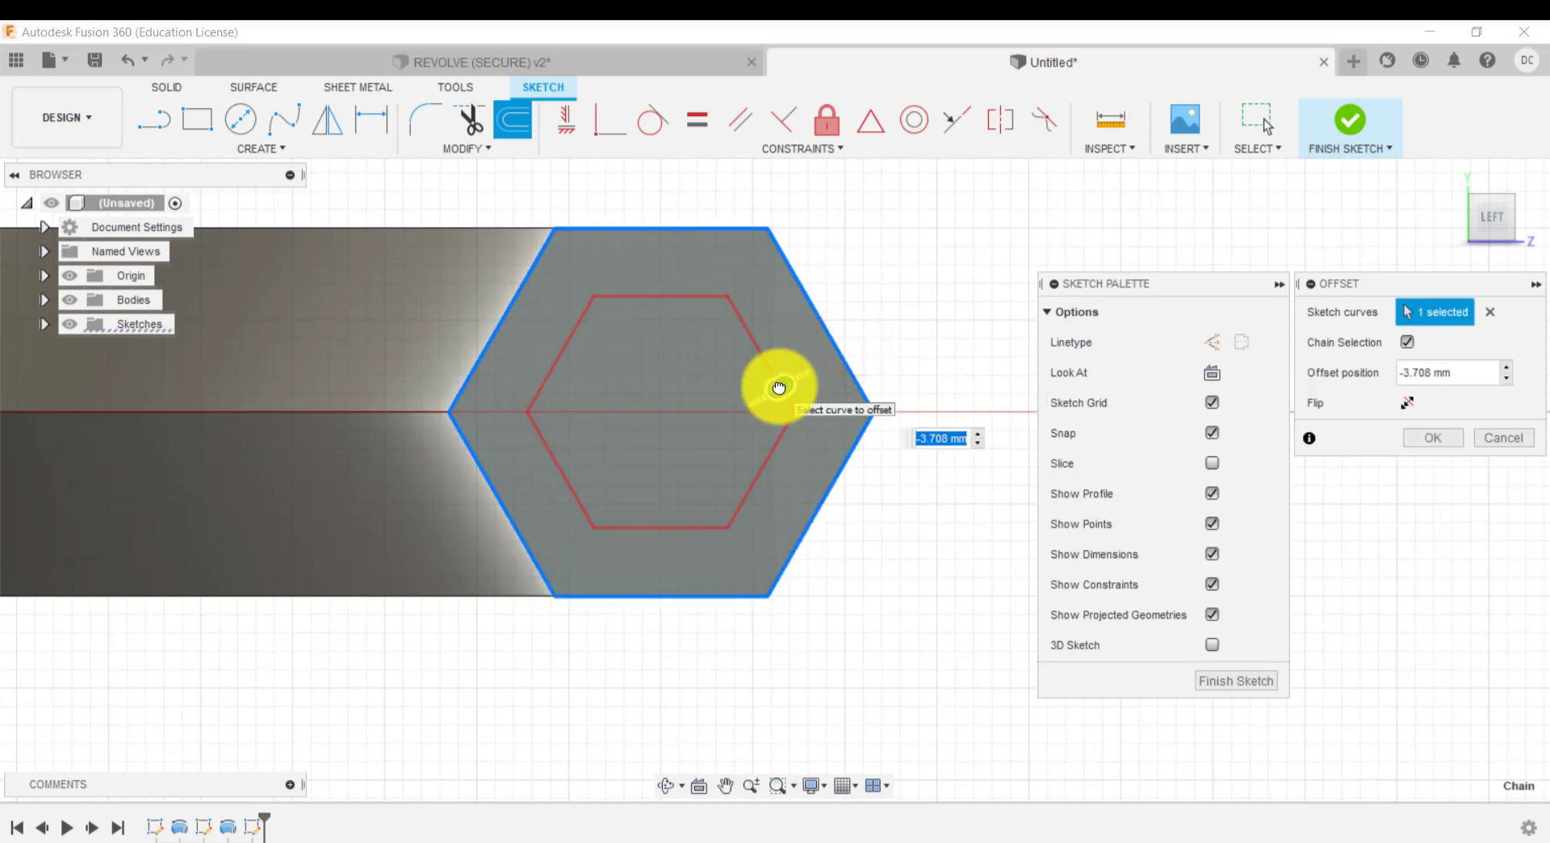
# Step: Offset the outline of the smaller revolved segment's free end face 5 mm inward in the sketch
pyautogui.press('Return')
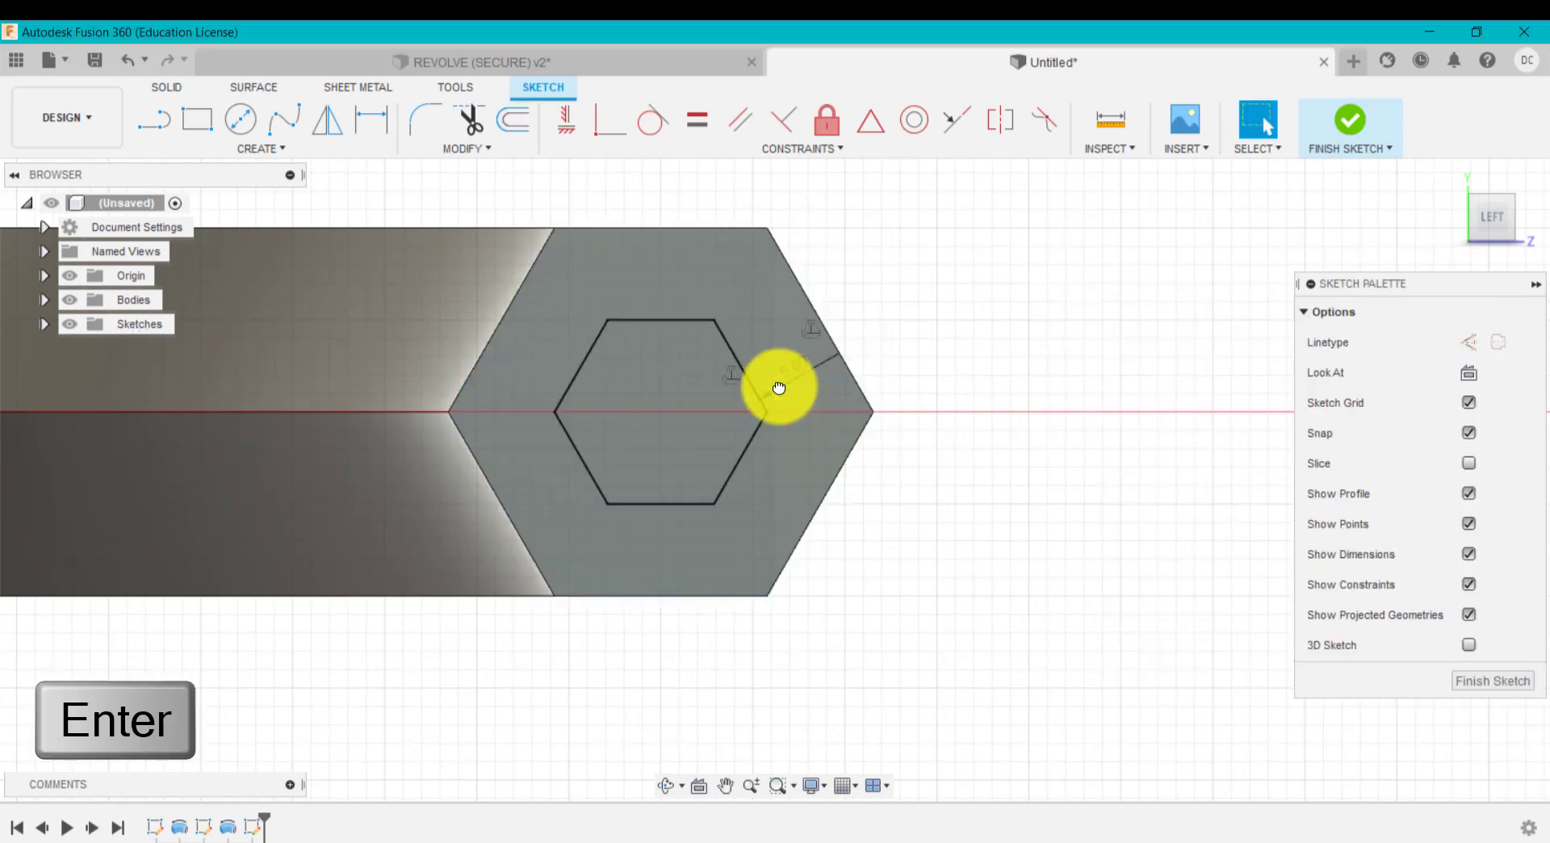
pyautogui.click(1450, 179)
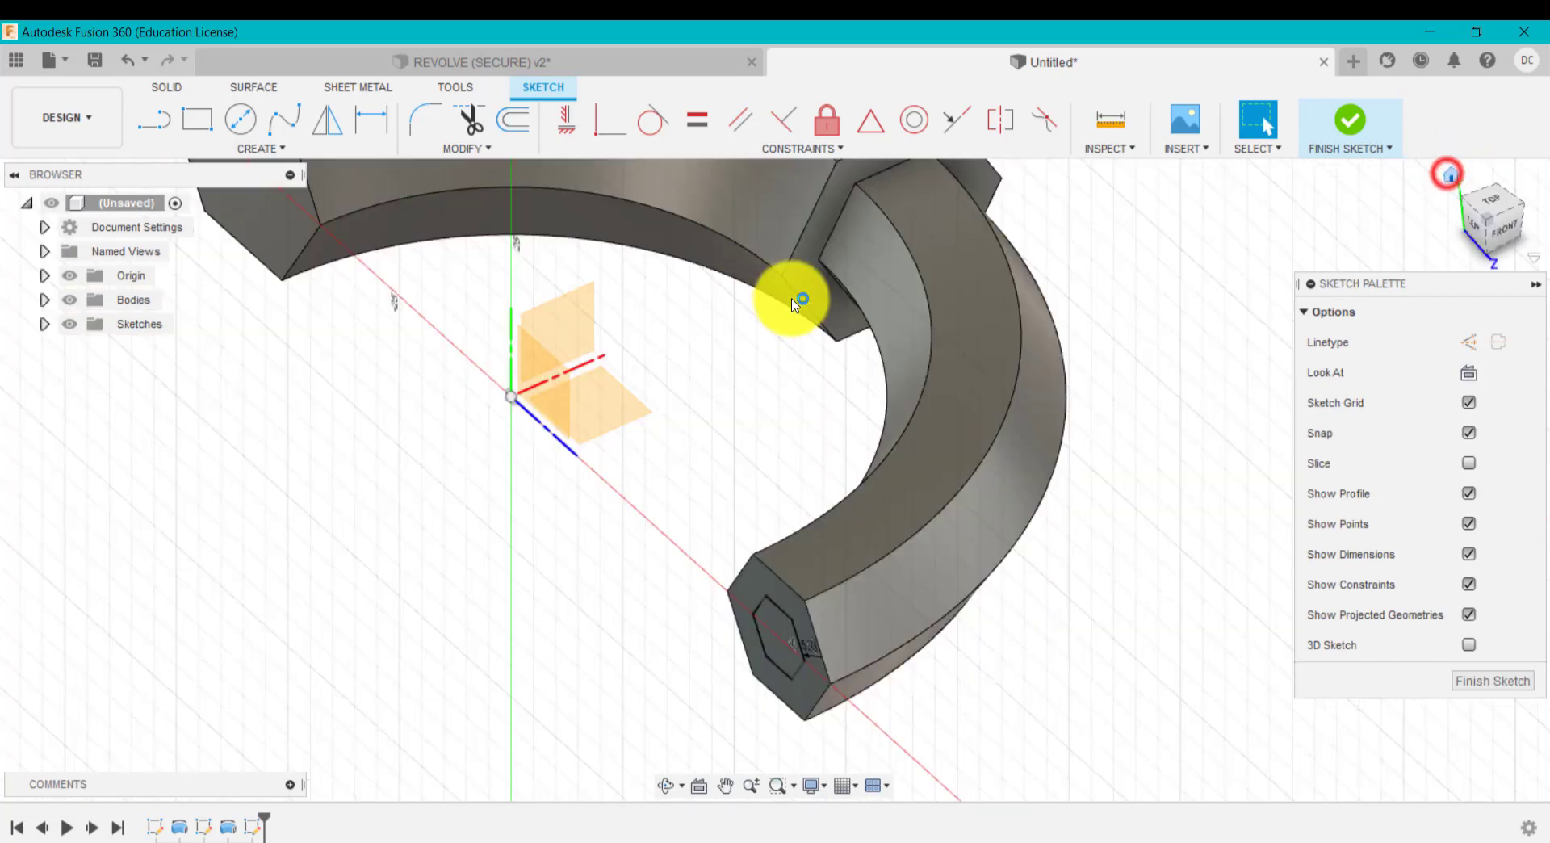
pyautogui.keyDown('shift'); pyautogui.moveTo(456, 375); pyautogui.dragTo(605, 356, button='middle'); pyautogui.keyUp('shift')
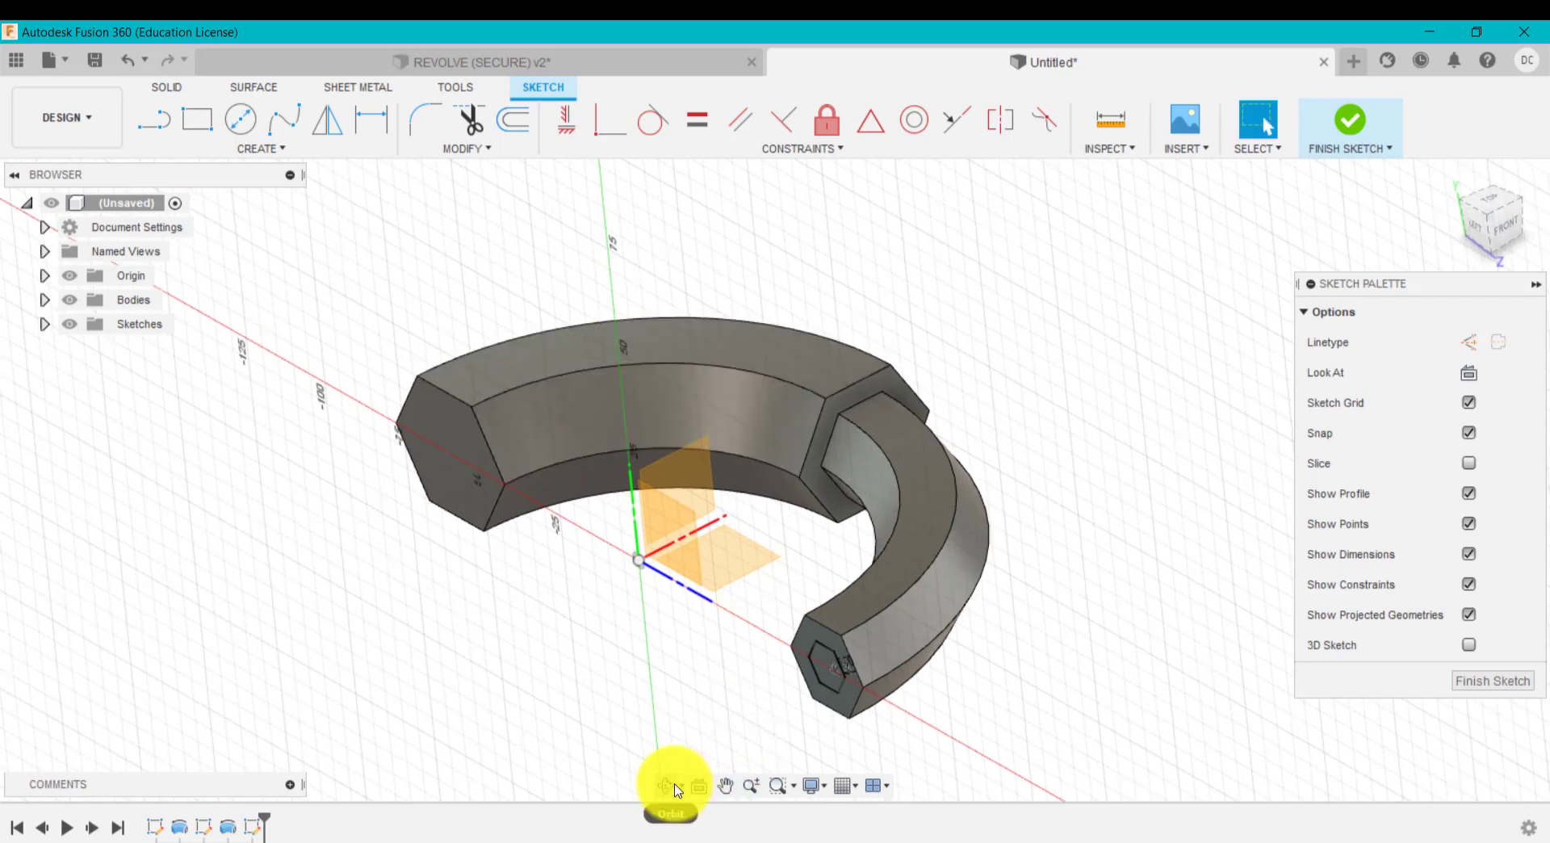
# Step: Set up a one-sided revolve of the inner hexagon about the vertical axis, with an angle of -180 degrees
pyautogui.click(190, 88)
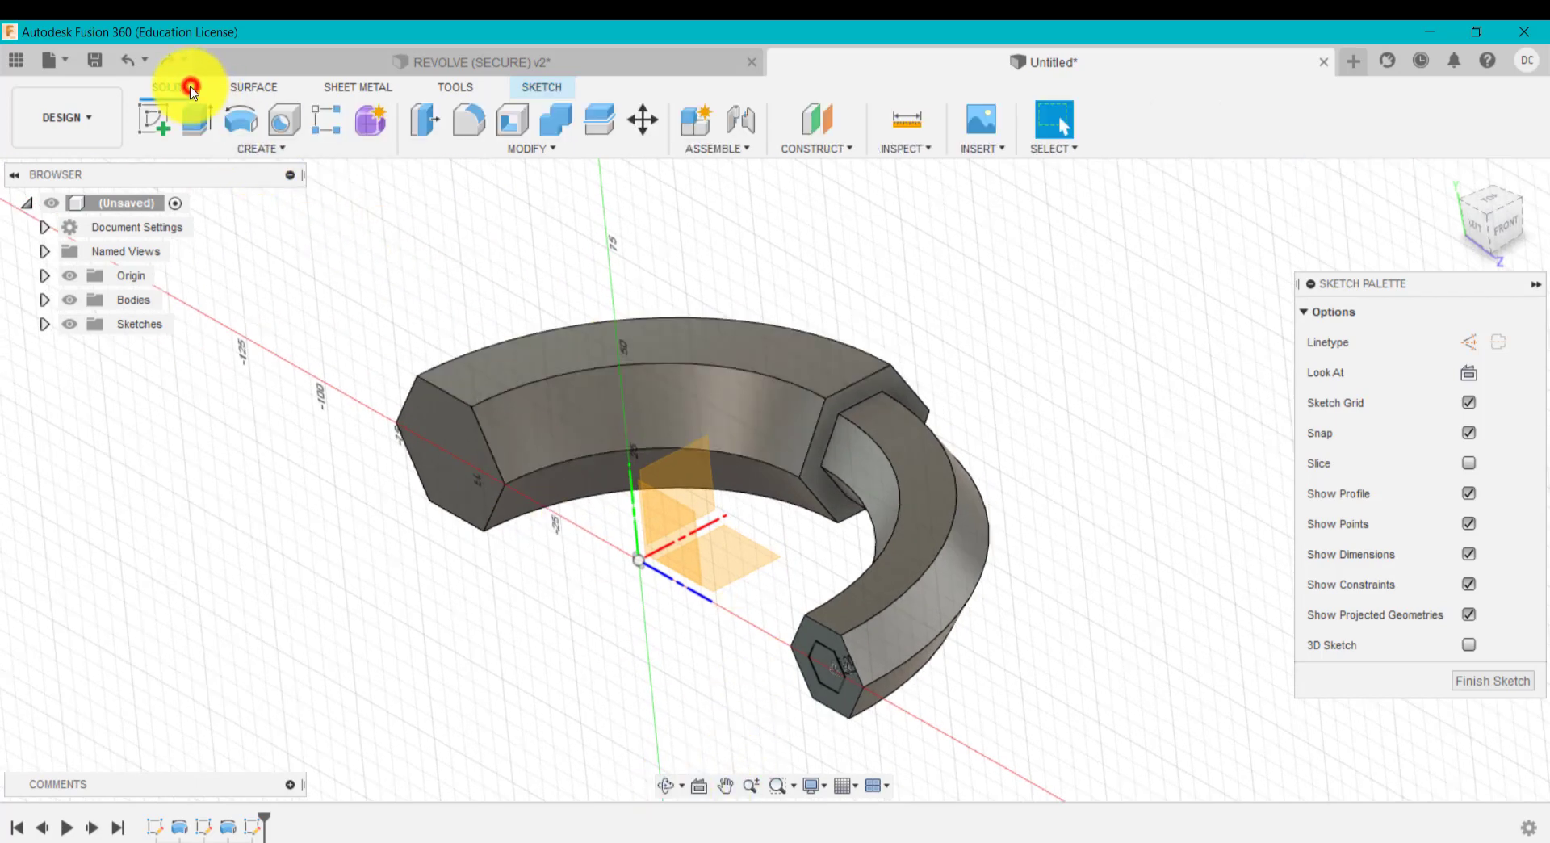
pyautogui.click(241, 121)
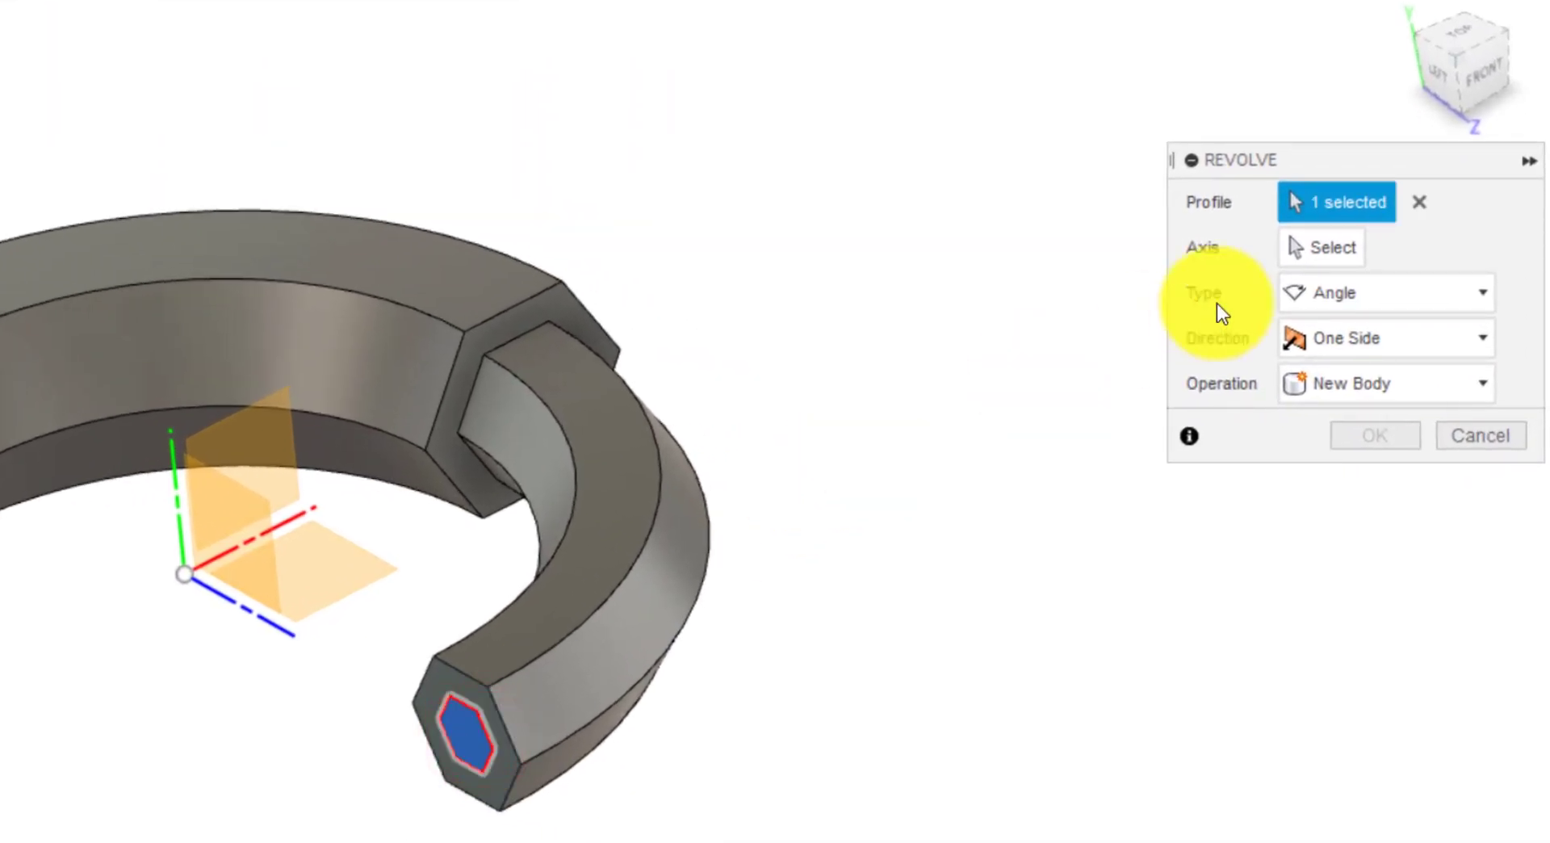
pyautogui.click(1316, 261)
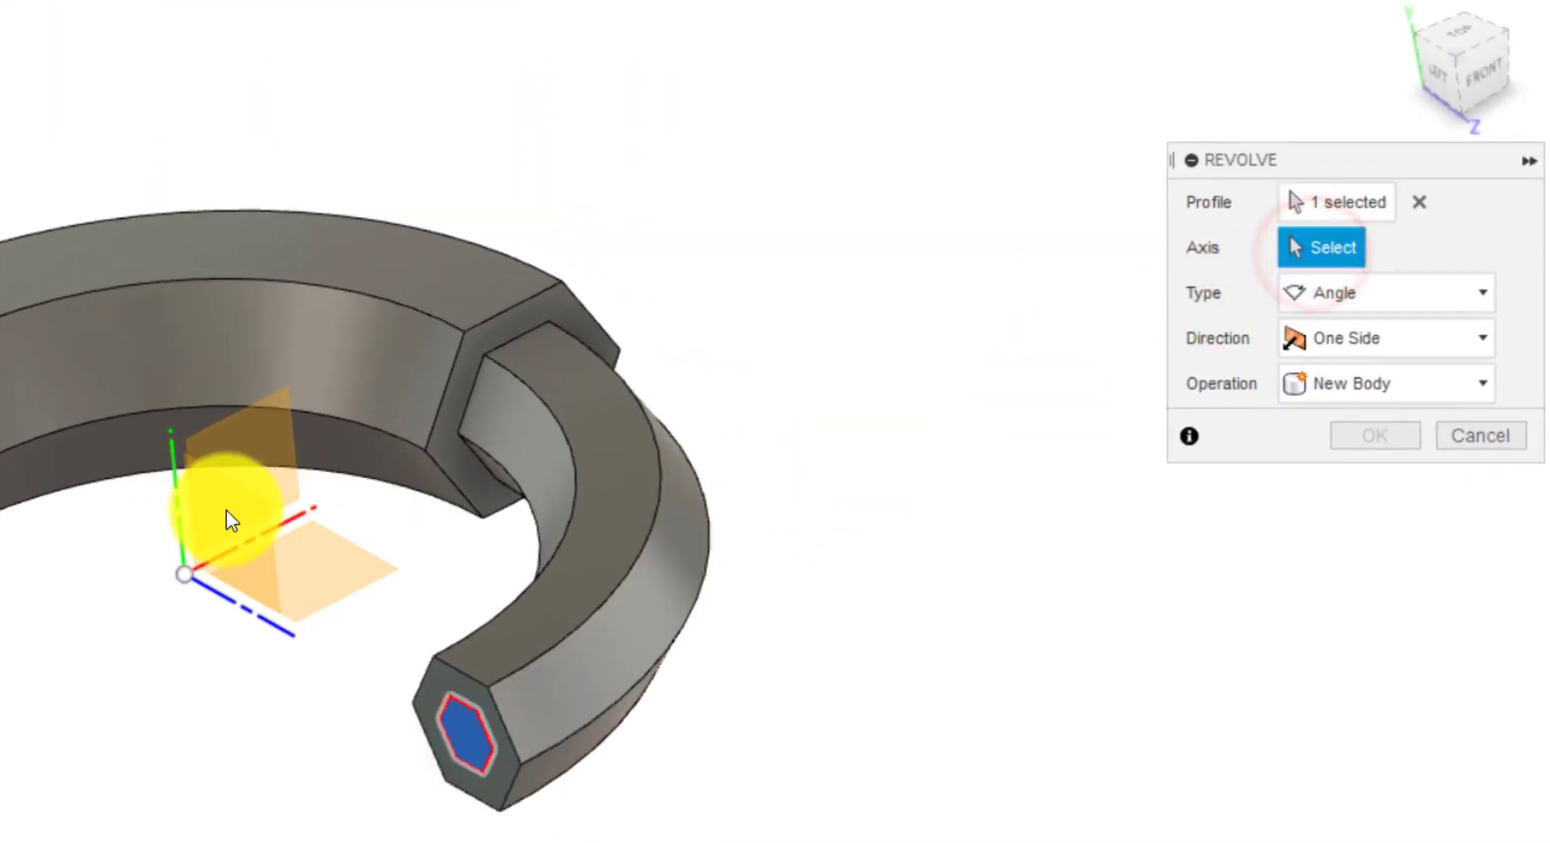
pyautogui.click(178, 512)
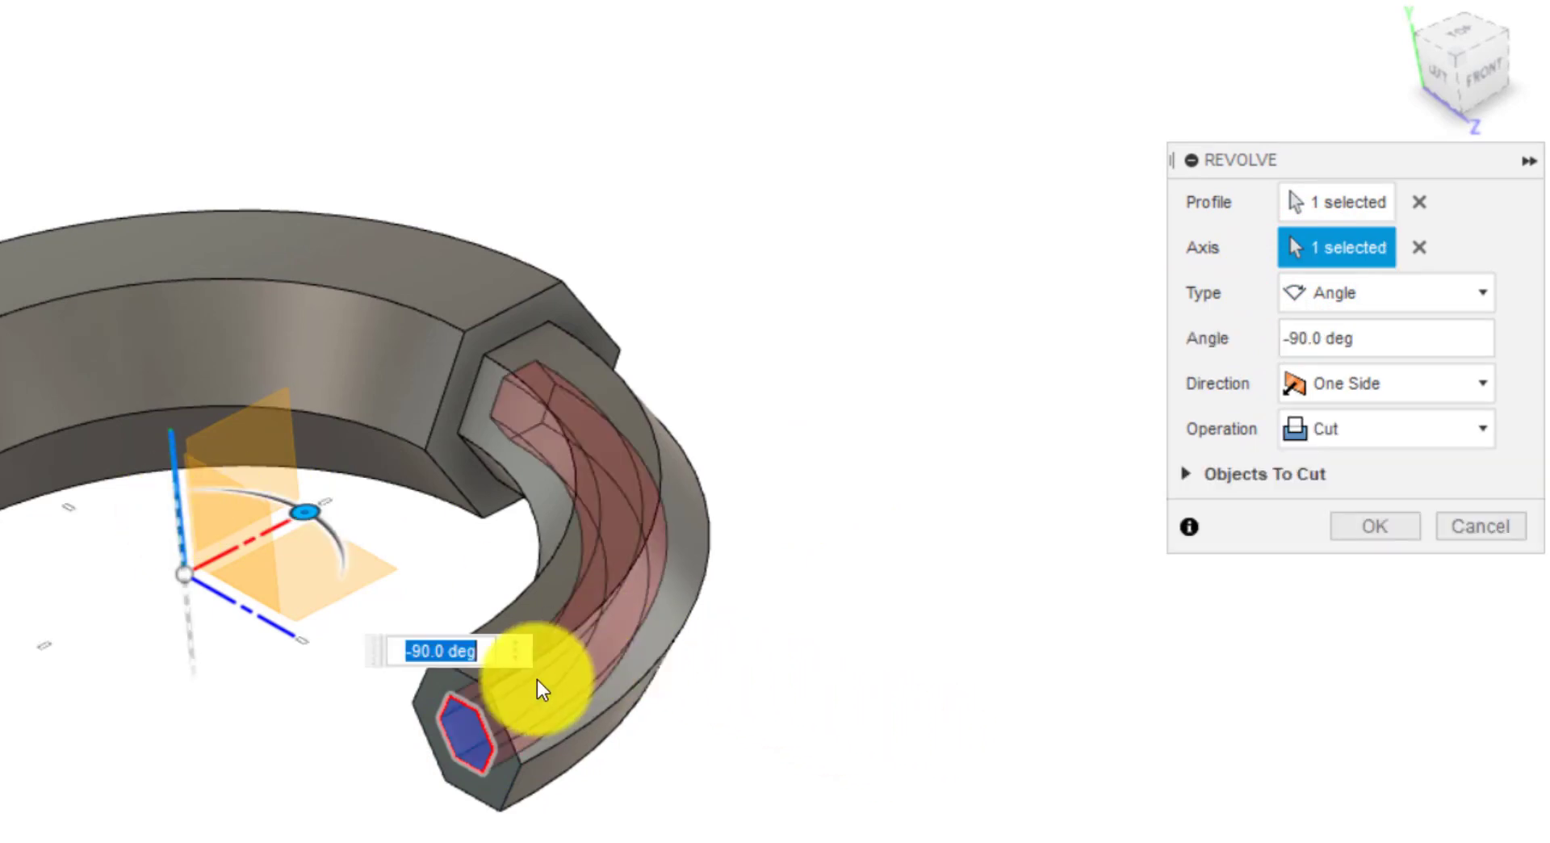
pyautogui.click(1390, 343)
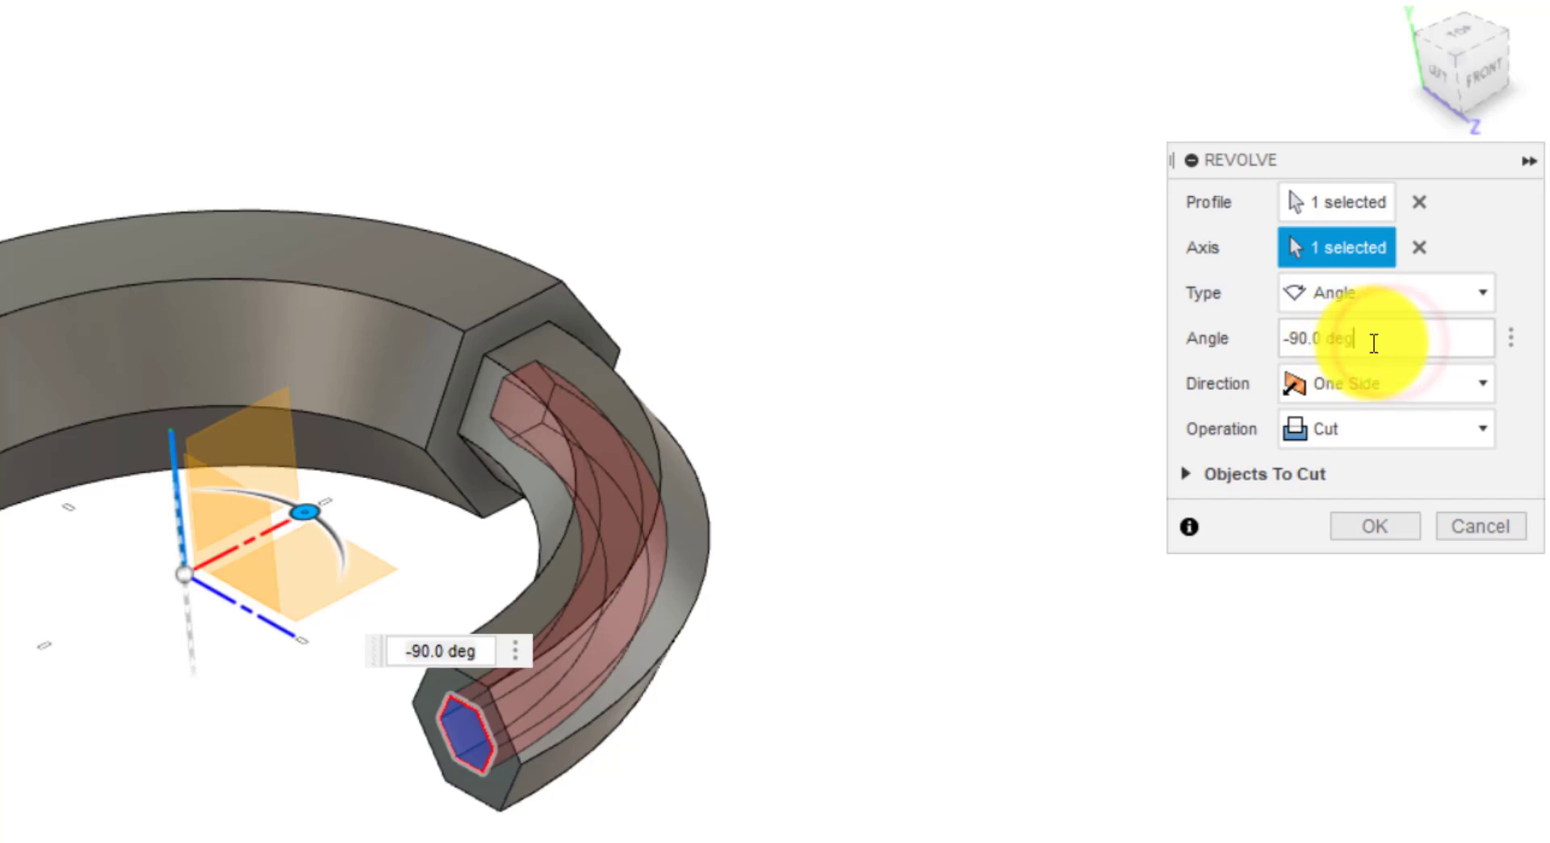
pyautogui.moveTo(1376, 339); pyautogui.dragTo(1285, 339)
pyautogui.write('-180')
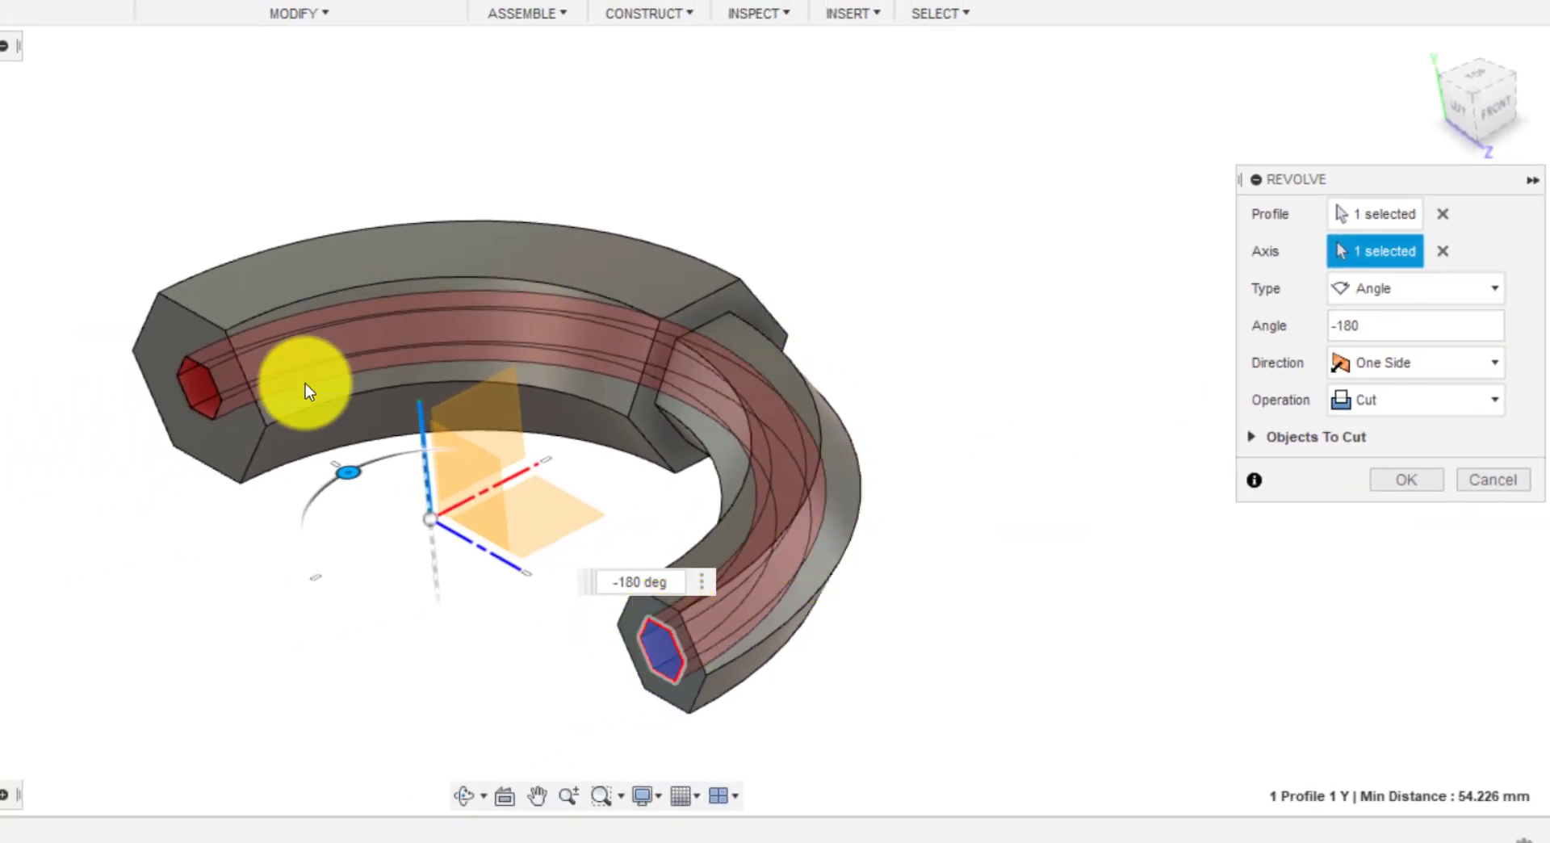
# Step: Change the revolve angle to 180 degrees and create the inner hexagon ring as a Join
pyautogui.doubleClick(1405, 324)
pyautogui.write('180')
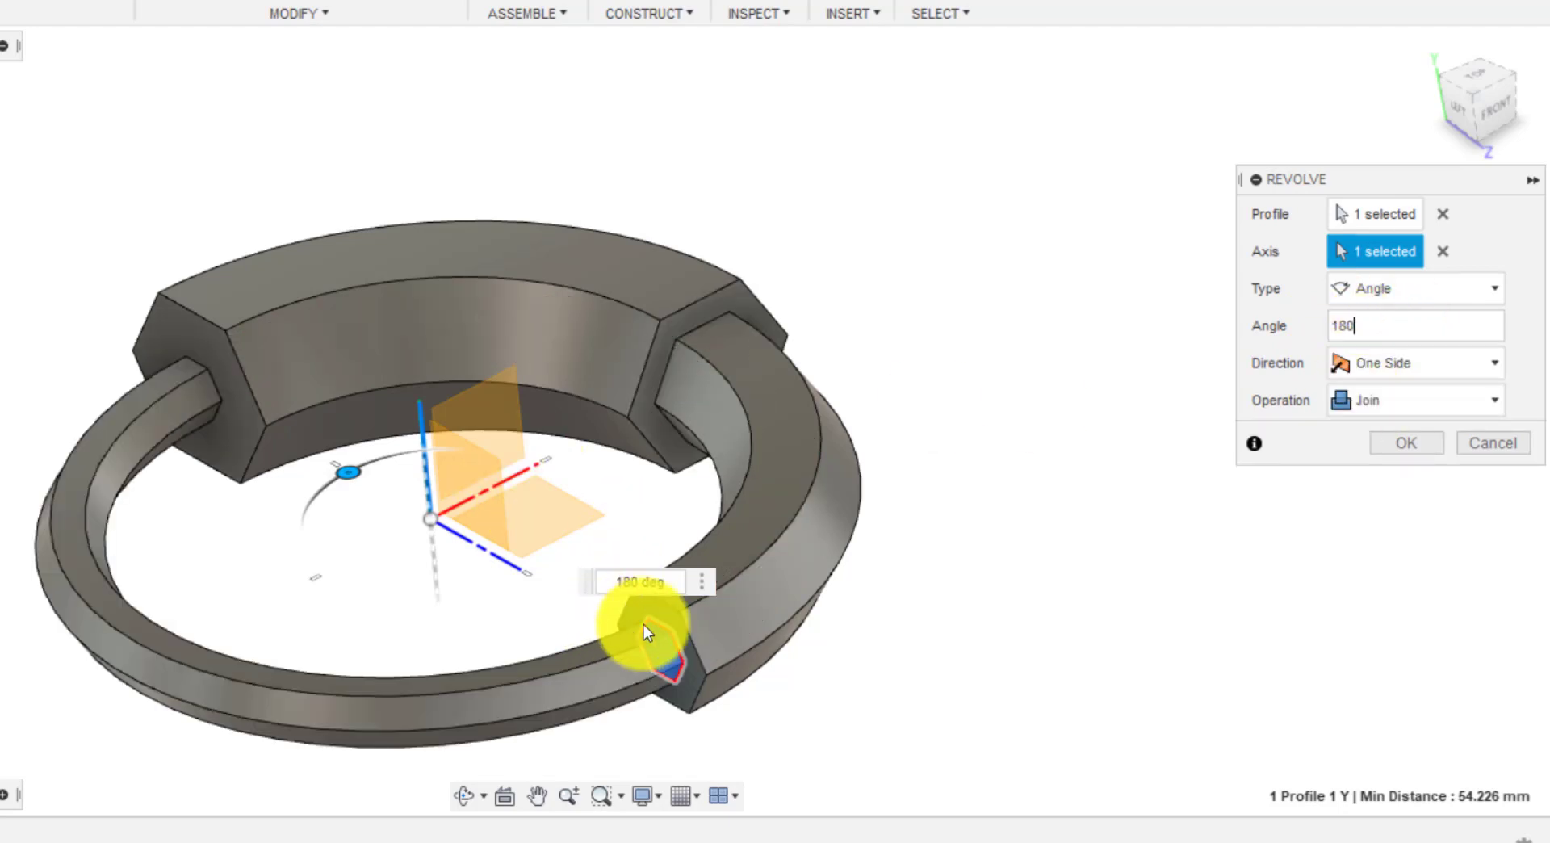
pyautogui.click(1406, 442)
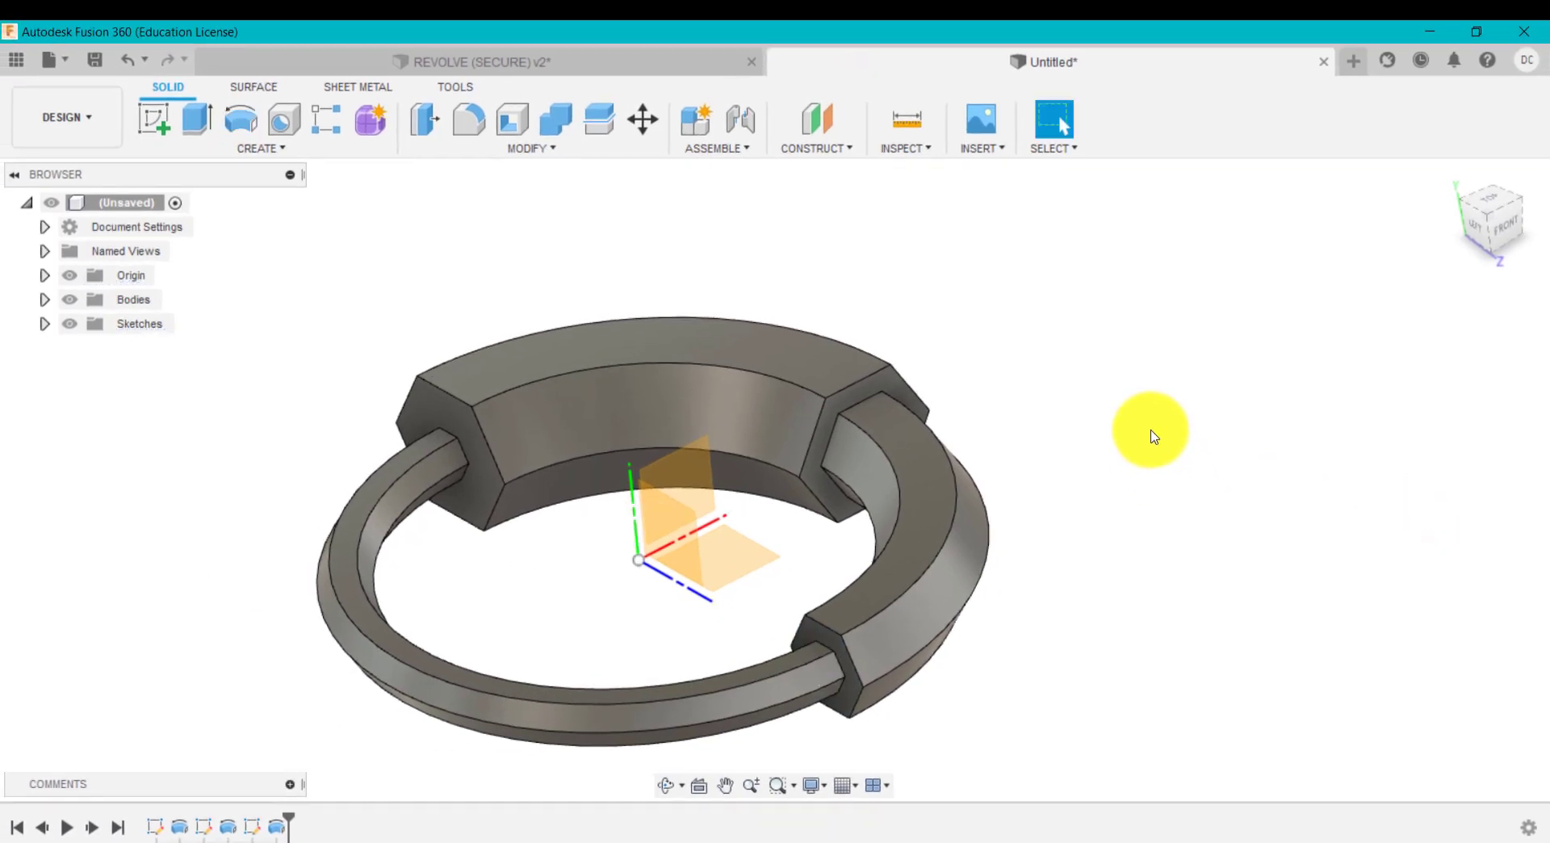
# Step: Edit the last revolve feature from the design history, setting its angle to 90 degrees
pyautogui.scroll(-2, 1152, 435)
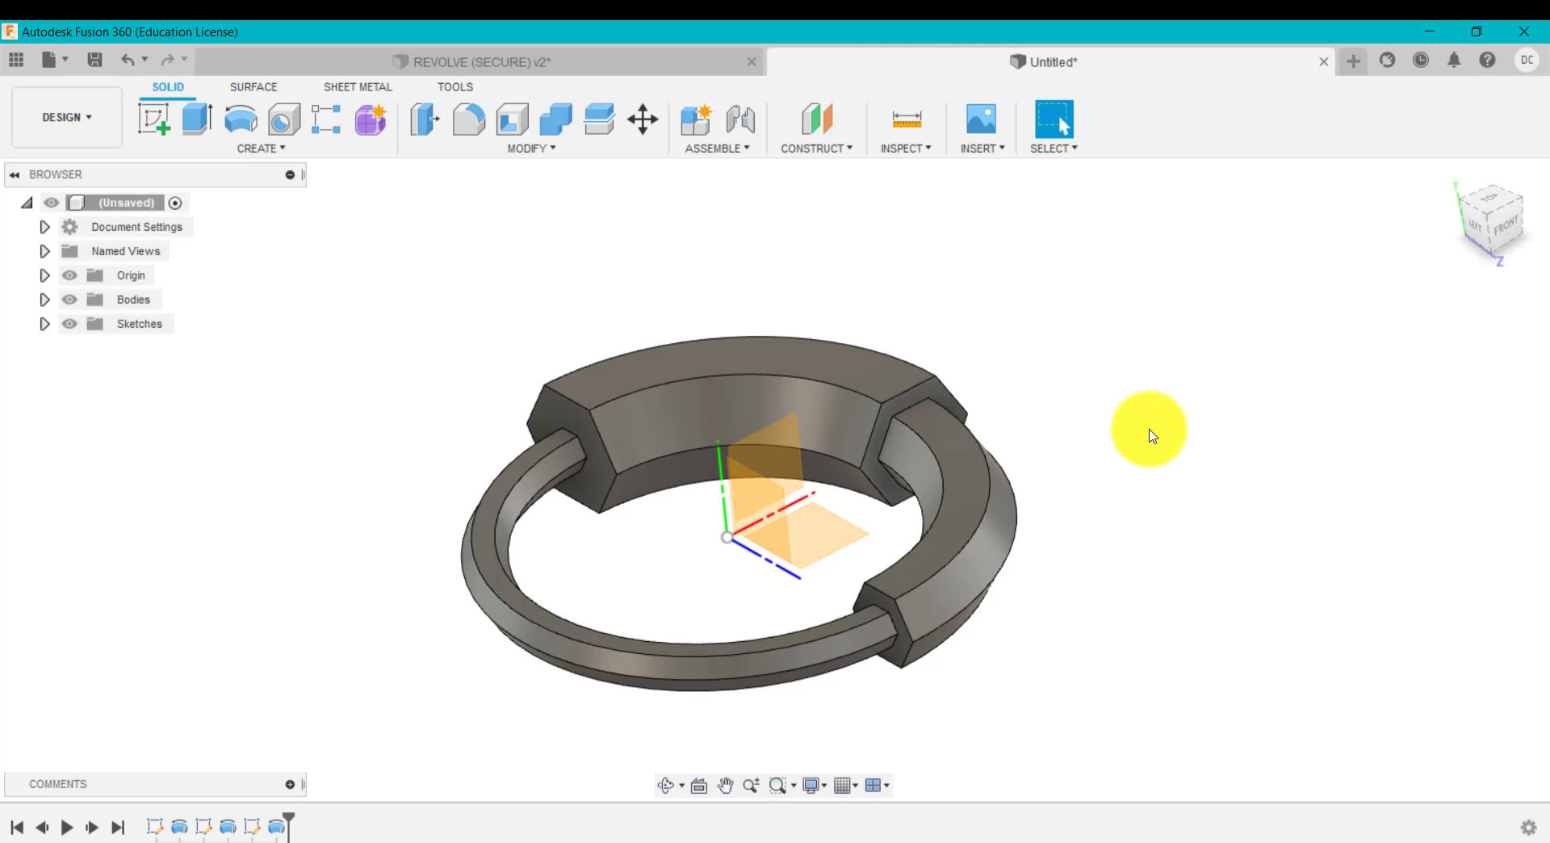
pyautogui.rightClick(277, 825)
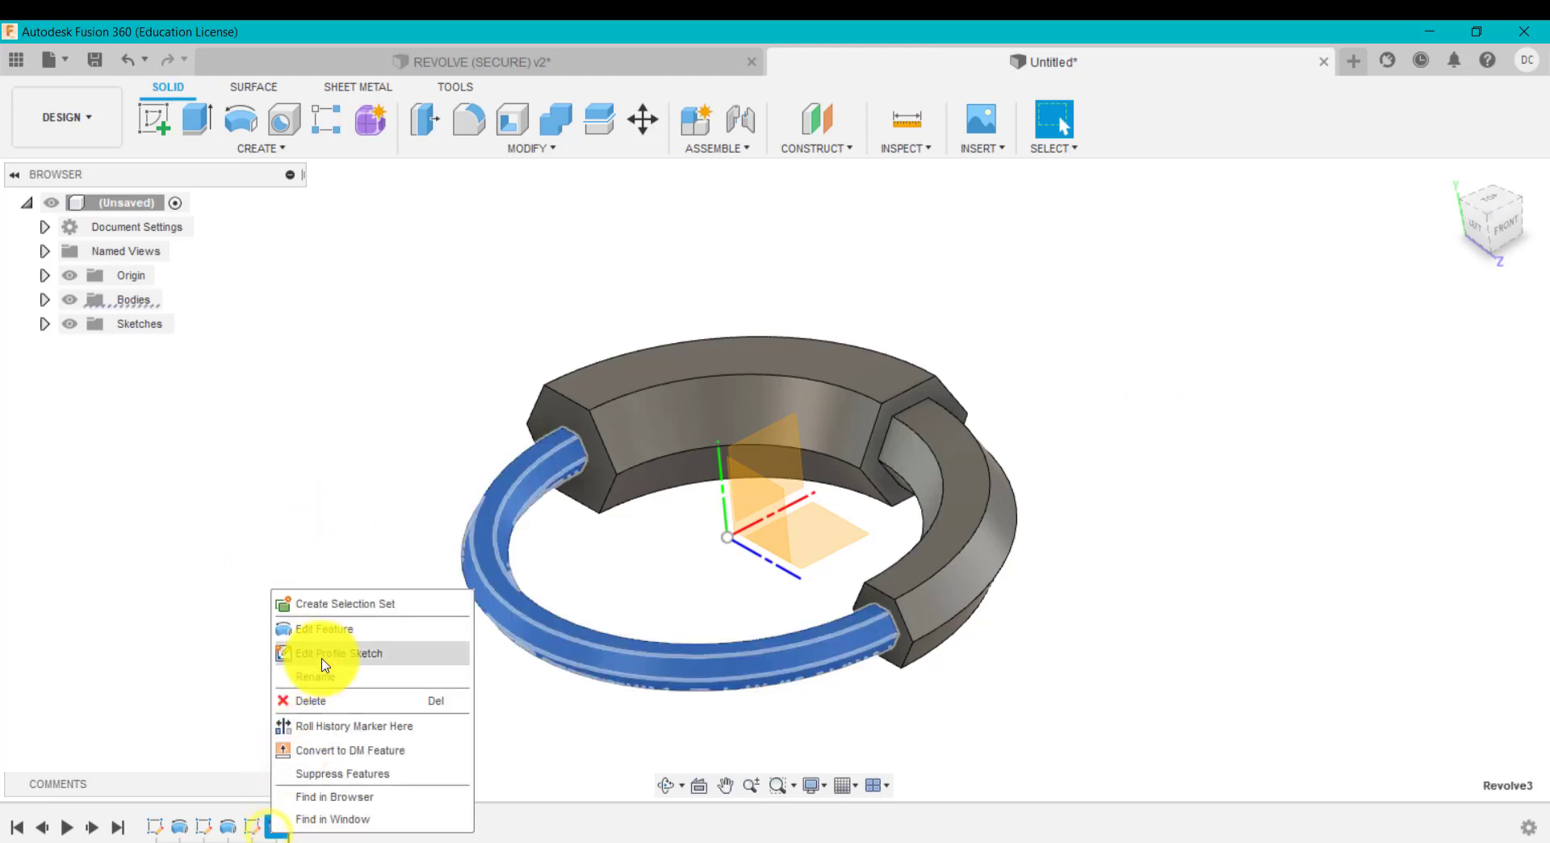
pyautogui.click(331, 628)
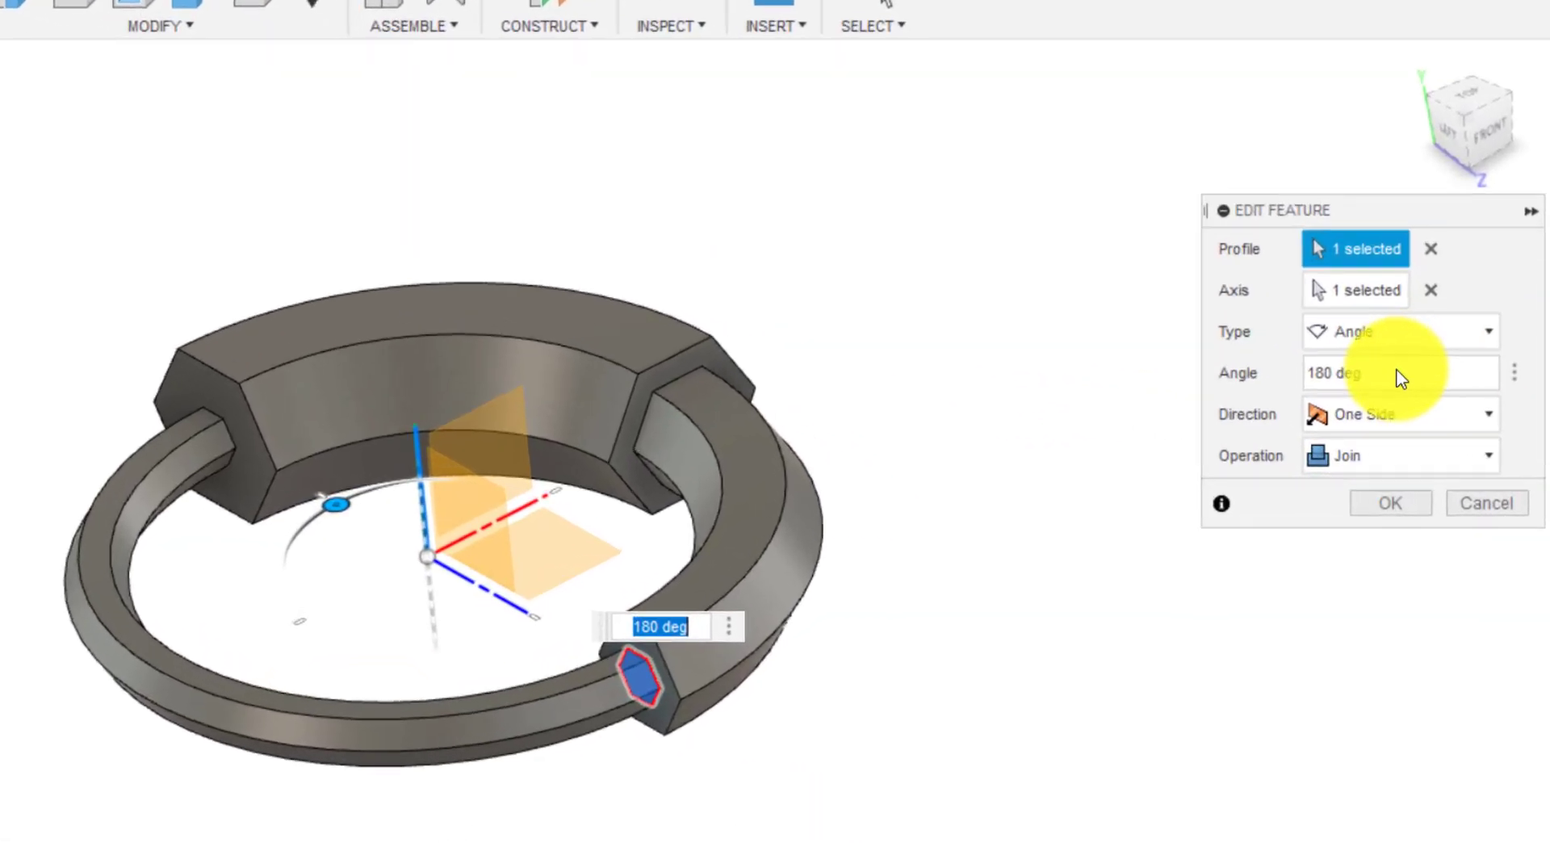
pyautogui.click(1424, 394)
pyautogui.write('90')
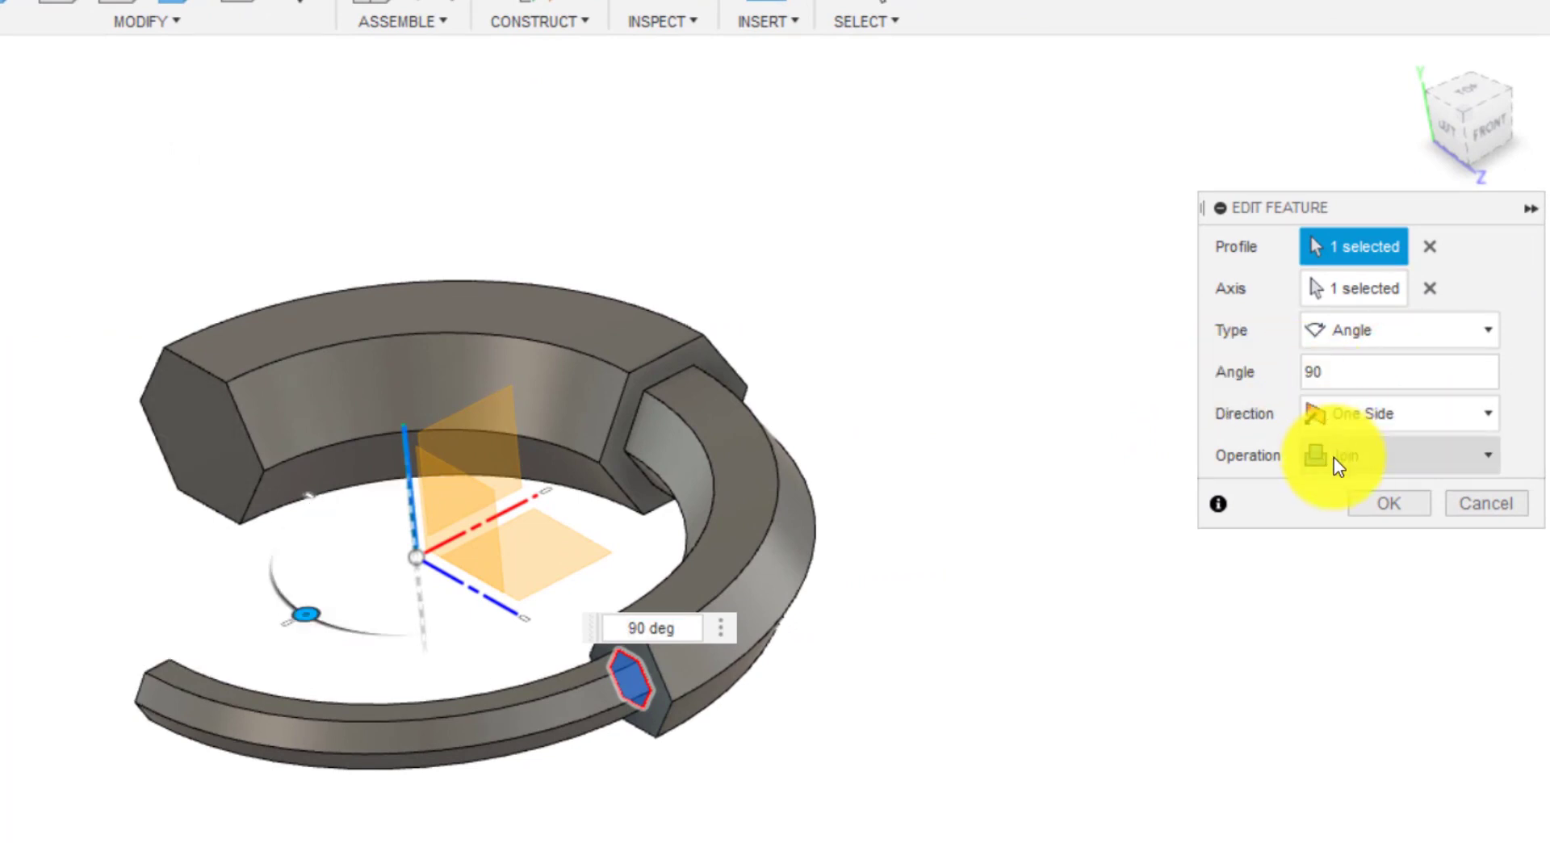
pyautogui.click(1384, 501)
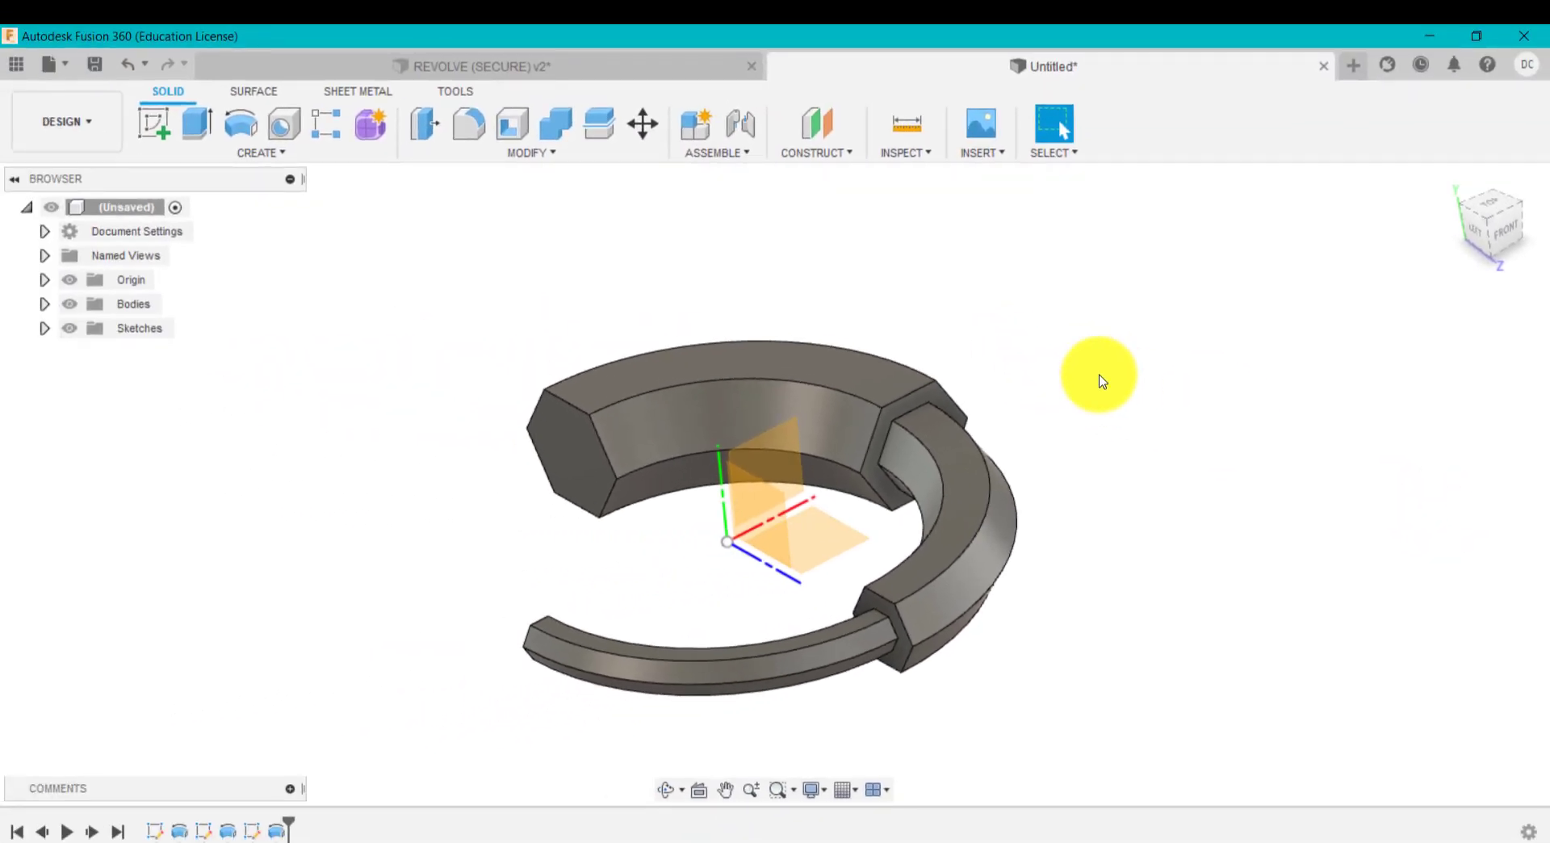
# Step: Start a sketch on the largest segment's free hexagonal end face and offset the face outline 5 mm inward
pyautogui.moveTo(1079, 336)
pyautogui.keyDown('shift'); pyautogui.mouseDown(button='middle')
pyautogui.moveTo(1073, 419)
pyautogui.moveTo(1071, 347)
pyautogui.mouseUp(button='middle'); pyautogui.keyUp('shift')
pyautogui.moveTo(1280, 407)
pyautogui.keyDown('shift'); pyautogui.mouseDown(button='middle')
pyautogui.moveTo(1218, 428)
pyautogui.moveTo(1271, 399)
pyautogui.mouseUp(button='middle'); pyautogui.keyUp('shift')
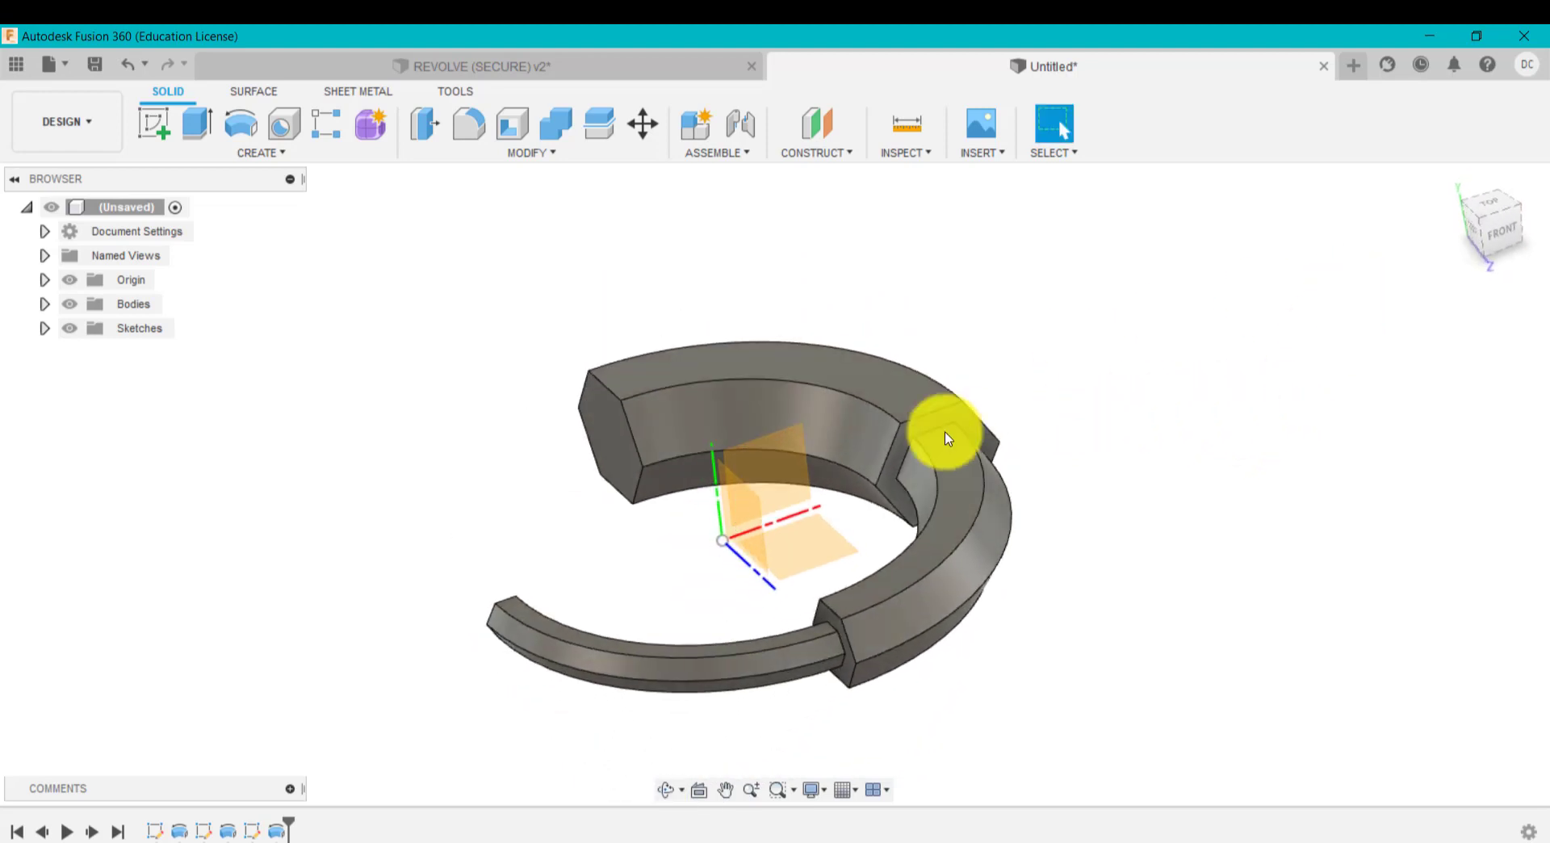
pyautogui.click(607, 444)
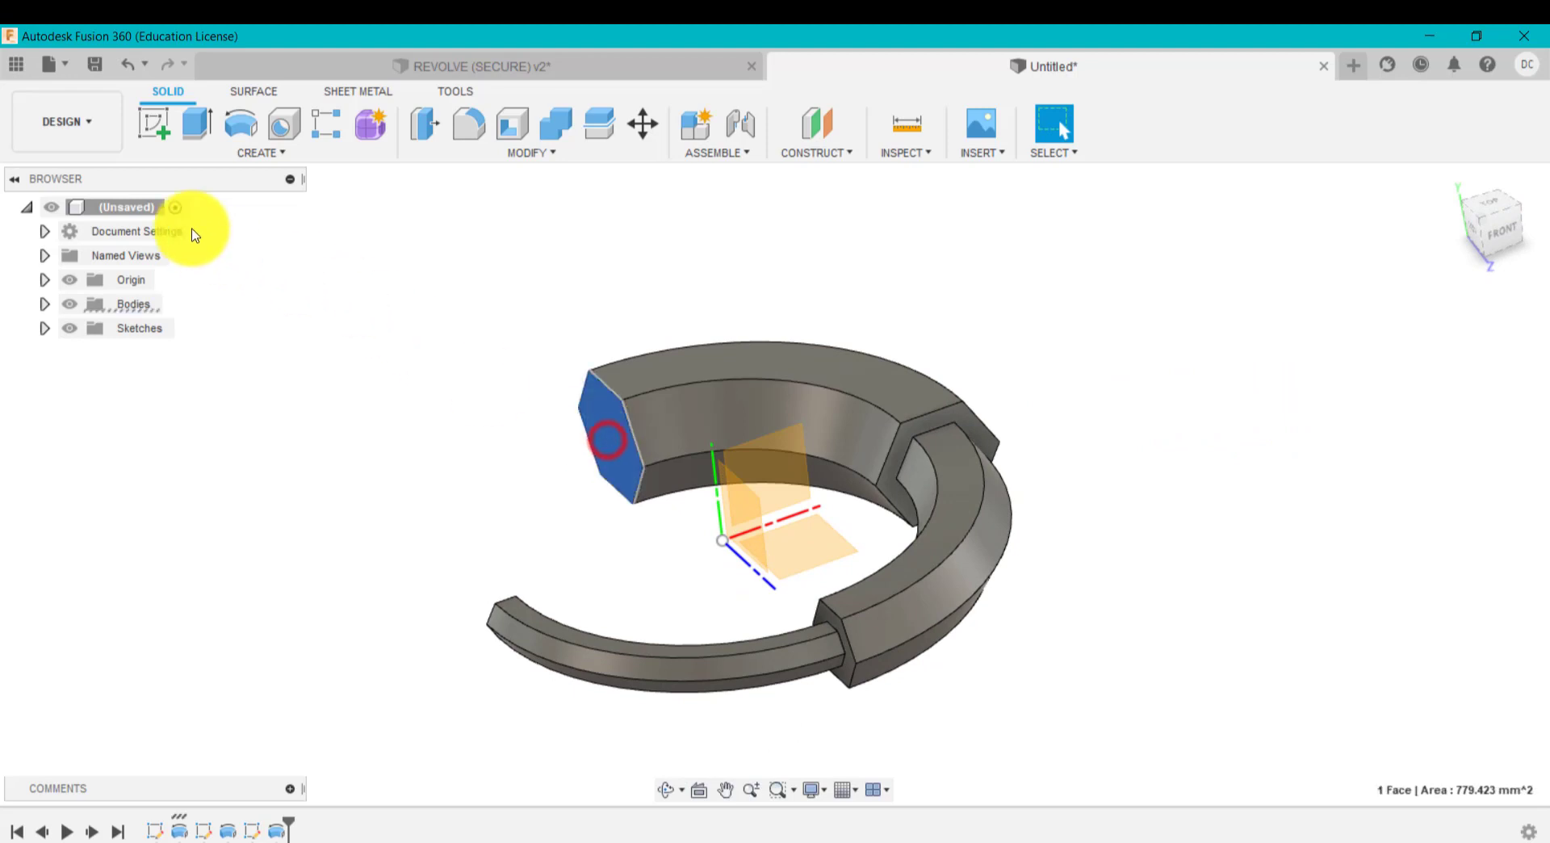
pyautogui.click(155, 124)
pyautogui.scroll(3, 959, 489)
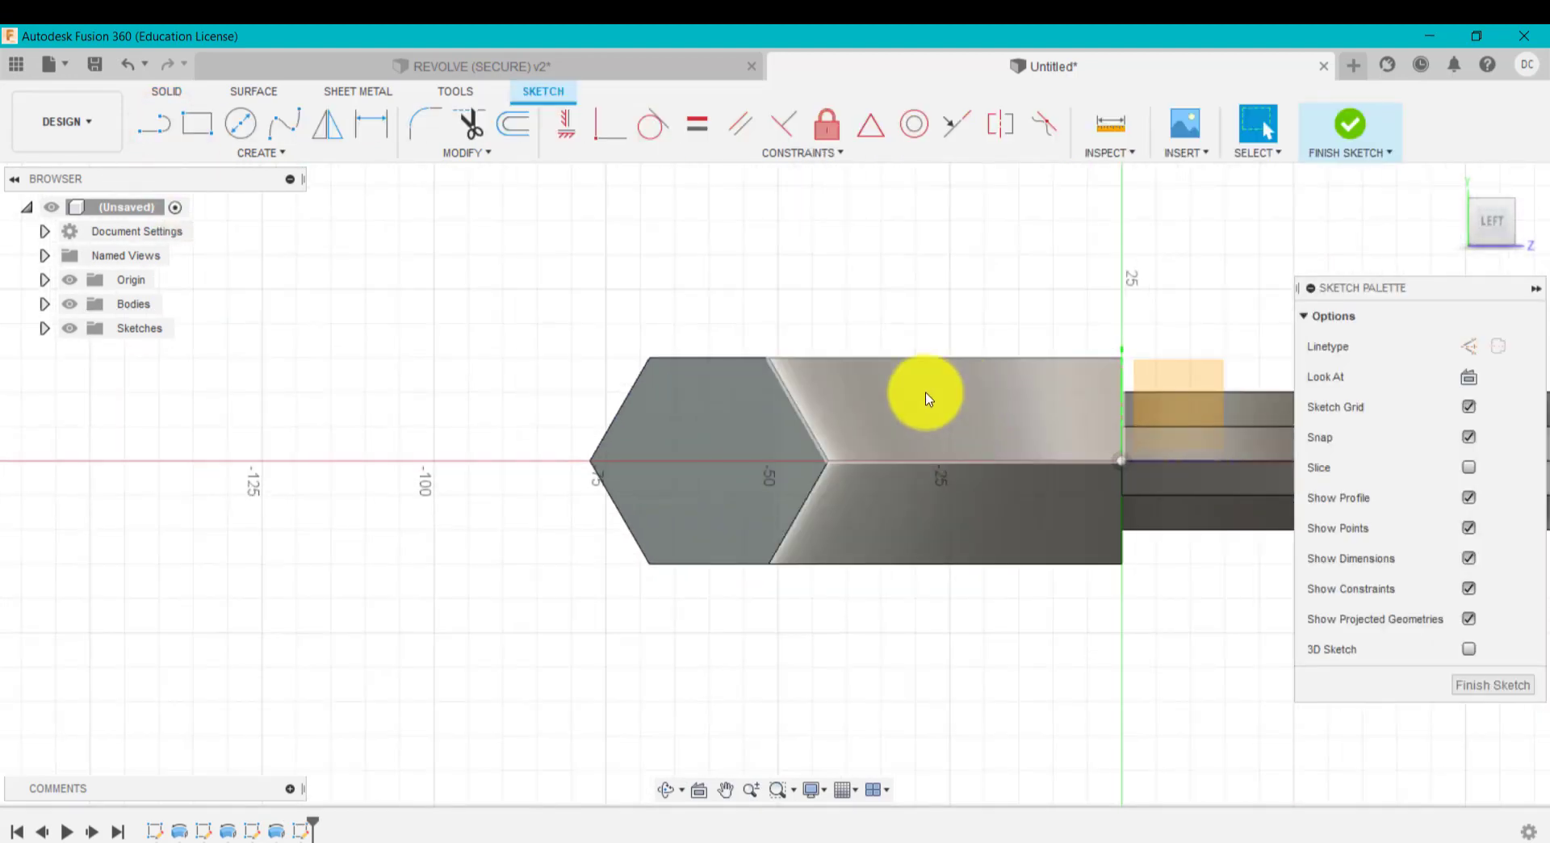
pyautogui.press('o')
pyautogui.click(792, 408)
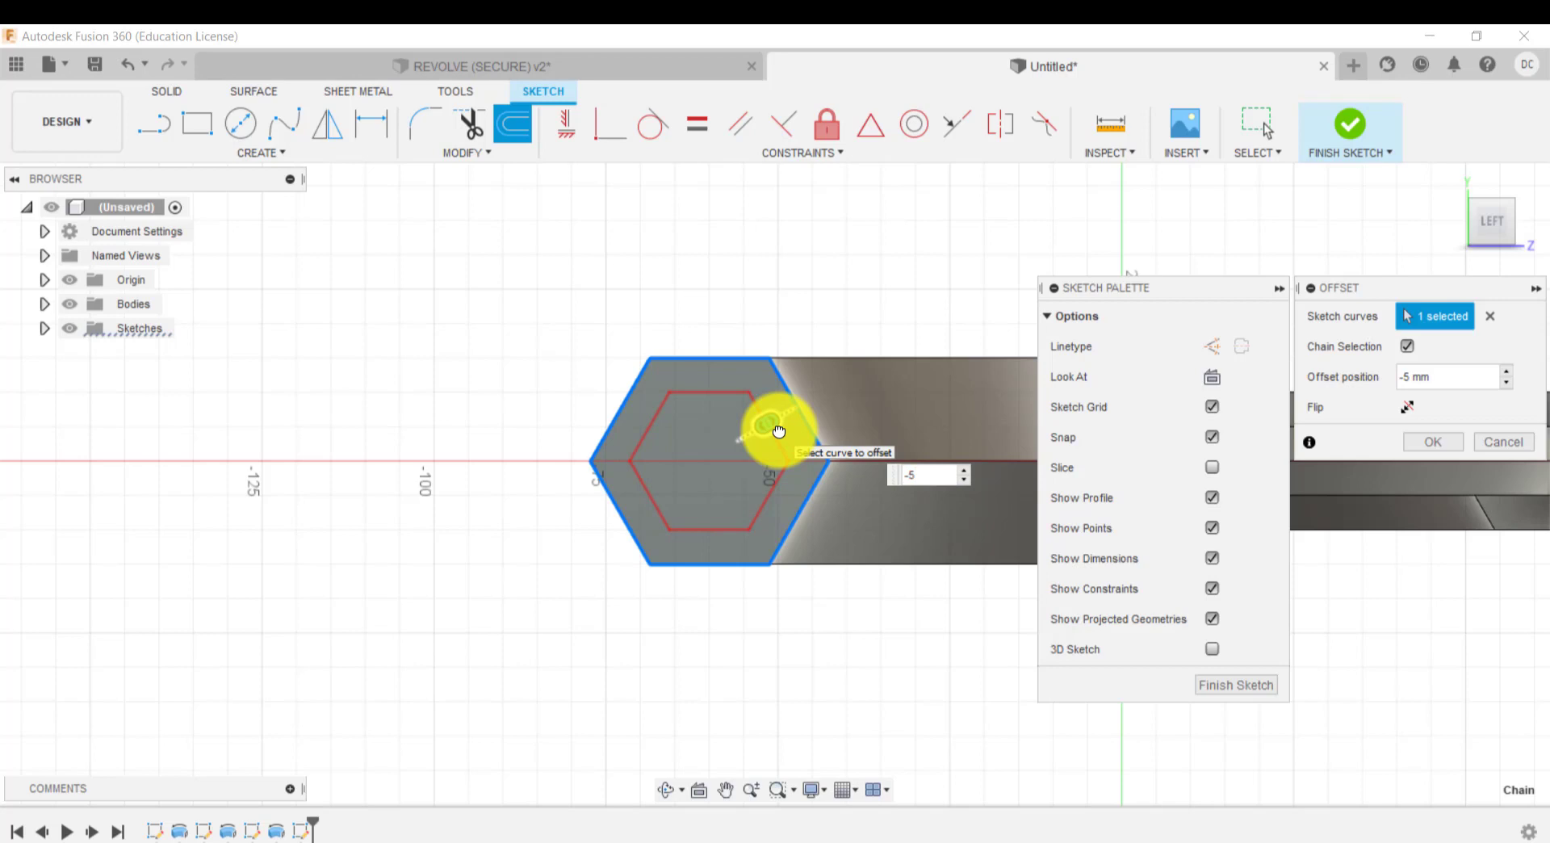
pyautogui.press('Return')
# Step: Revolve the offset hexagon on the largest segment's end face 90 degrees about the vertical axis as a one-sided Join
pyautogui.click(1446, 181)
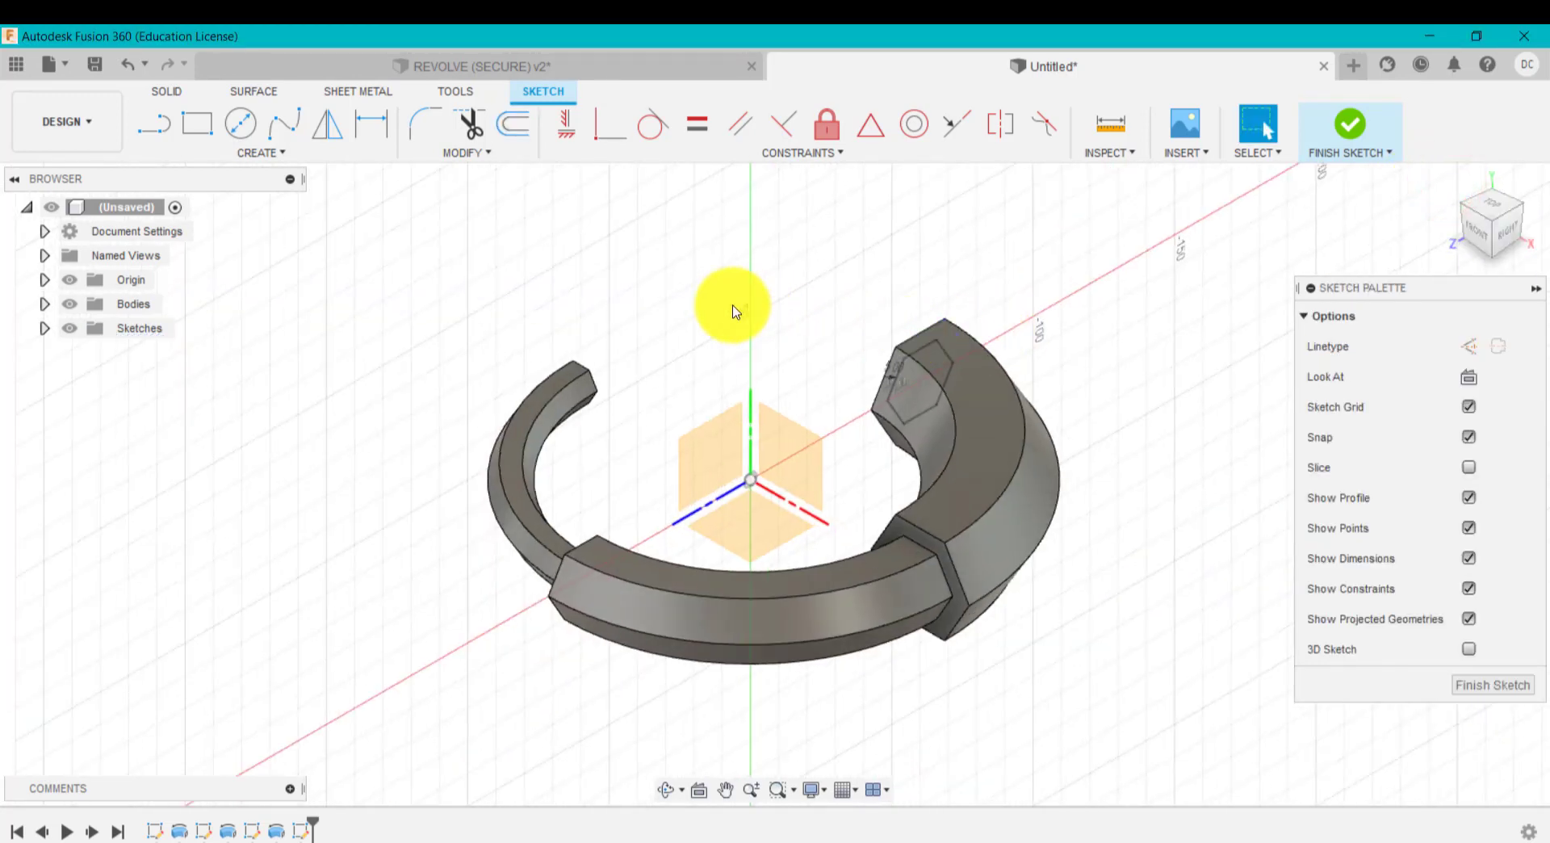
pyautogui.click(259, 150)
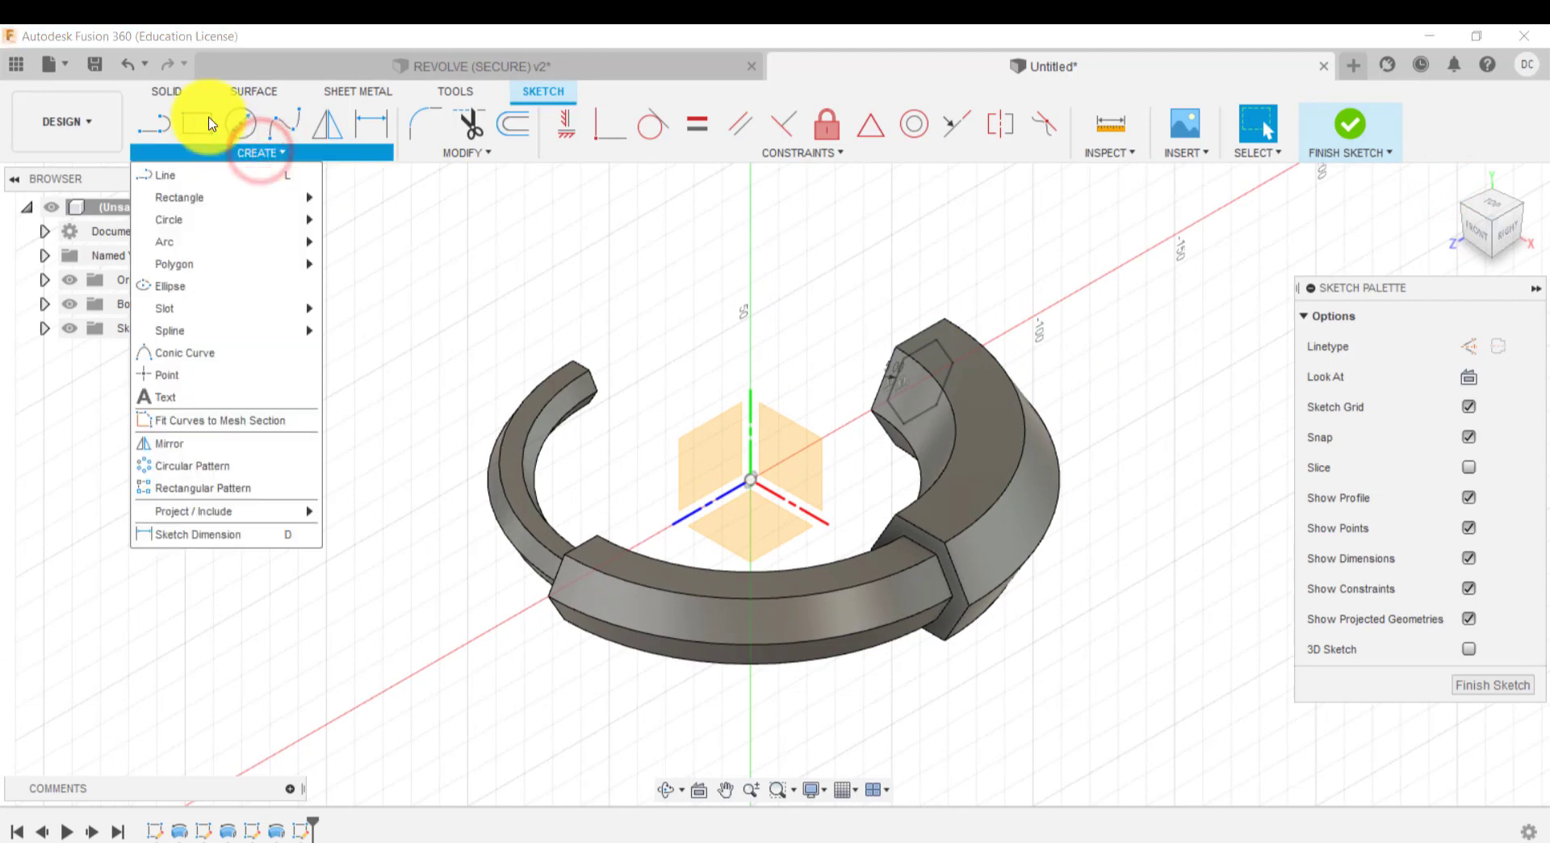
pyautogui.click(174, 92)
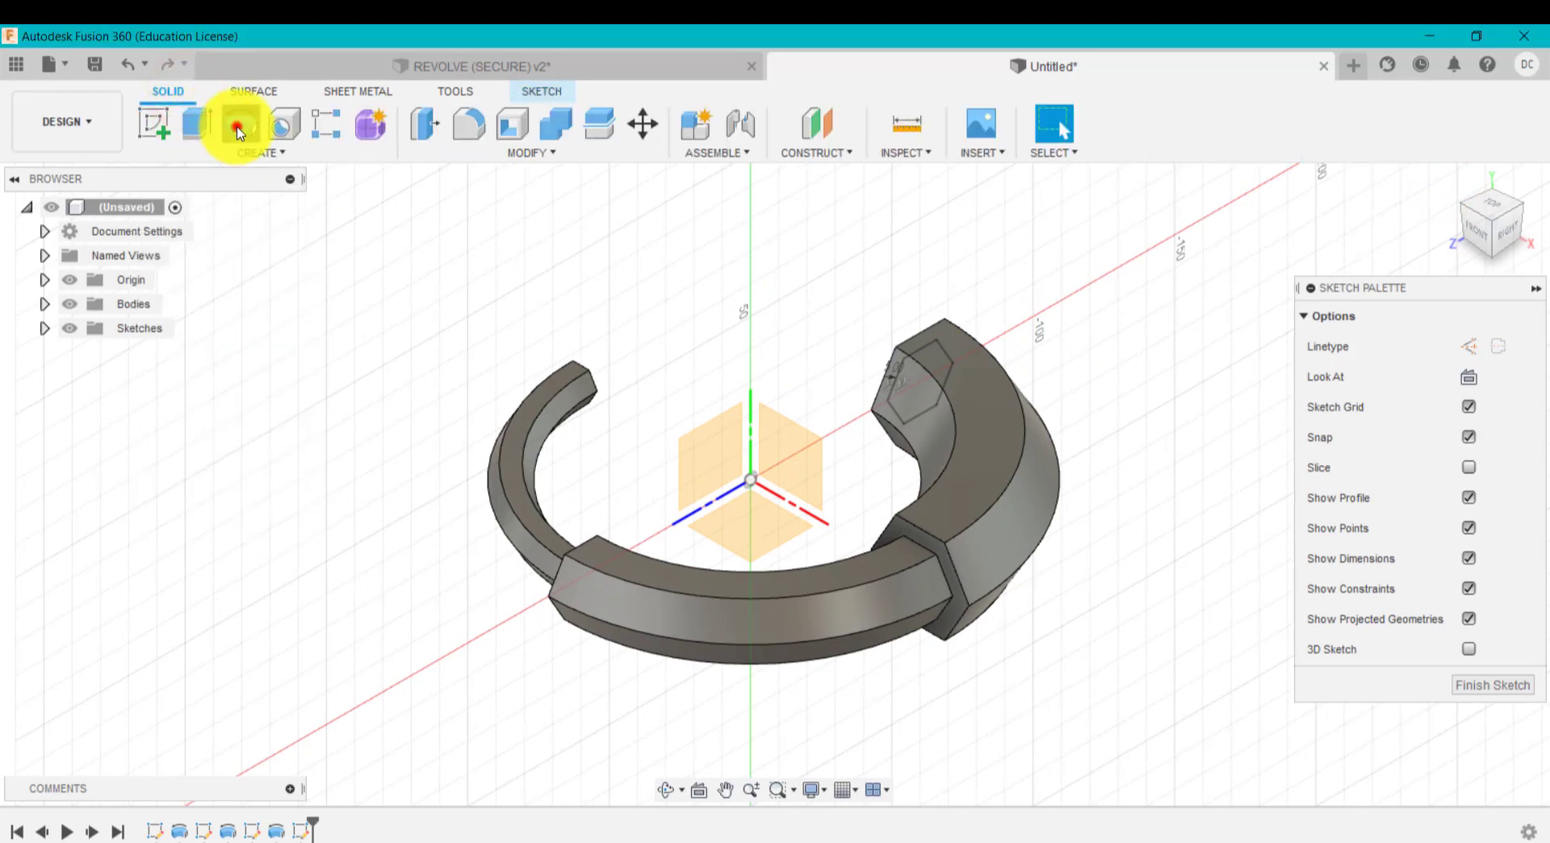
pyautogui.click(238, 132)
pyautogui.click(916, 387)
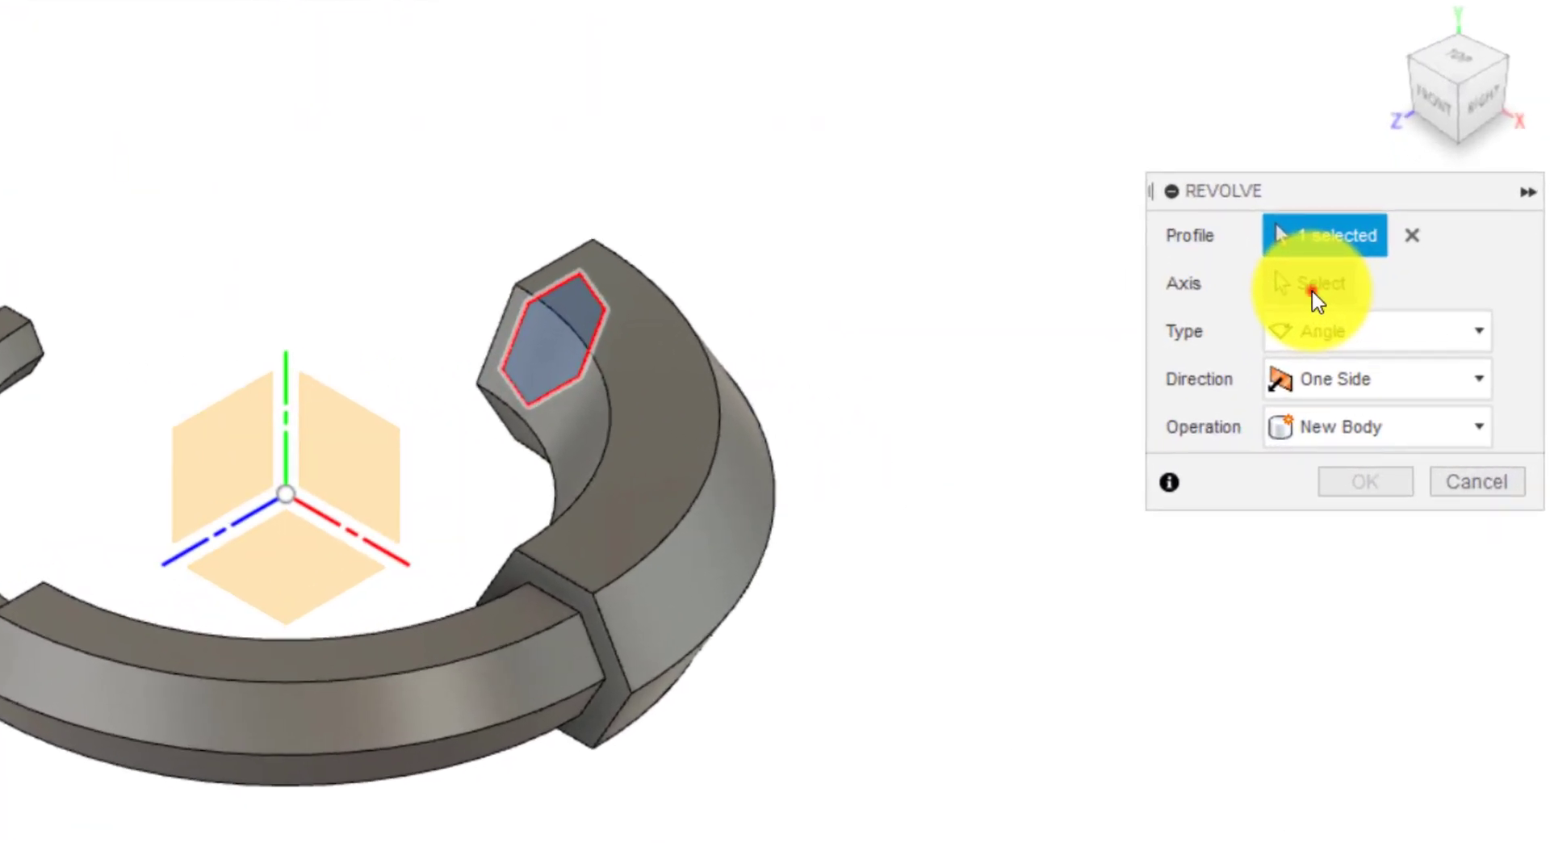
pyautogui.click(1310, 290)
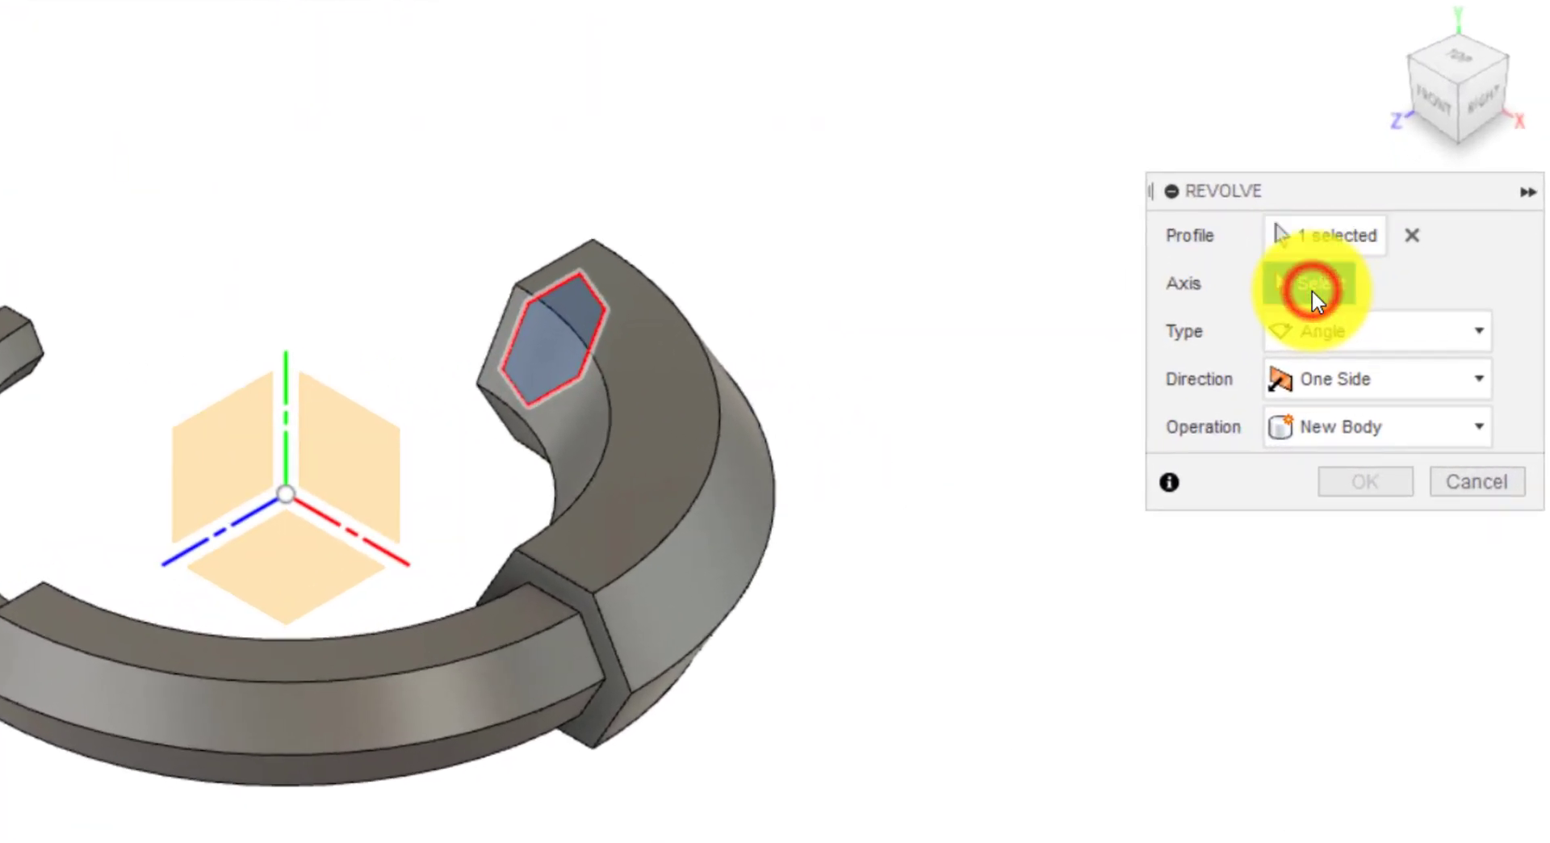
pyautogui.click(292, 397)
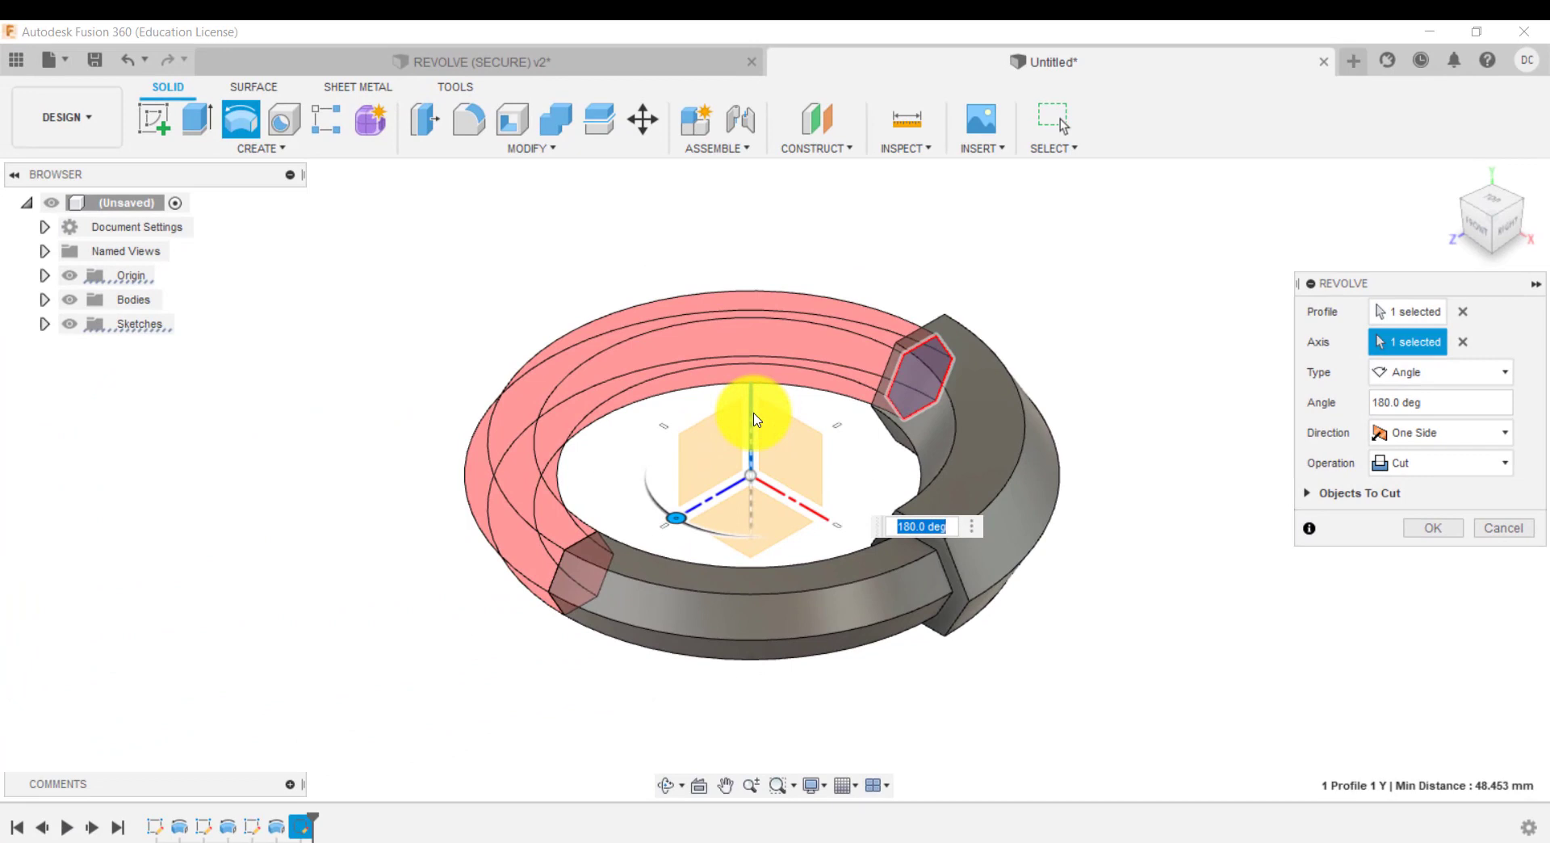
pyautogui.click(1457, 410)
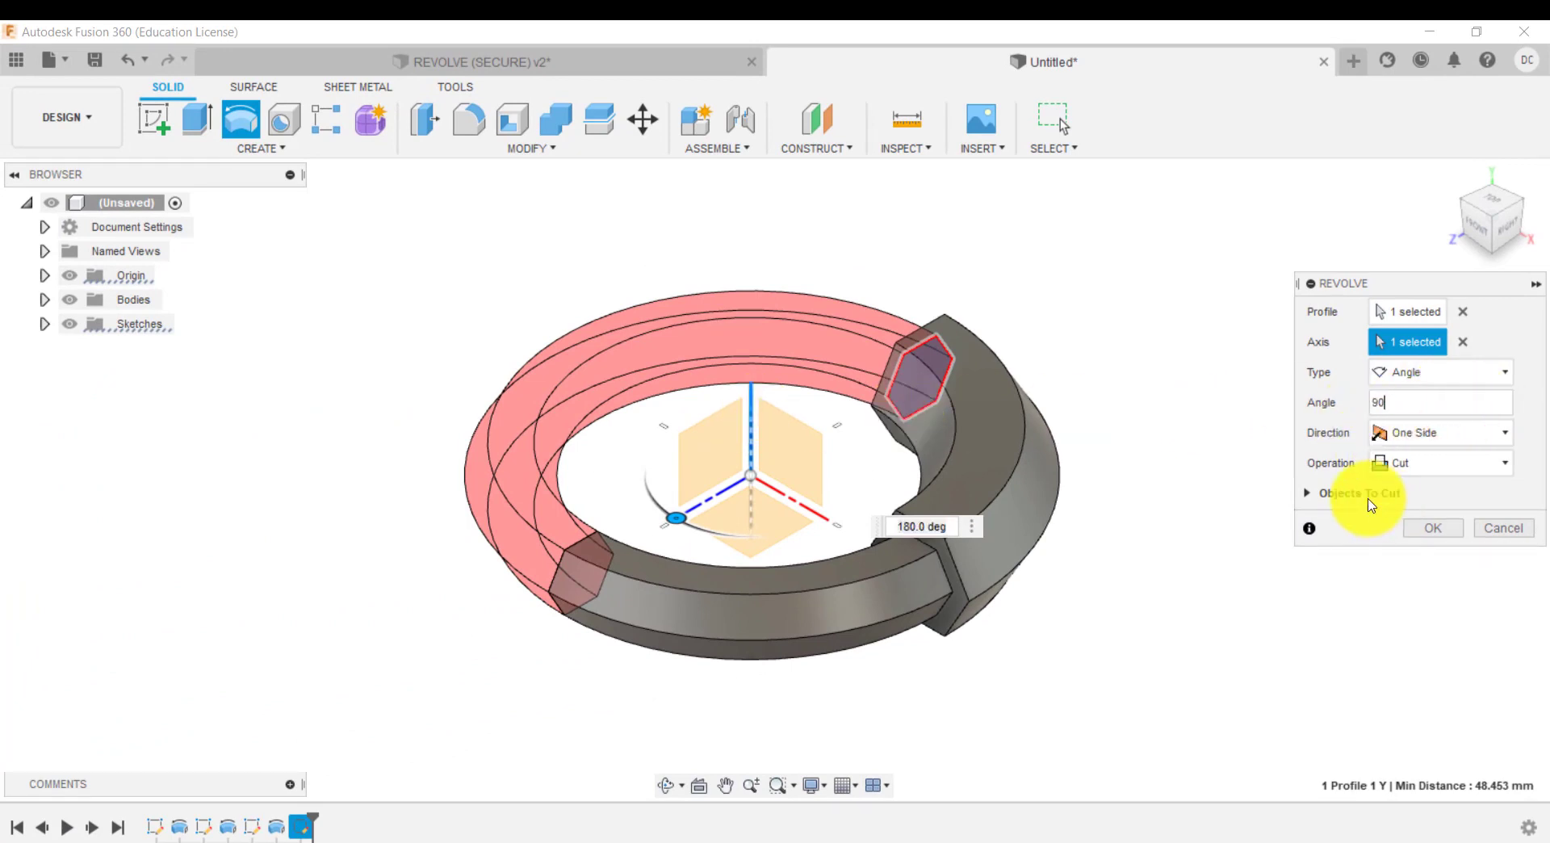
pyautogui.press('Return')
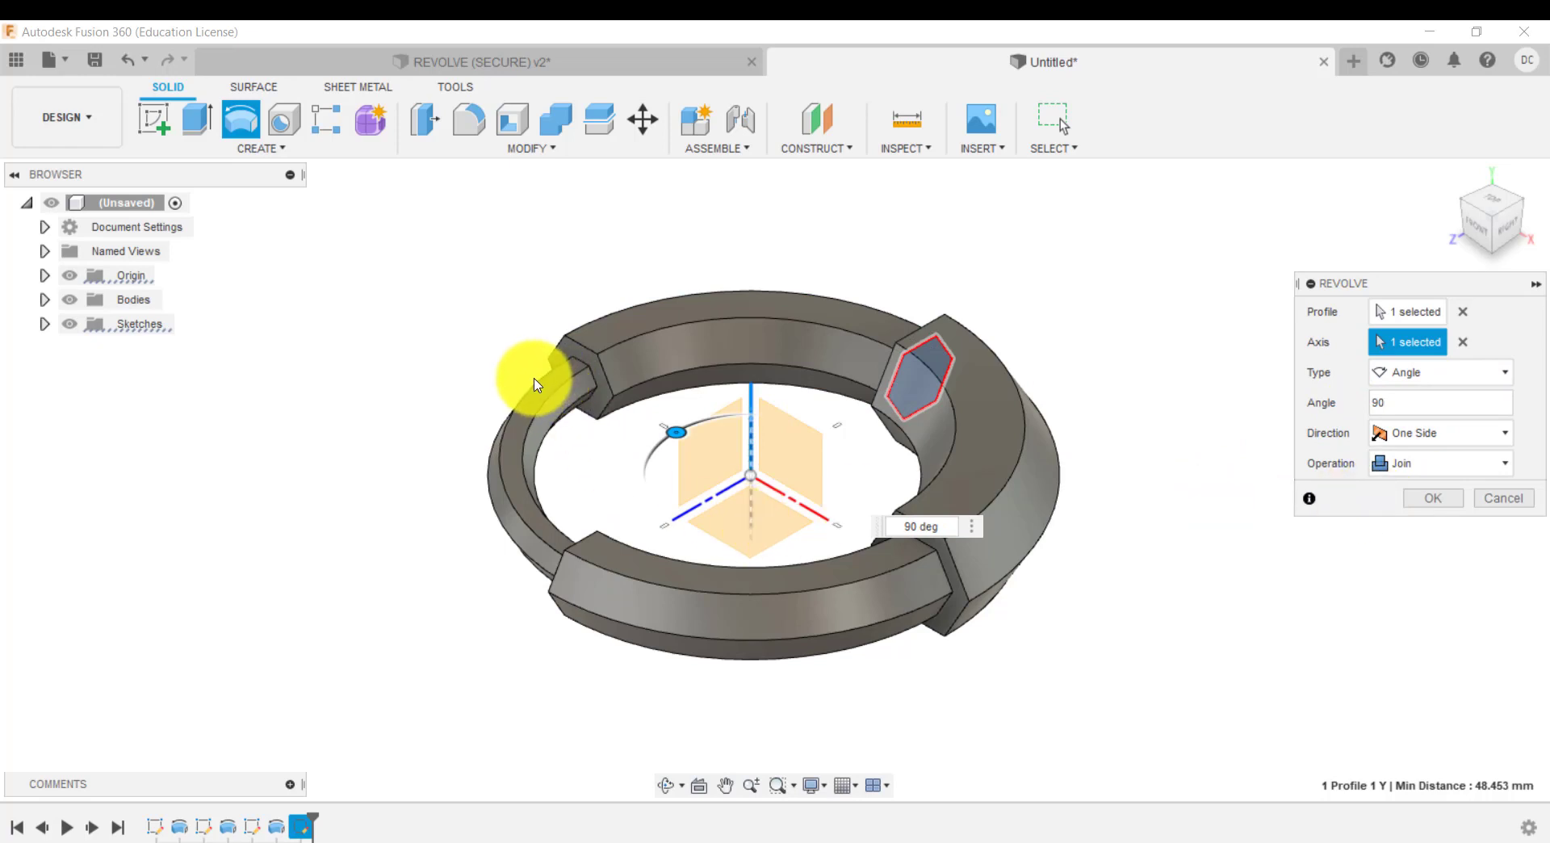
# Step: Compare the new segment with the reference model in REVOLVE (SECURE) v2, and return to the untitled design
pyautogui.click(508, 63)
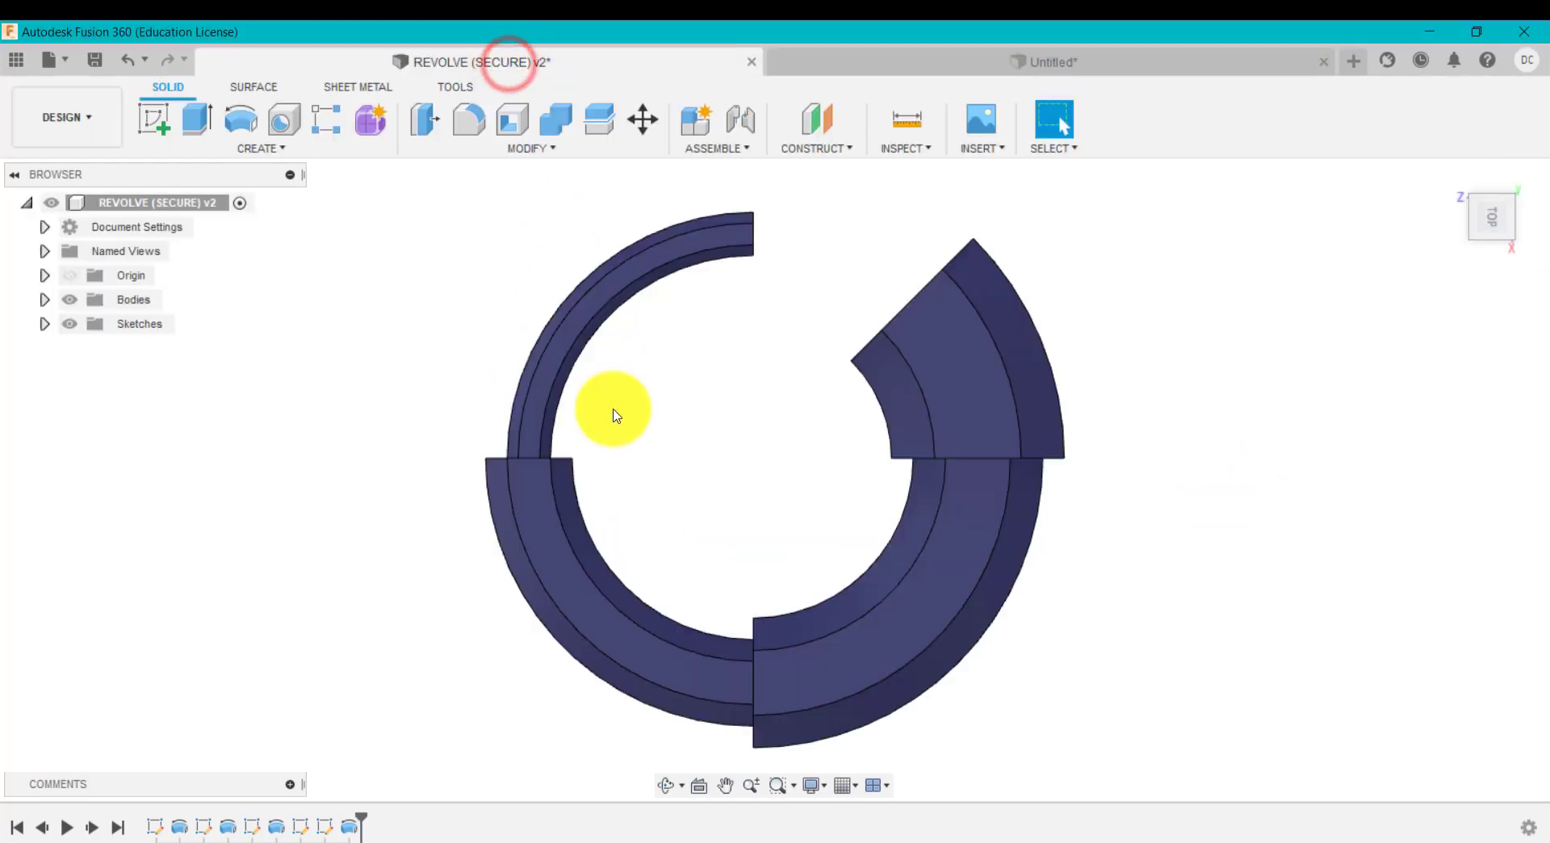
pyautogui.click(941, 304)
pyautogui.click(831, 66)
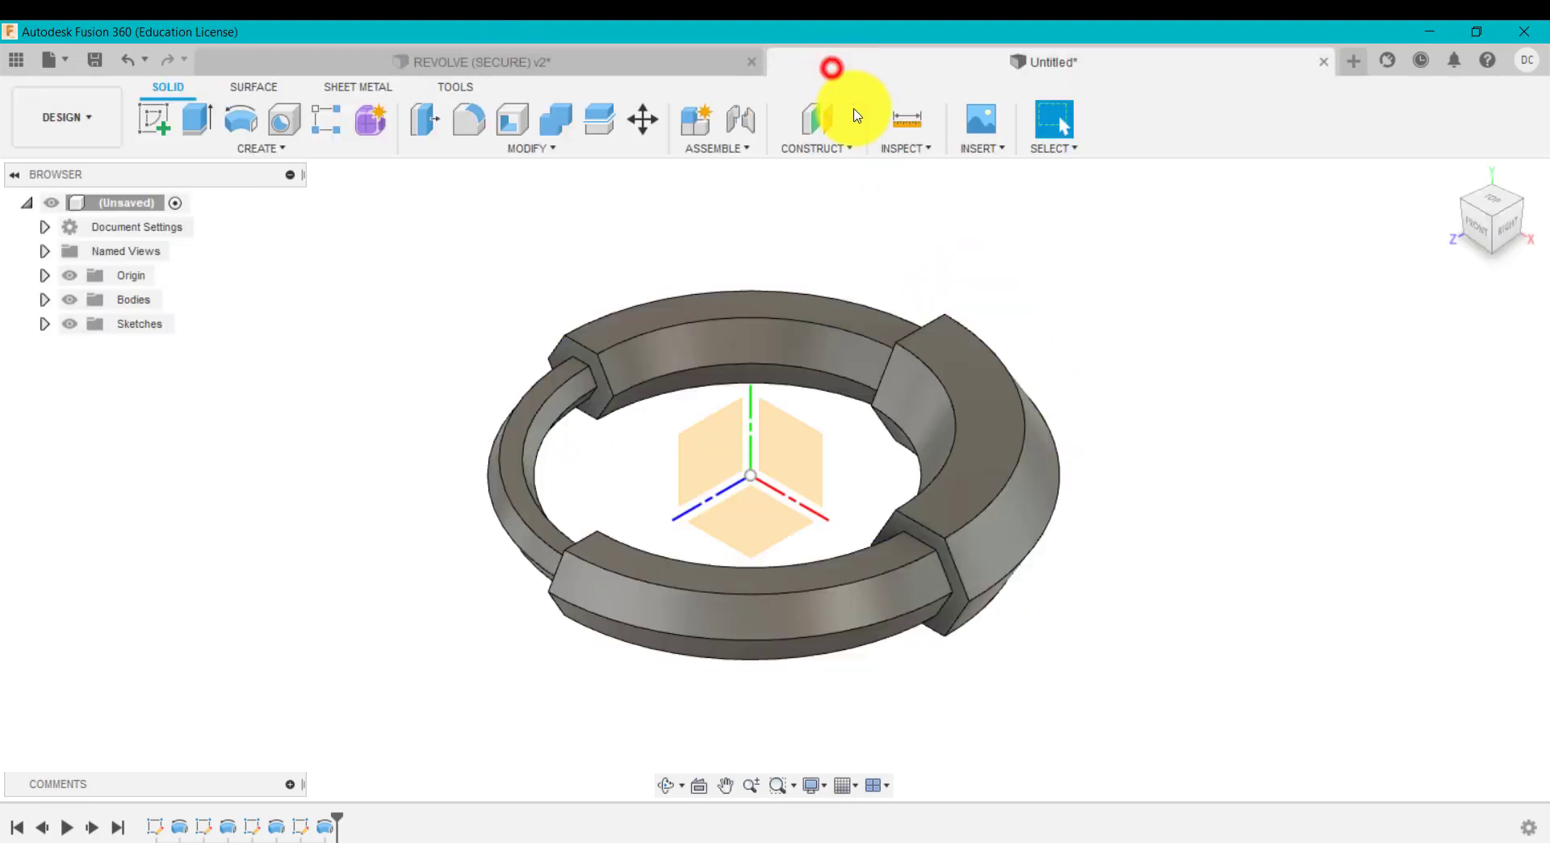
# Step: Edit the last revolve feature from the design history, setting its angle to 45 degrees
pyautogui.rightClick(324, 824)
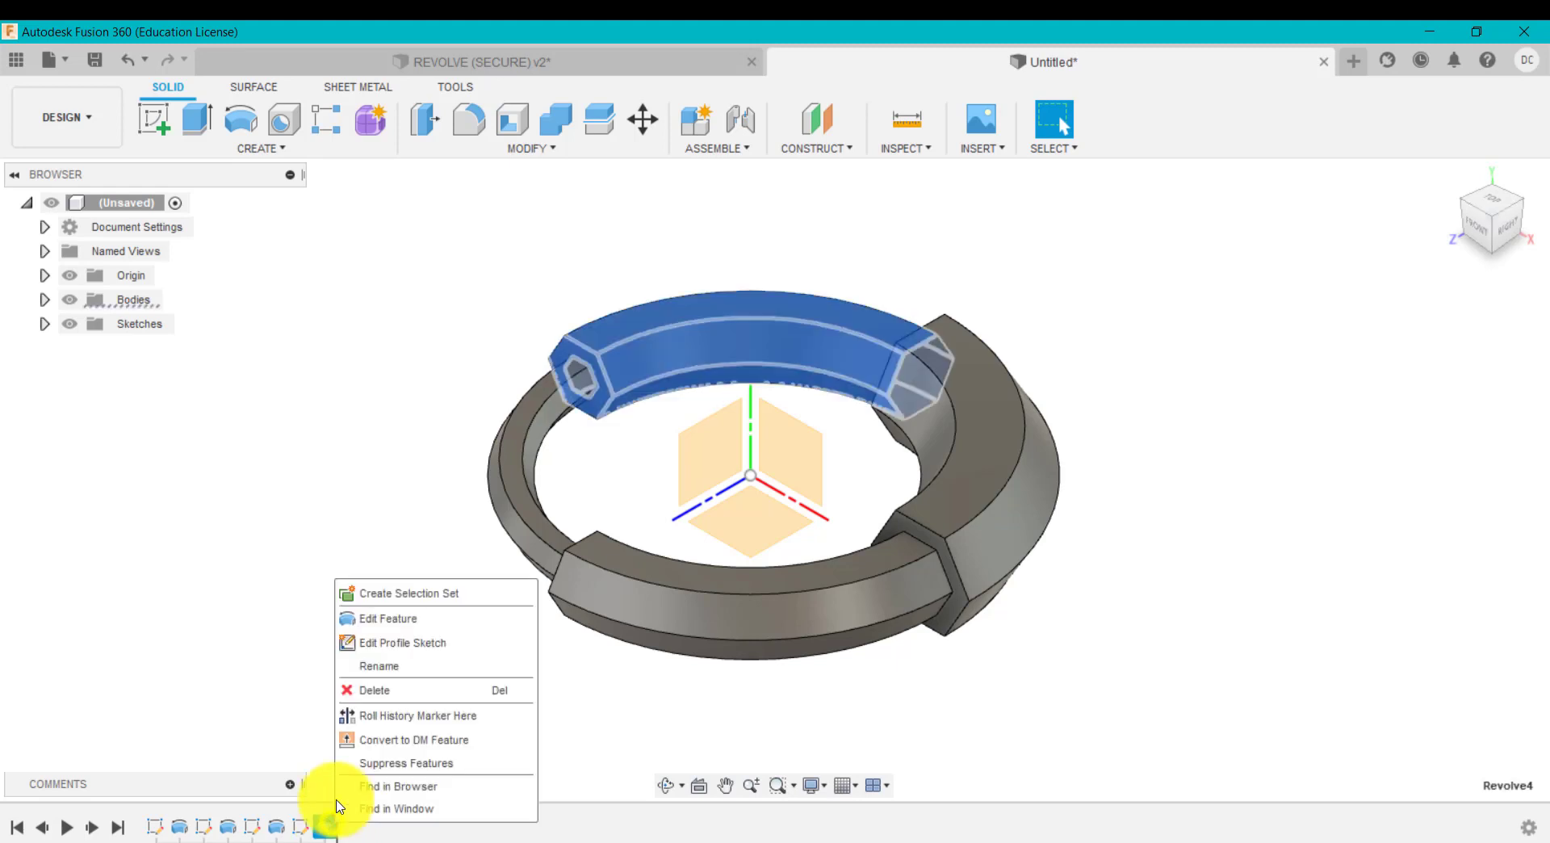
pyautogui.click(395, 618)
pyautogui.moveTo(1432, 400); pyautogui.dragTo(1240, 384)
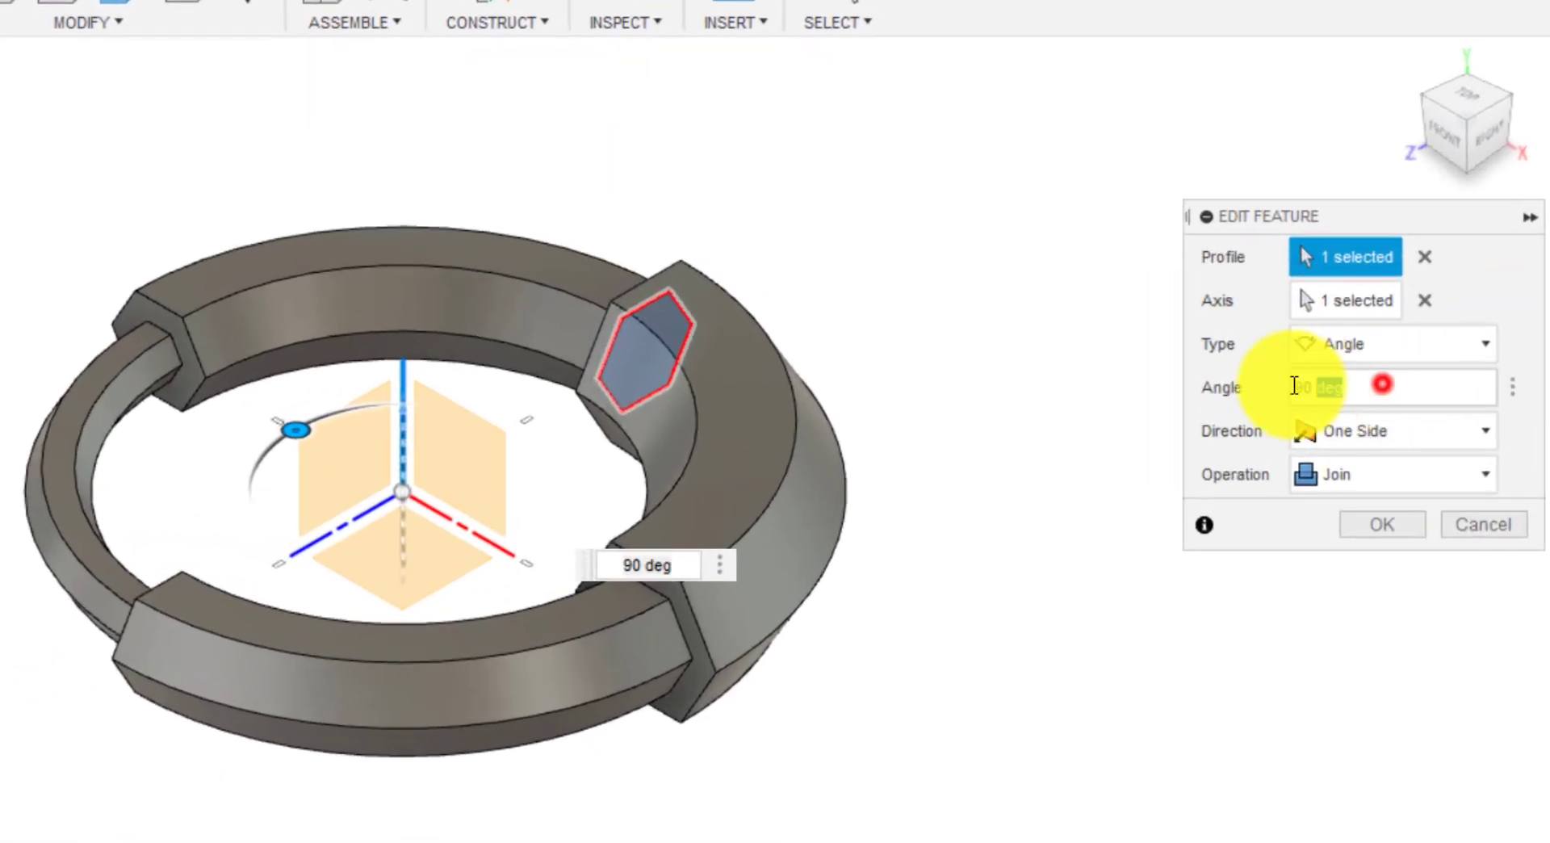
pyautogui.write('45')
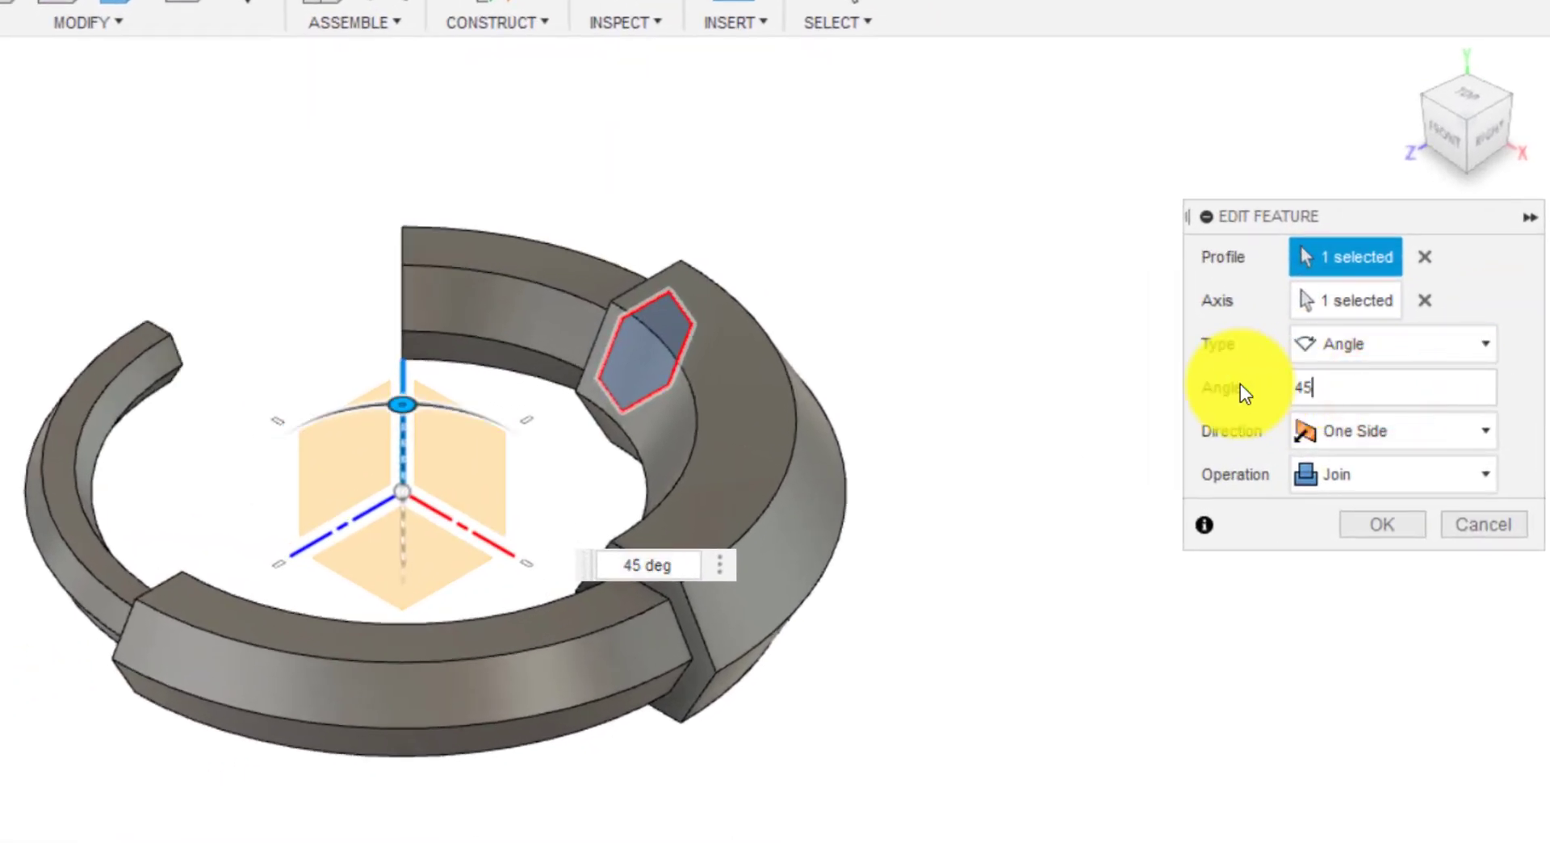
# Step: Try the To extent type for the revolve, ending it at the thinnest segment's free hexagonal end face
pyautogui.click(1375, 346)
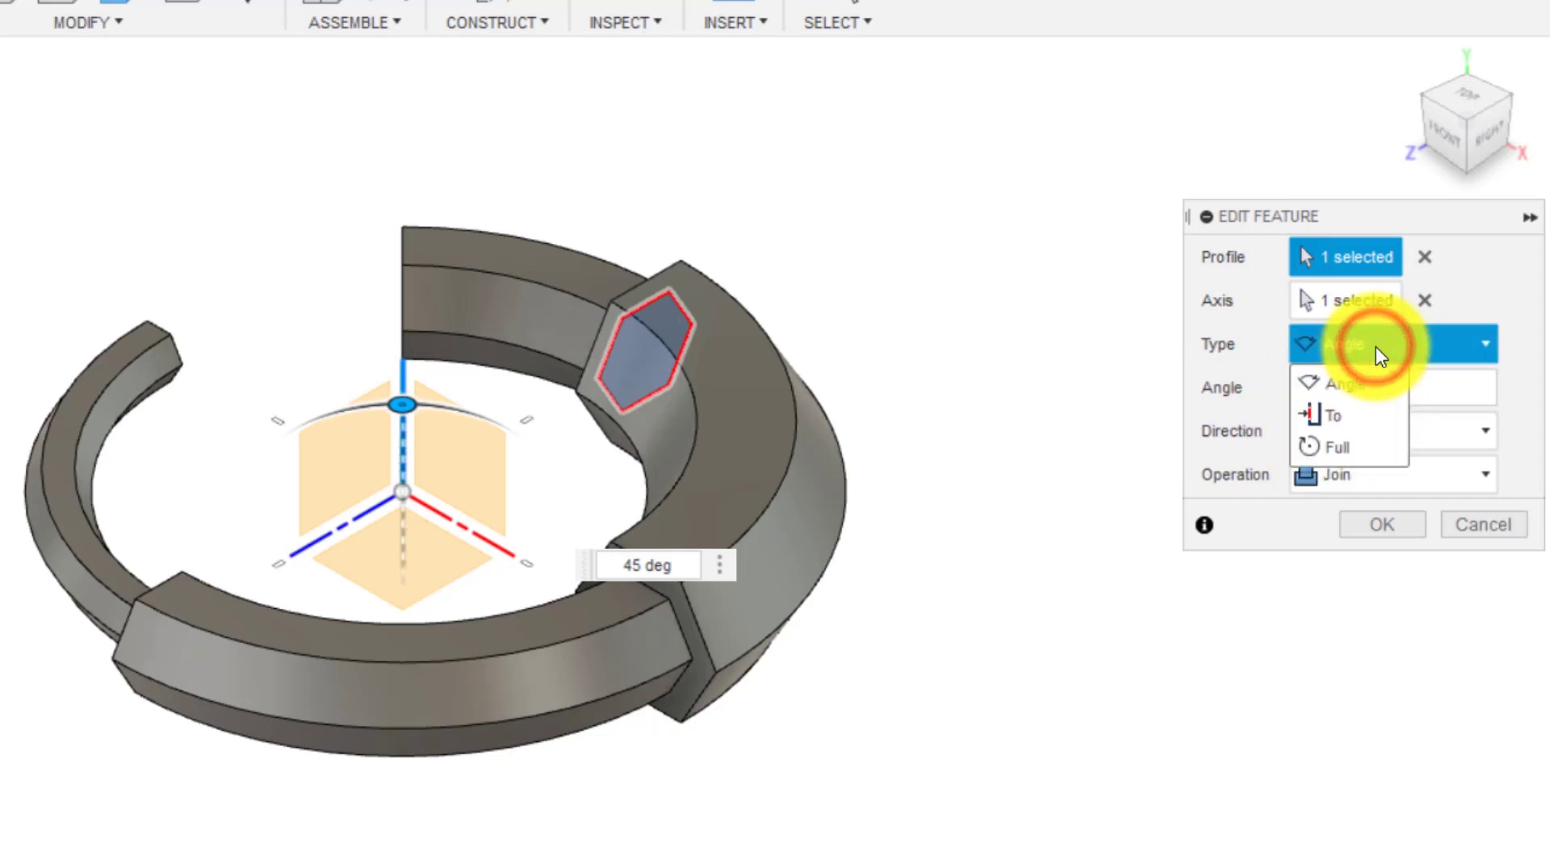
pyautogui.click(1355, 417)
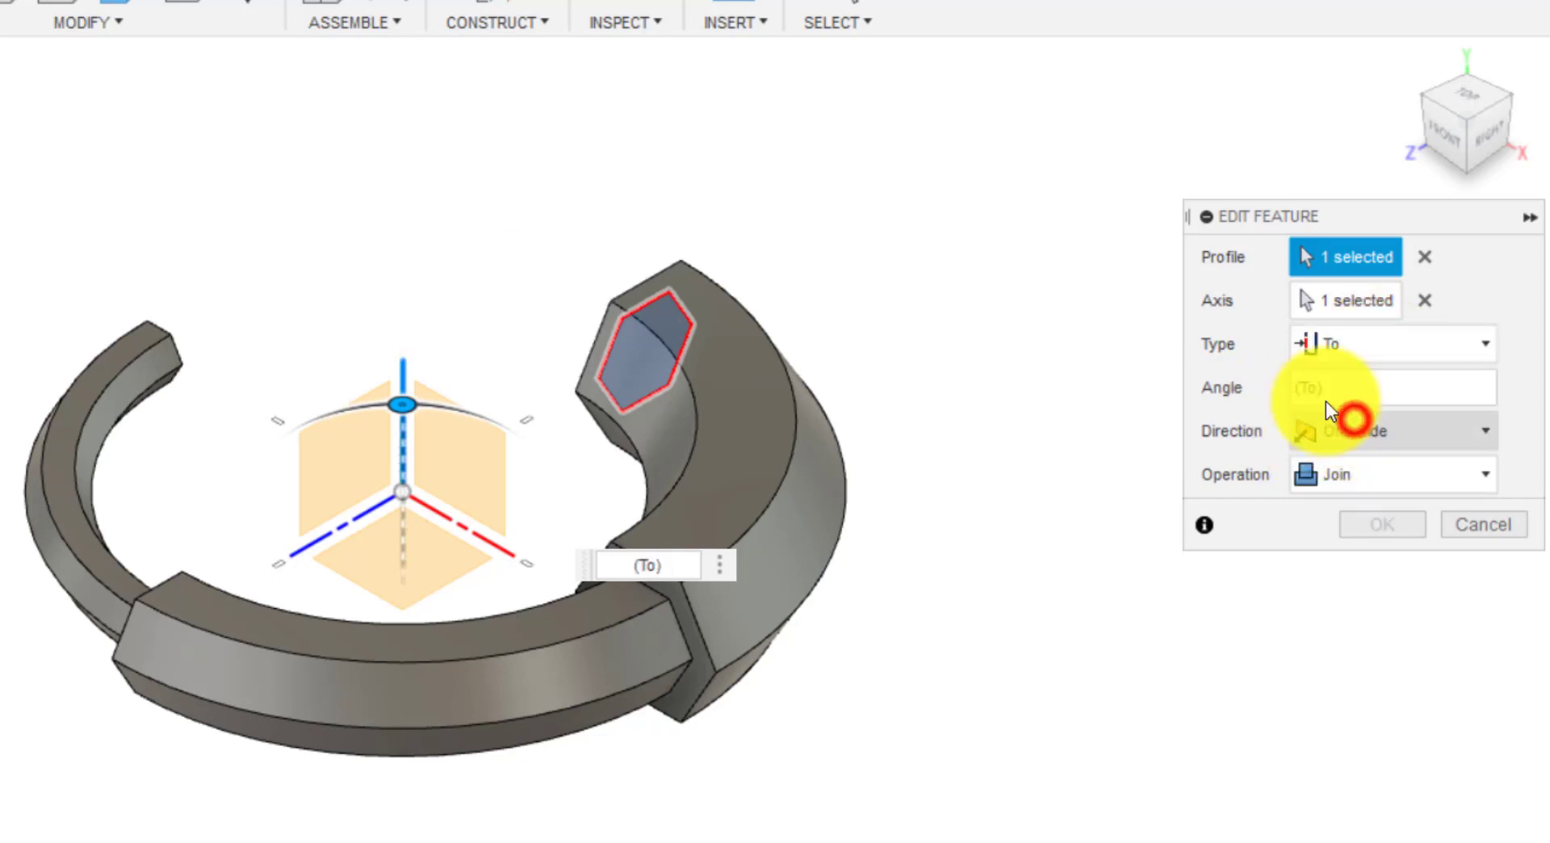
pyautogui.keyDown('shift'); pyautogui.moveTo(415, 220); pyautogui.dragTo(787, 550, button='middle'); pyautogui.keyUp('shift')
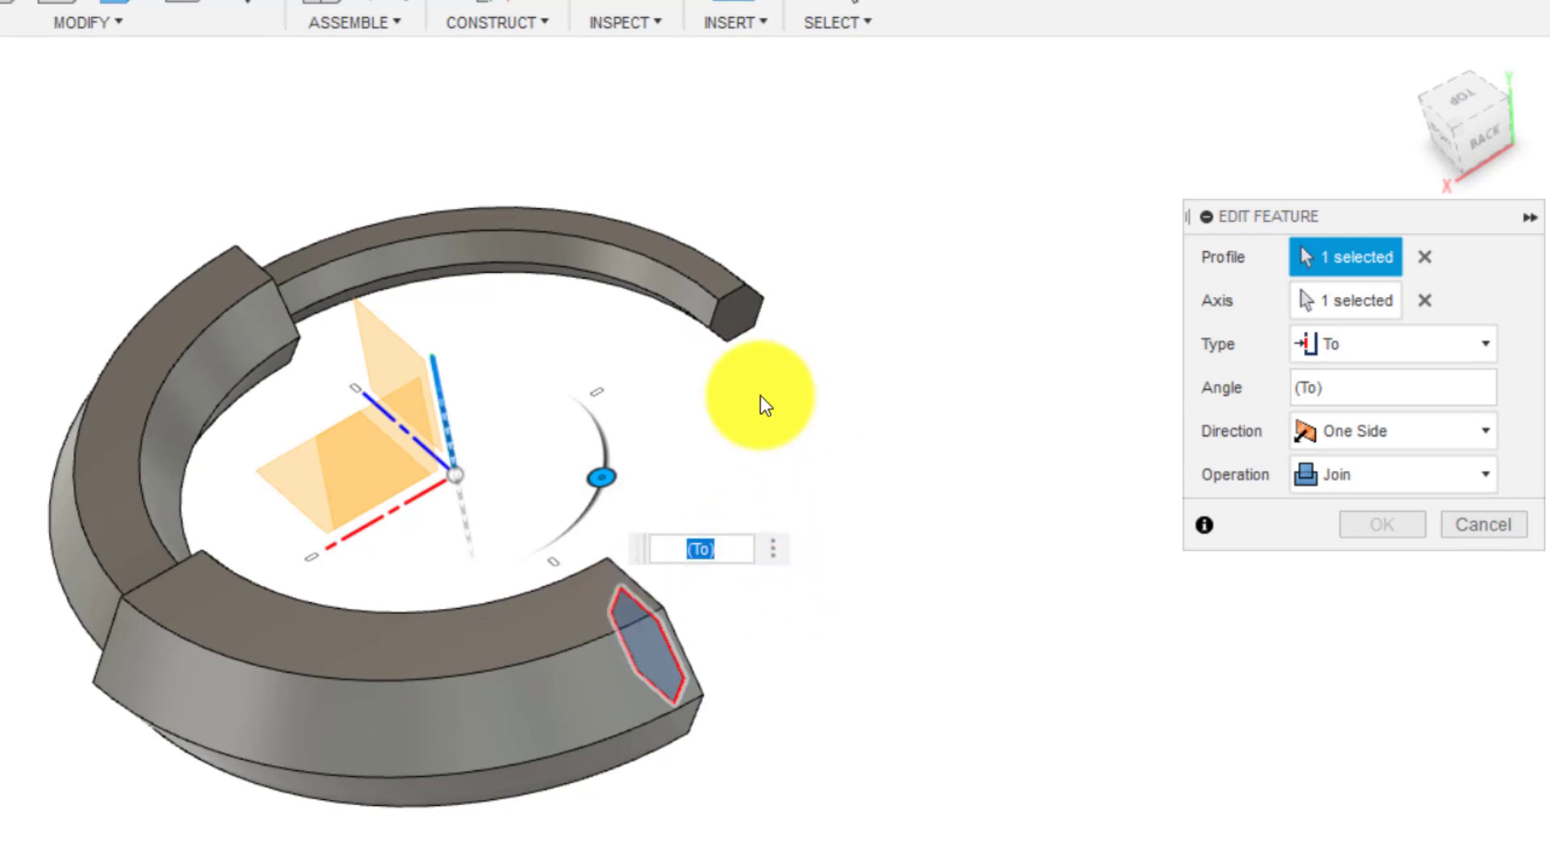
pyautogui.click(743, 316)
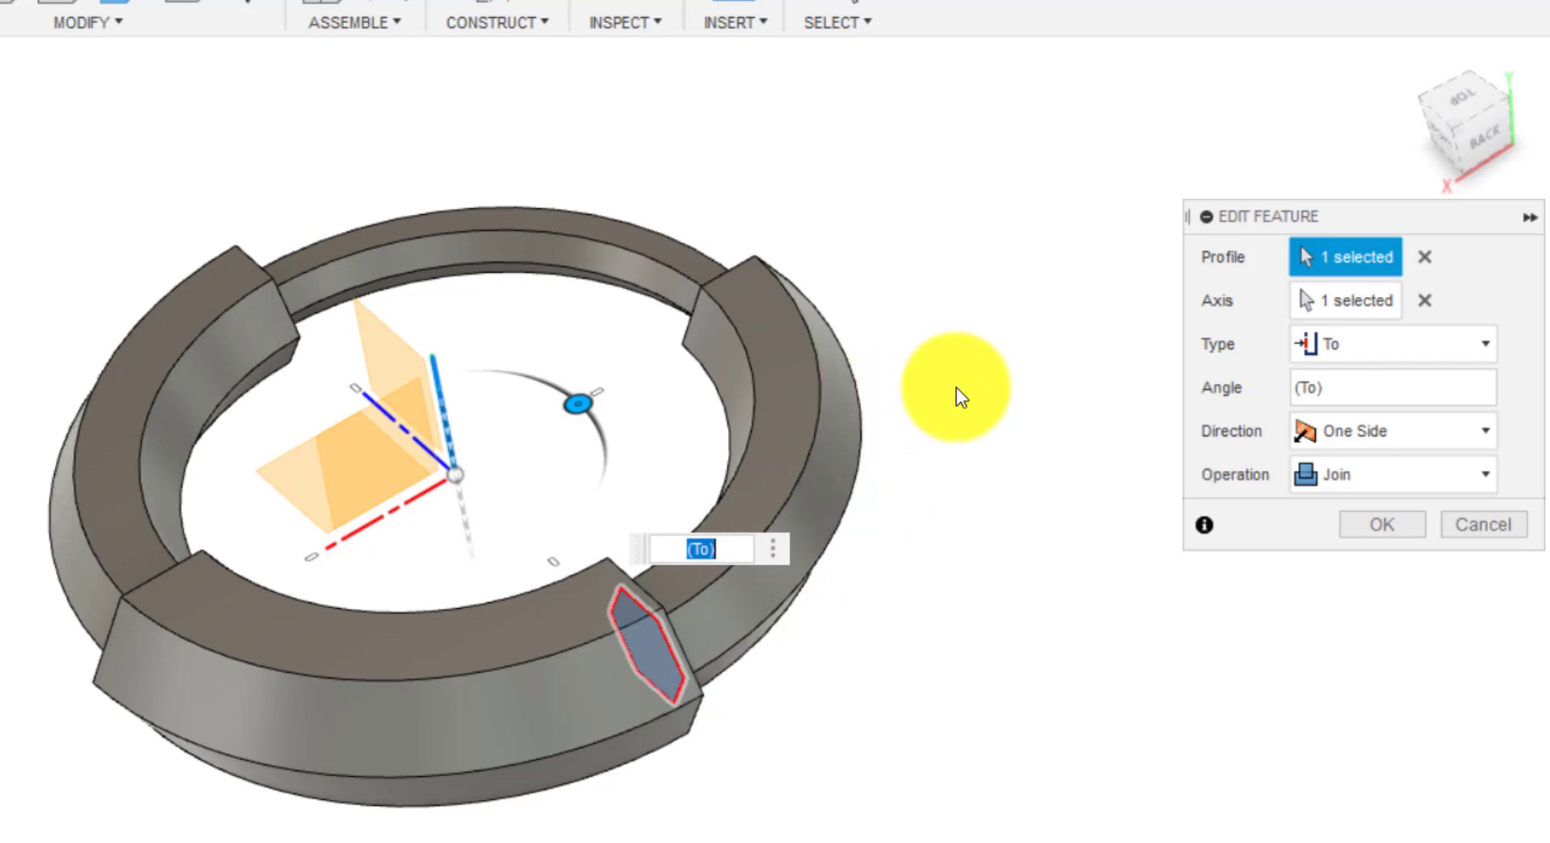
# Step: Switch the revolve back to the Angle extent type at 45 degrees and finish the feature edit
pyautogui.click(1323, 344)
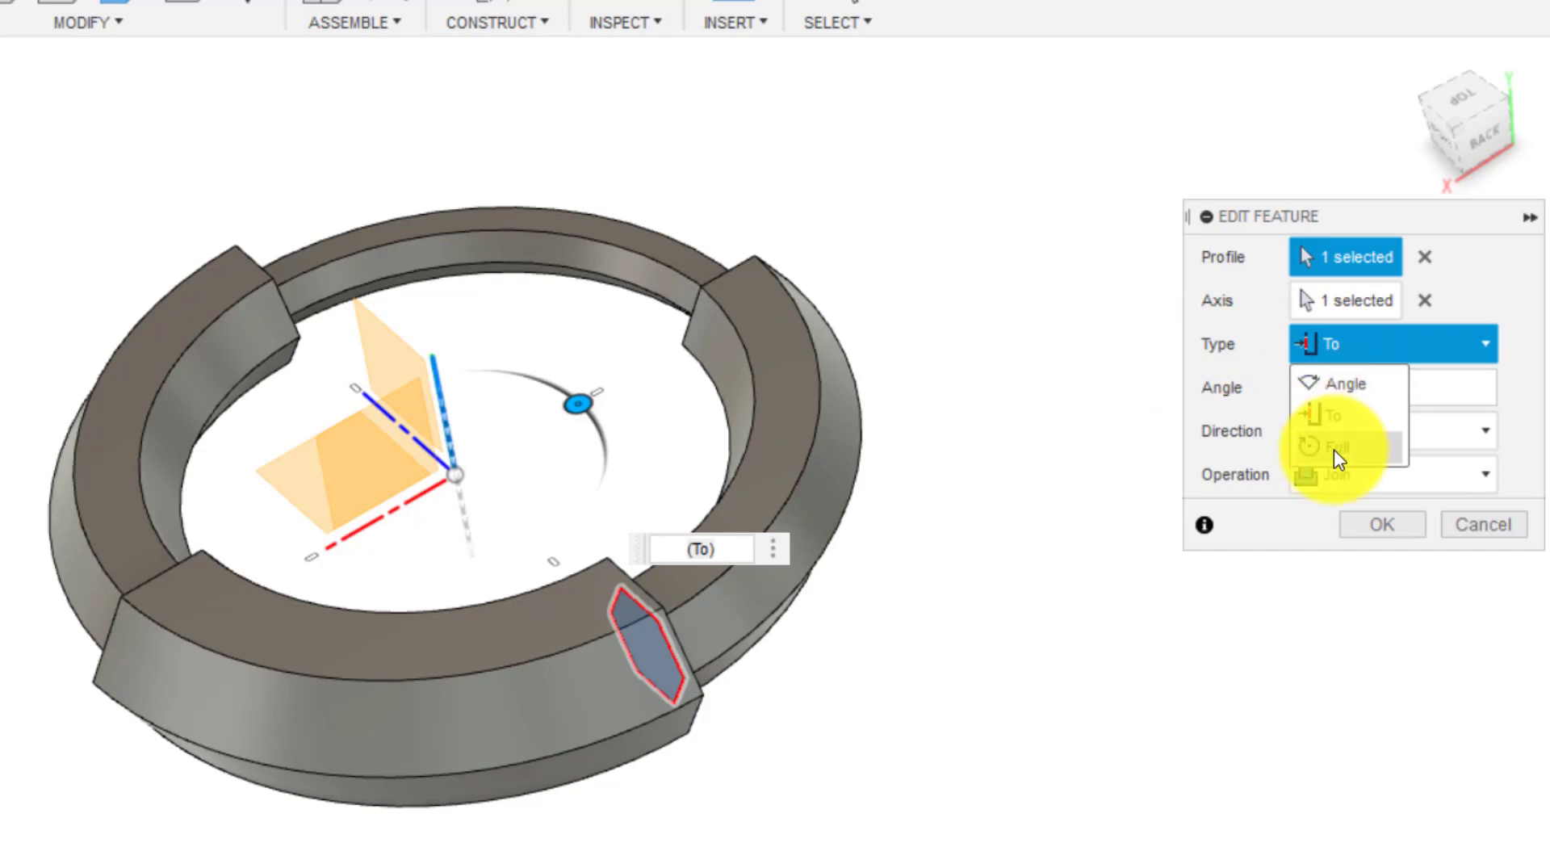
pyautogui.click(1364, 386)
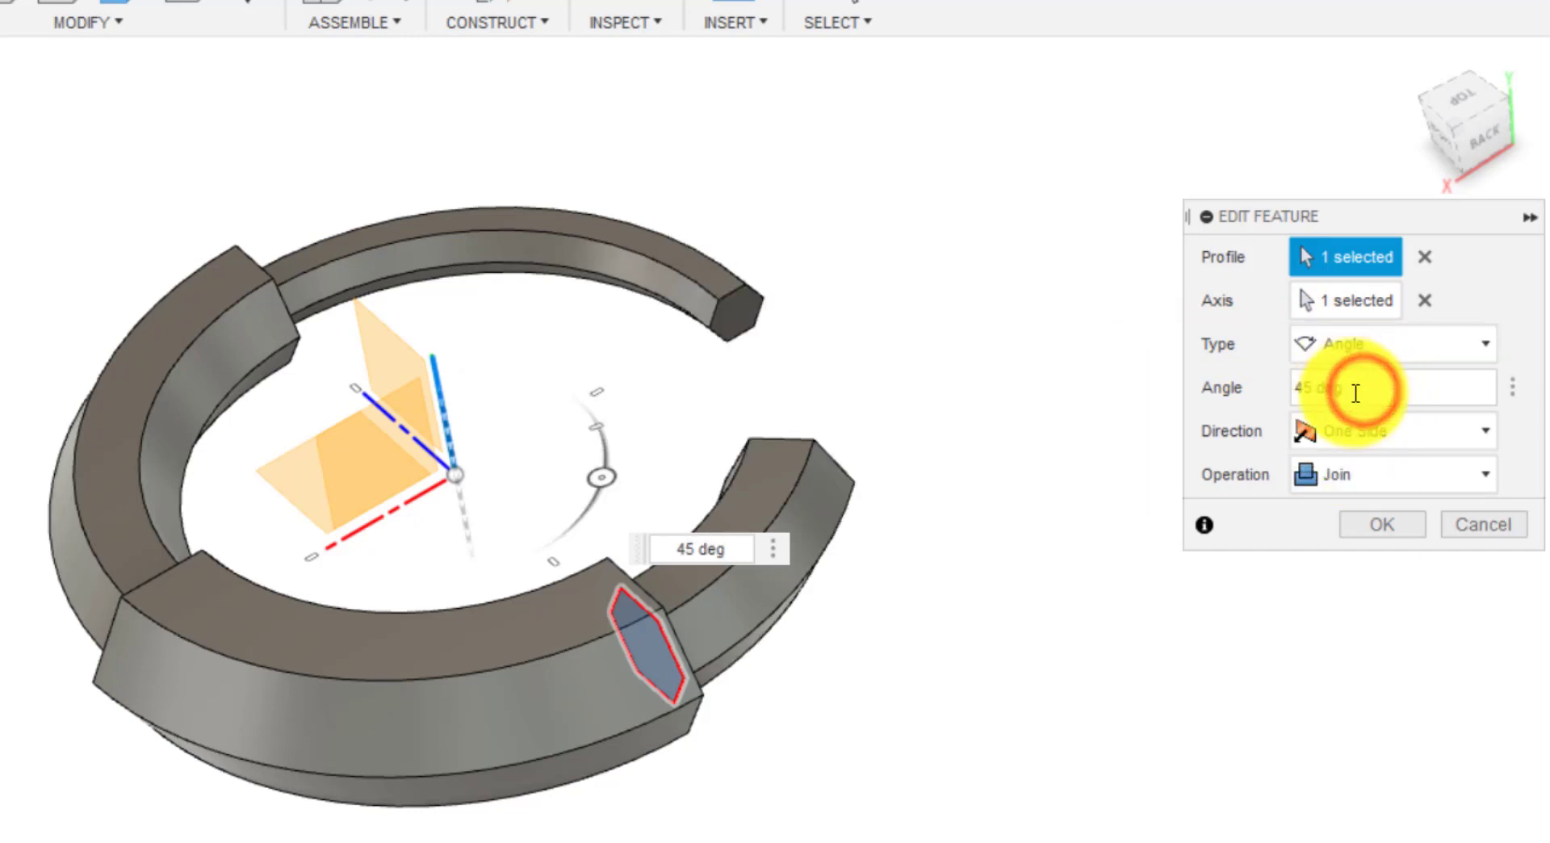
pyautogui.click(1412, 68)
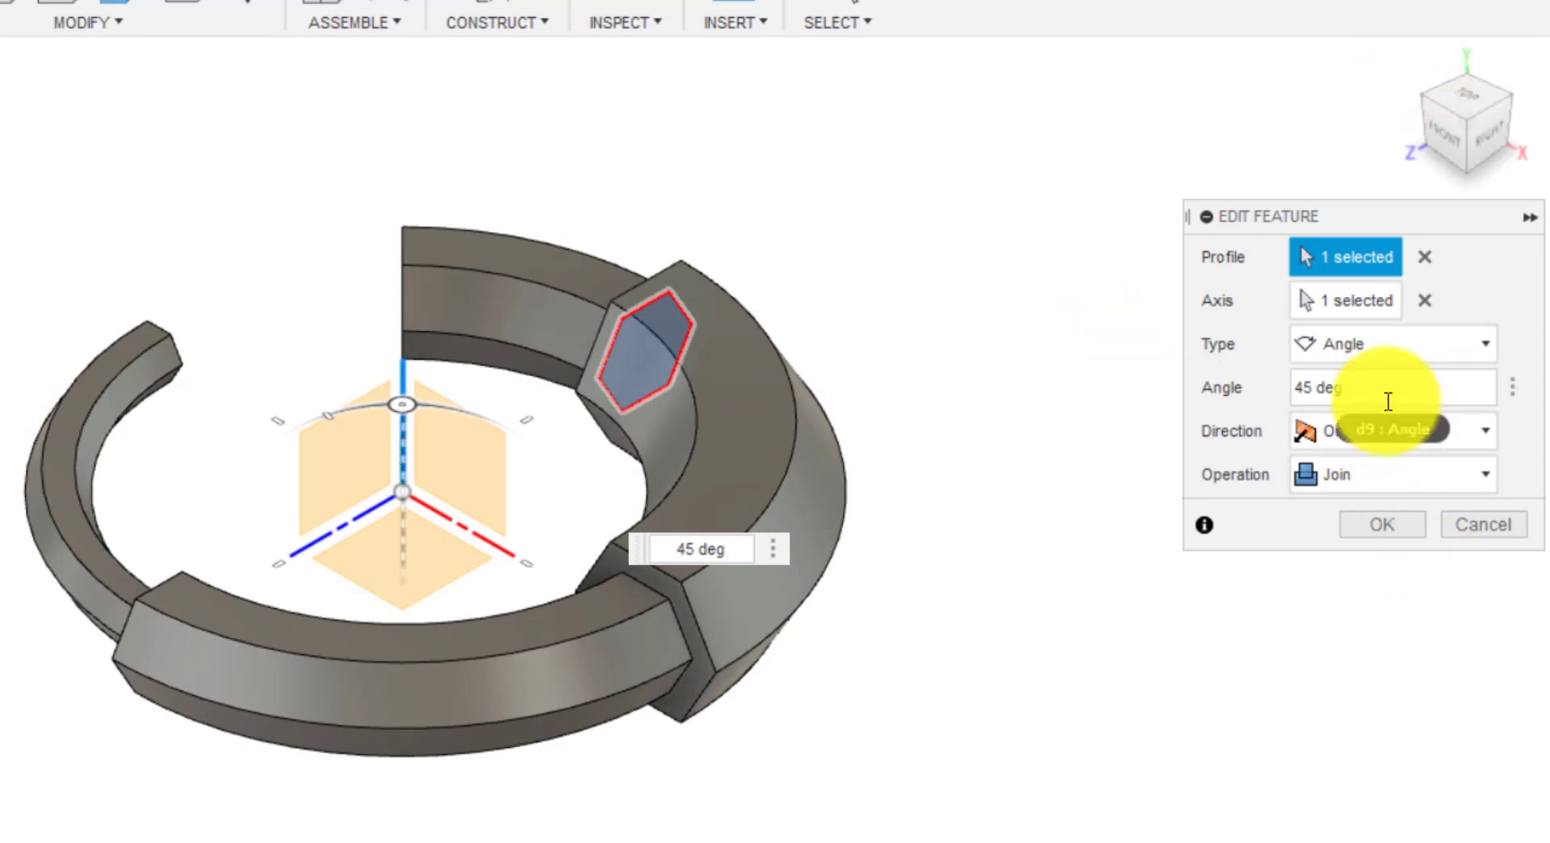
pyautogui.click(1382, 524)
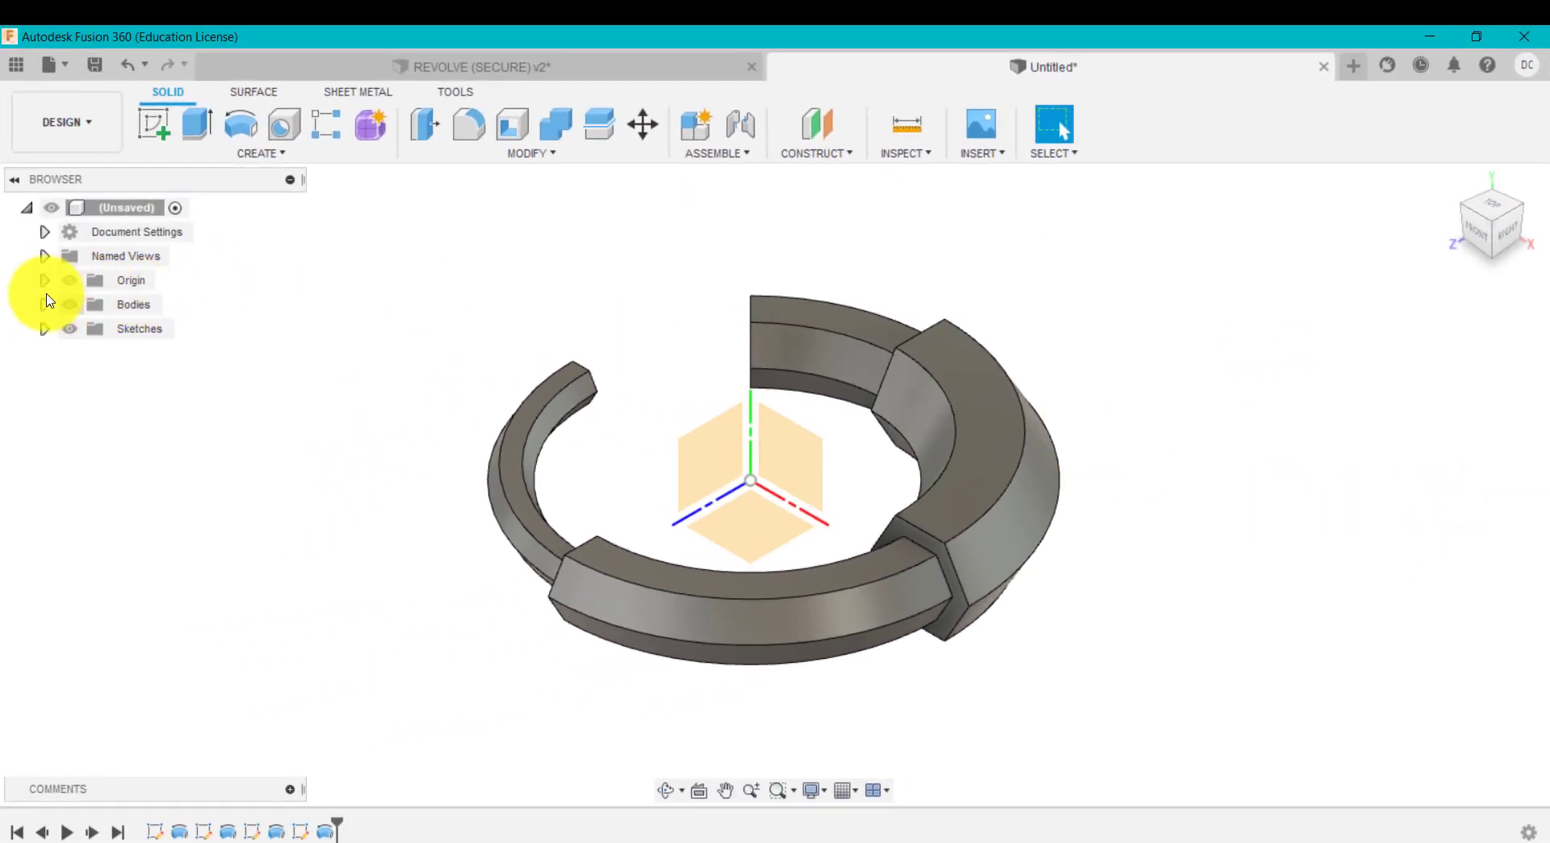
# Step: Hide the origin geometry, expand the list of bodies and highlight Body1 in the model
pyautogui.click(69, 280)
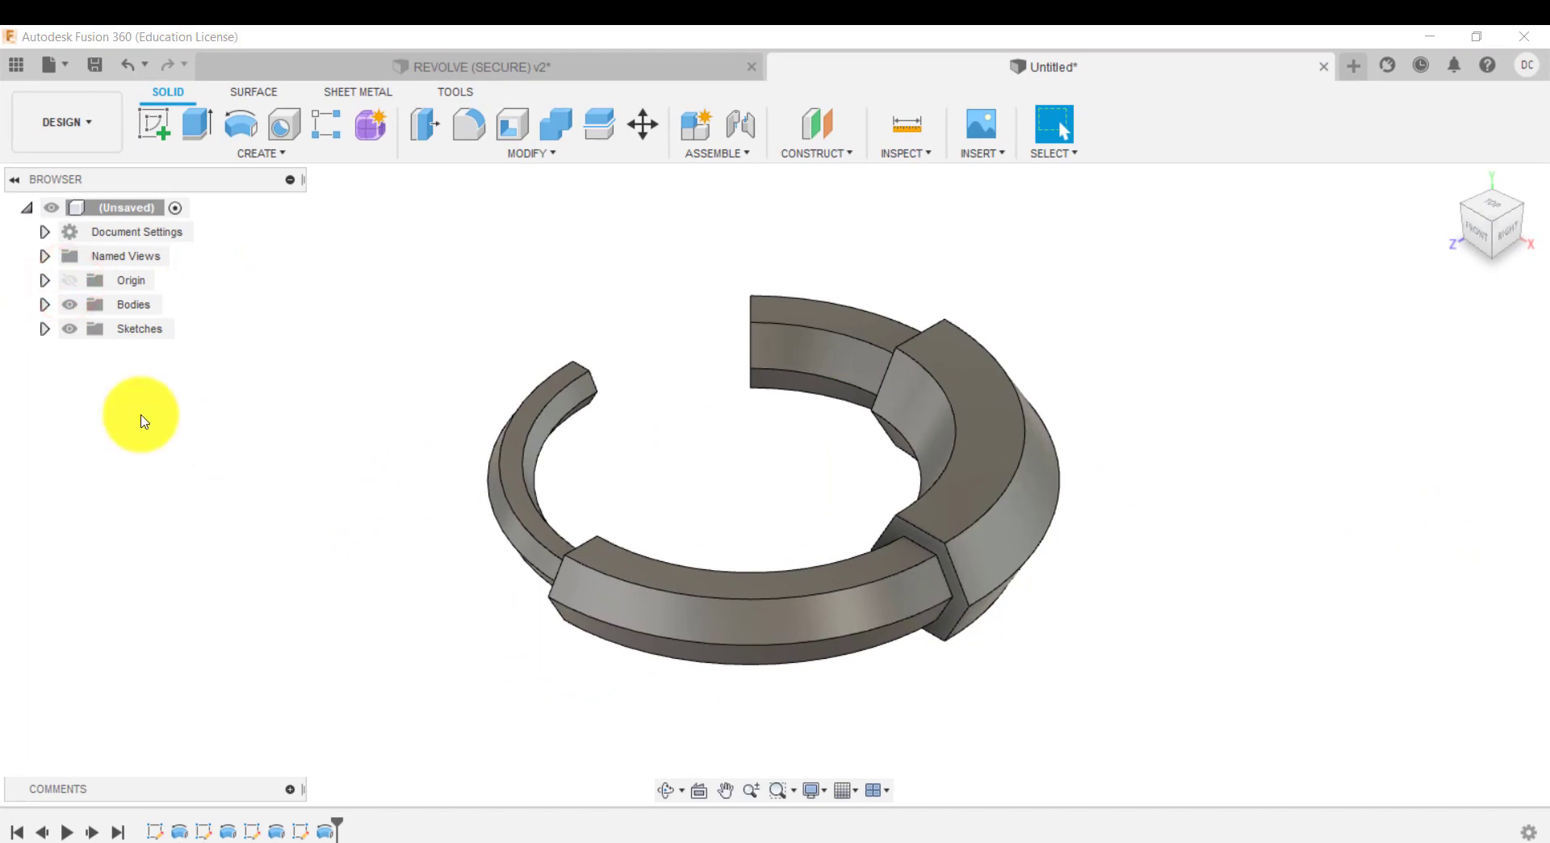
pyautogui.click(45, 304)
pyautogui.click(155, 330)
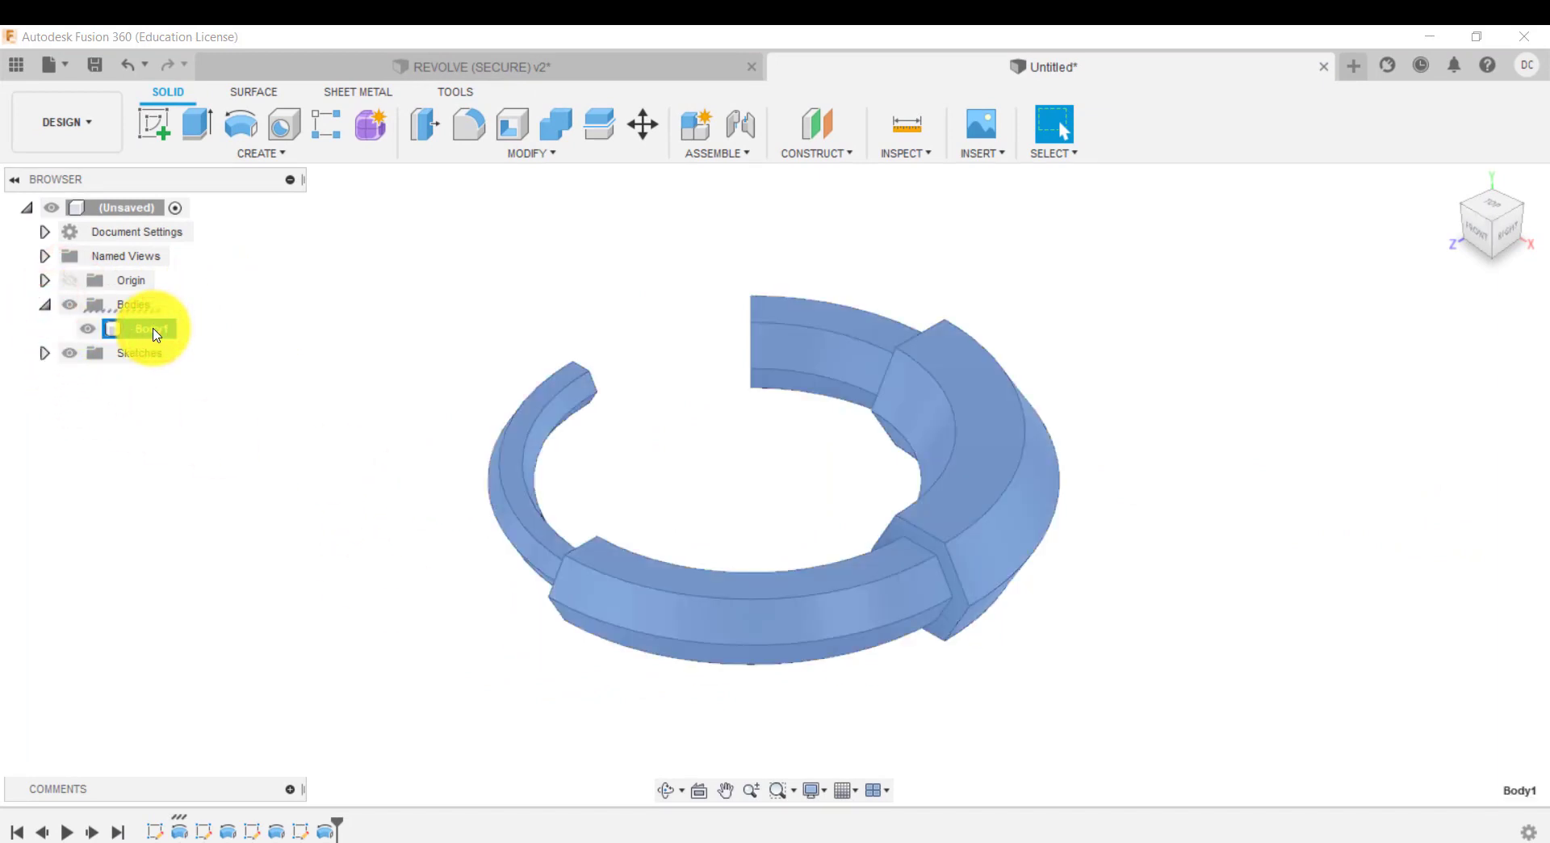
pyautogui.click(207, 380)
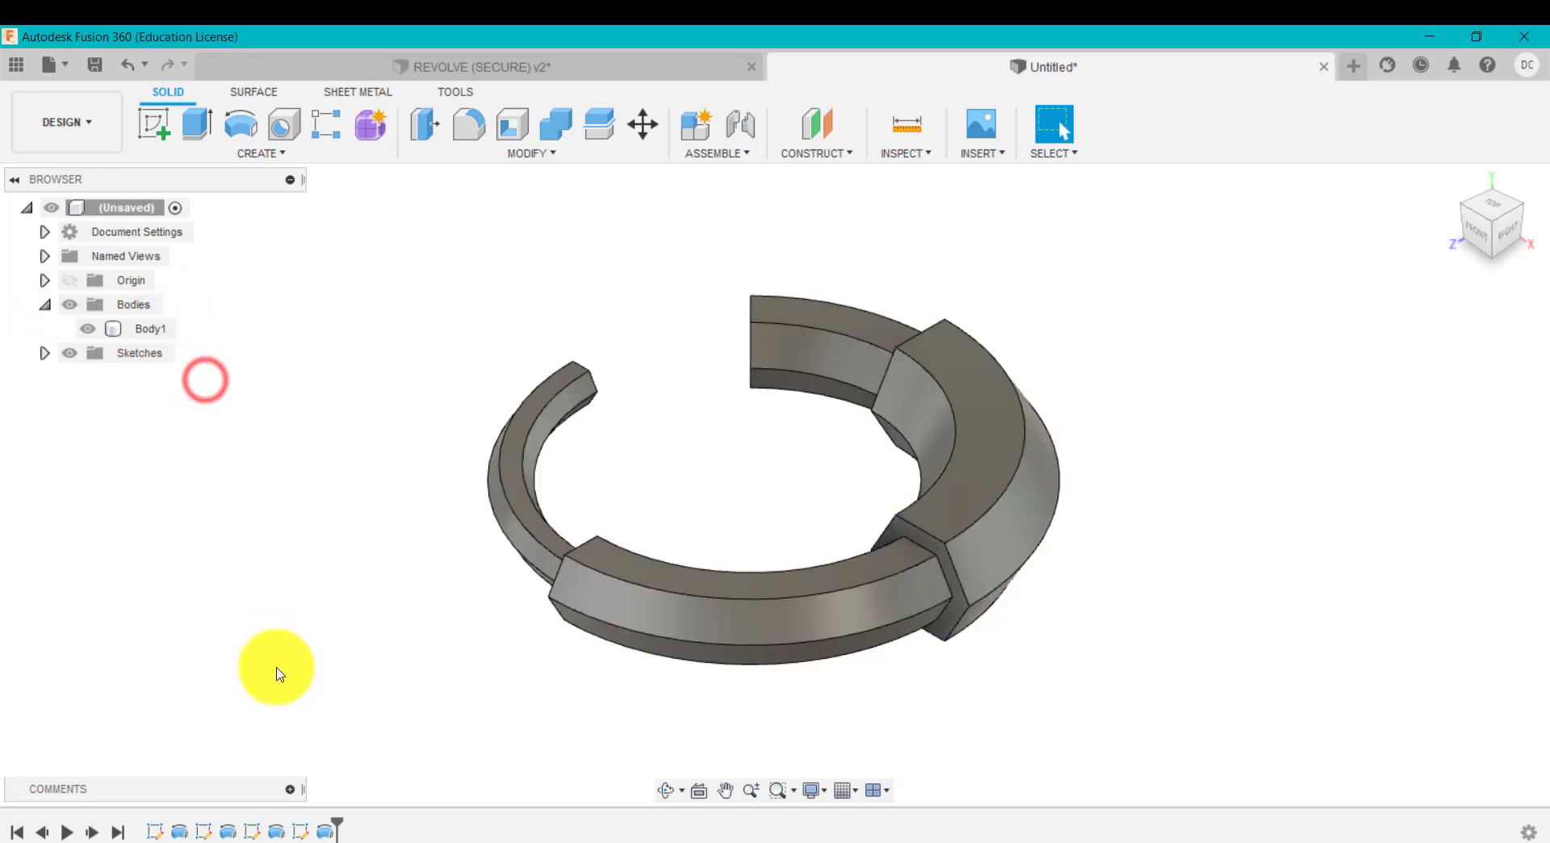
pyautogui.rightClick(181, 834)
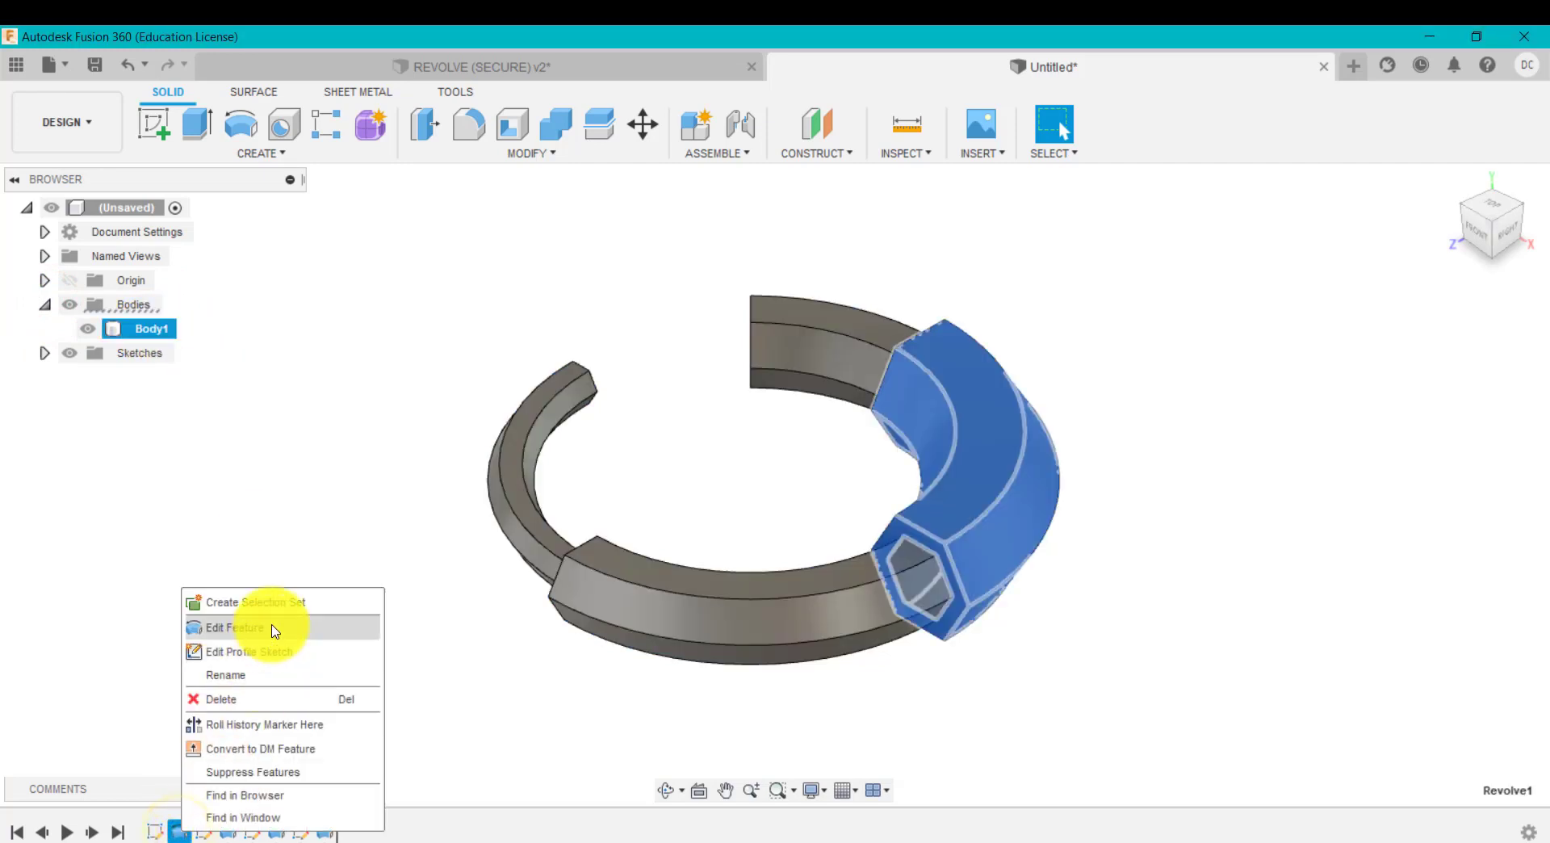
pyautogui.click(271, 626)
pyautogui.click(1406, 469)
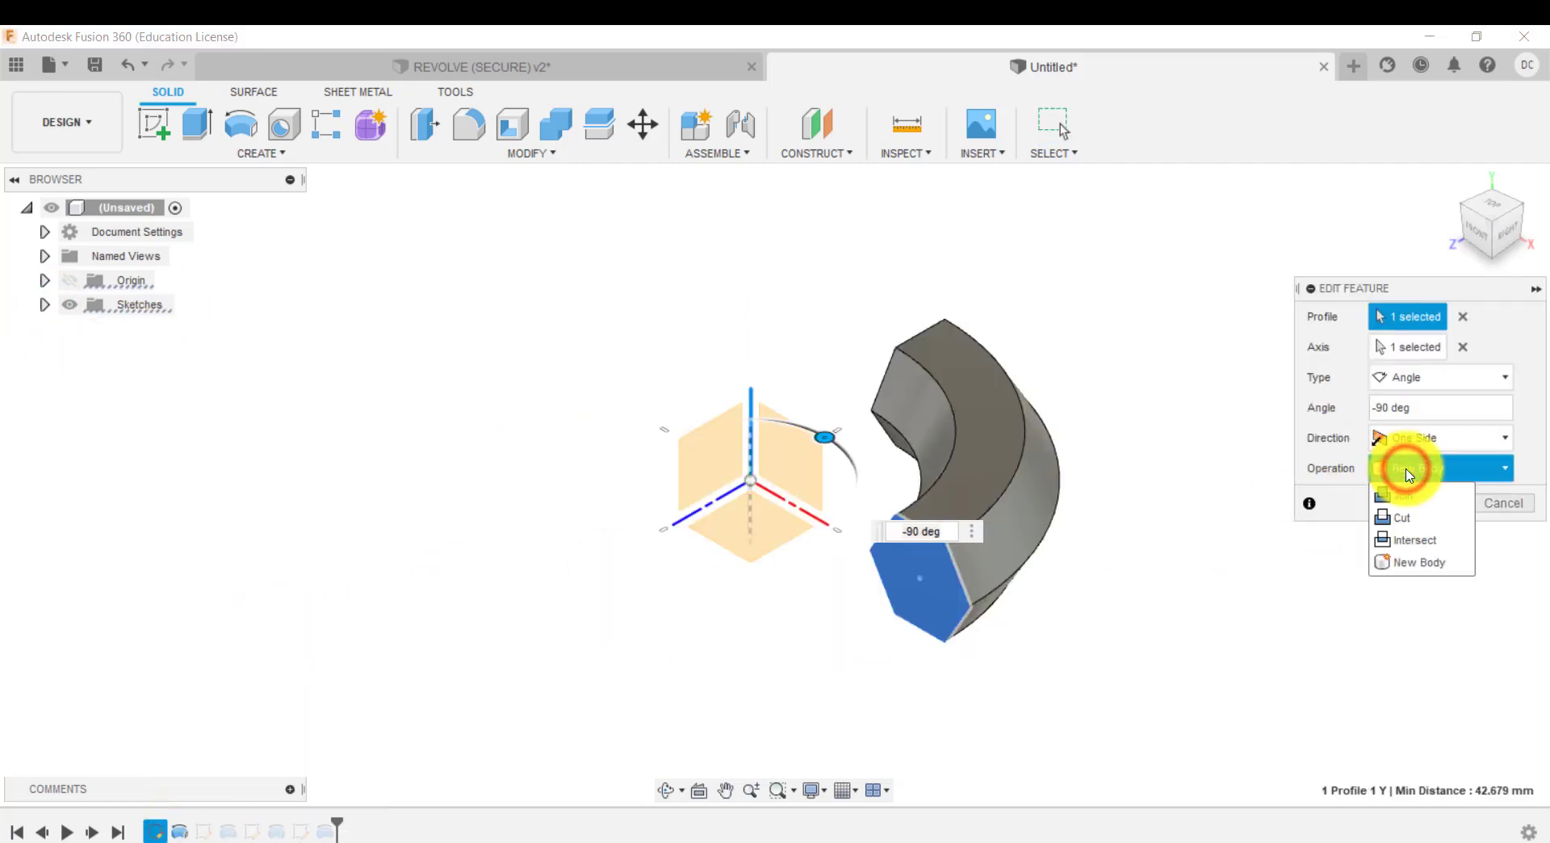
pyautogui.click(1497, 503)
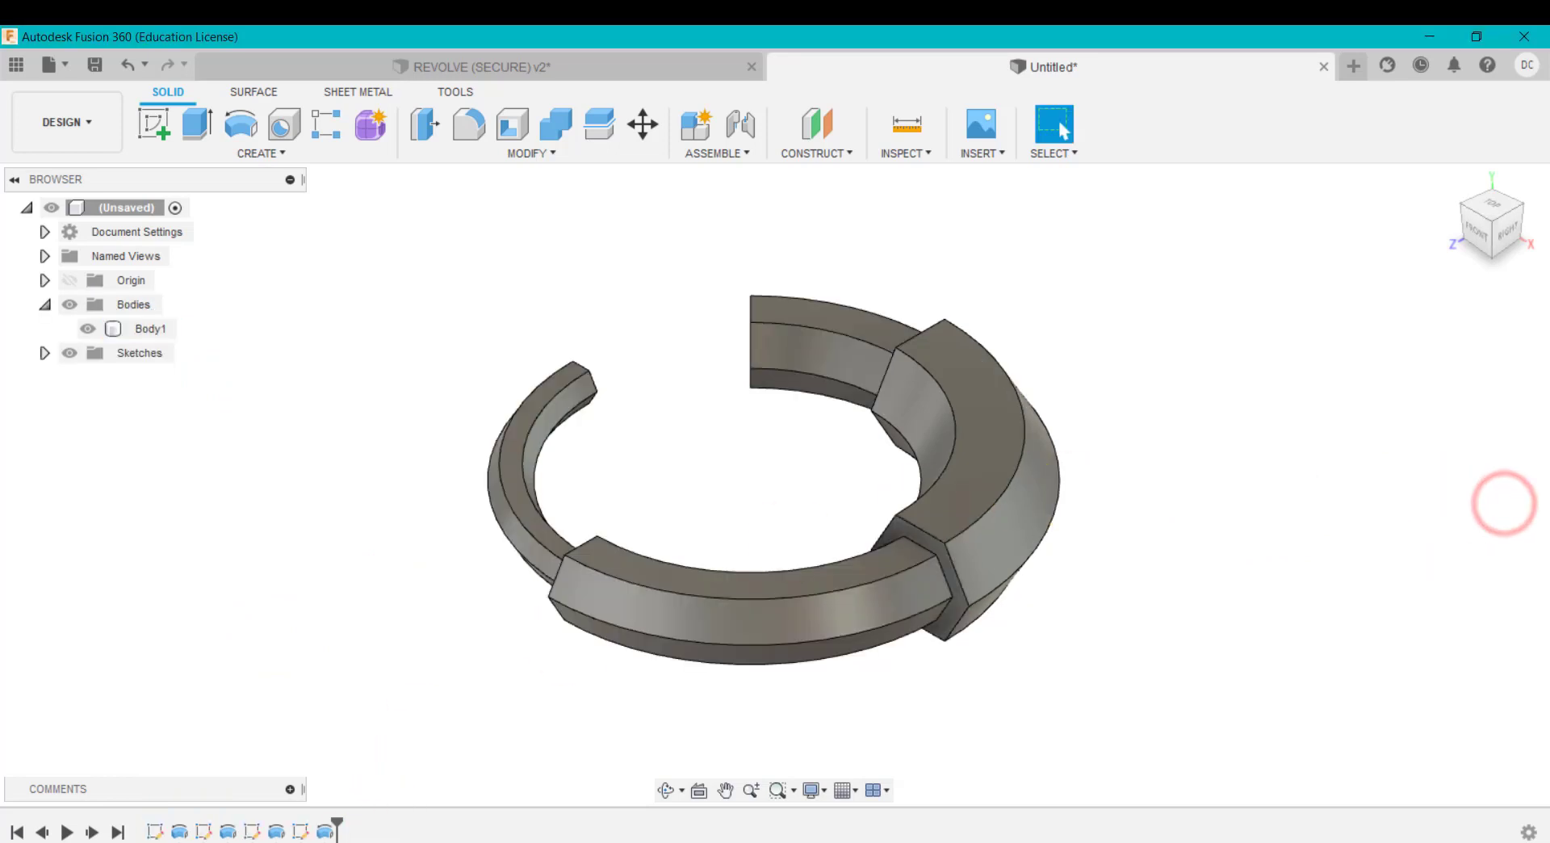
# Step: Edit the second revolve feature from the design history, changing its operation to New Body
pyautogui.rightClick(225, 834)
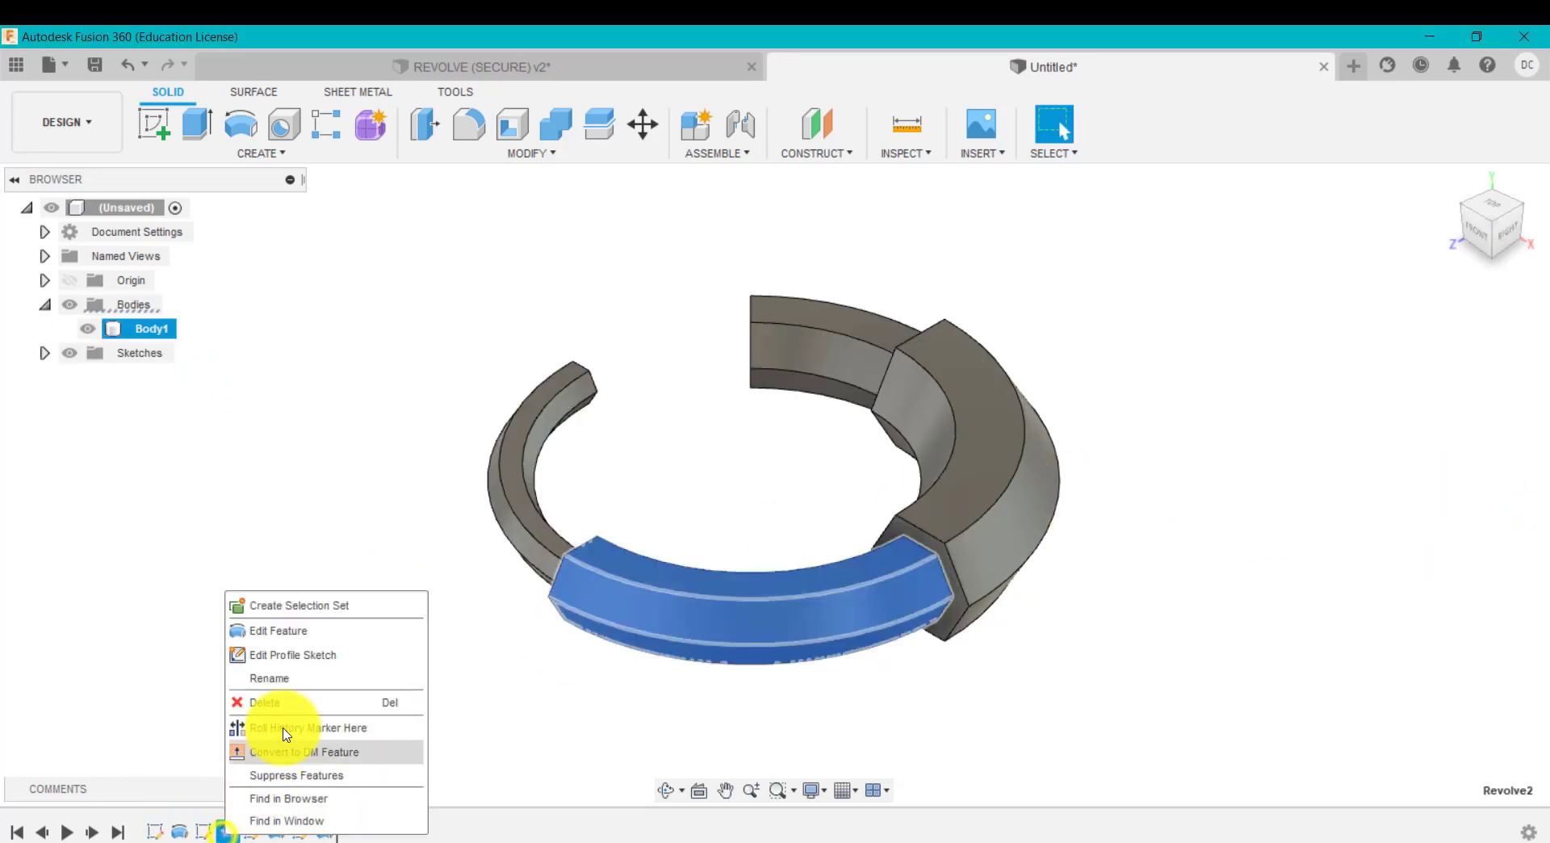
pyautogui.click(305, 635)
pyautogui.click(1434, 468)
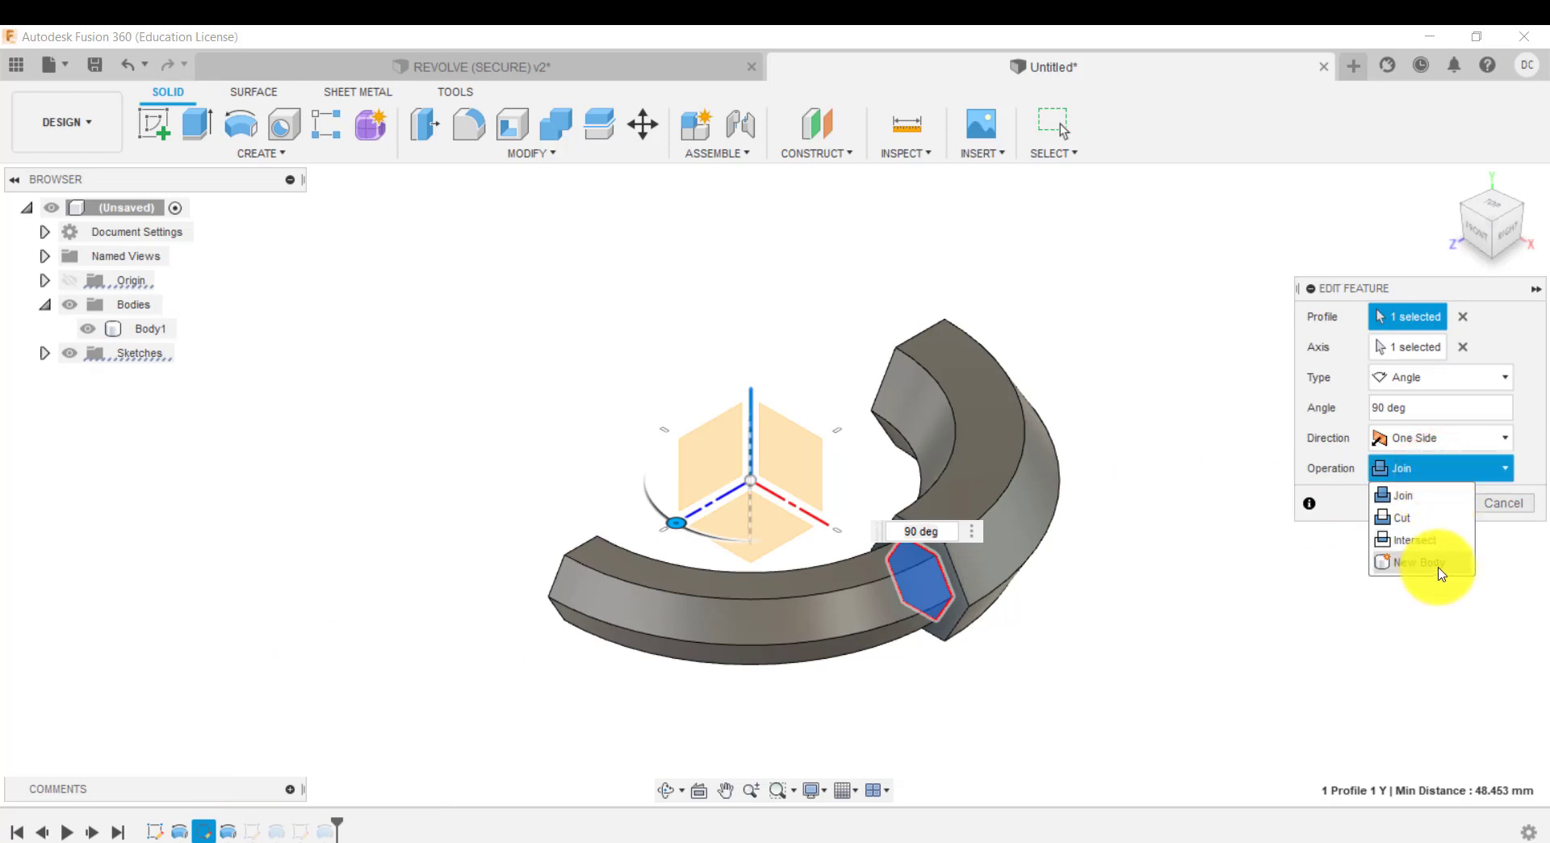
pyautogui.click(1437, 563)
pyautogui.click(1444, 503)
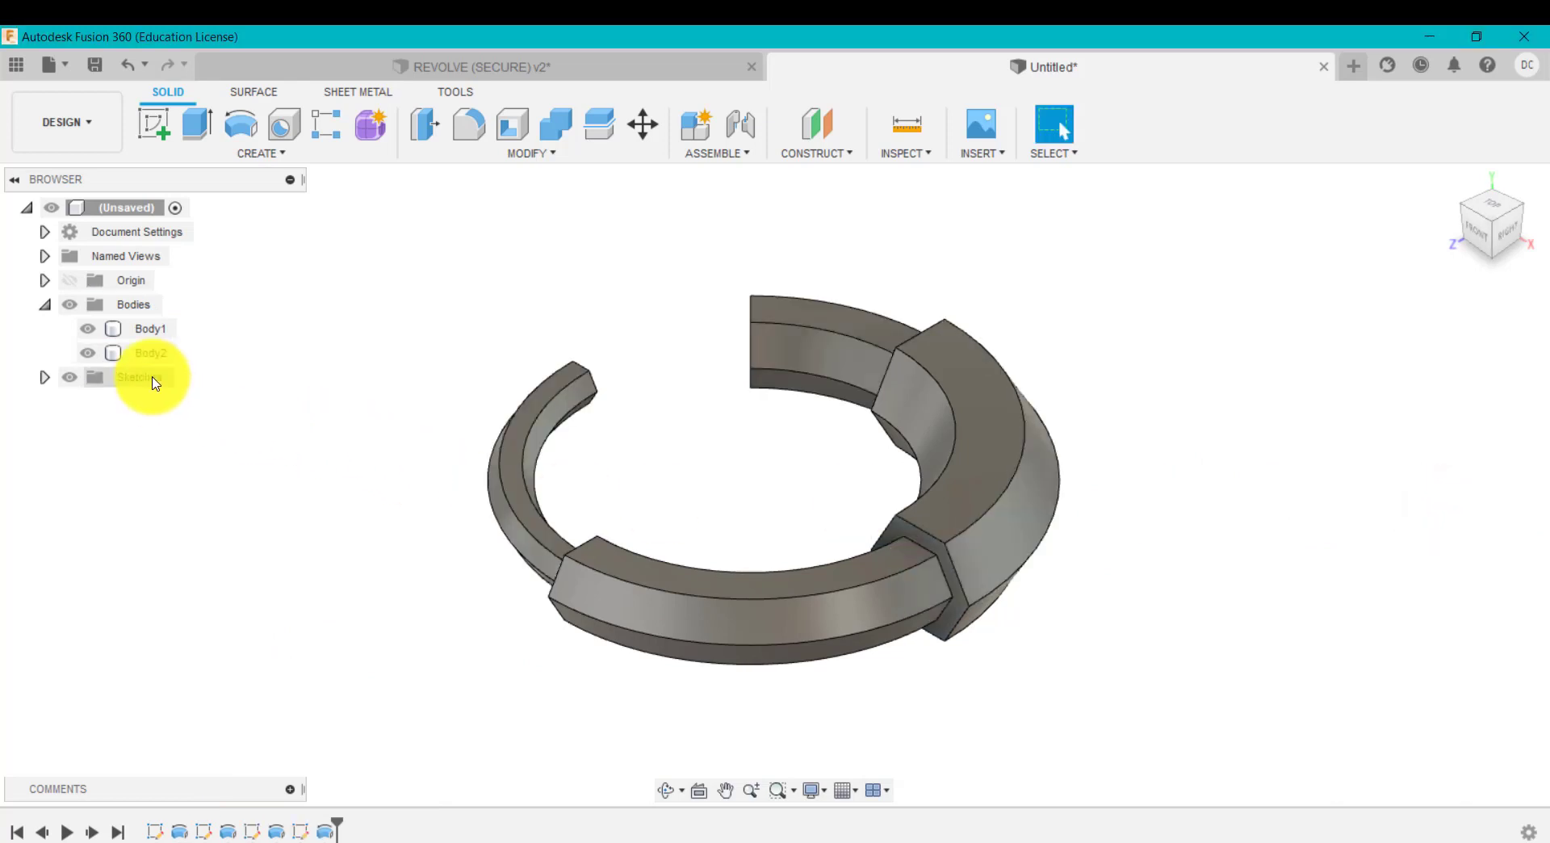
# Step: Hide and show Body1 and Body2 in turn to check which ring segments belong to each body
pyautogui.click(113, 355)
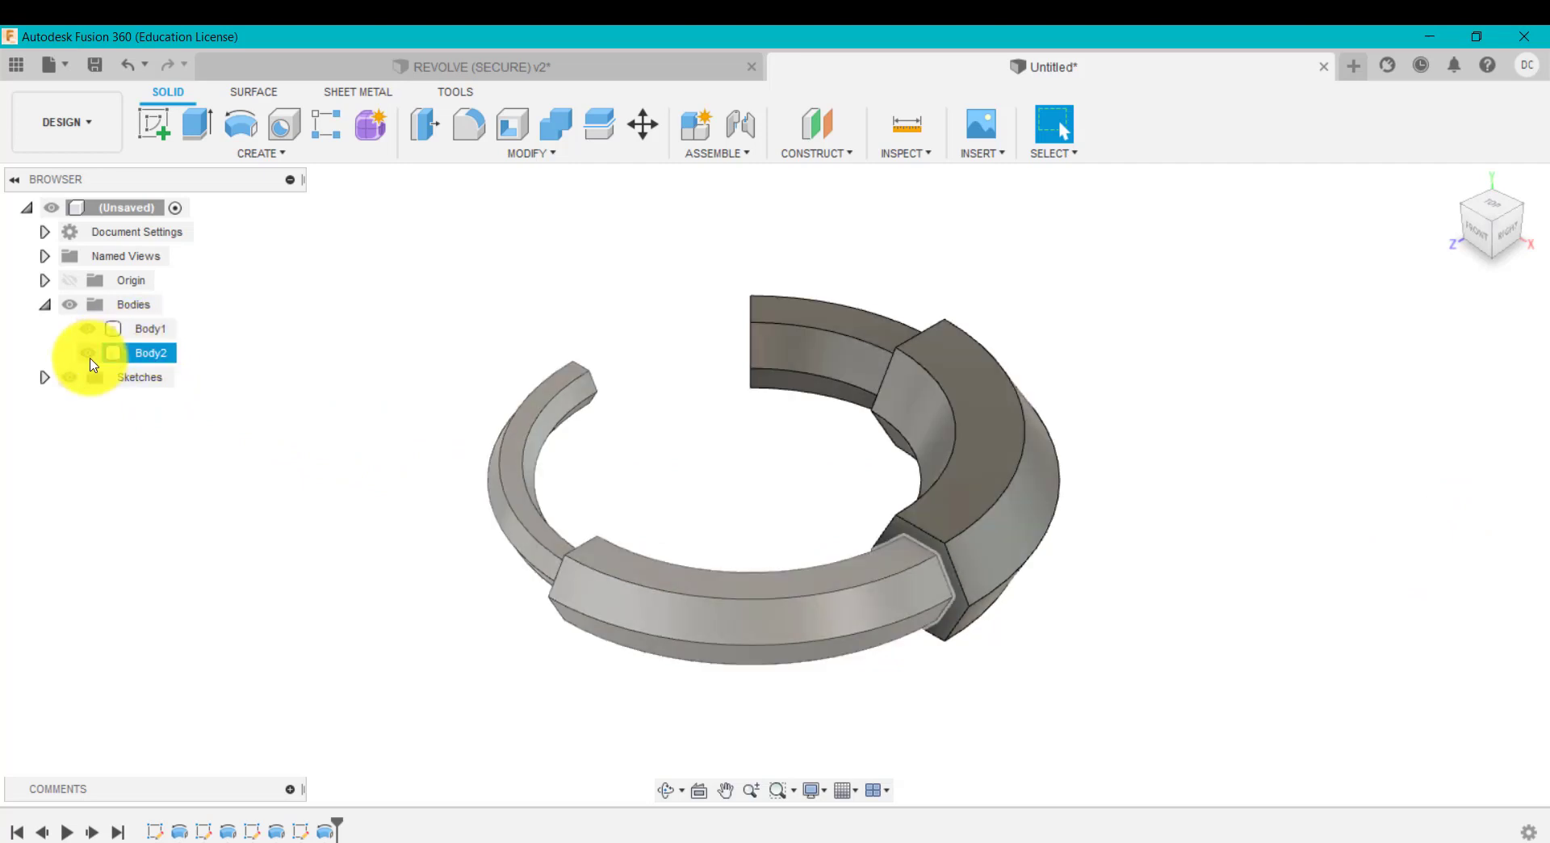
pyautogui.click(86, 352)
pyautogui.click(86, 335)
pyautogui.click(84, 349)
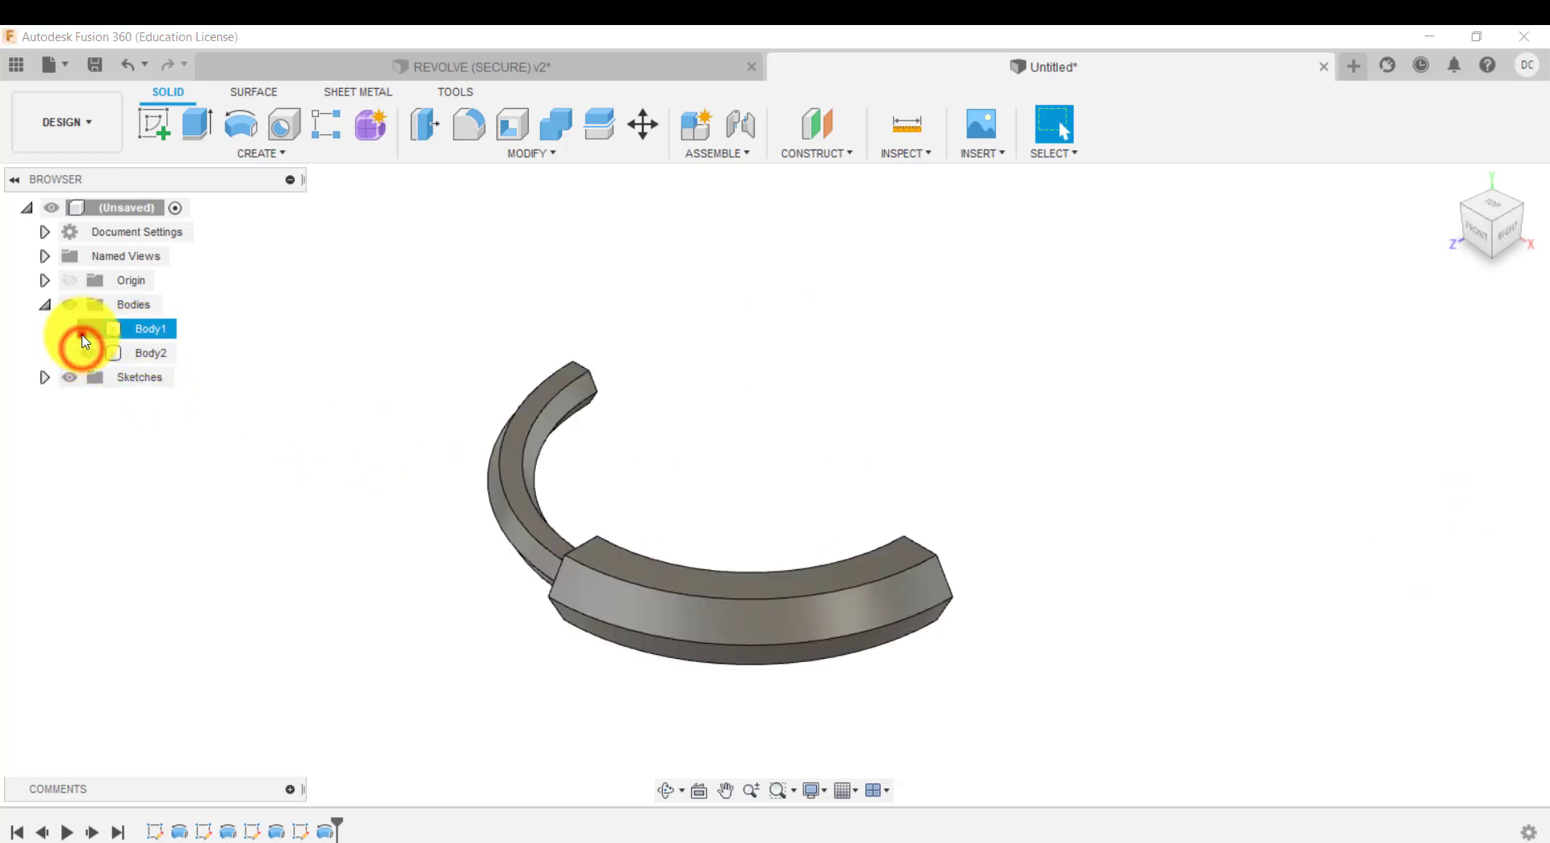
pyautogui.click(88, 328)
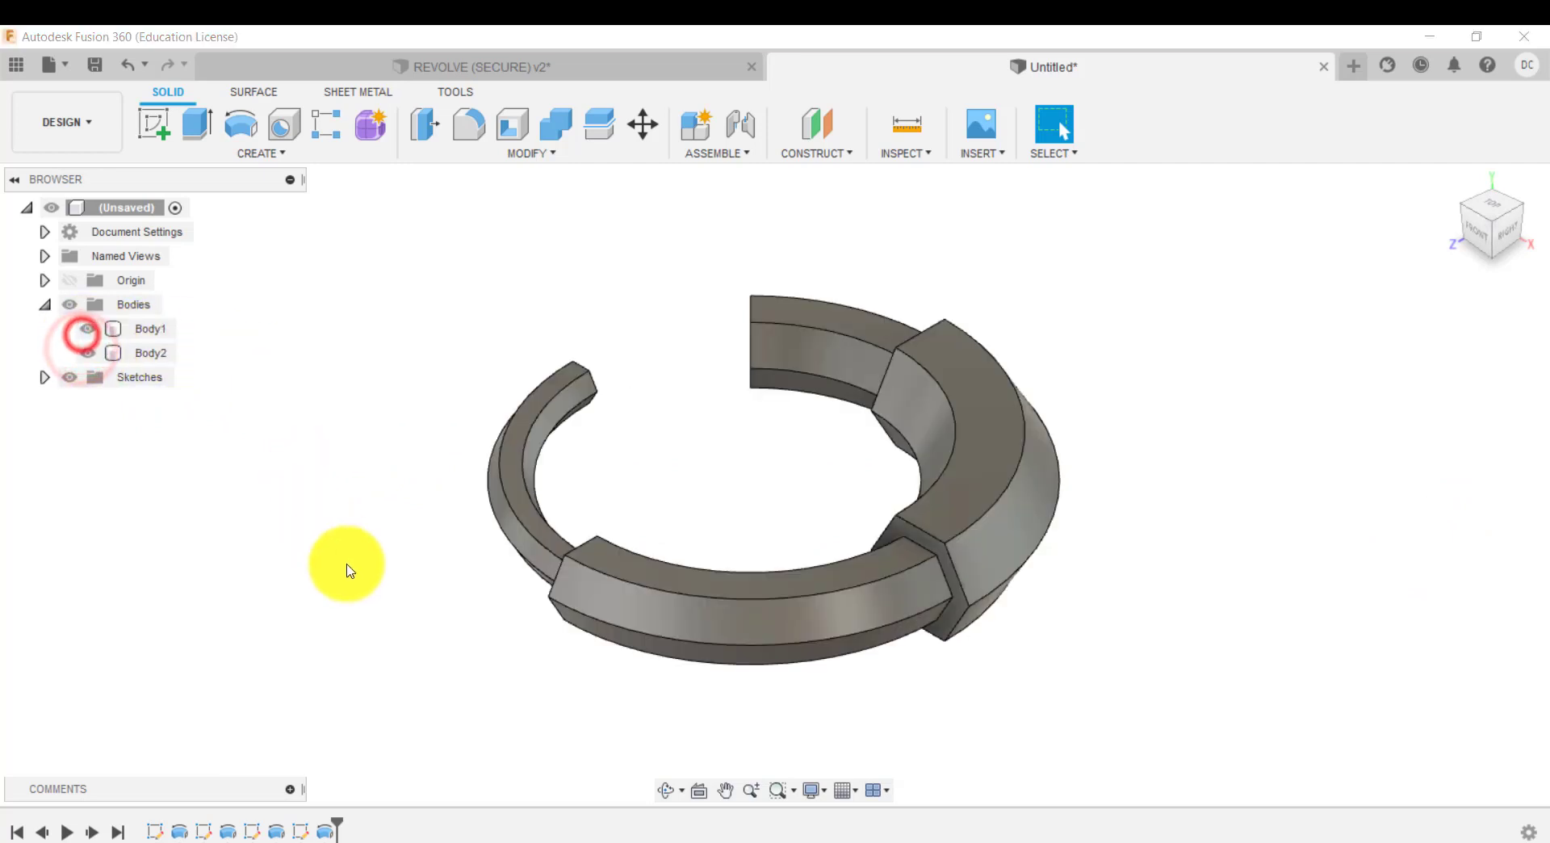
# Step: Edit the second revolve feature again, setting its operation to Join
pyautogui.rightClick(228, 831)
pyautogui.click(312, 623)
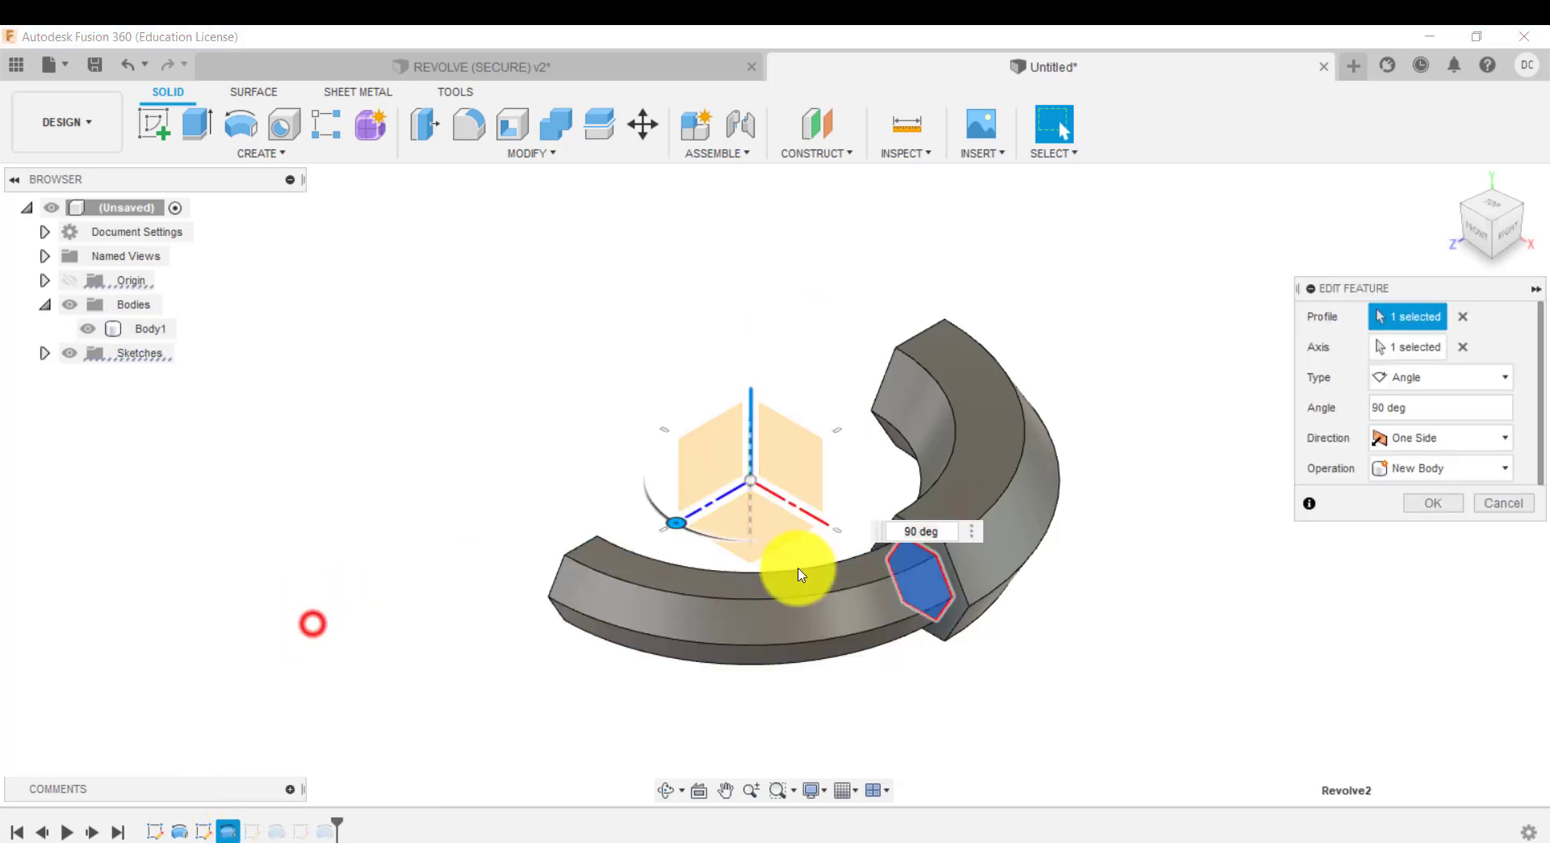
pyautogui.click(1404, 468)
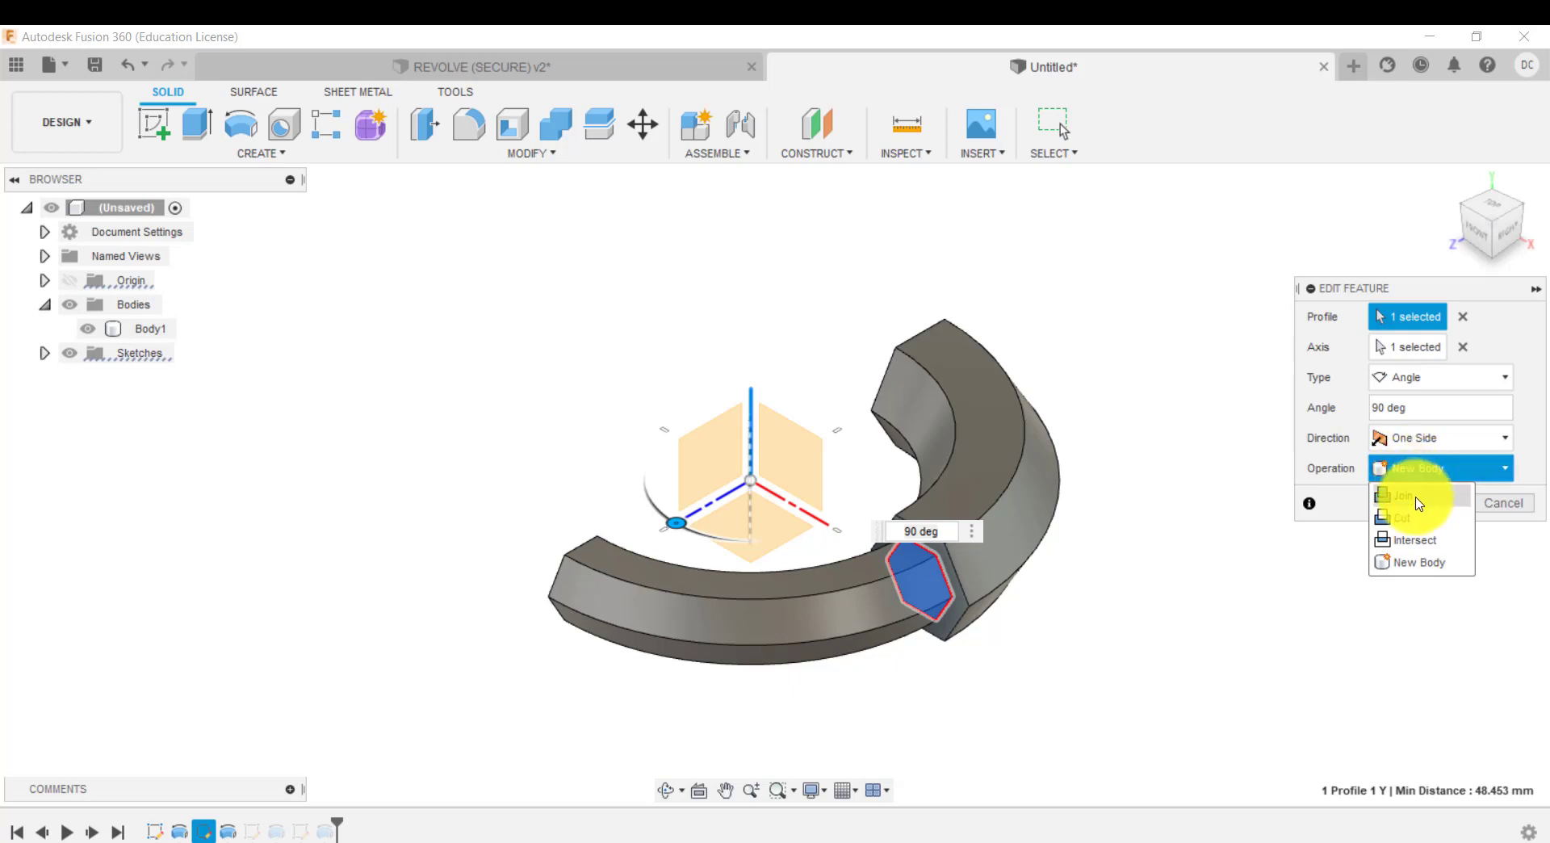
pyautogui.click(1413, 495)
pyautogui.click(1437, 503)
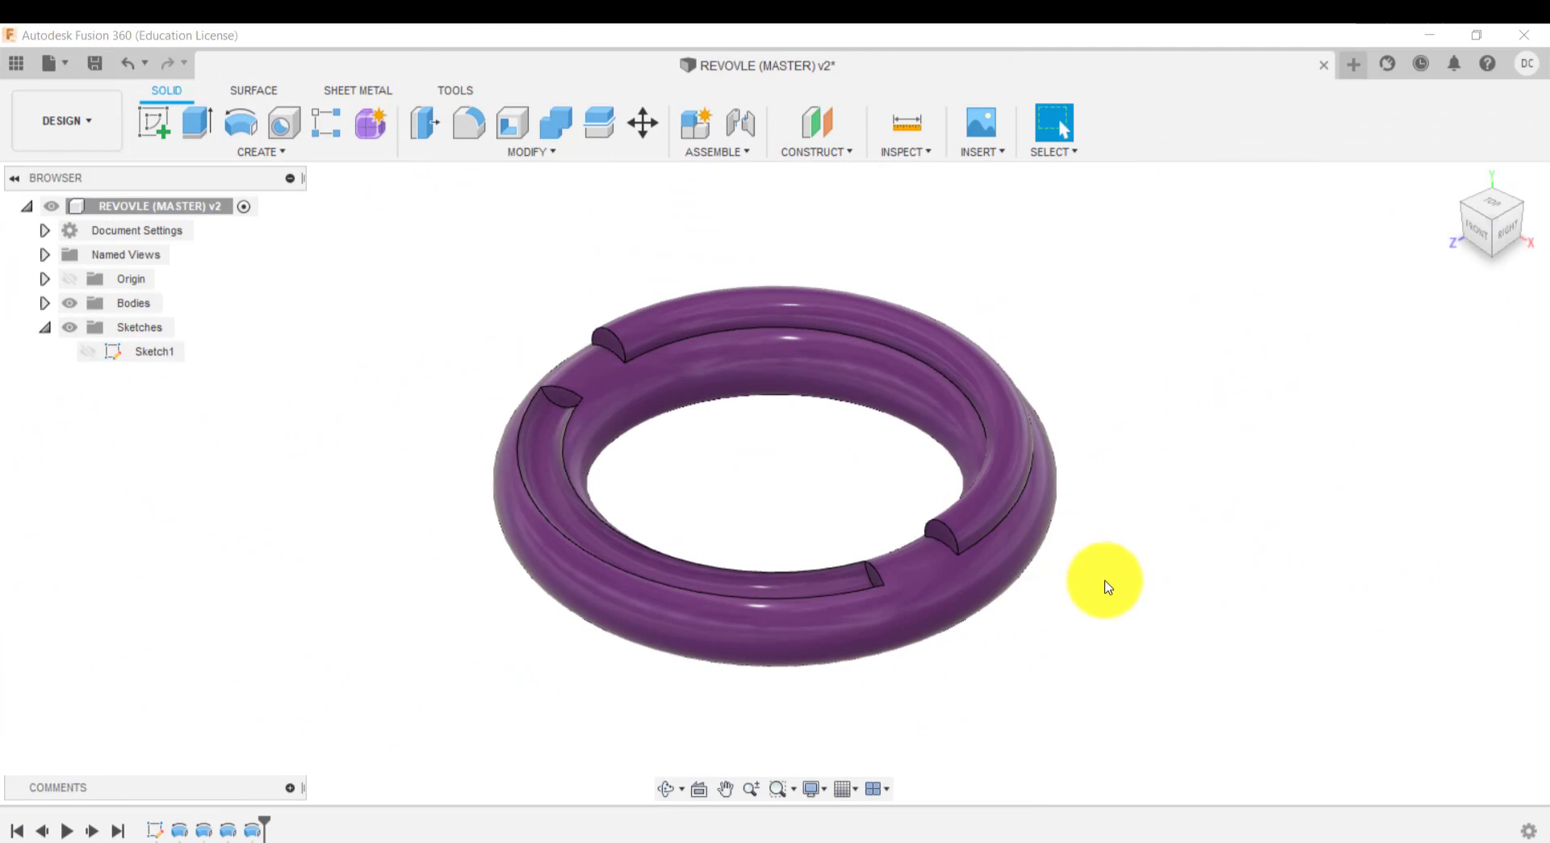
# Step: Examine the purple ring in REVOVLE (MASTER) v2 from another angle and show Sketch1 with its circular profiles
pyautogui.moveTo(1108, 586)
pyautogui.keyDown('shift'); pyautogui.mouseDown(button='middle')
pyautogui.moveTo(1097, 388)
pyautogui.moveTo(1082, 588)
pyautogui.mouseUp(button='middle'); pyautogui.keyUp('shift')
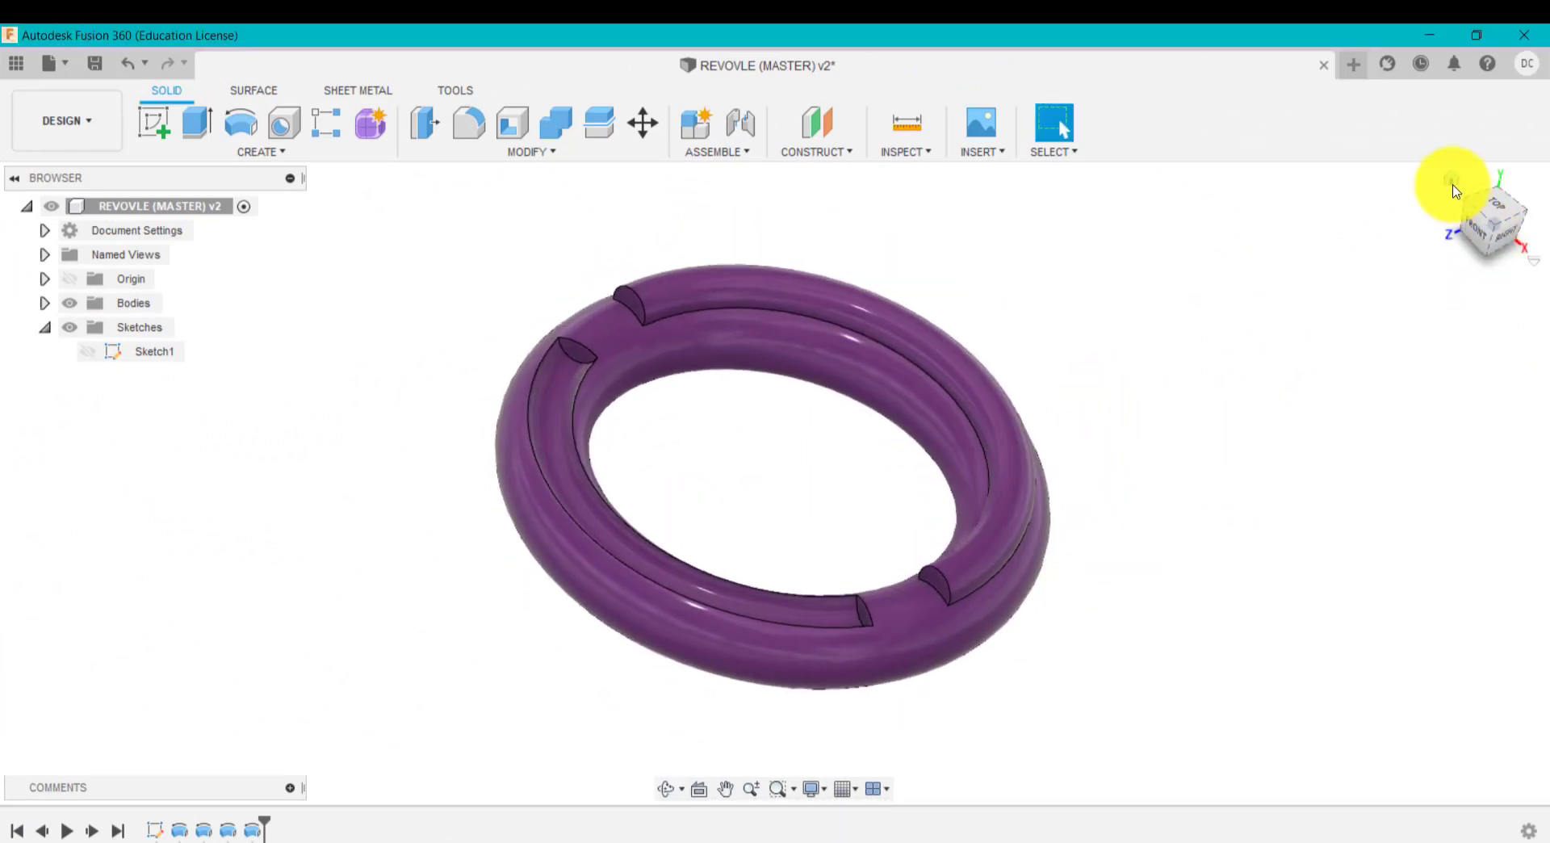
pyautogui.click(1450, 181)
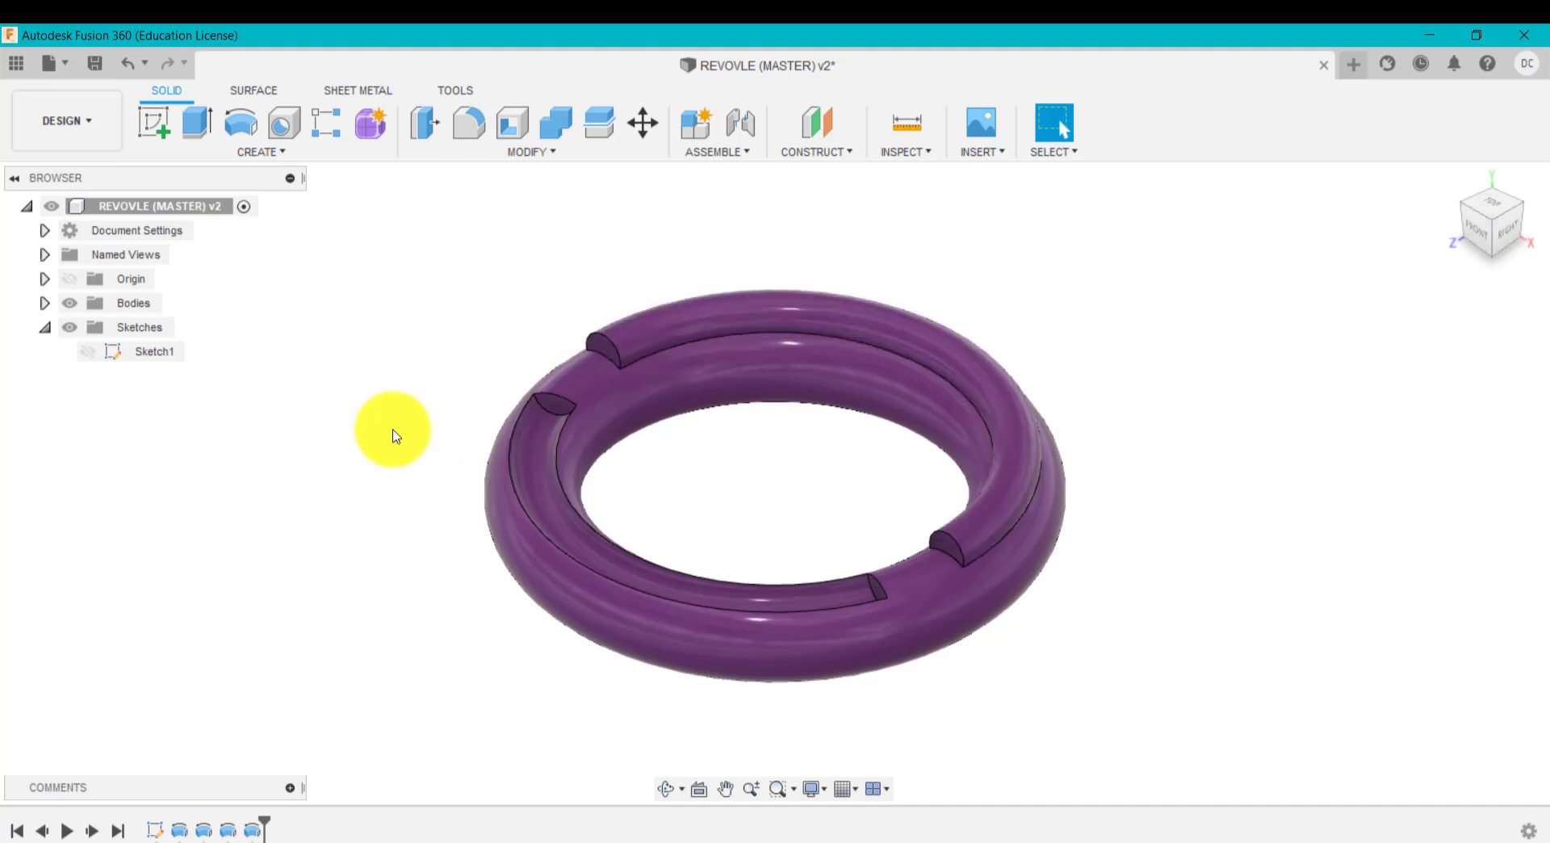
pyautogui.click(151, 836)
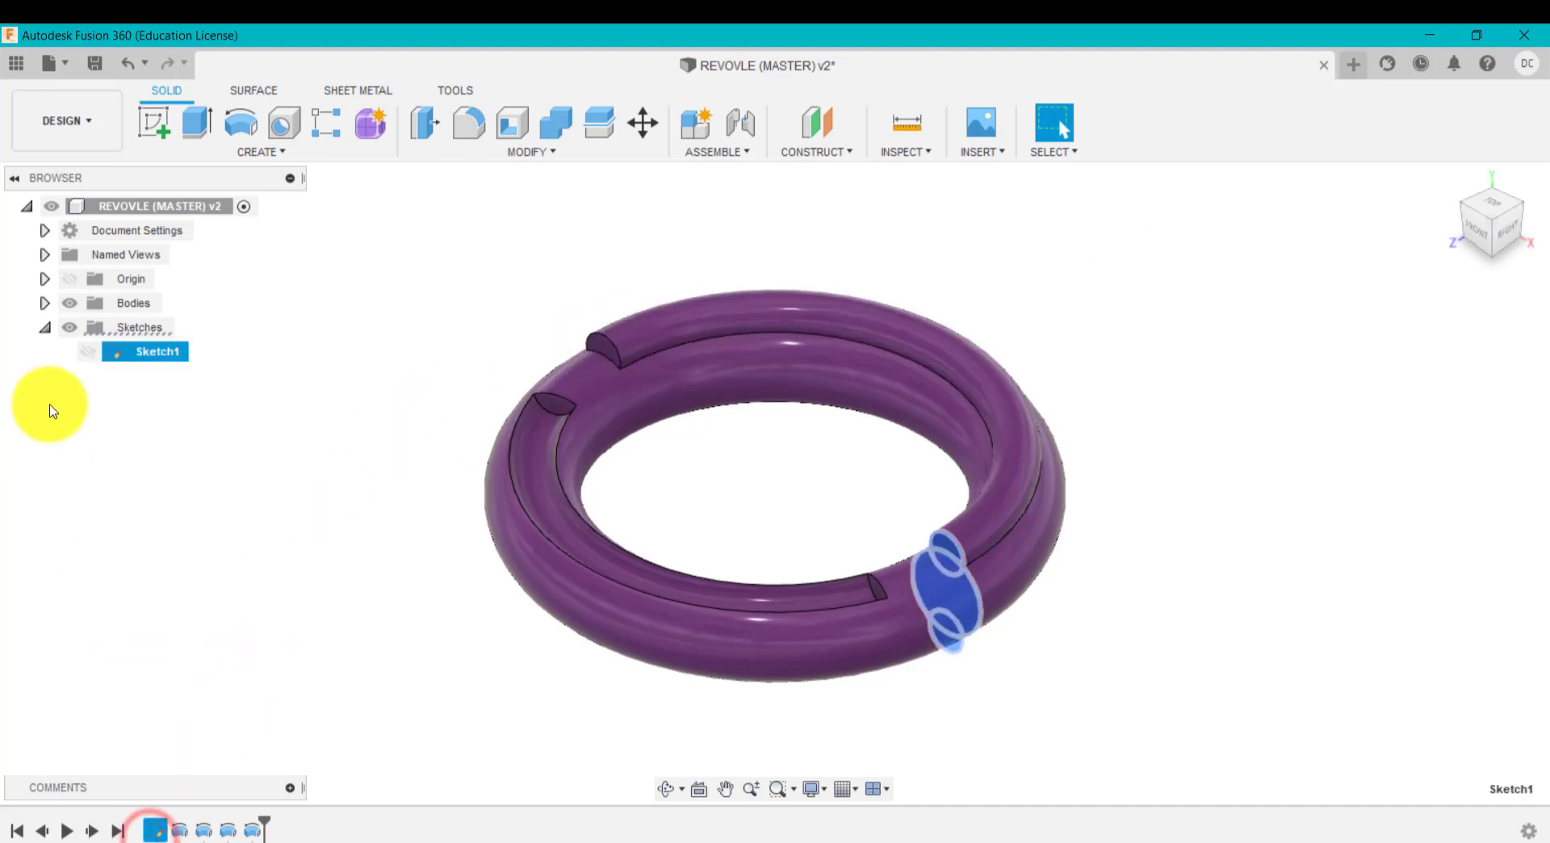
pyautogui.click(90, 352)
pyautogui.click(333, 540)
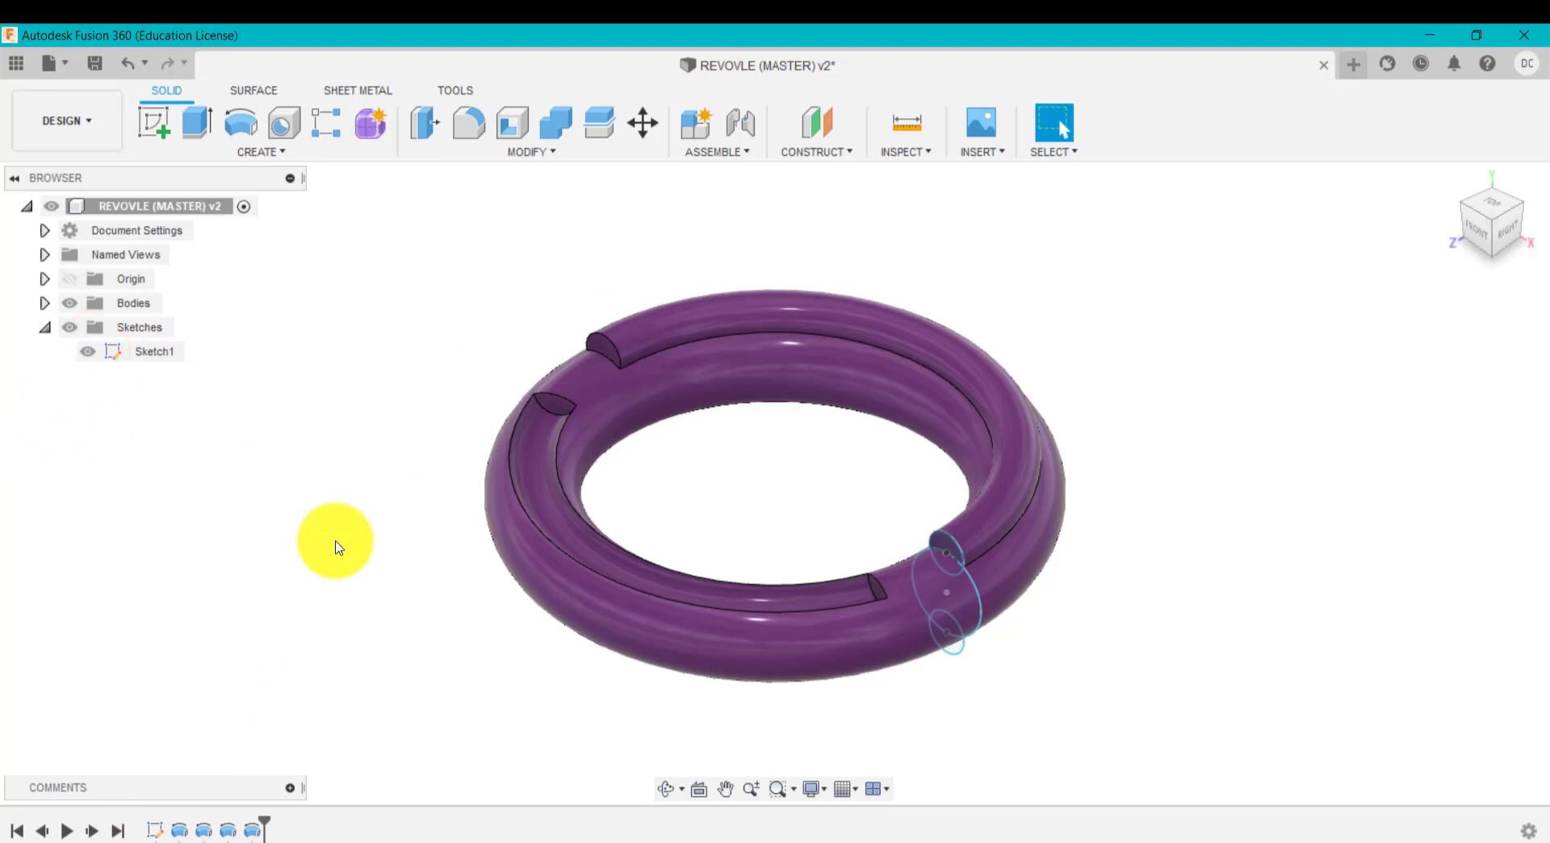
# Step: Create a new design and start a sketch on the vertical XY origin plane
pyautogui.click(1353, 63)
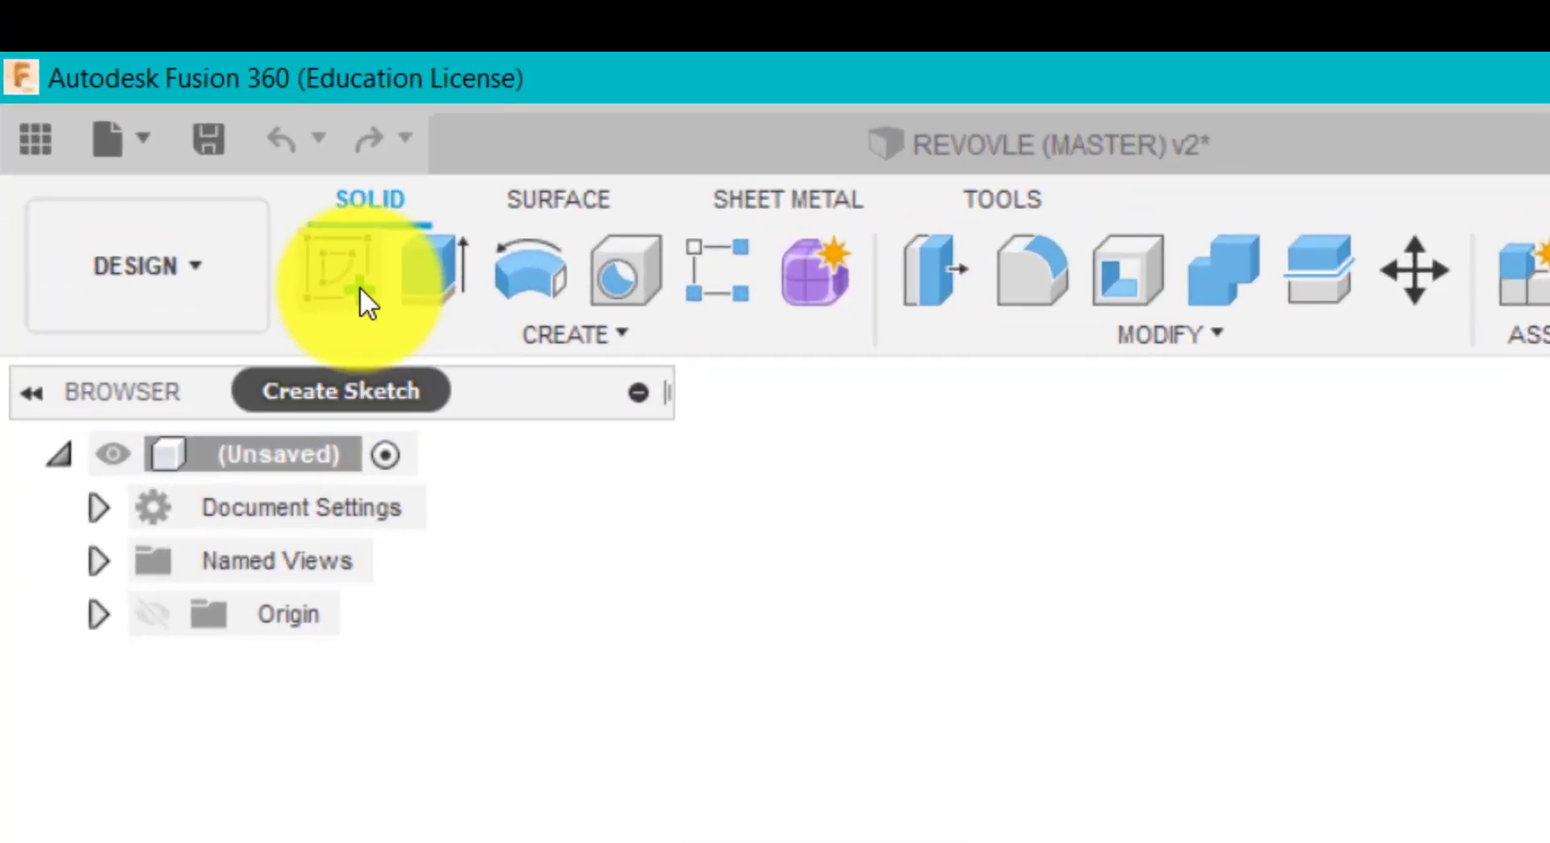
pyautogui.click(160, 123)
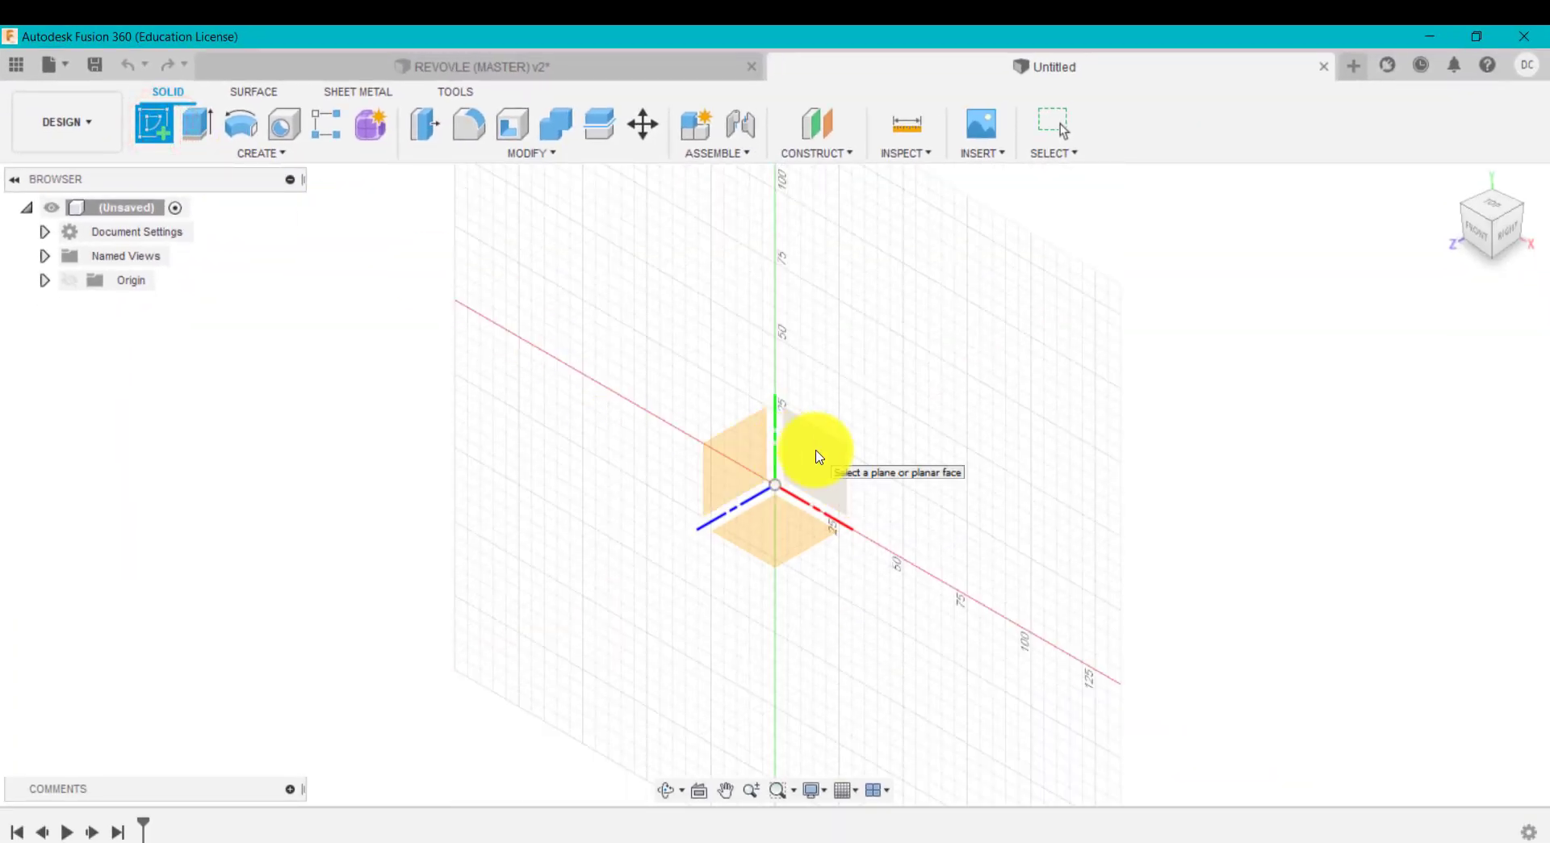
pyautogui.click(815, 450)
# Step: Draw a 30 mm diameter circle centred on the red horizontal axis, about 90 mm to the right of the origin
pyautogui.press('c')
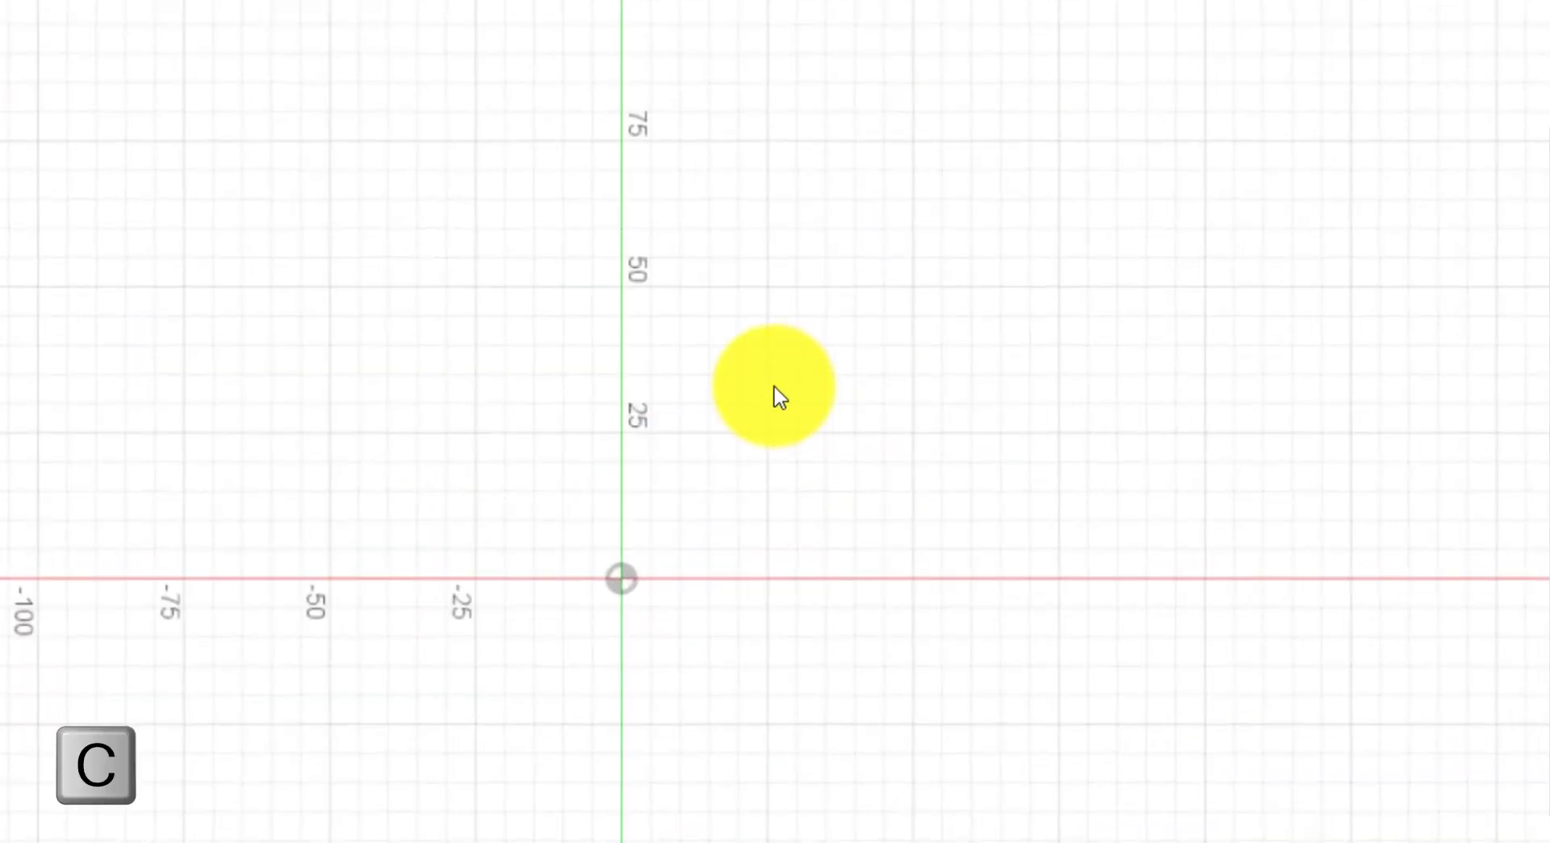
pyautogui.click(1152, 578)
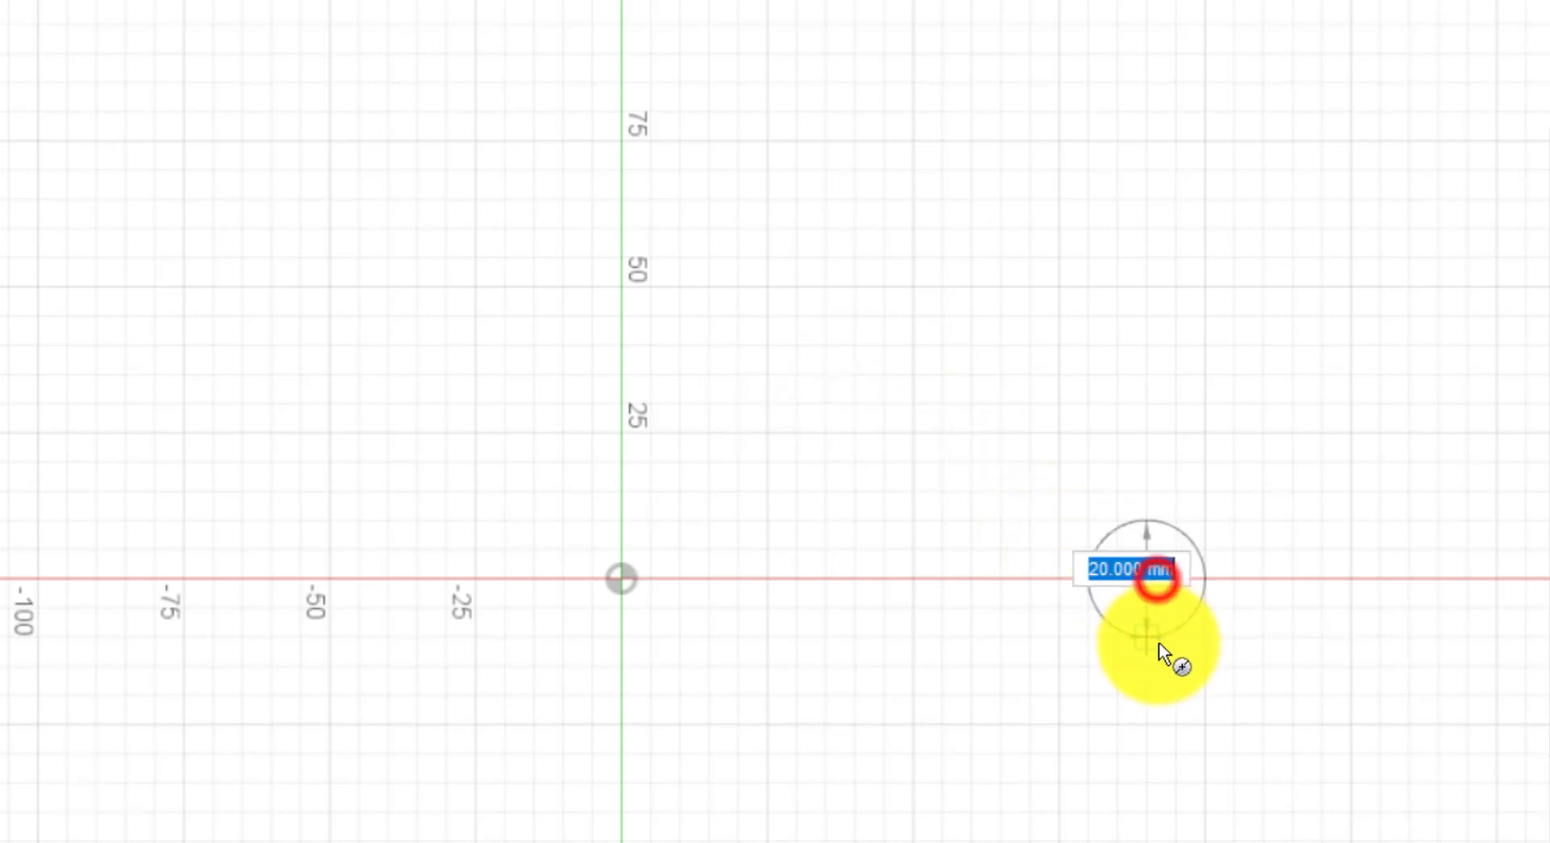
pyautogui.write('30')
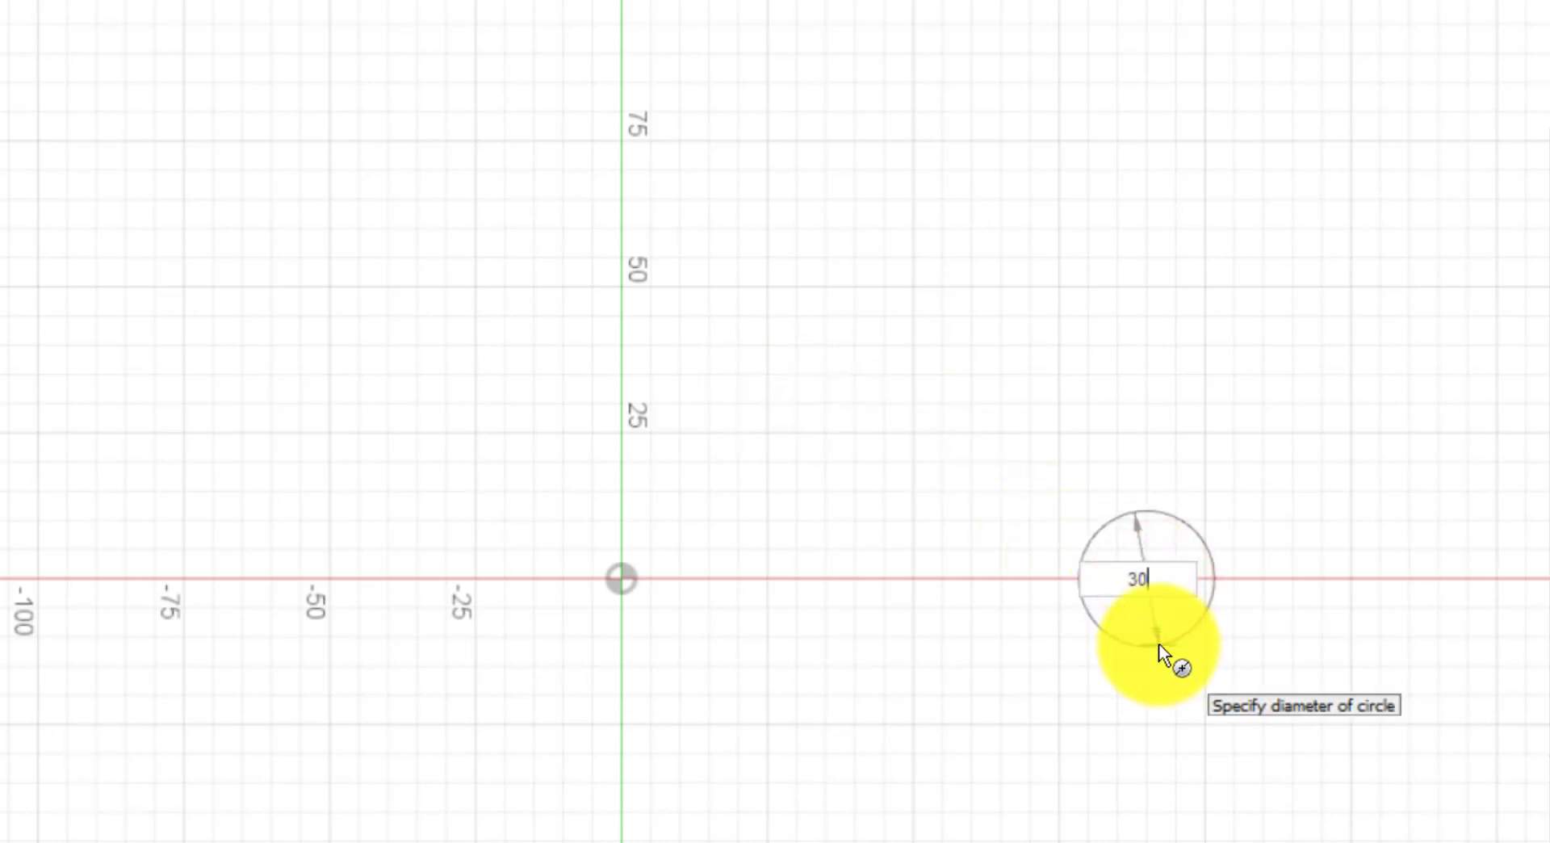
pyautogui.press('Return')
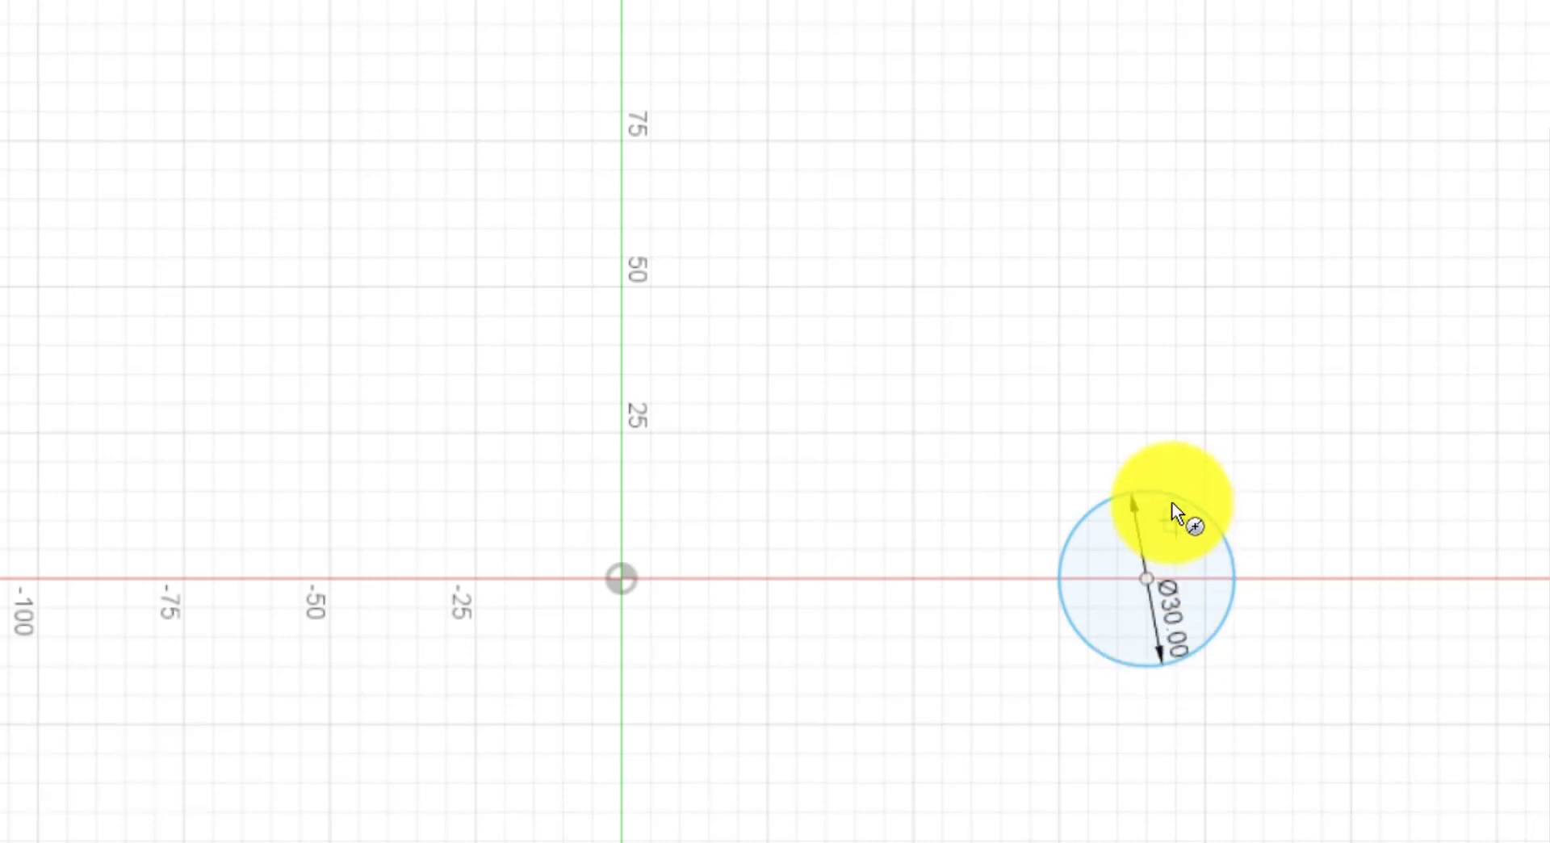
# Step: Draw a 15 mm diameter circle centred on the topmost point of the 30 mm circle
pyautogui.scroll(5, 1168, 501)
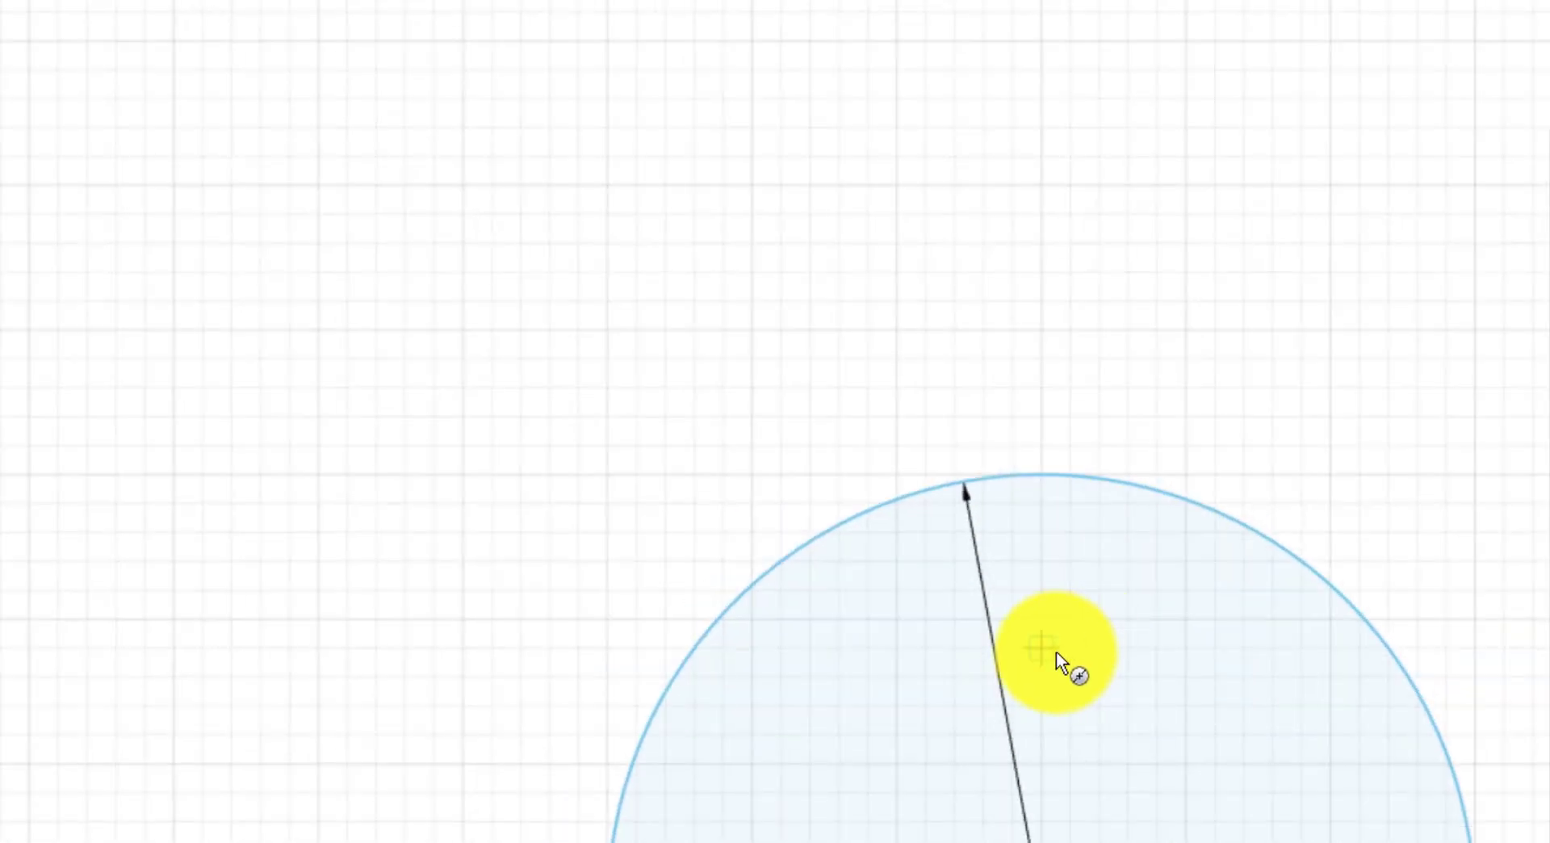
pyautogui.click(1044, 474)
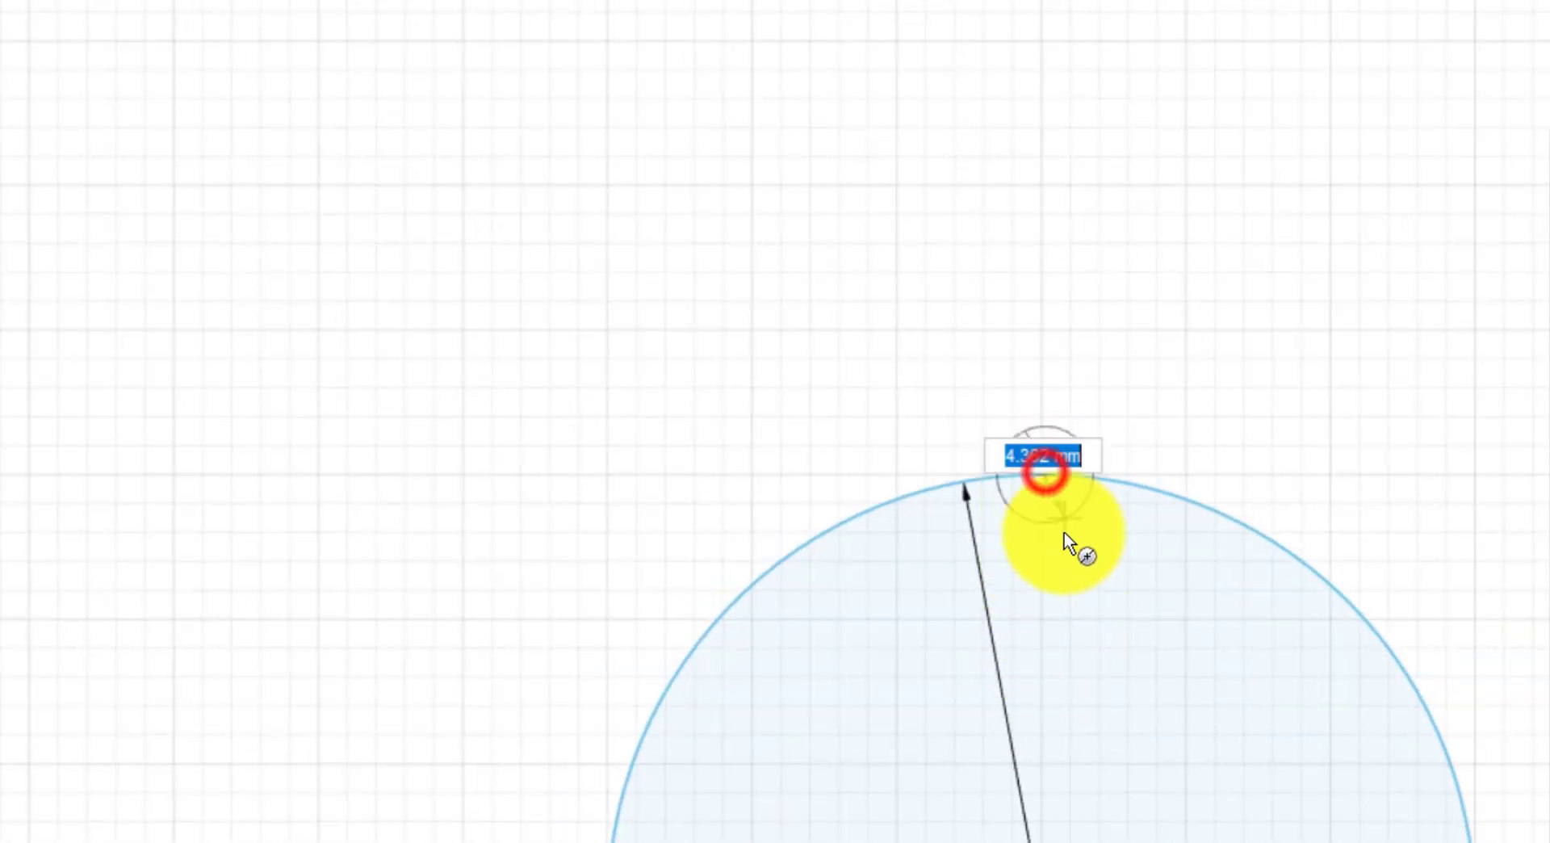
pyautogui.write('15')
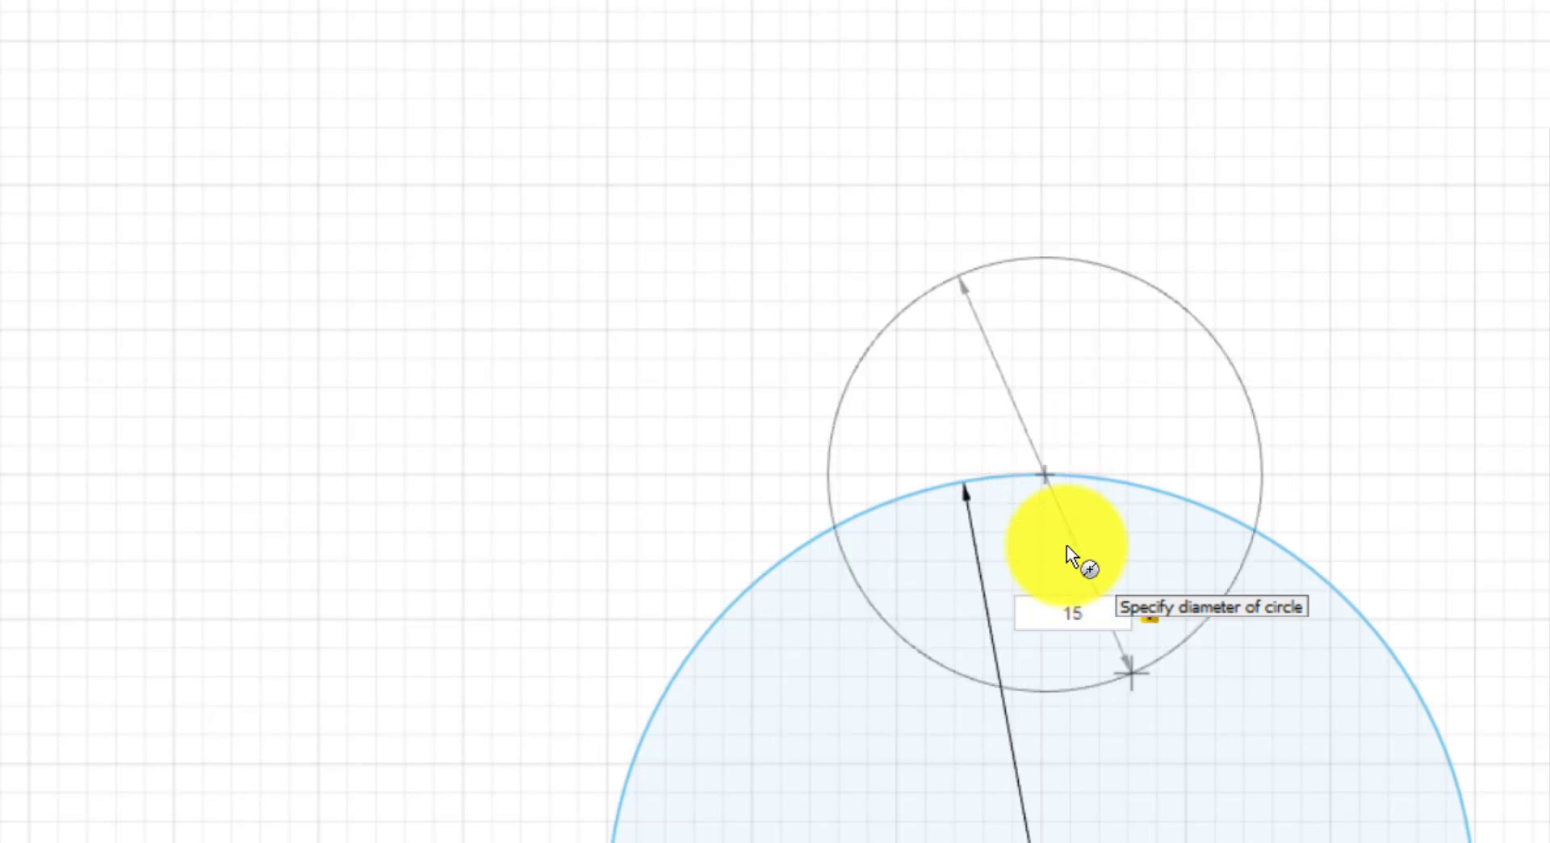
pyautogui.press('Return')
pyautogui.scroll(-5, 1067, 545)
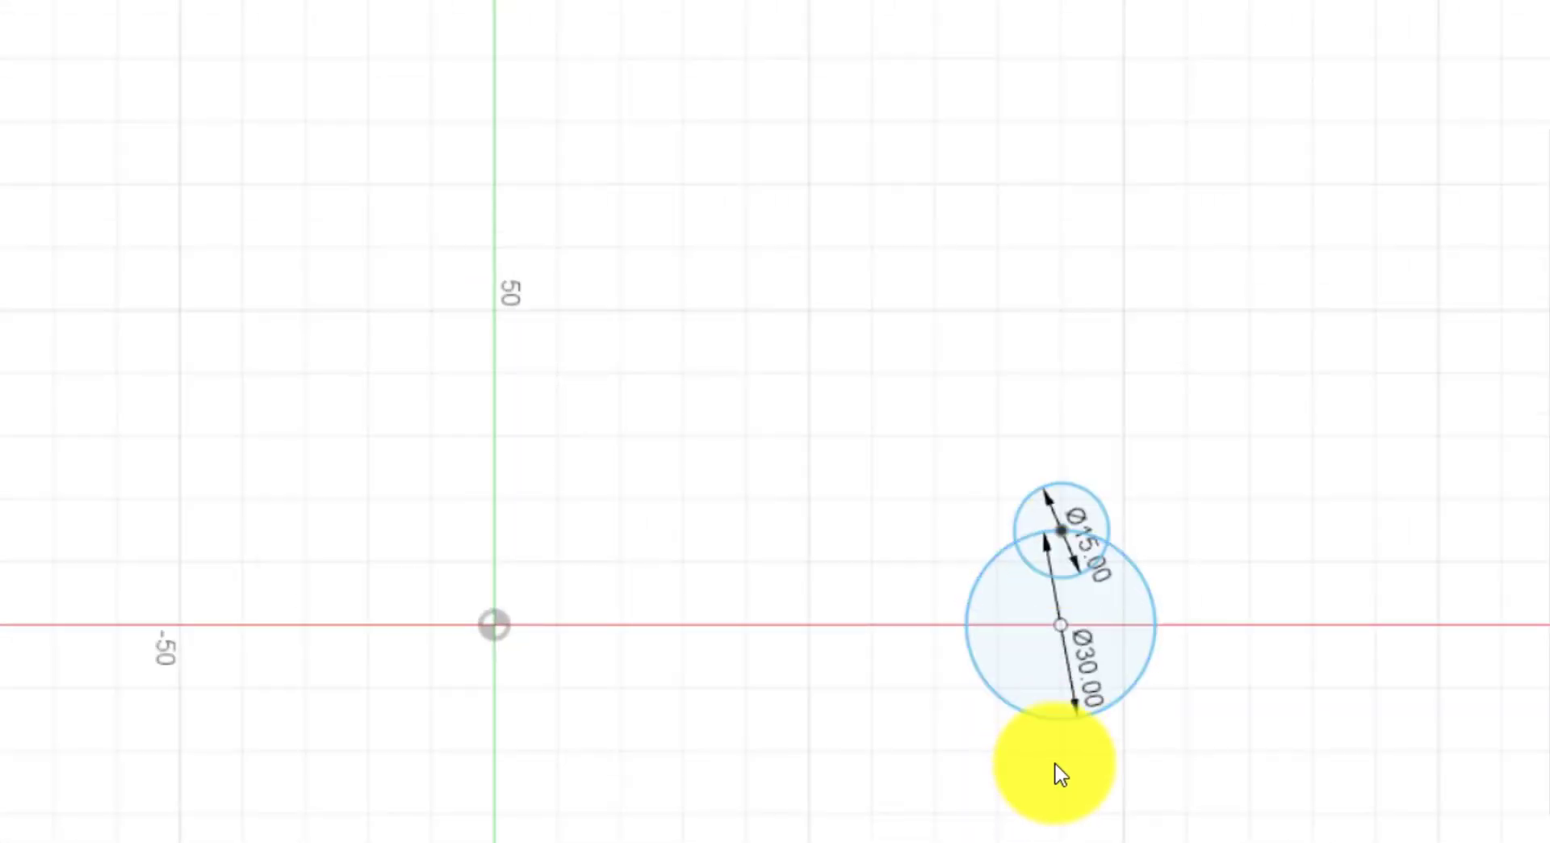
# Step: Draw a second 15 mm diameter circle centred on the lowest point of the 30 mm circle
pyautogui.scroll(3, 1107, 722)
pyautogui.press('c')
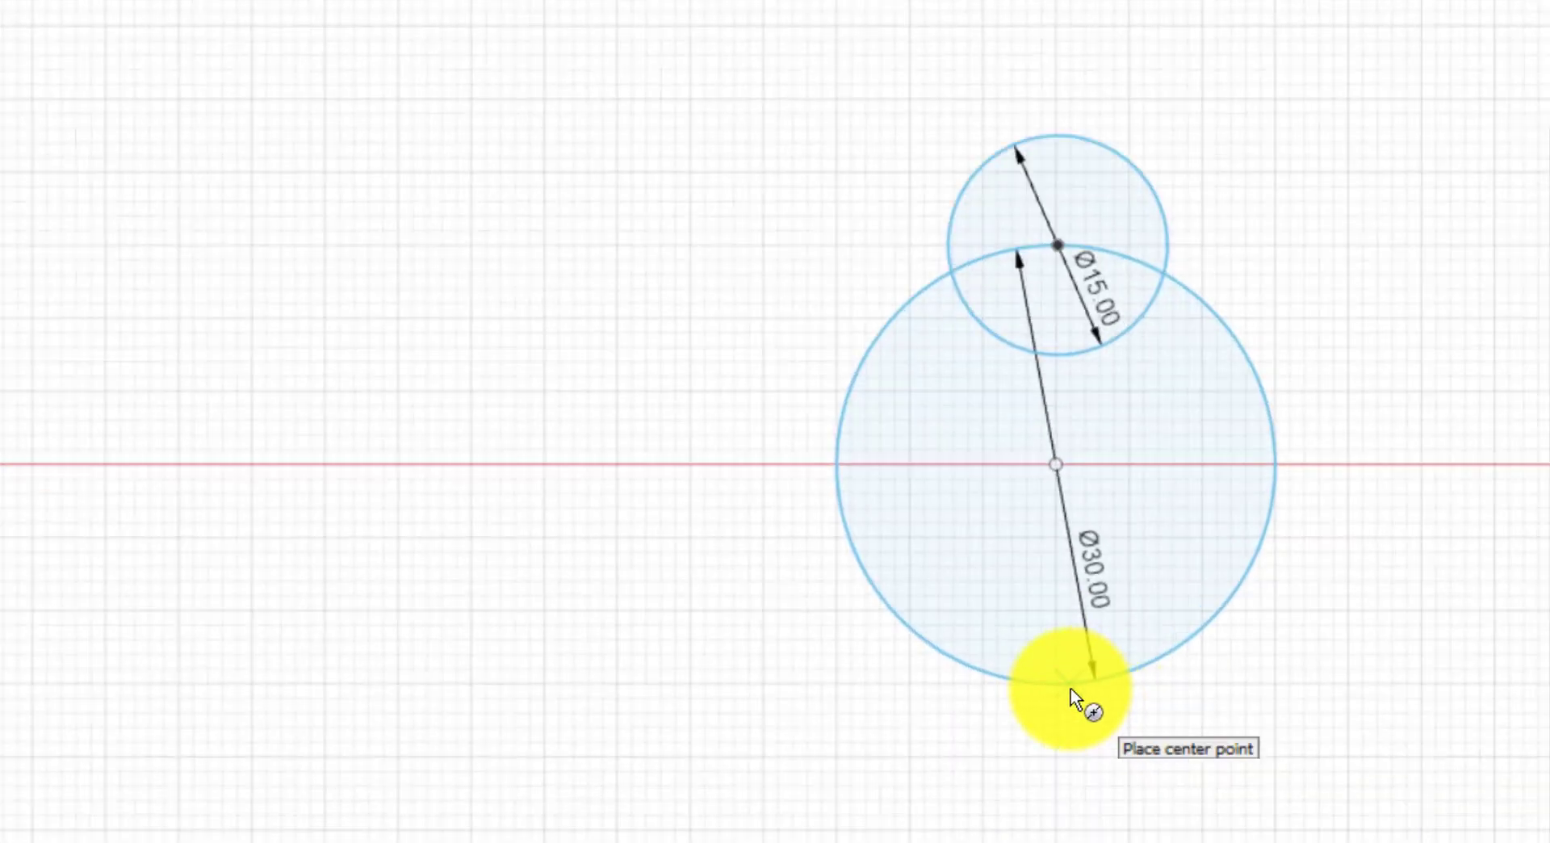
pyautogui.scroll(3, 1077, 695)
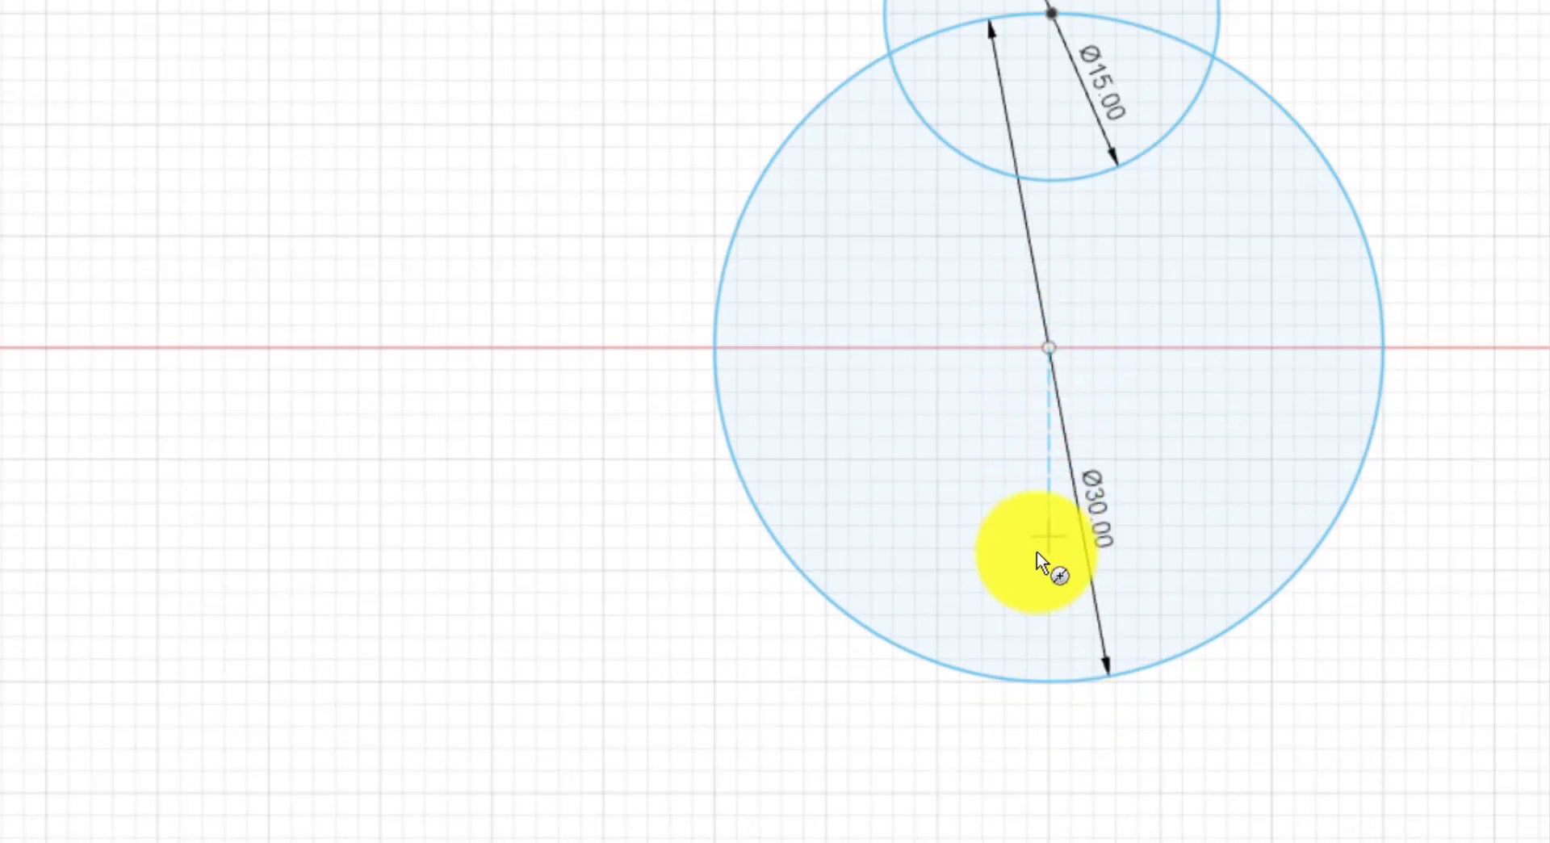
pyautogui.click(1046, 679)
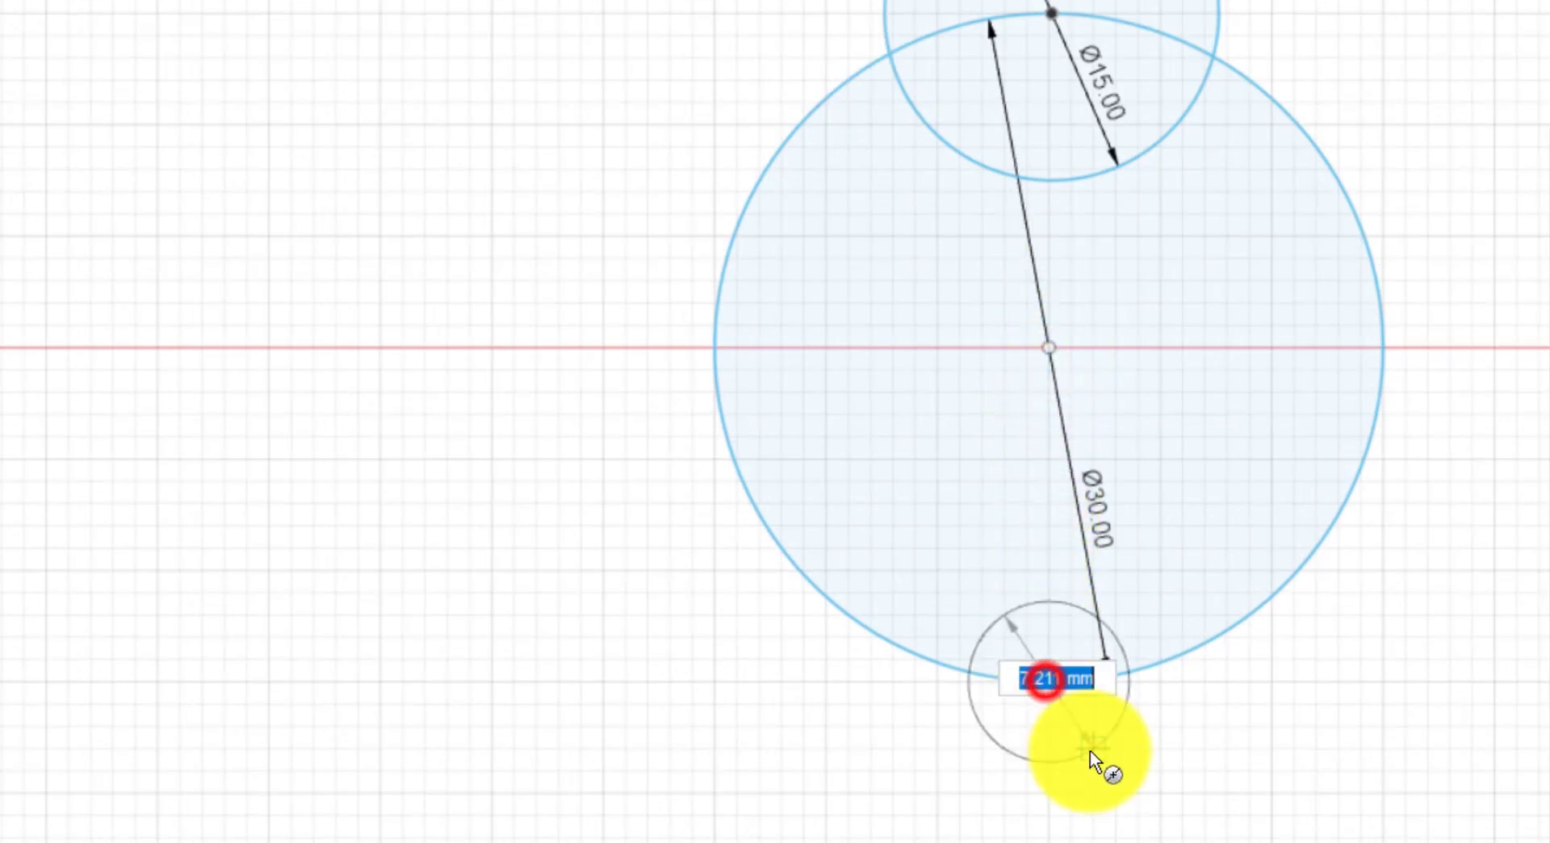
pyautogui.write('15')
pyautogui.press('Return')
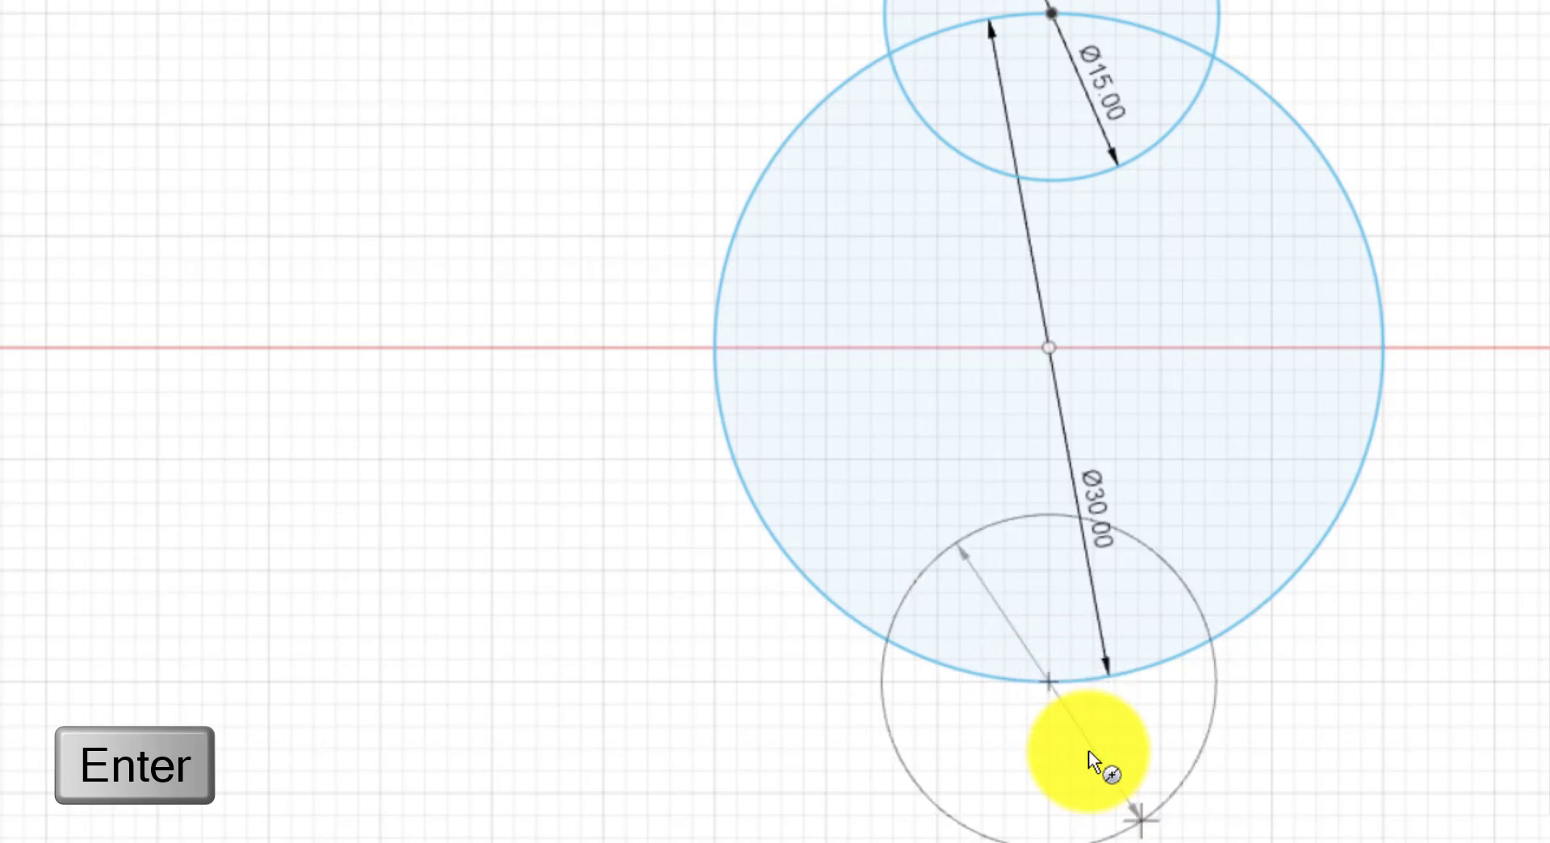
# Step: Dimension the large circle's centre 75 mm horizontally from the origin and finish the sketch
pyautogui.scroll(-5, 1088, 749)
pyautogui.press('d')
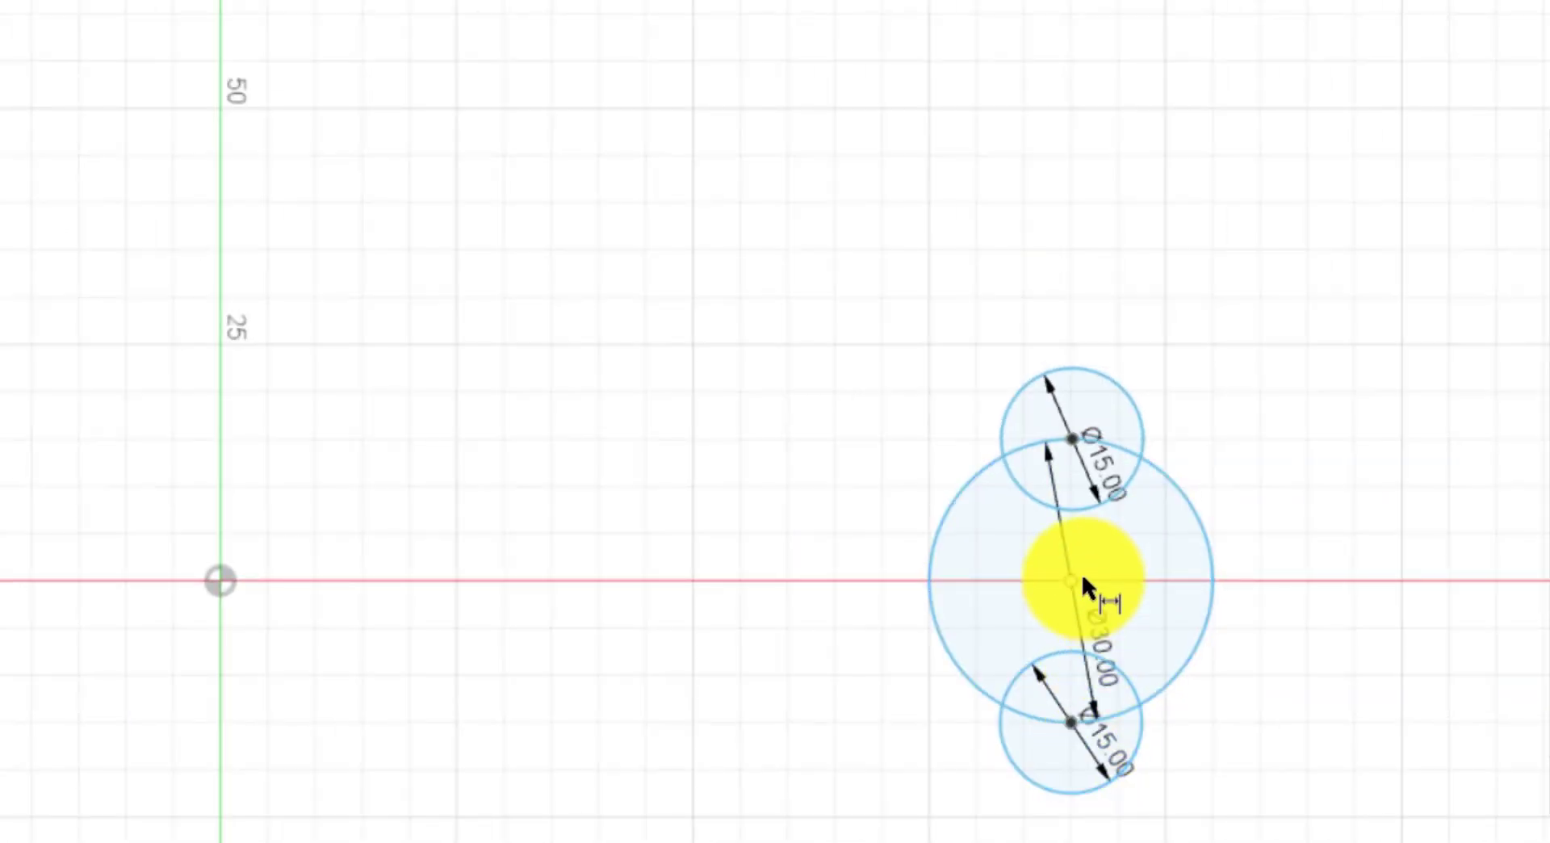
pyautogui.click(1073, 578)
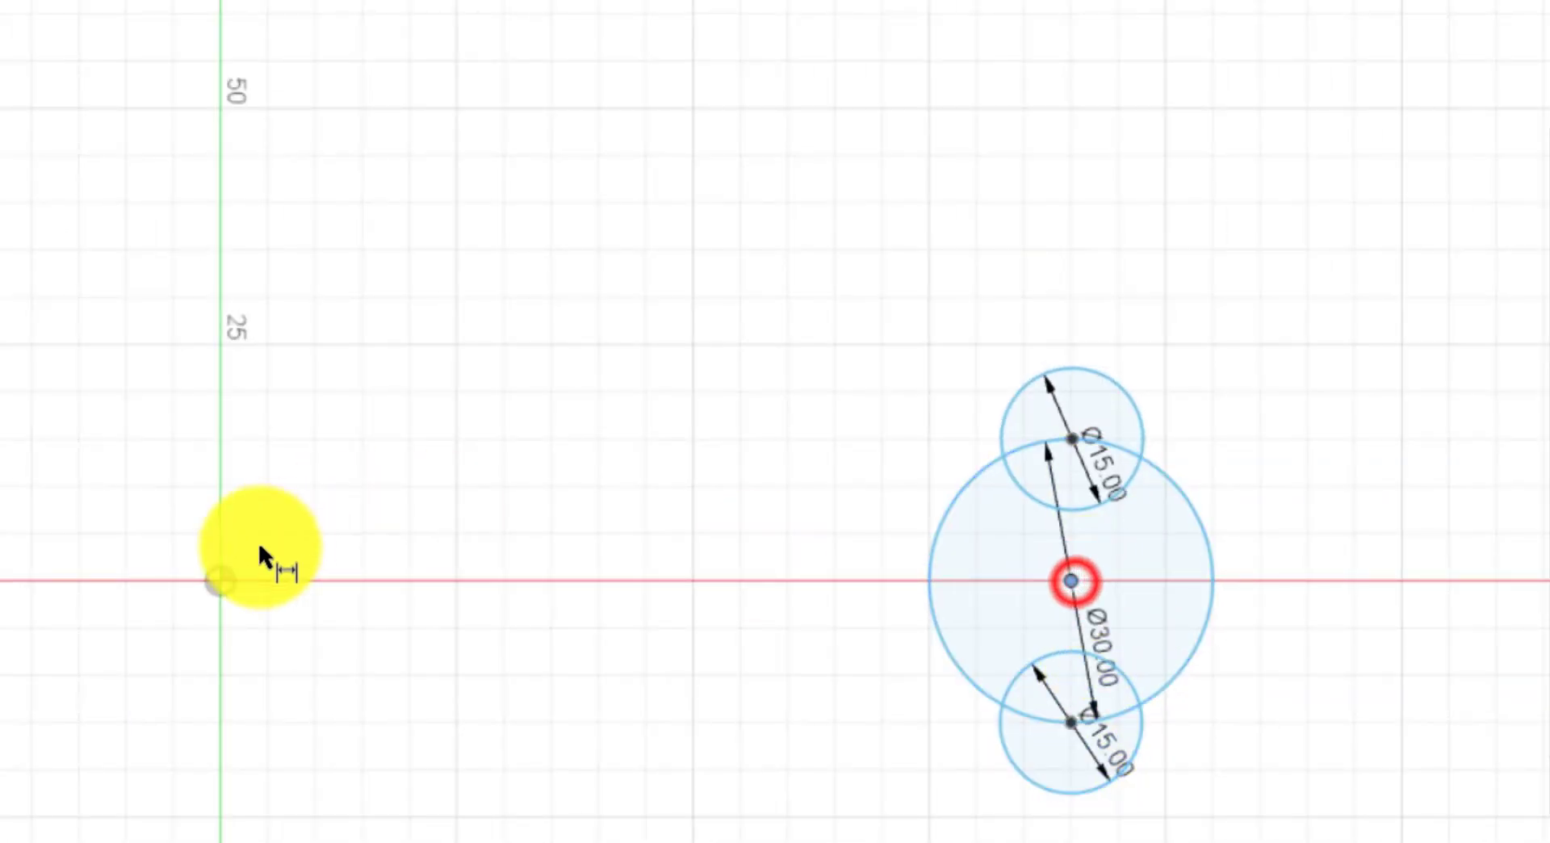
pyautogui.click(221, 580)
pyautogui.click(595, 454)
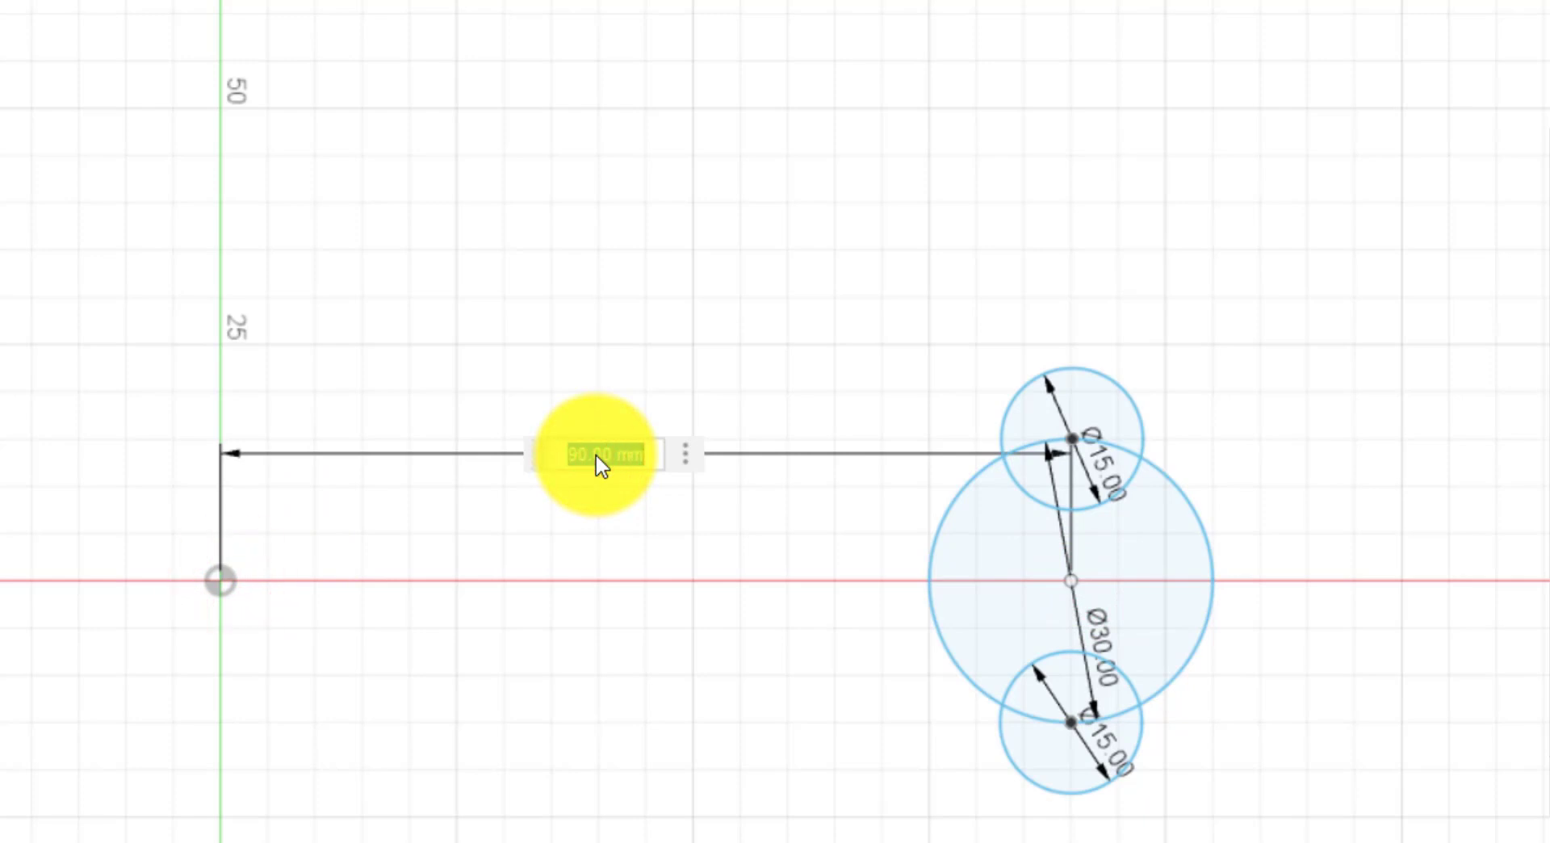
pyautogui.press('Return')
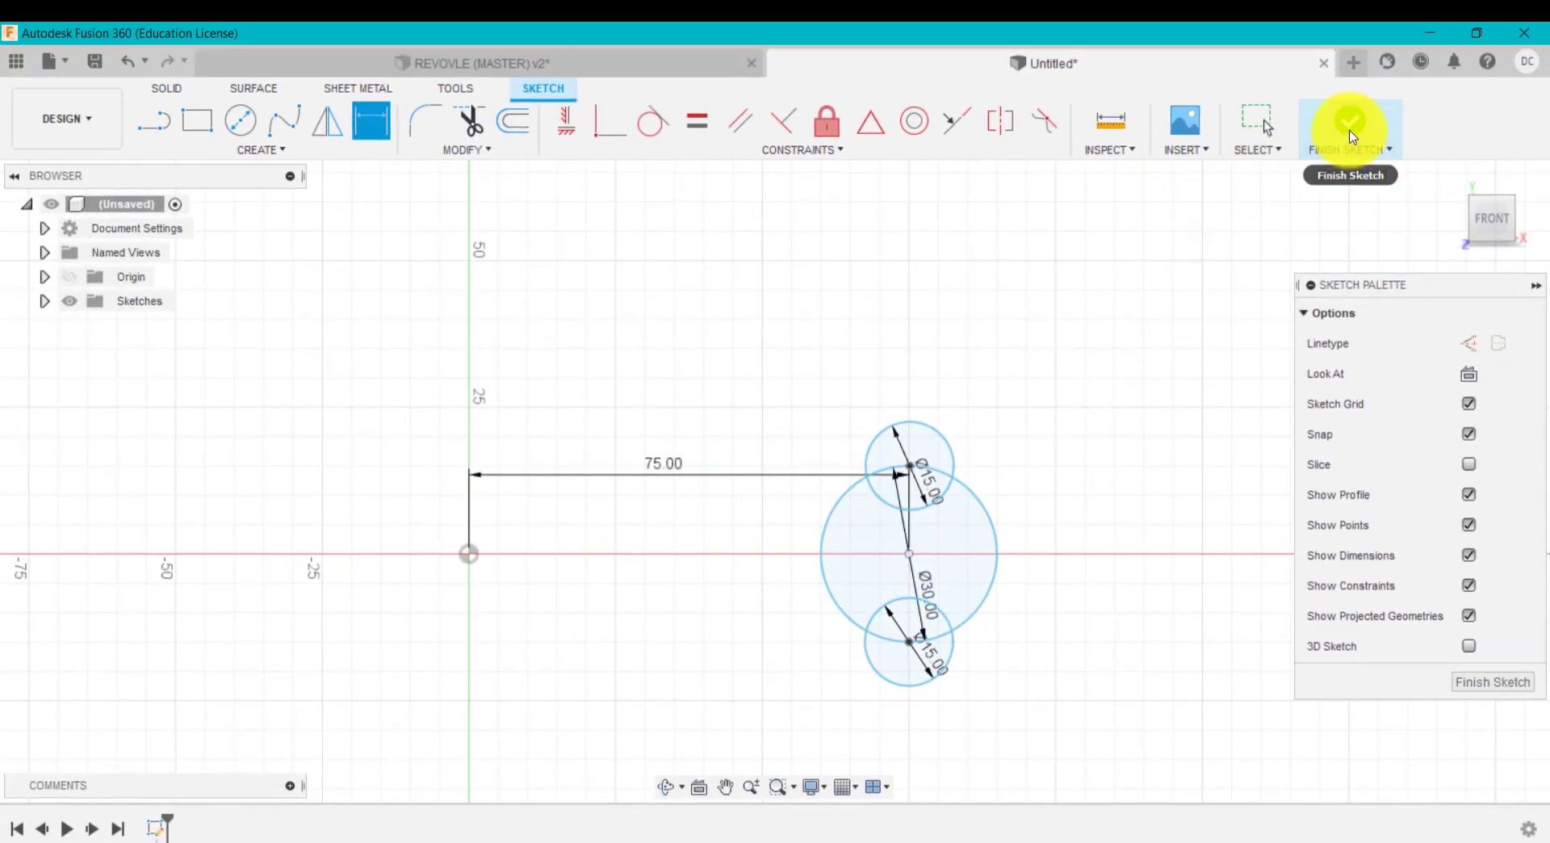
pyautogui.click(1348, 127)
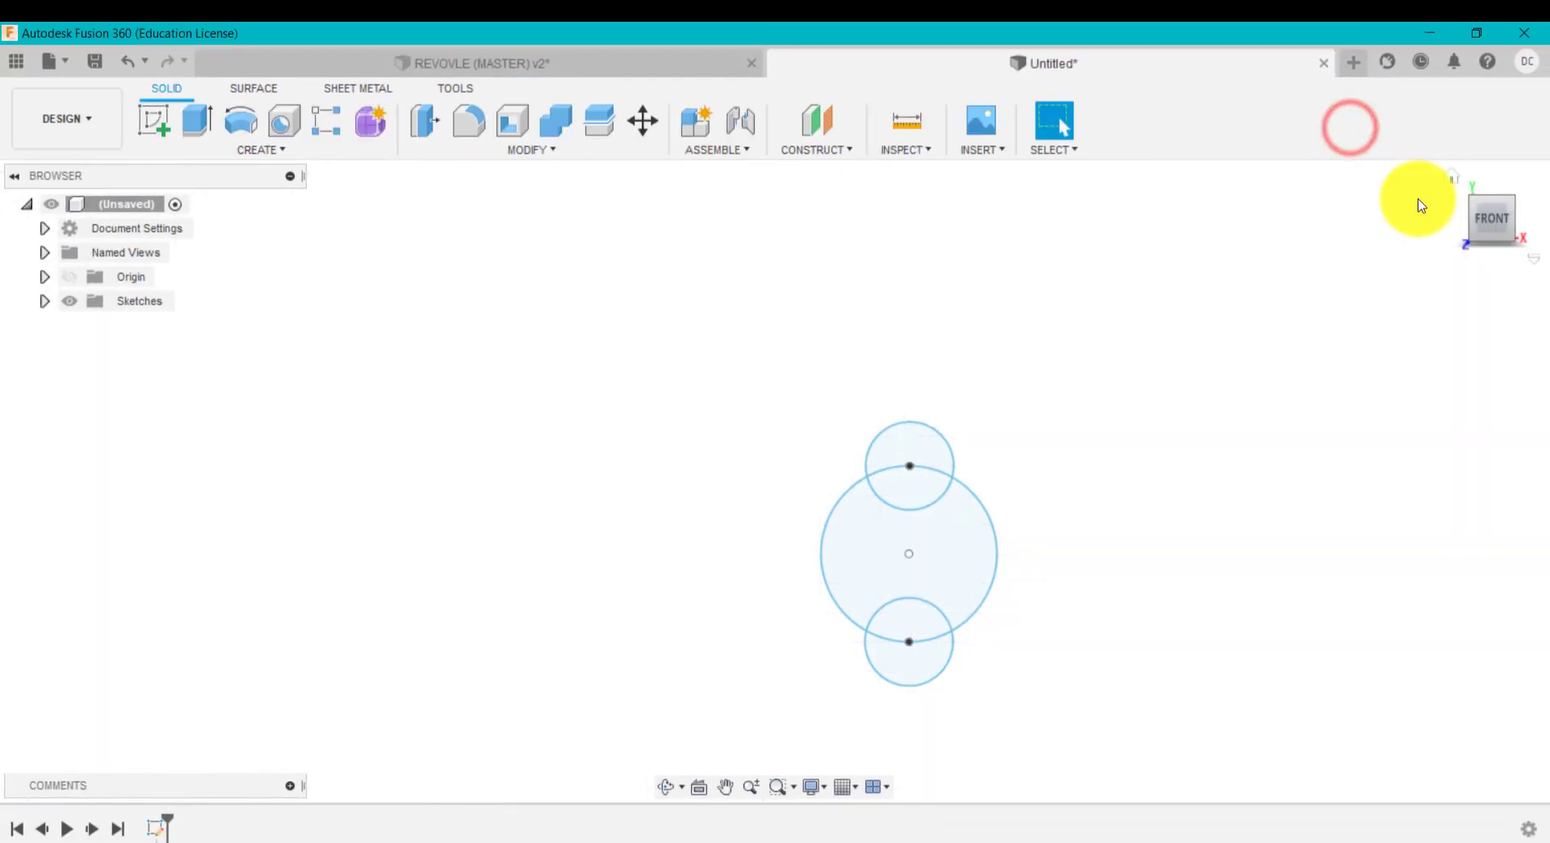
# Step: Return to the home view and show the origin planes and axes alongside the circle profiles
pyautogui.click(1451, 174)
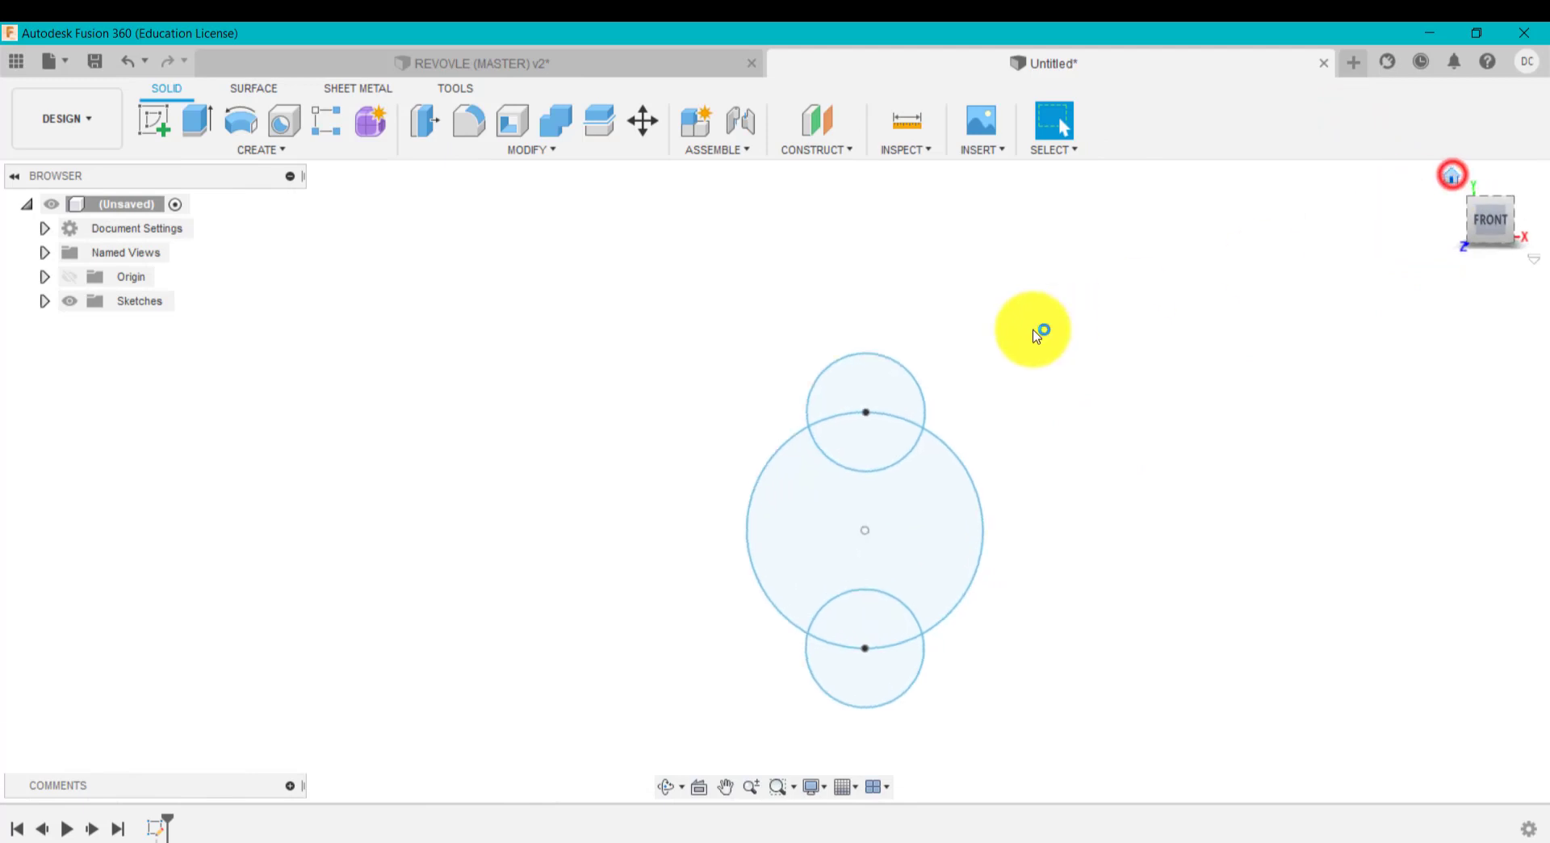
pyautogui.click(67, 278)
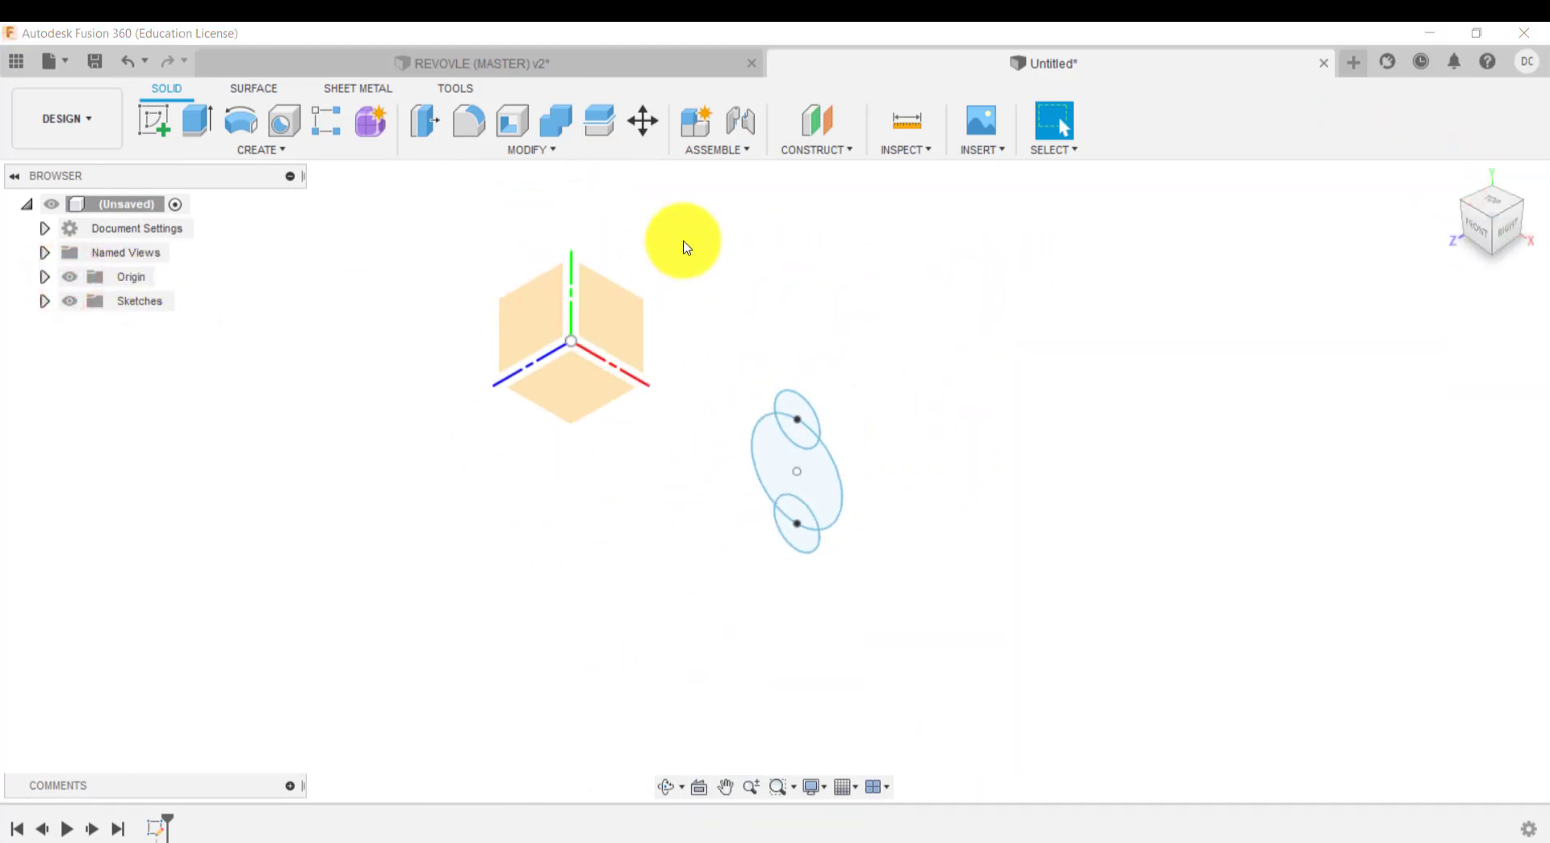
pyautogui.scroll(2, 686, 247)
pyautogui.scroll(1, 678, 355)
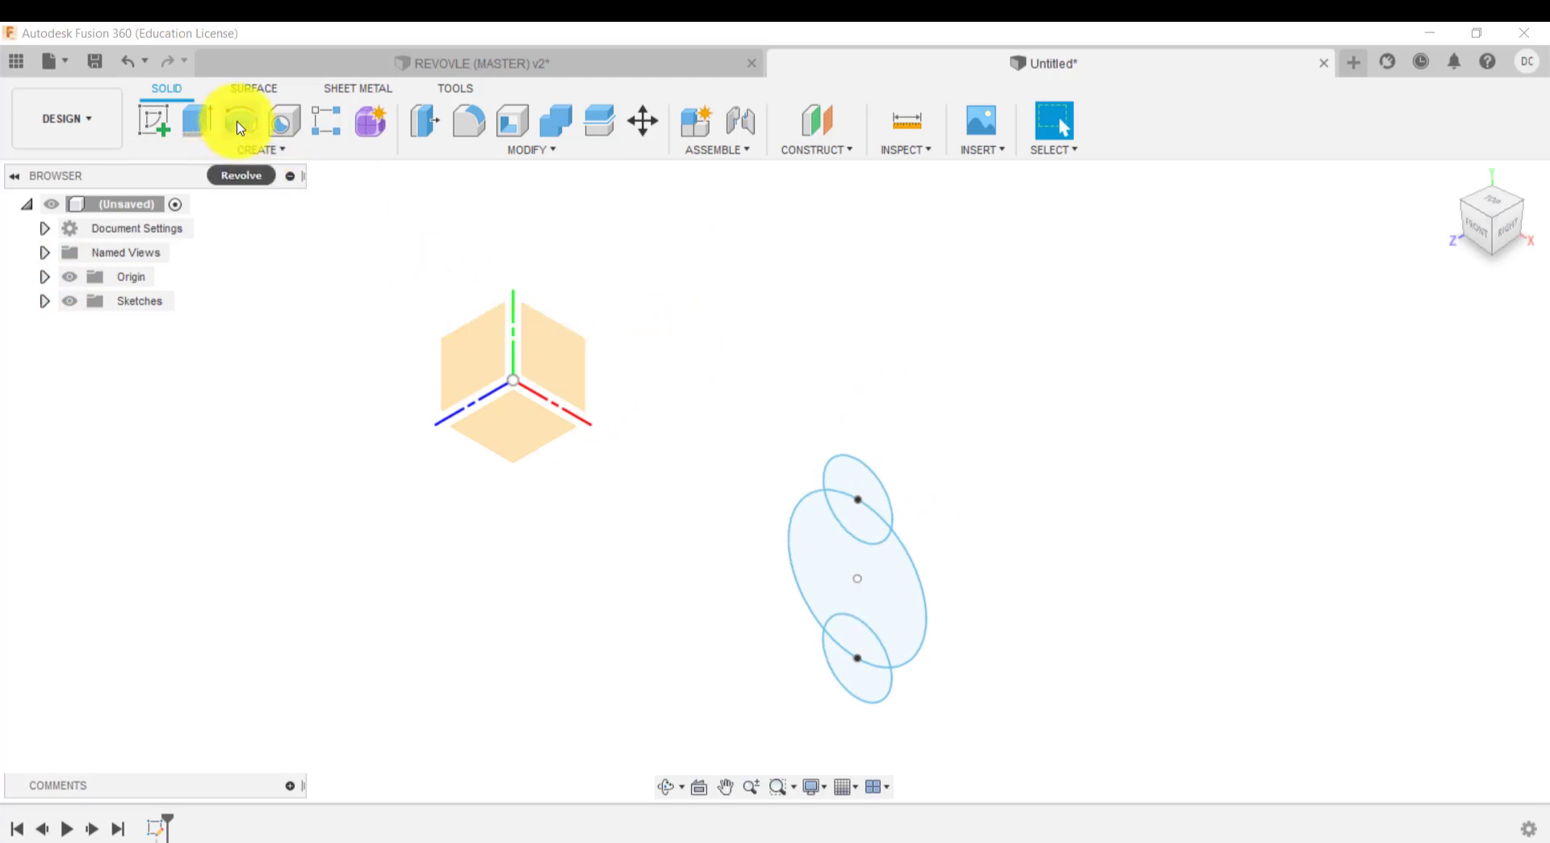
# Step: Check REVOVLE (MASTER) v2 rolled back to just after its first revolve, then return to the untitled design
pyautogui.click(687, 60)
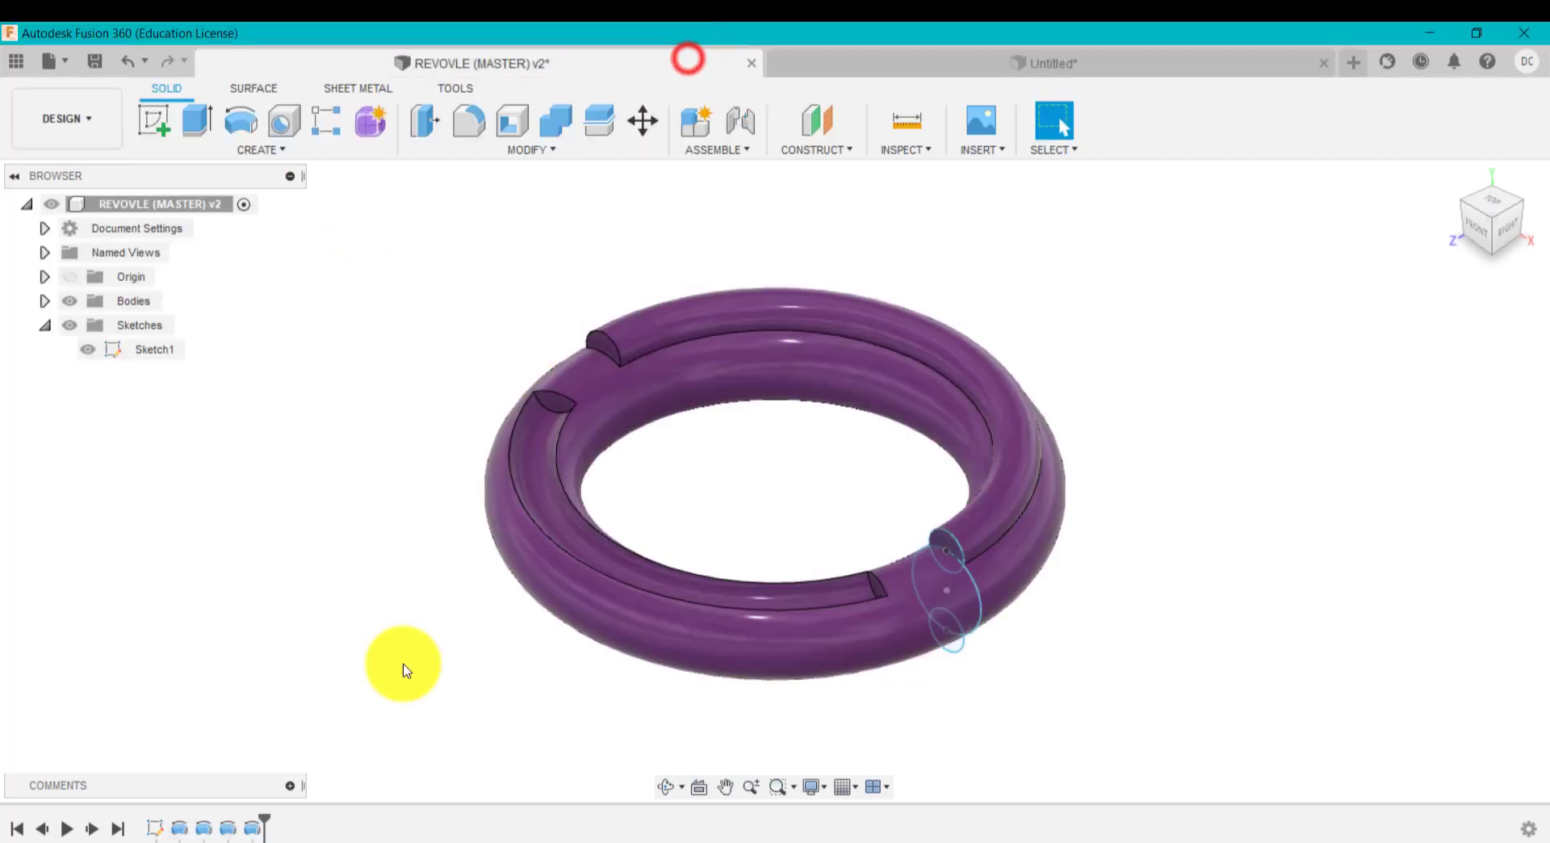
pyautogui.moveTo(261, 814); pyautogui.dragTo(192, 821)
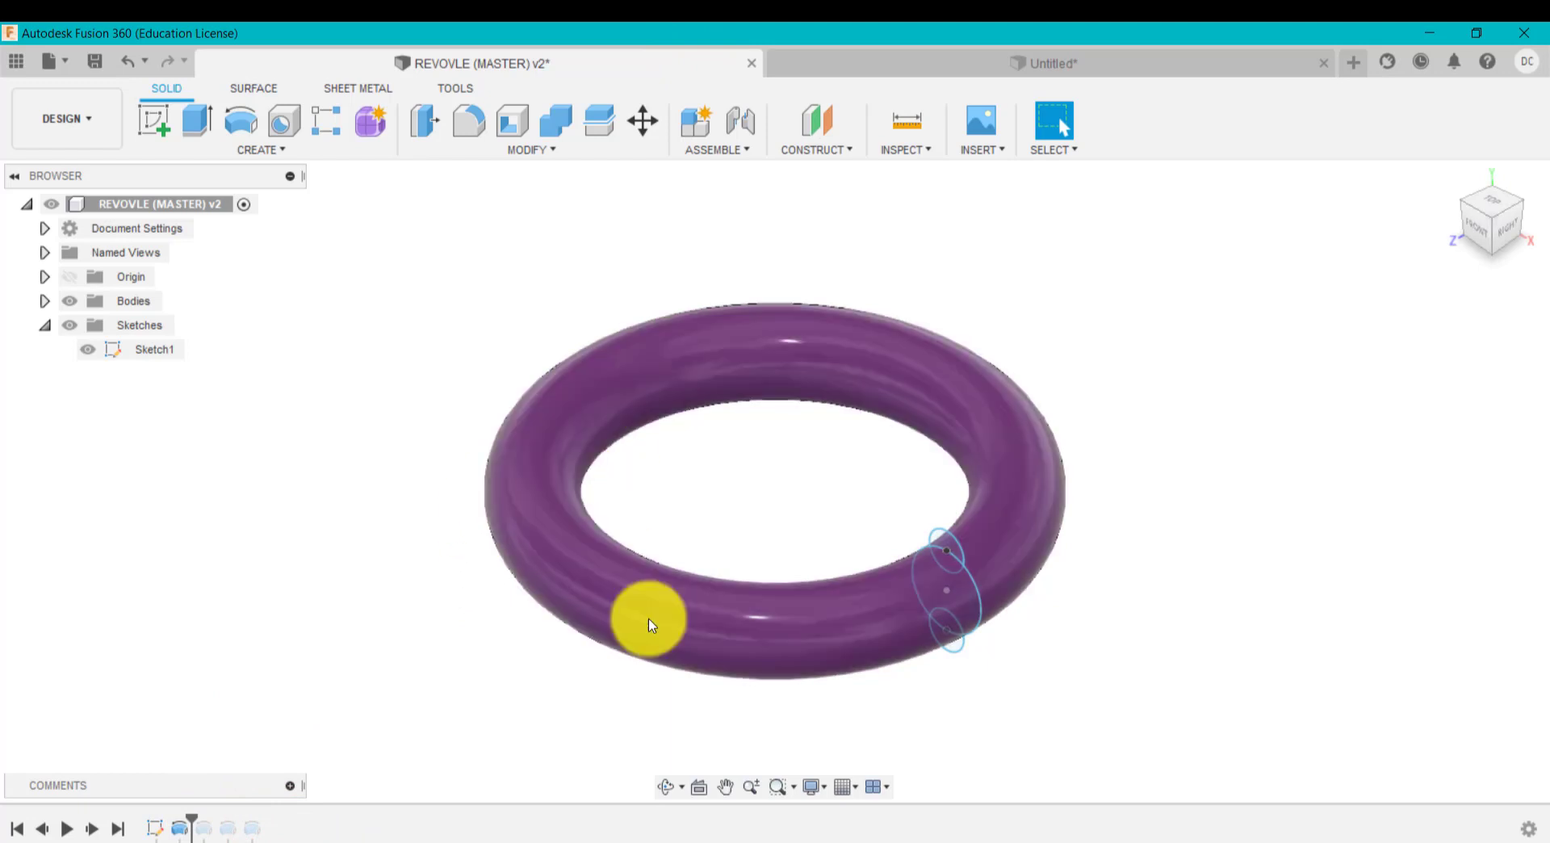
pyautogui.click(815, 63)
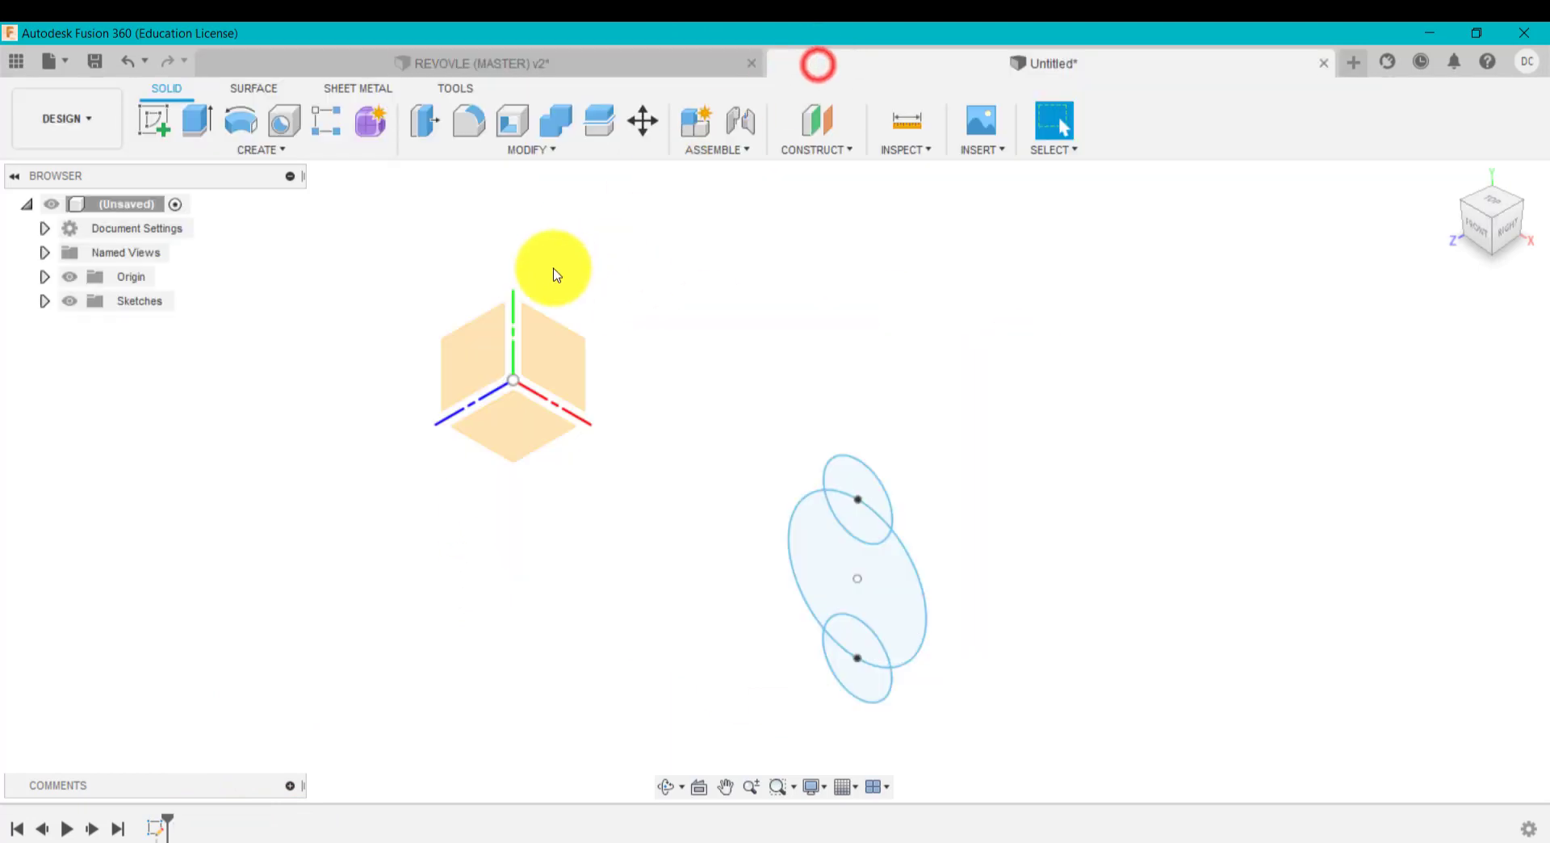
# Step: Revolve the three regions of the 30 mm circle fully around the vertical Y axis as a new body
pyautogui.click(253, 113)
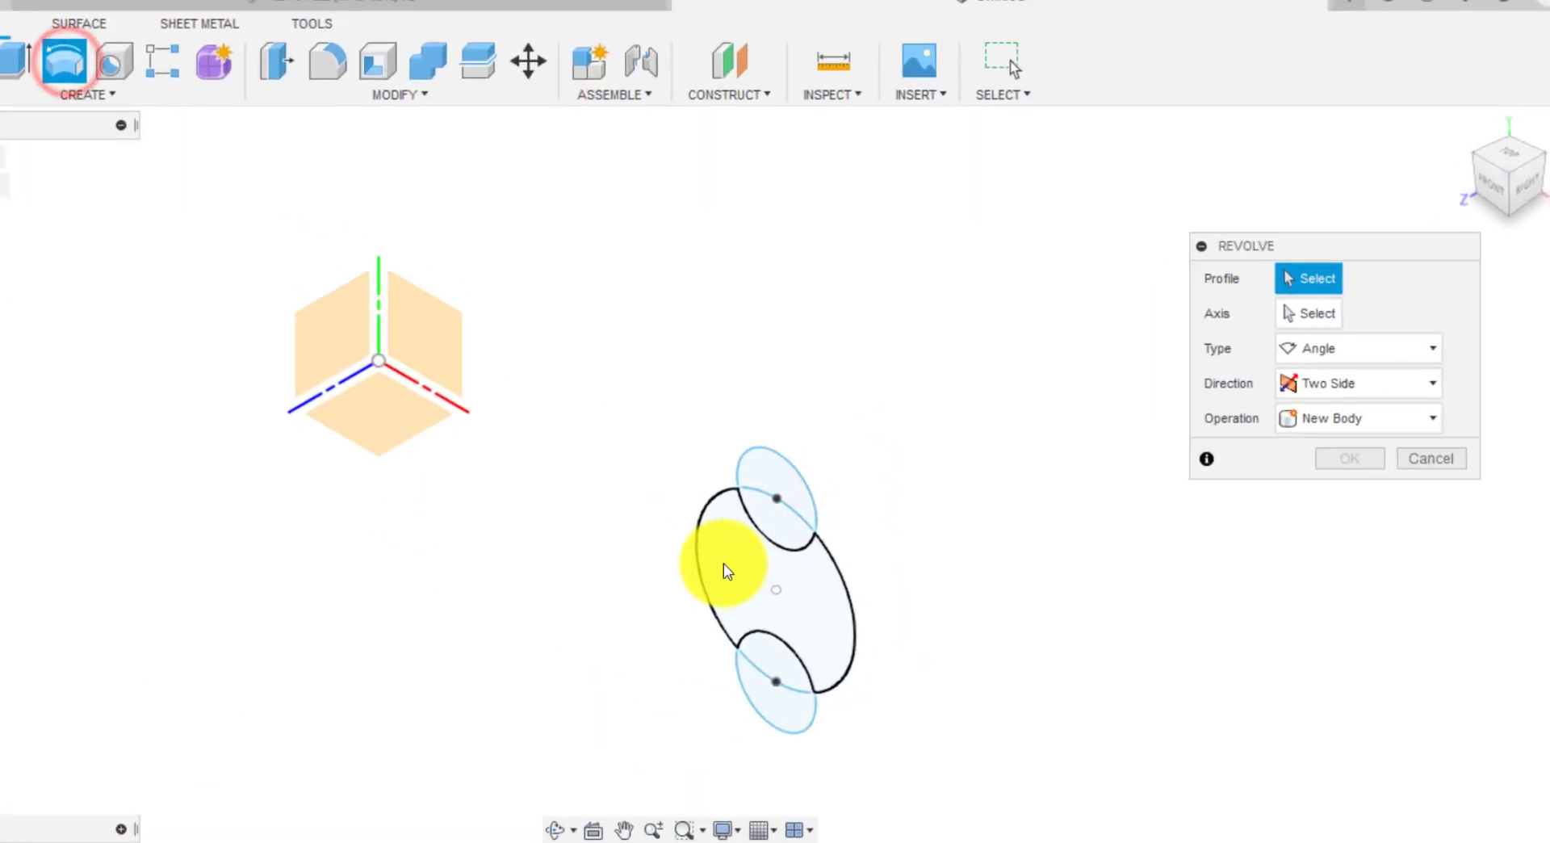
pyautogui.click(810, 554)
pyautogui.click(645, 540)
pyautogui.click(662, 699)
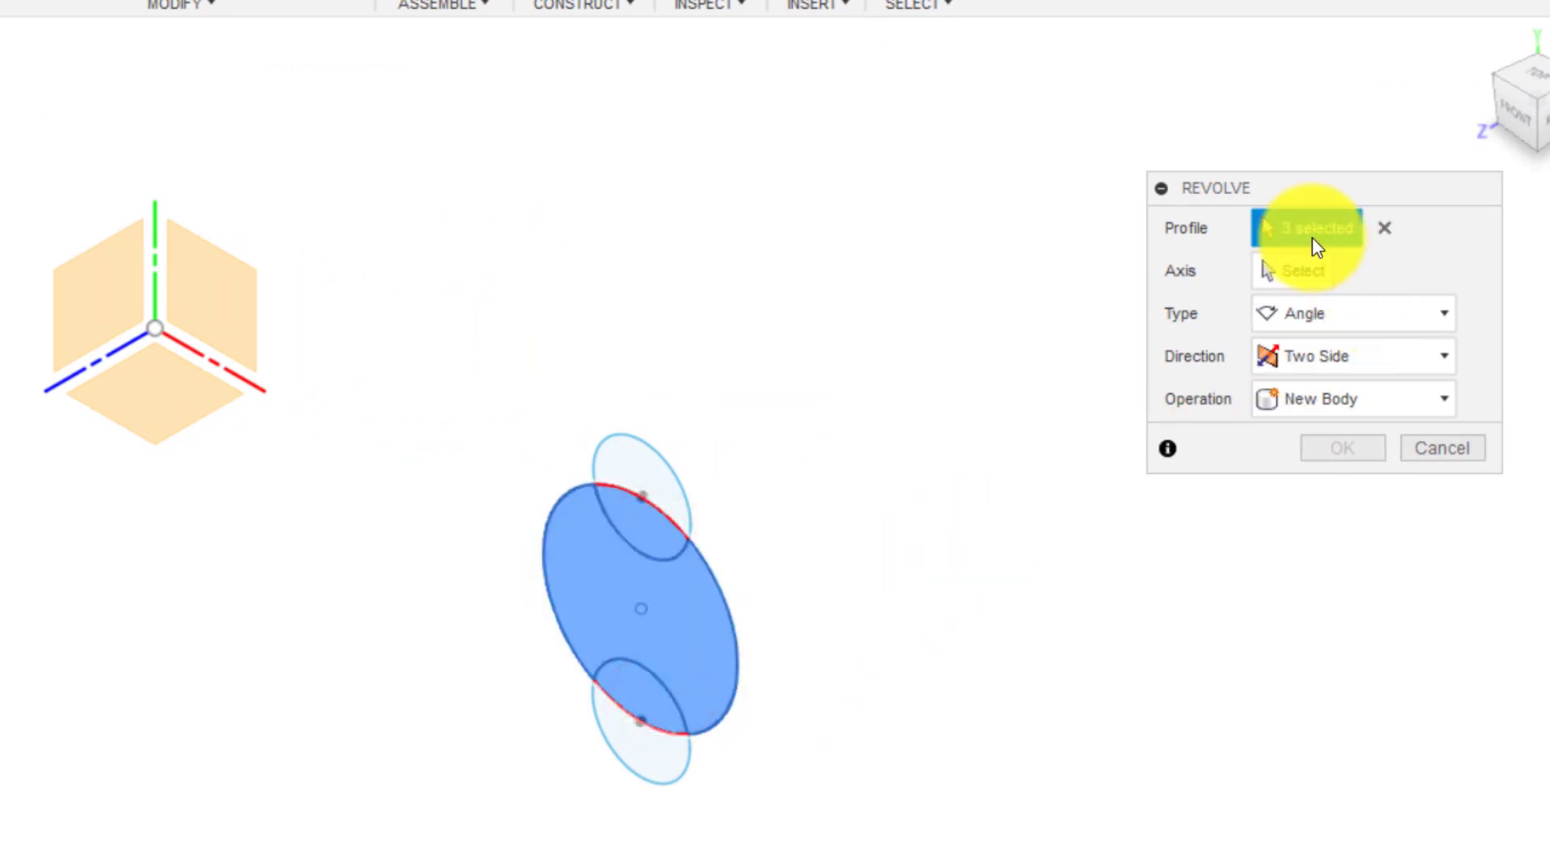
pyautogui.click(1305, 272)
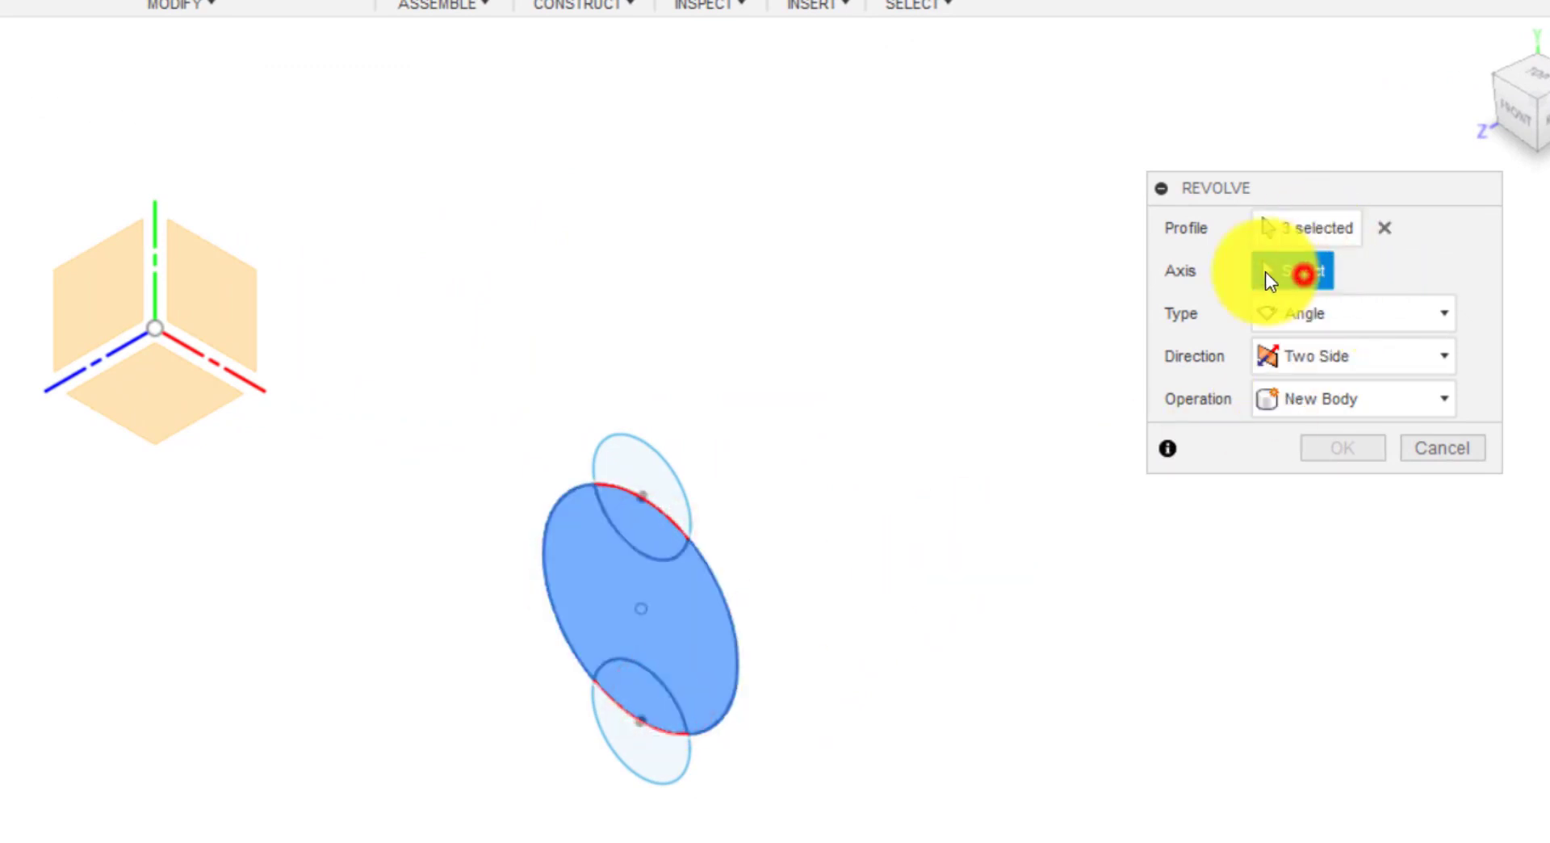
pyautogui.click(164, 267)
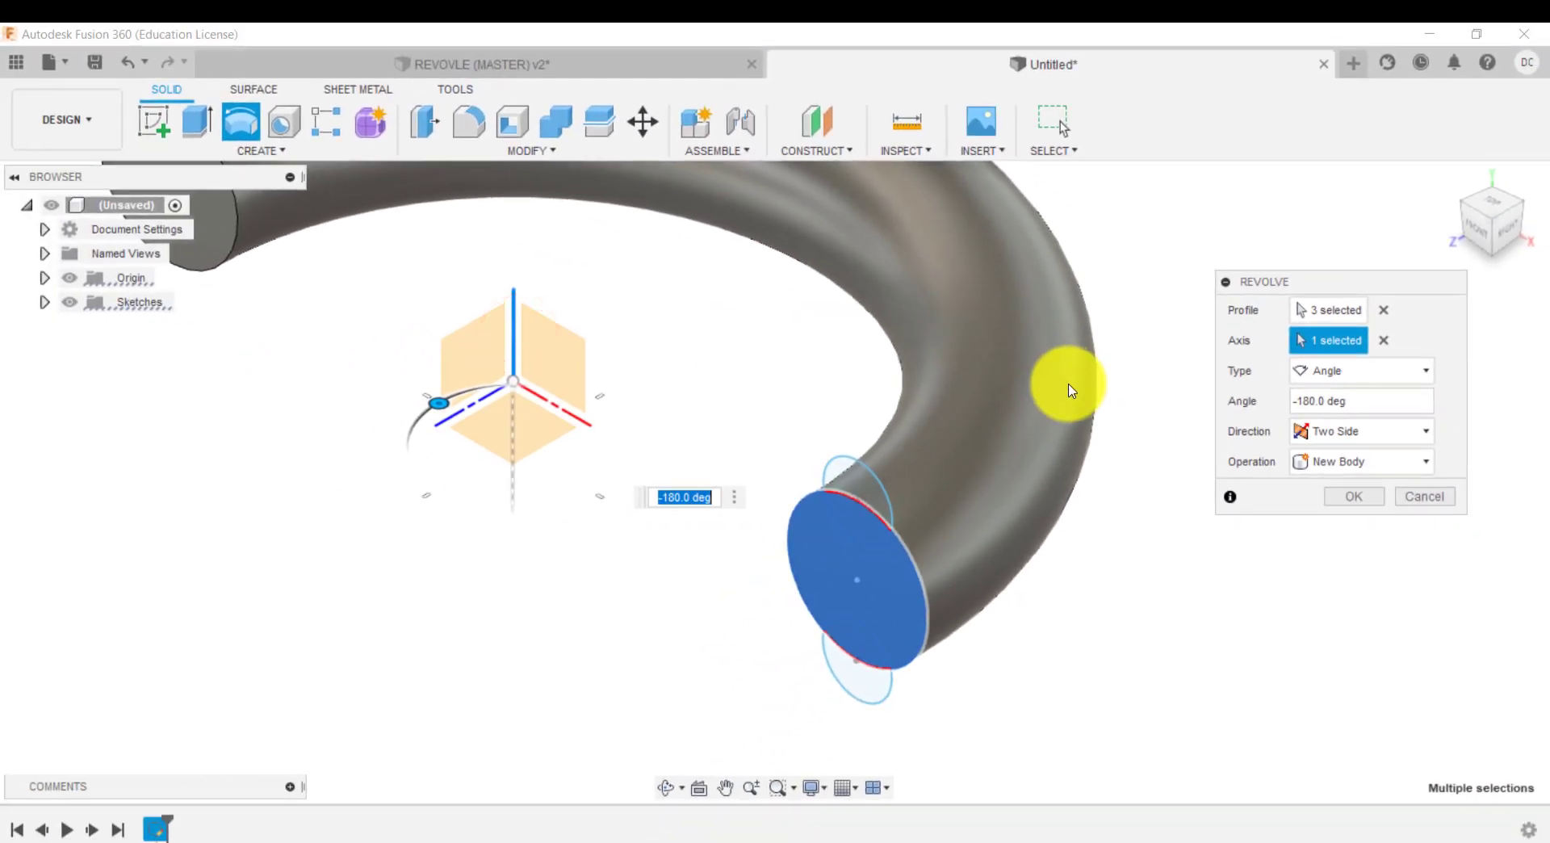
pyautogui.click(1304, 370)
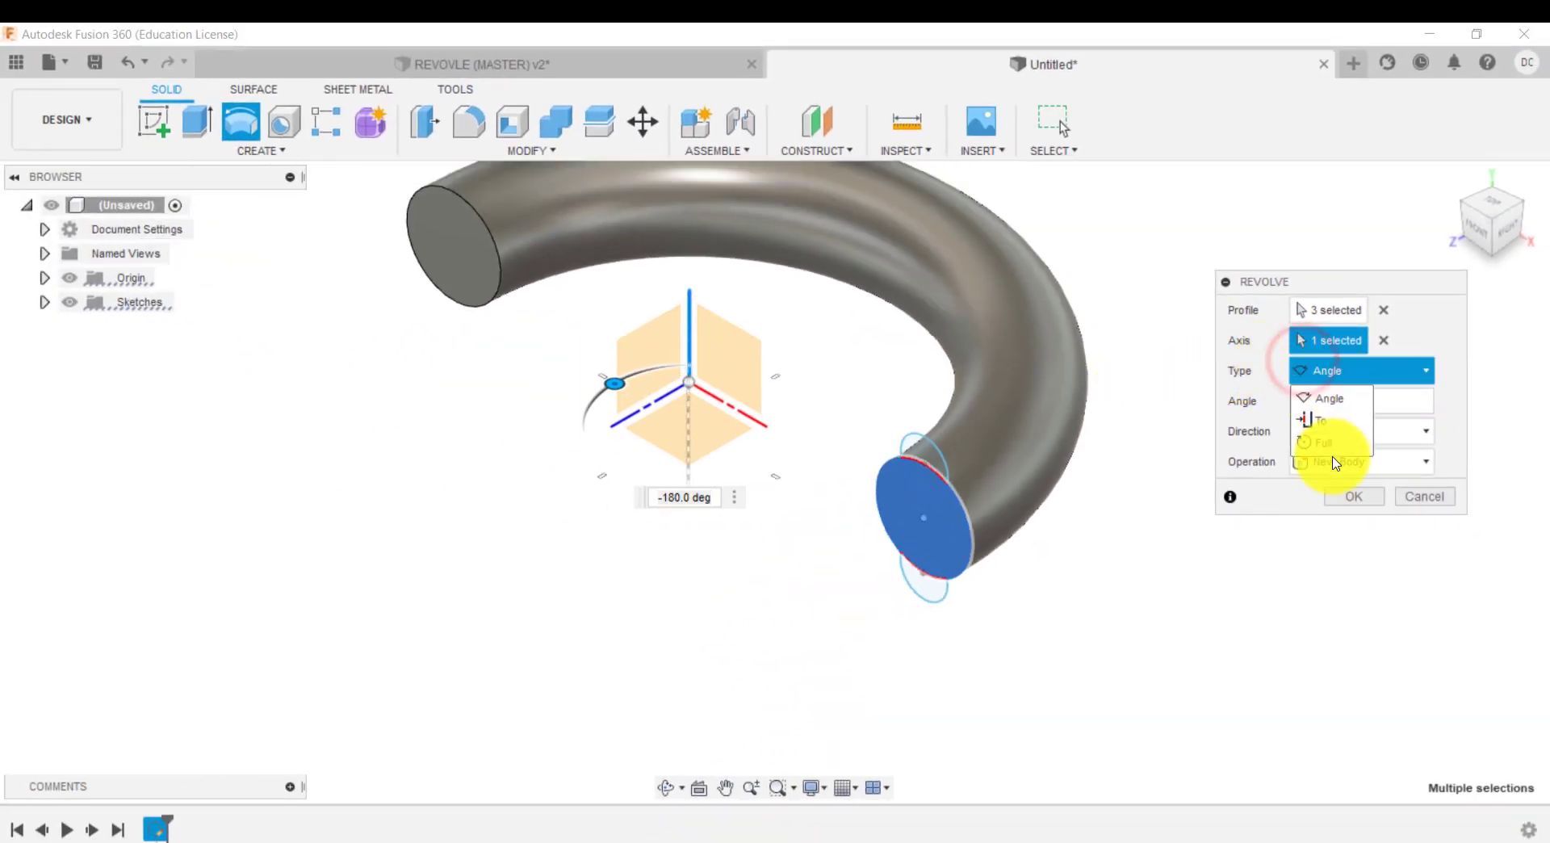
pyautogui.click(1336, 449)
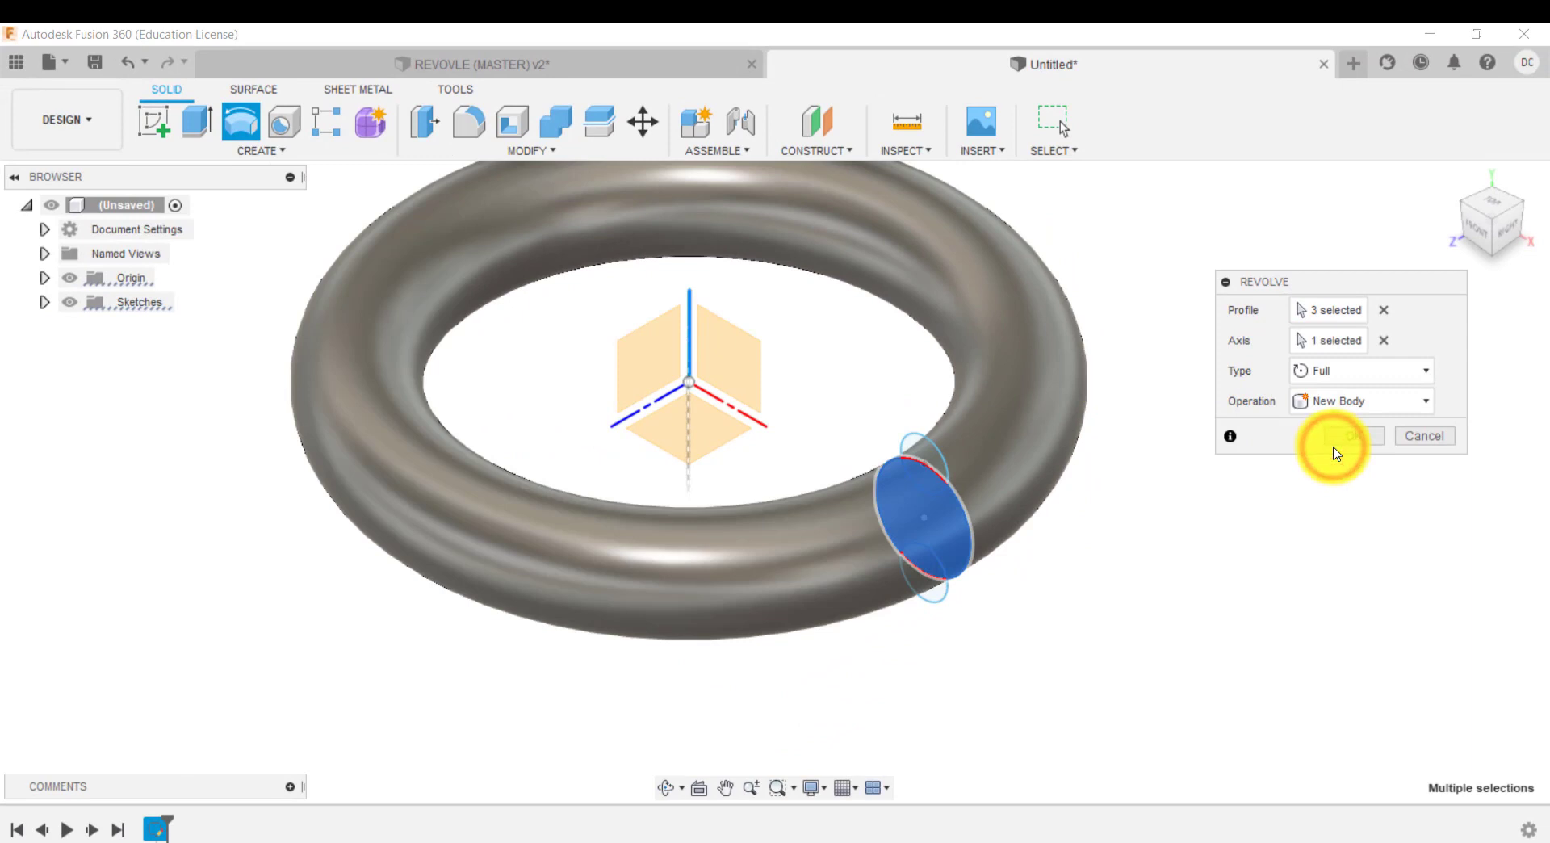
pyautogui.click(1370, 443)
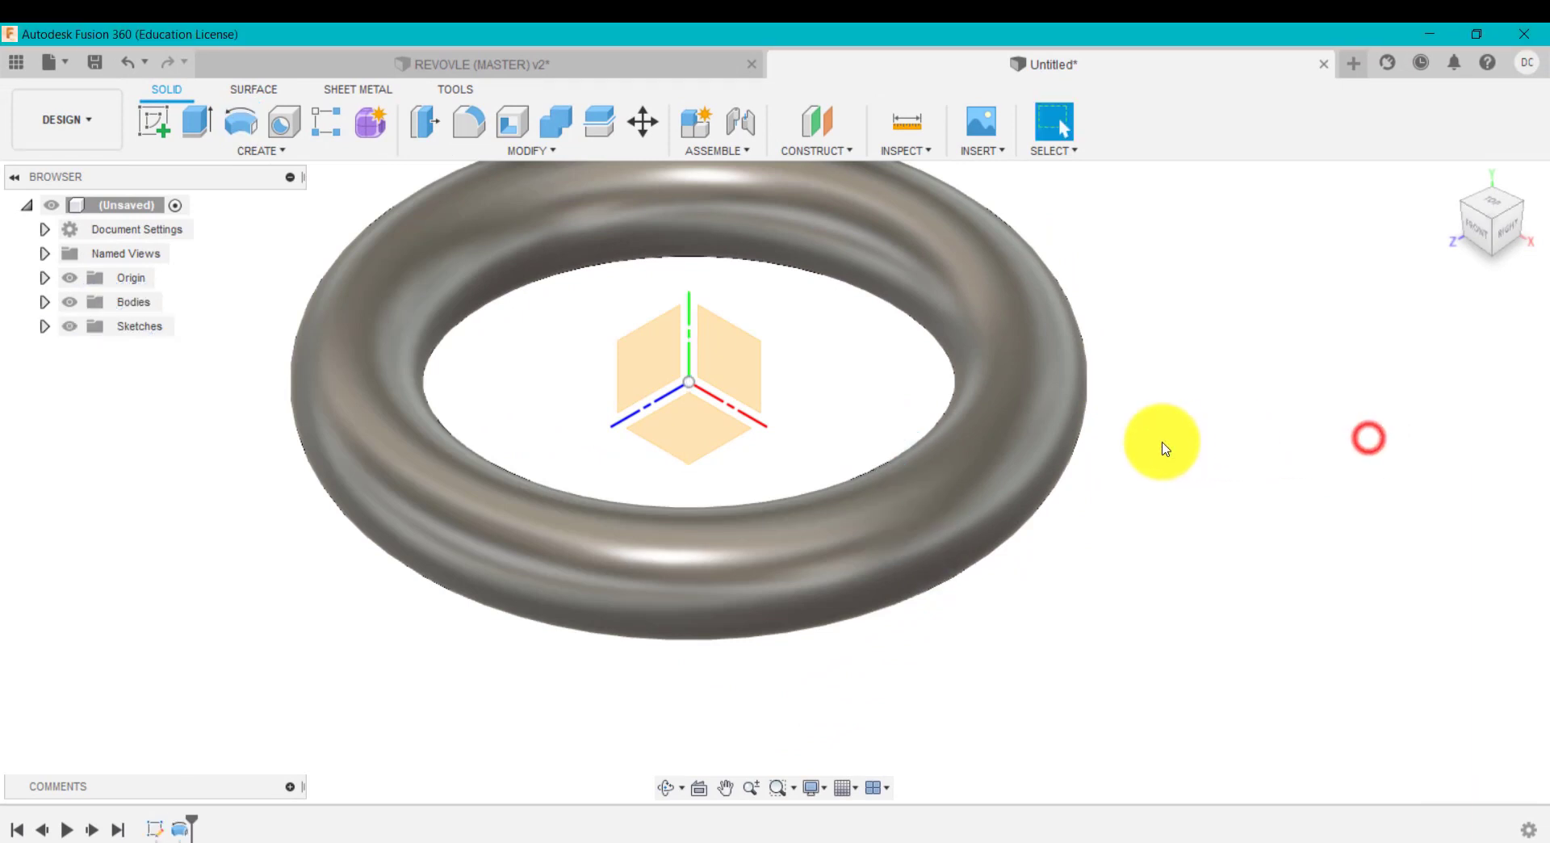
pyautogui.click(1450, 184)
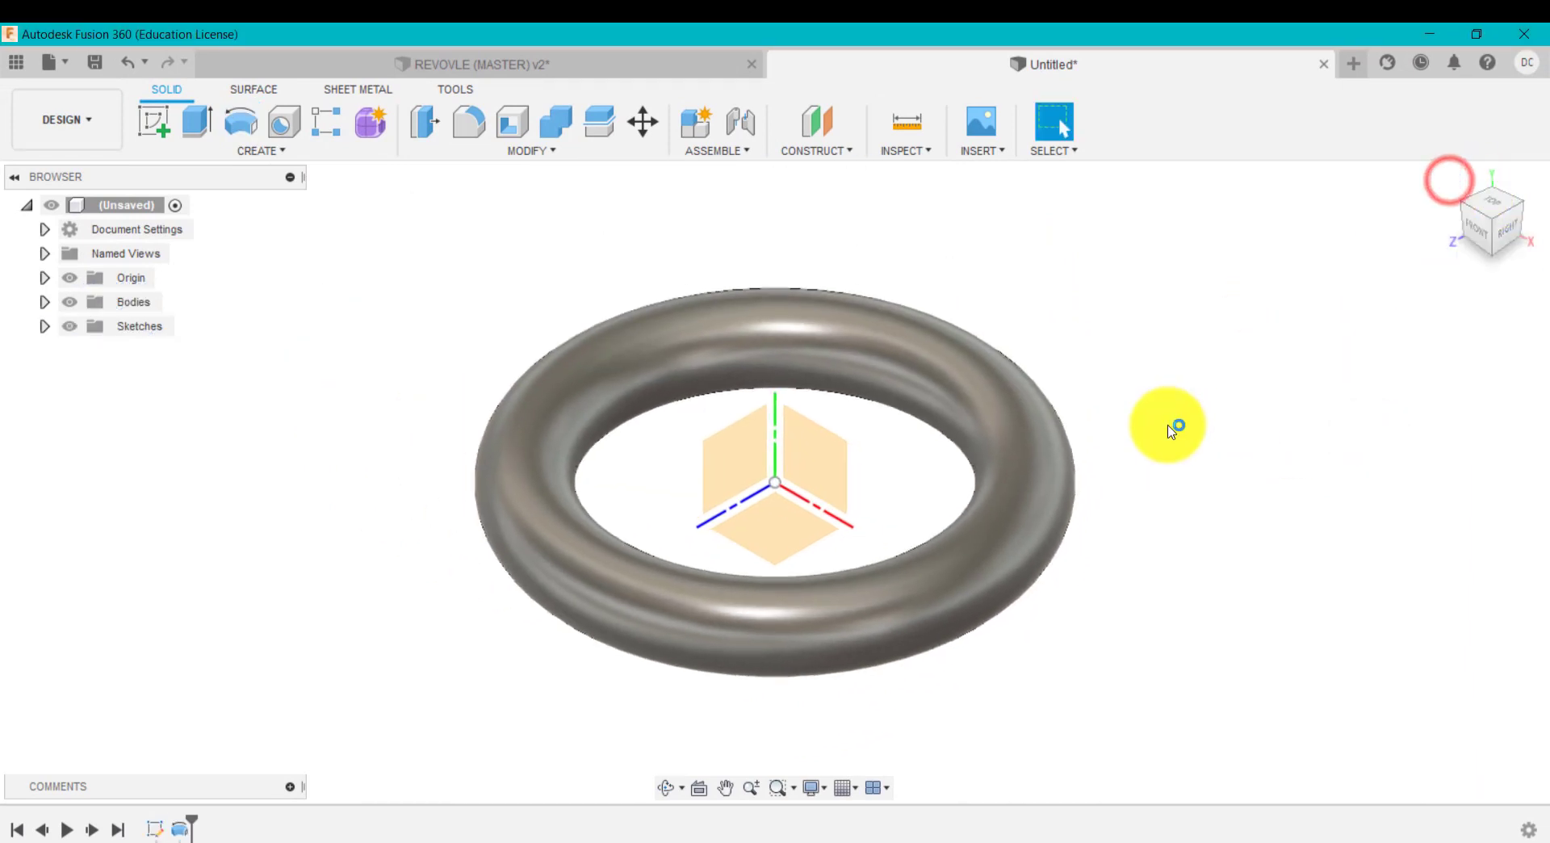
# Step: In REVOVLE (MASTER) v2, roll the history forward past the second revolve and inspect that feature's settings without changing them
pyautogui.click(587, 68)
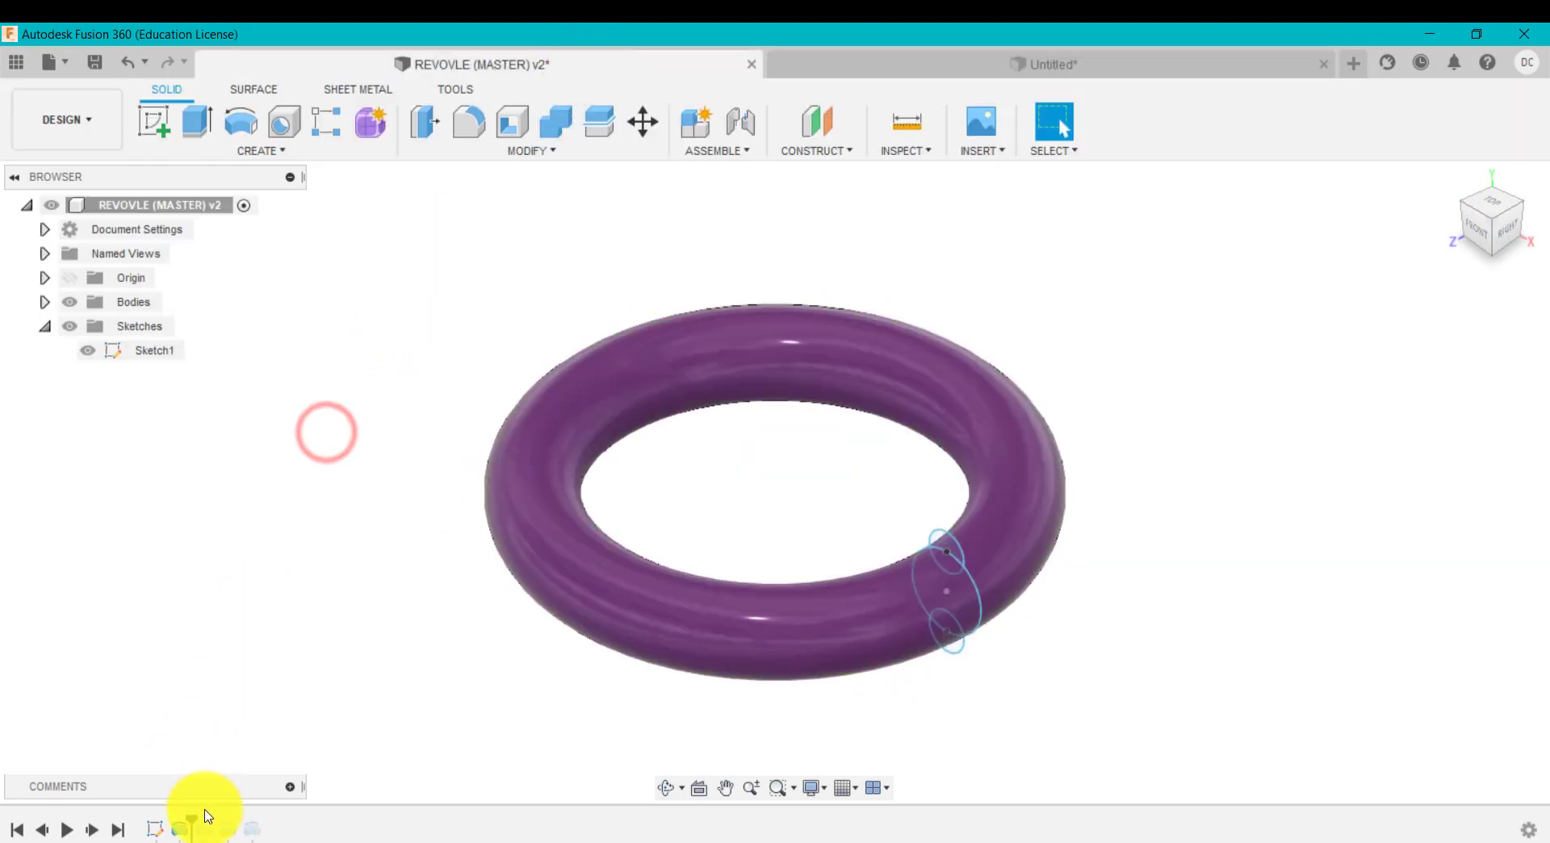
pyautogui.moveTo(192, 818); pyautogui.dragTo(214, 817)
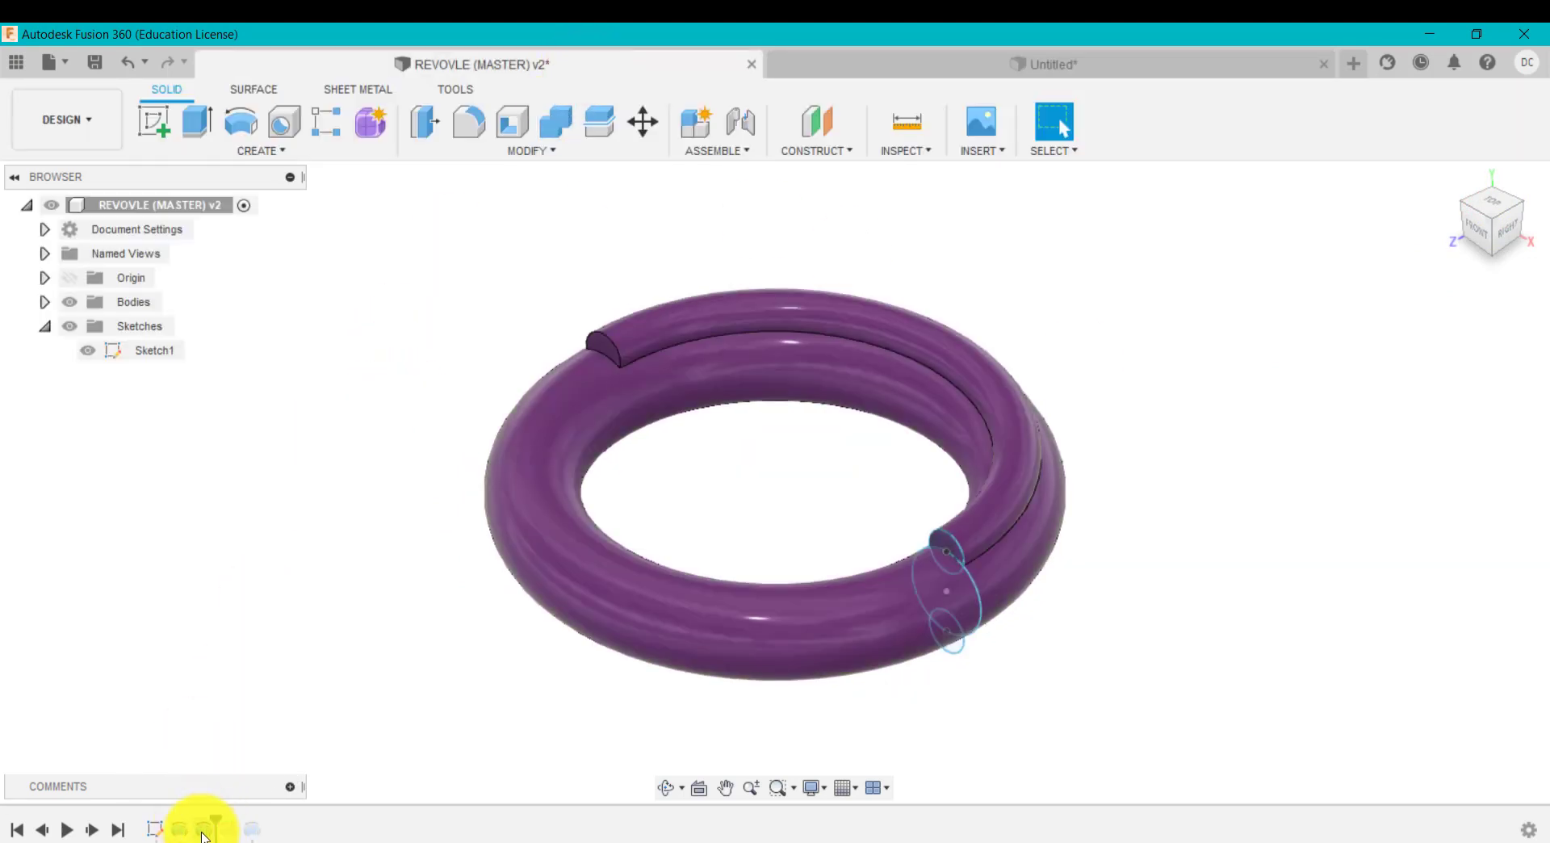
pyautogui.rightClick(205, 829)
pyautogui.click(295, 637)
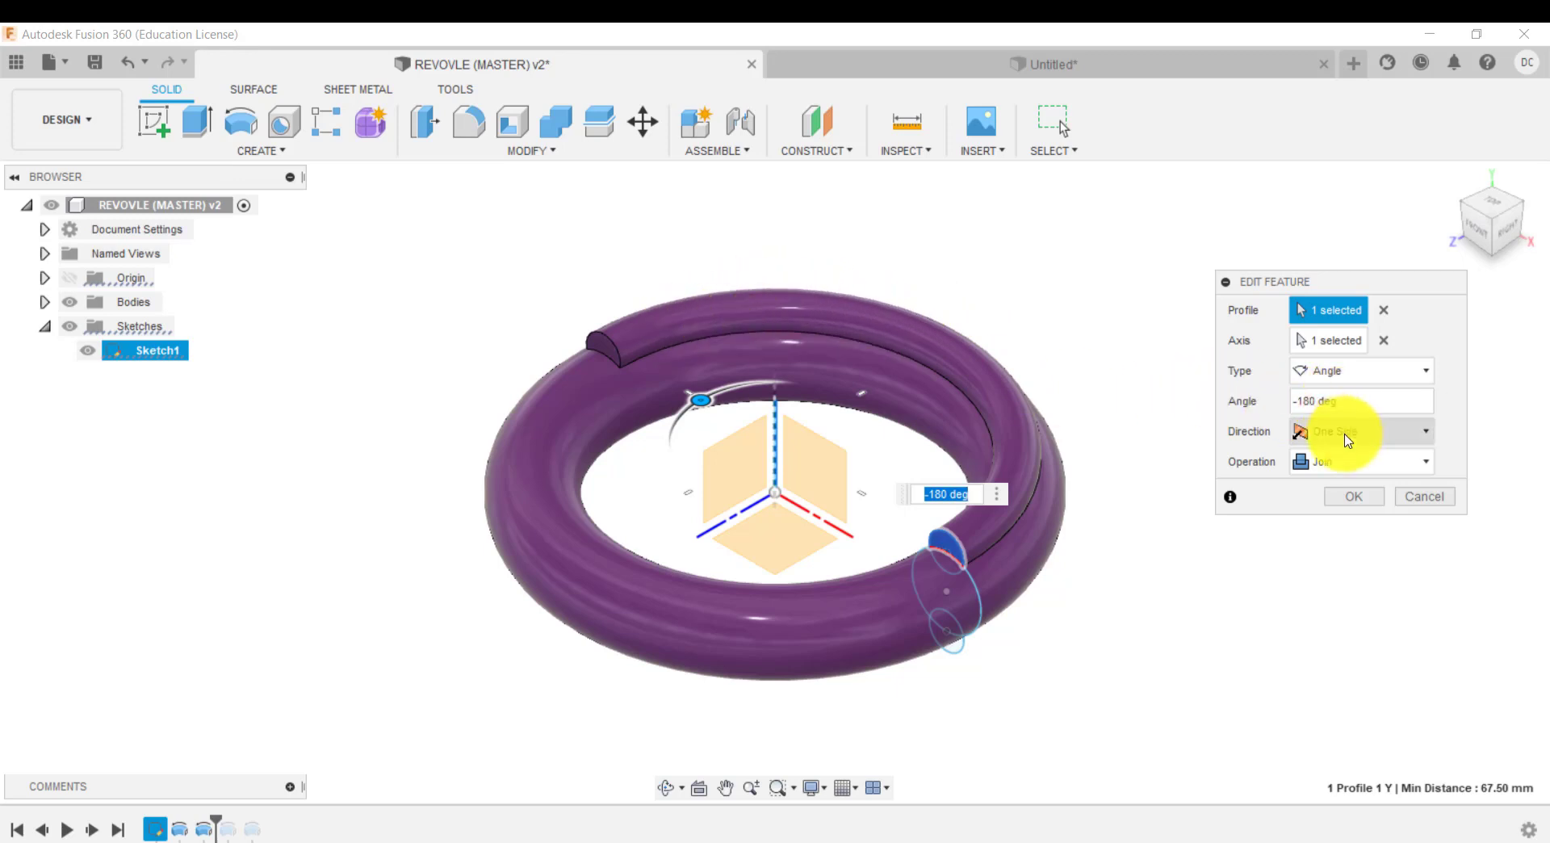
pyautogui.click(1428, 497)
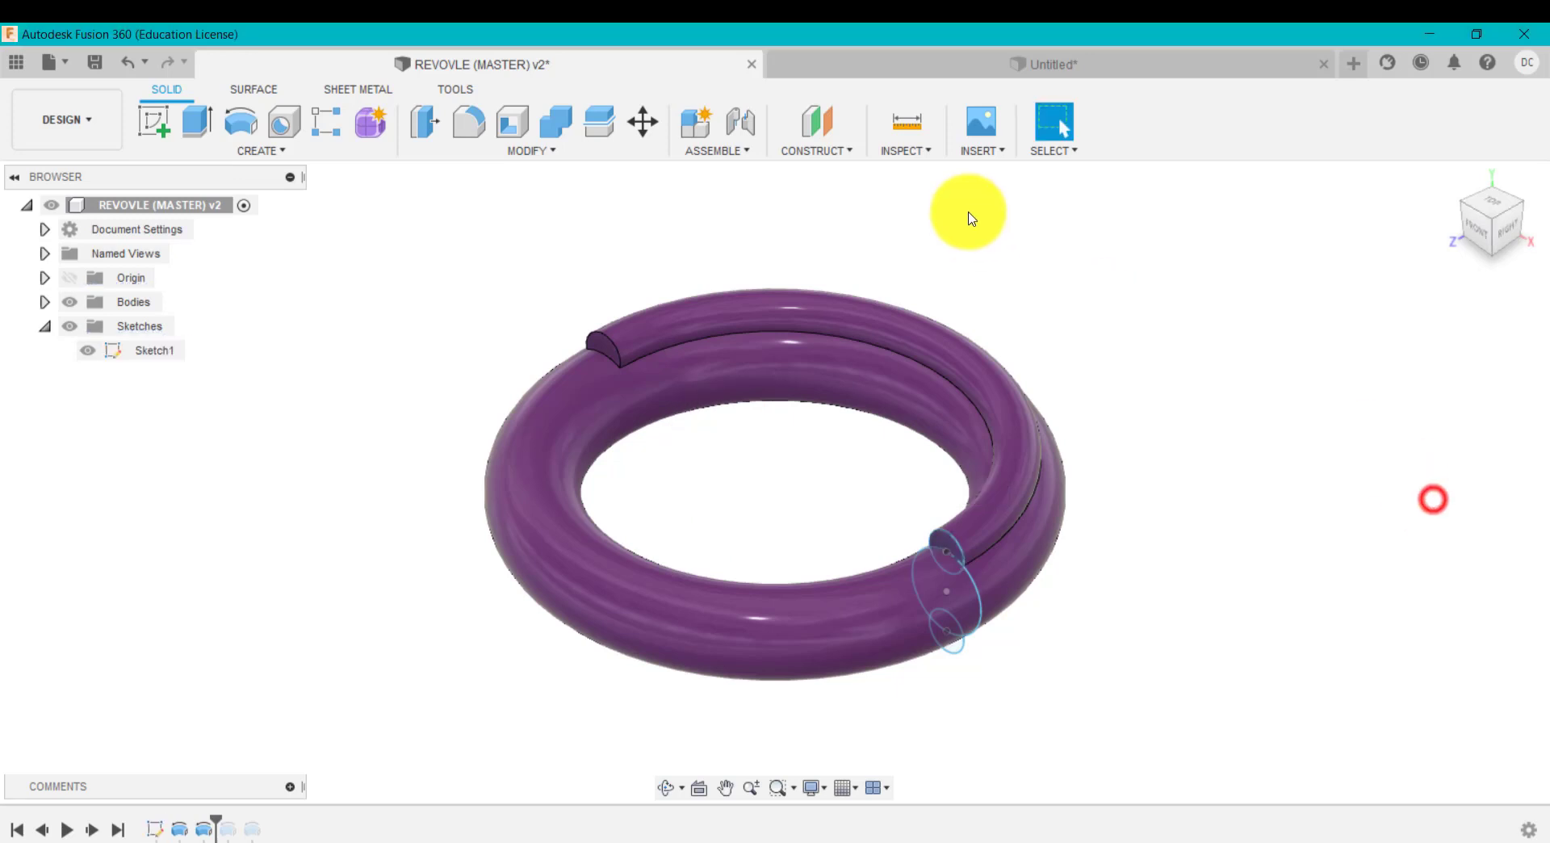
# Step: Return to the untitled design and make Sketch1 with its circle profiles visible again
pyautogui.click(894, 71)
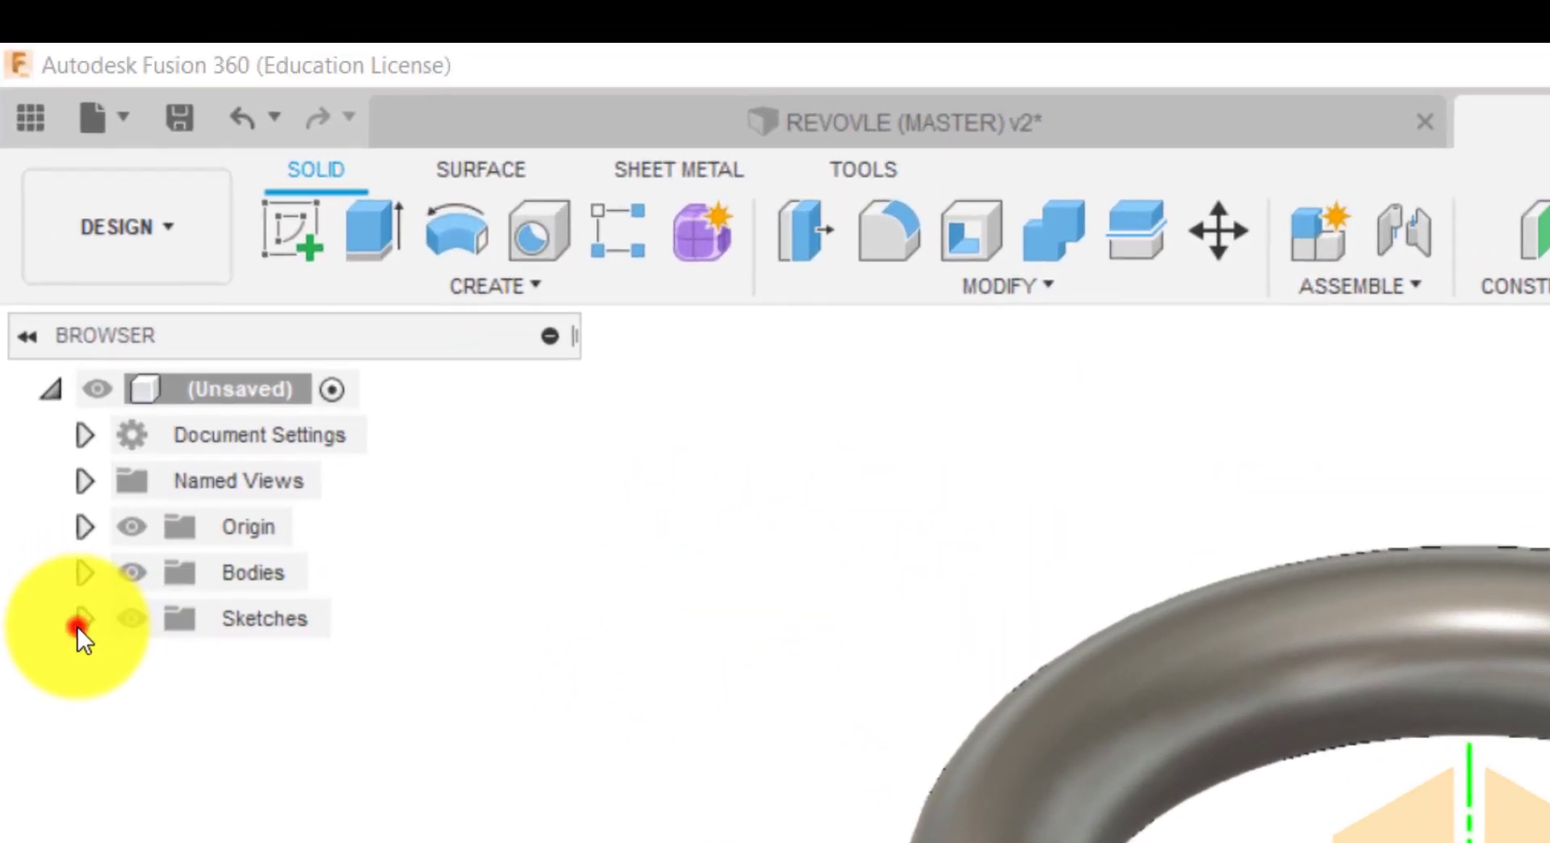
pyautogui.click(78, 626)
pyautogui.click(161, 662)
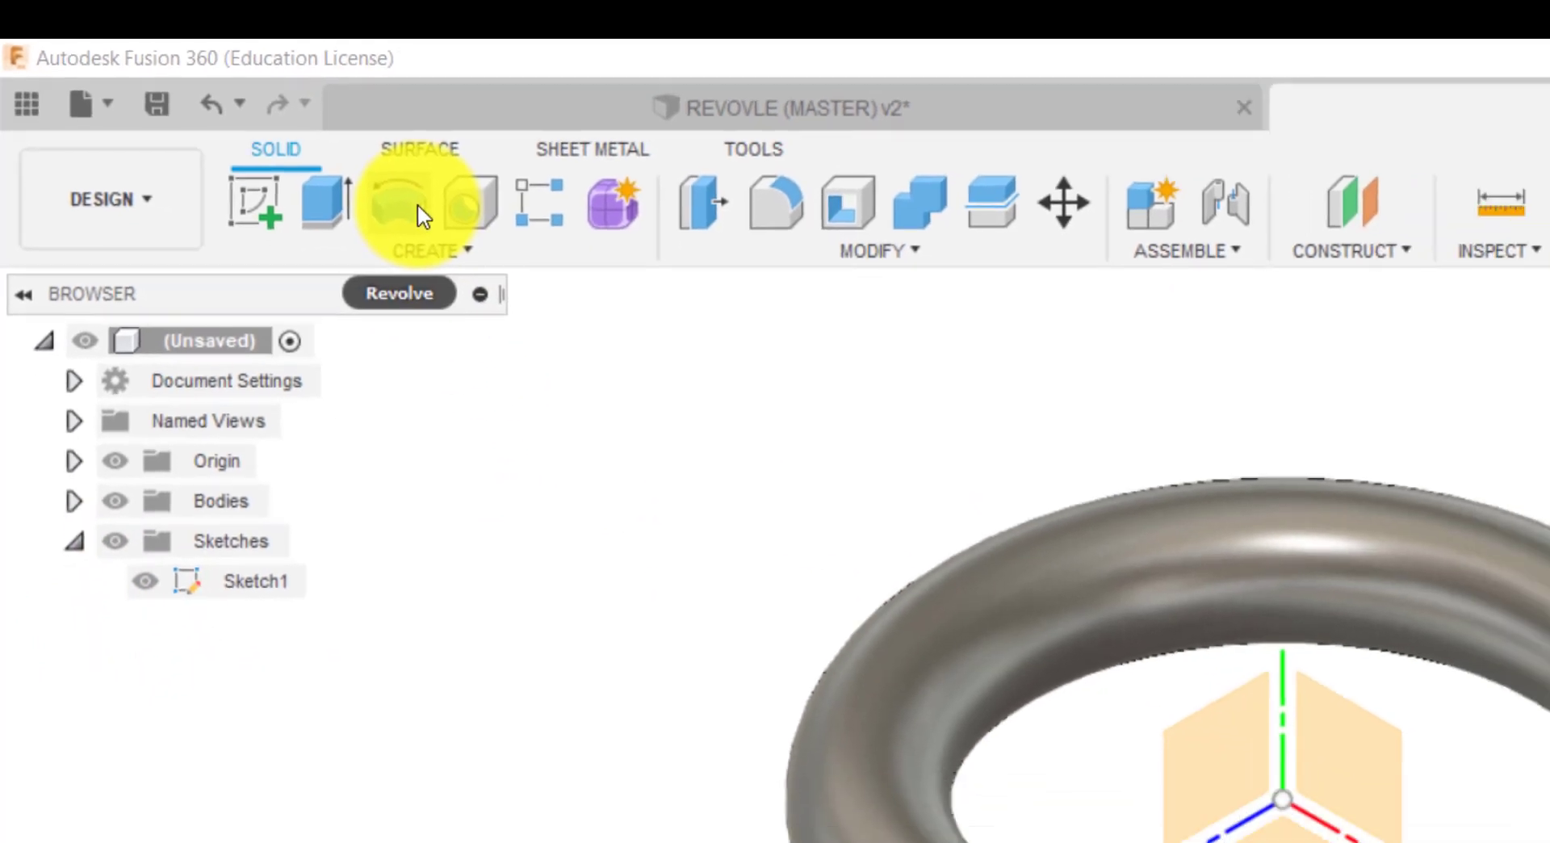
# Step: Set up a revolve of the upper small circle's region outside the ring around the vertical Y axis, by angle at -180 deg
pyautogui.click(476, 236)
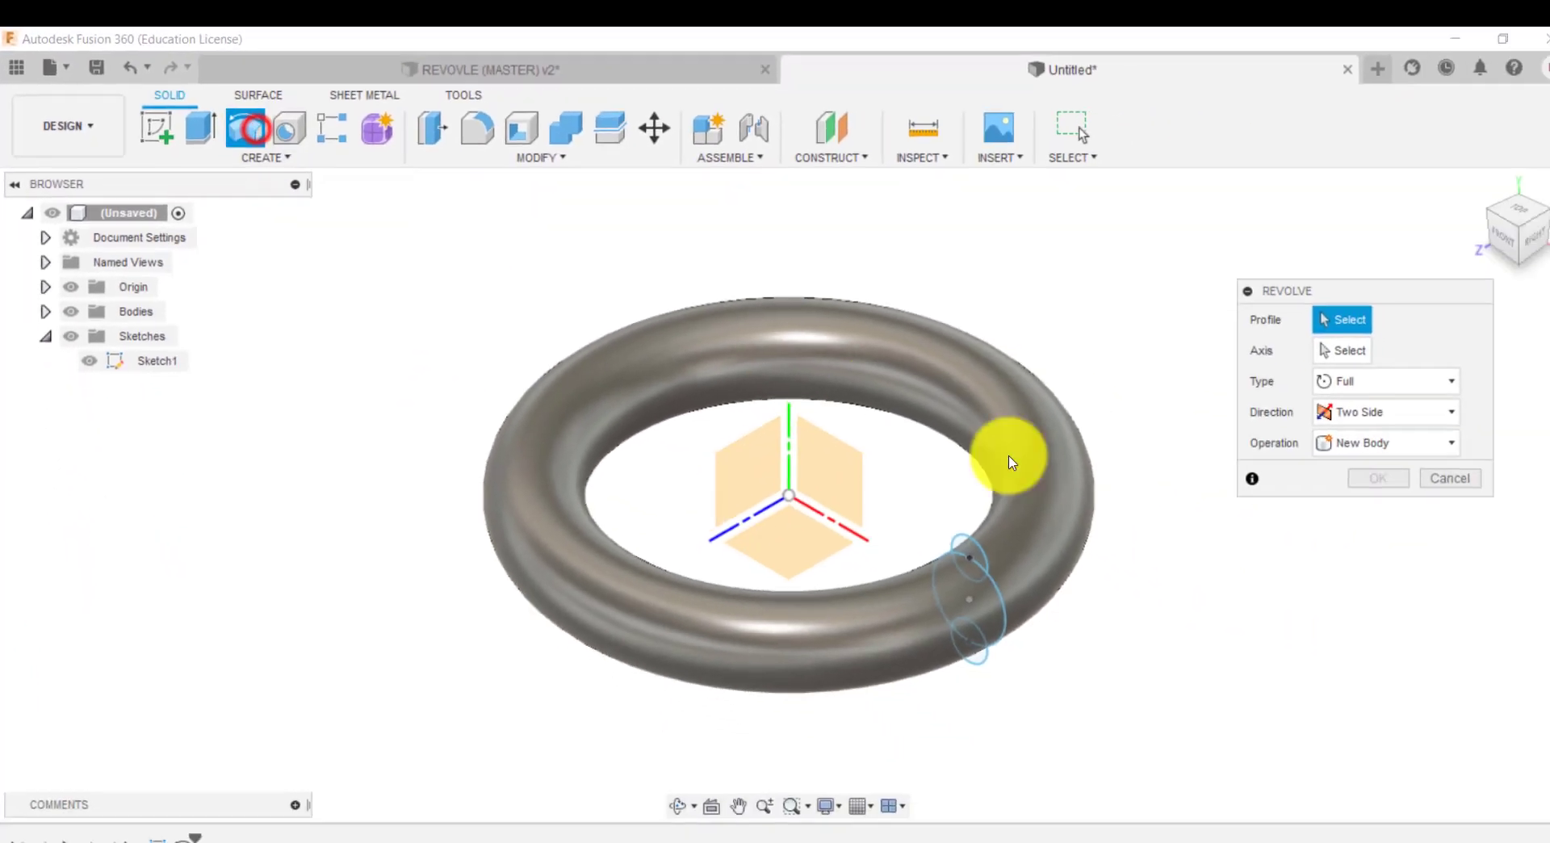
pyautogui.click(948, 539)
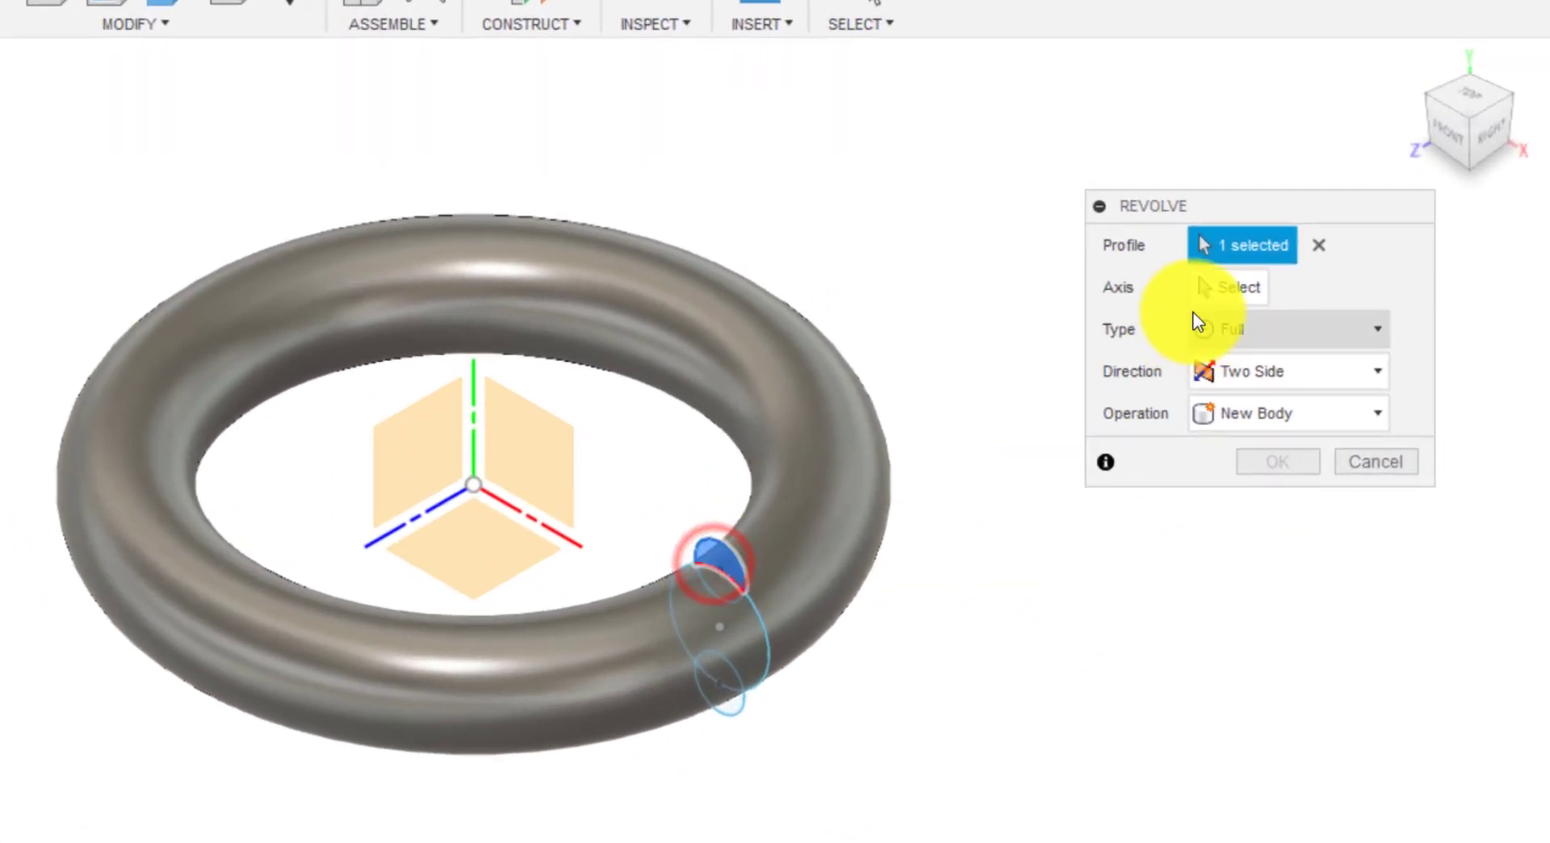
pyautogui.click(1214, 290)
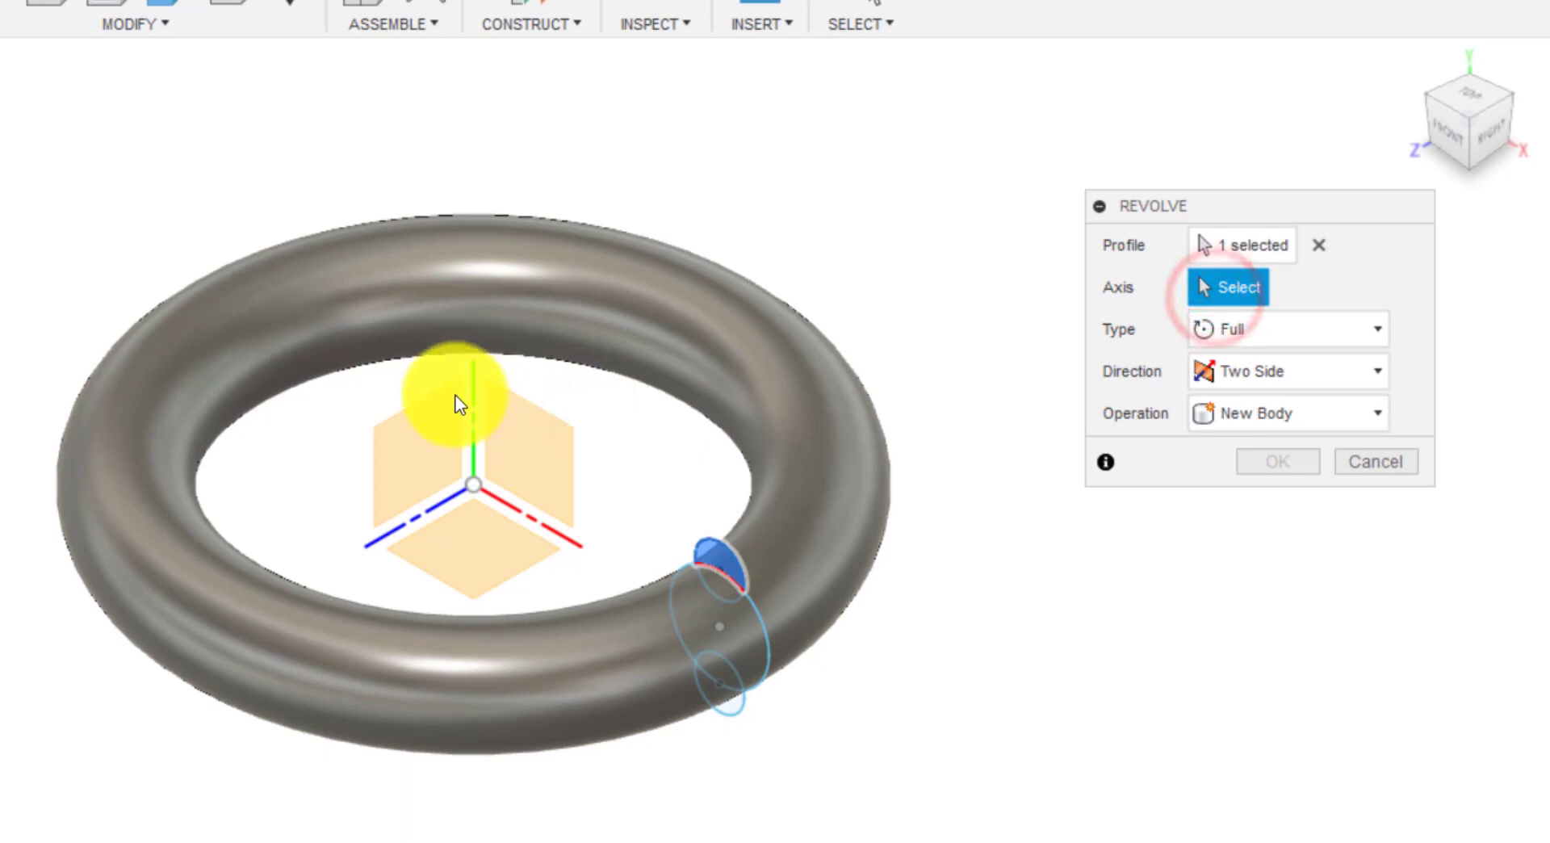
pyautogui.click(468, 398)
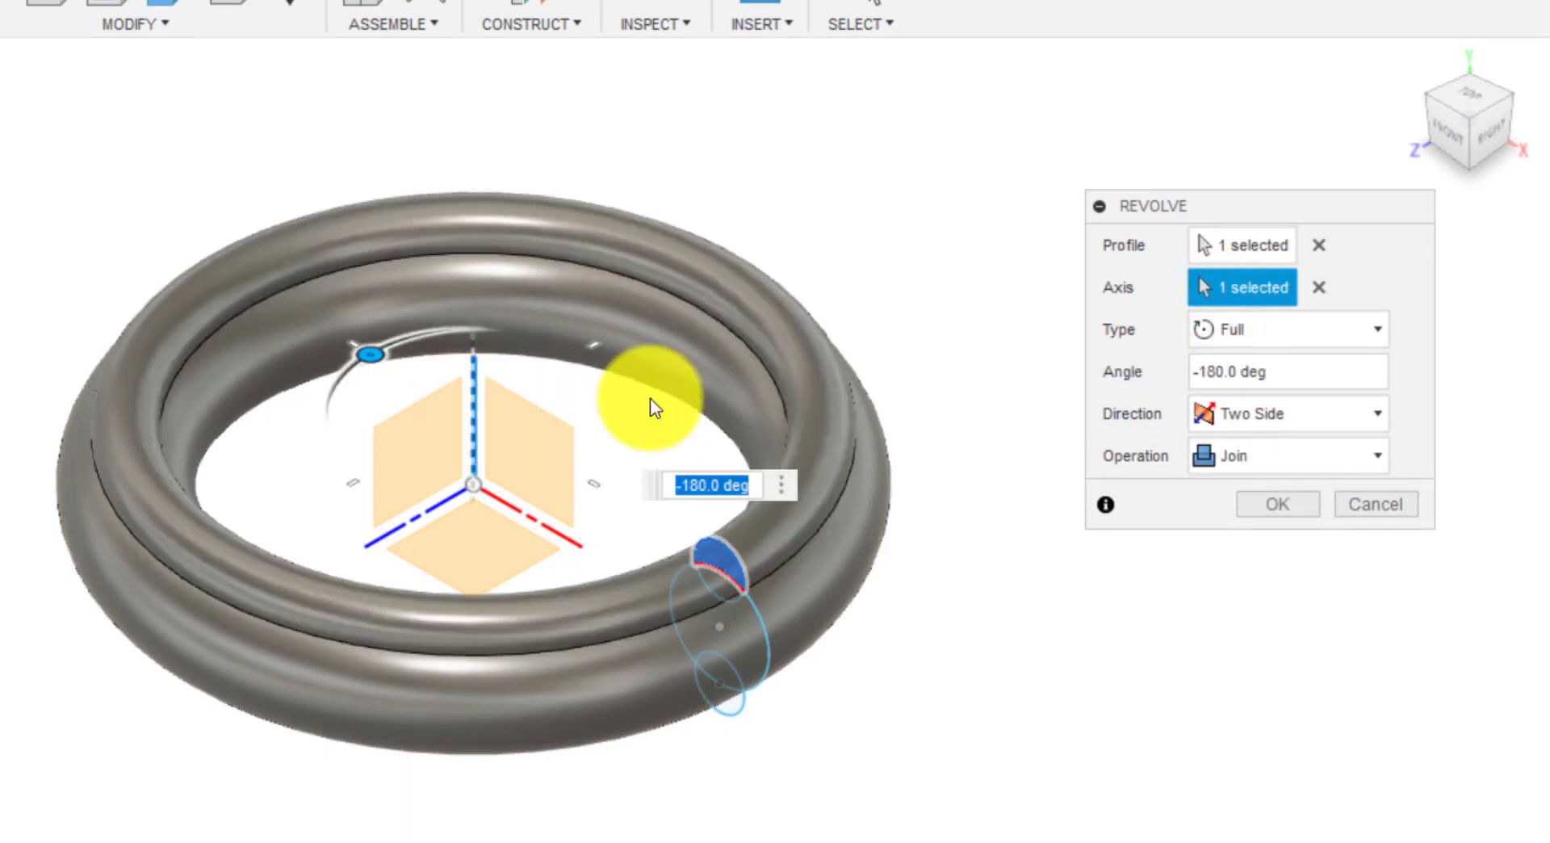
pyautogui.click(1257, 334)
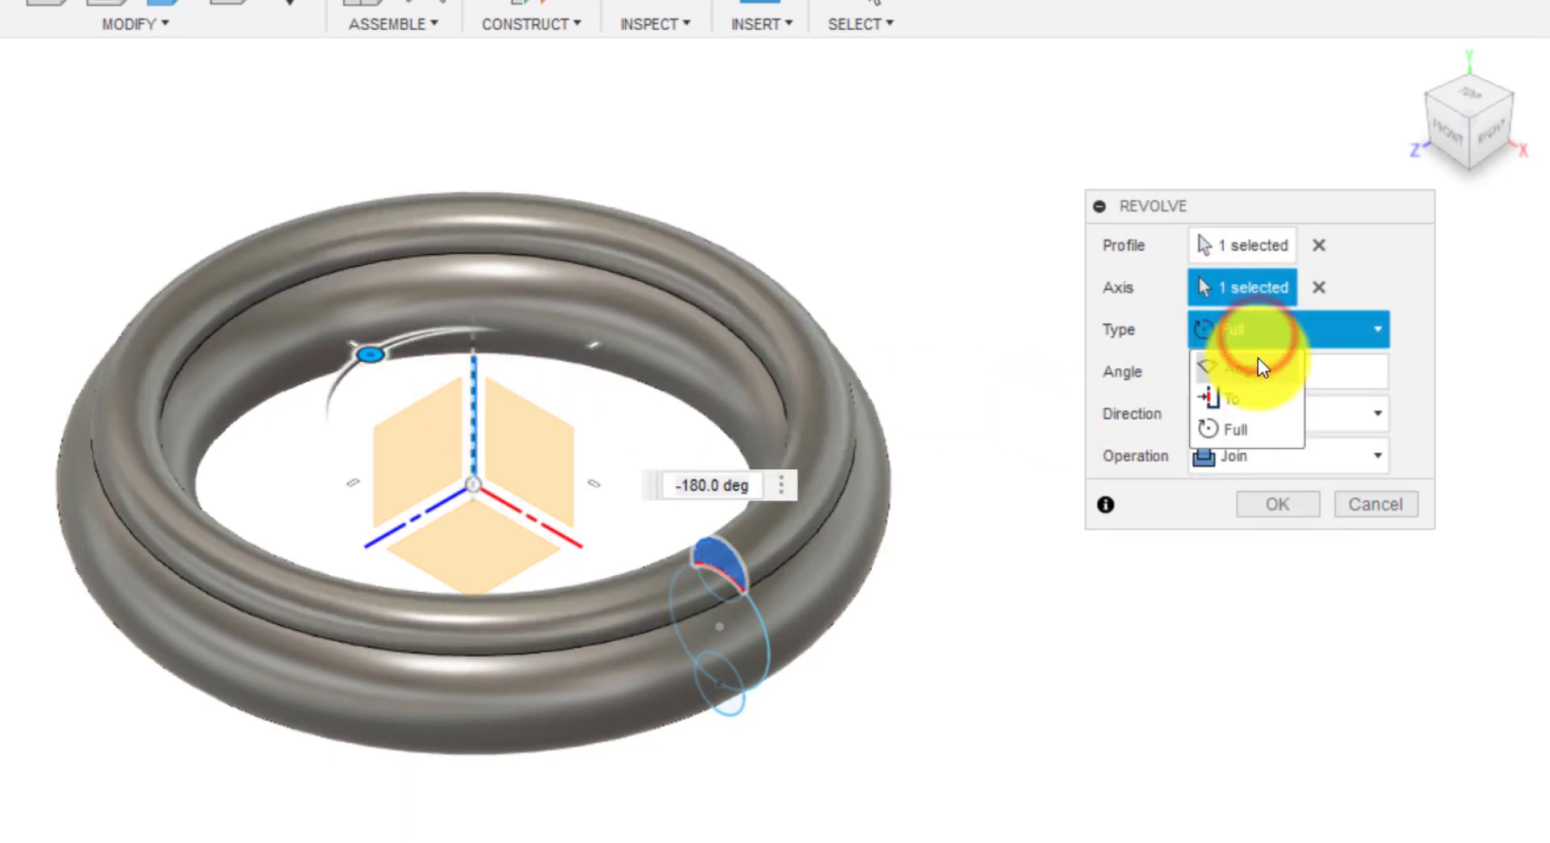
pyautogui.click(1254, 370)
pyautogui.click(1298, 373)
pyautogui.click(1298, 374)
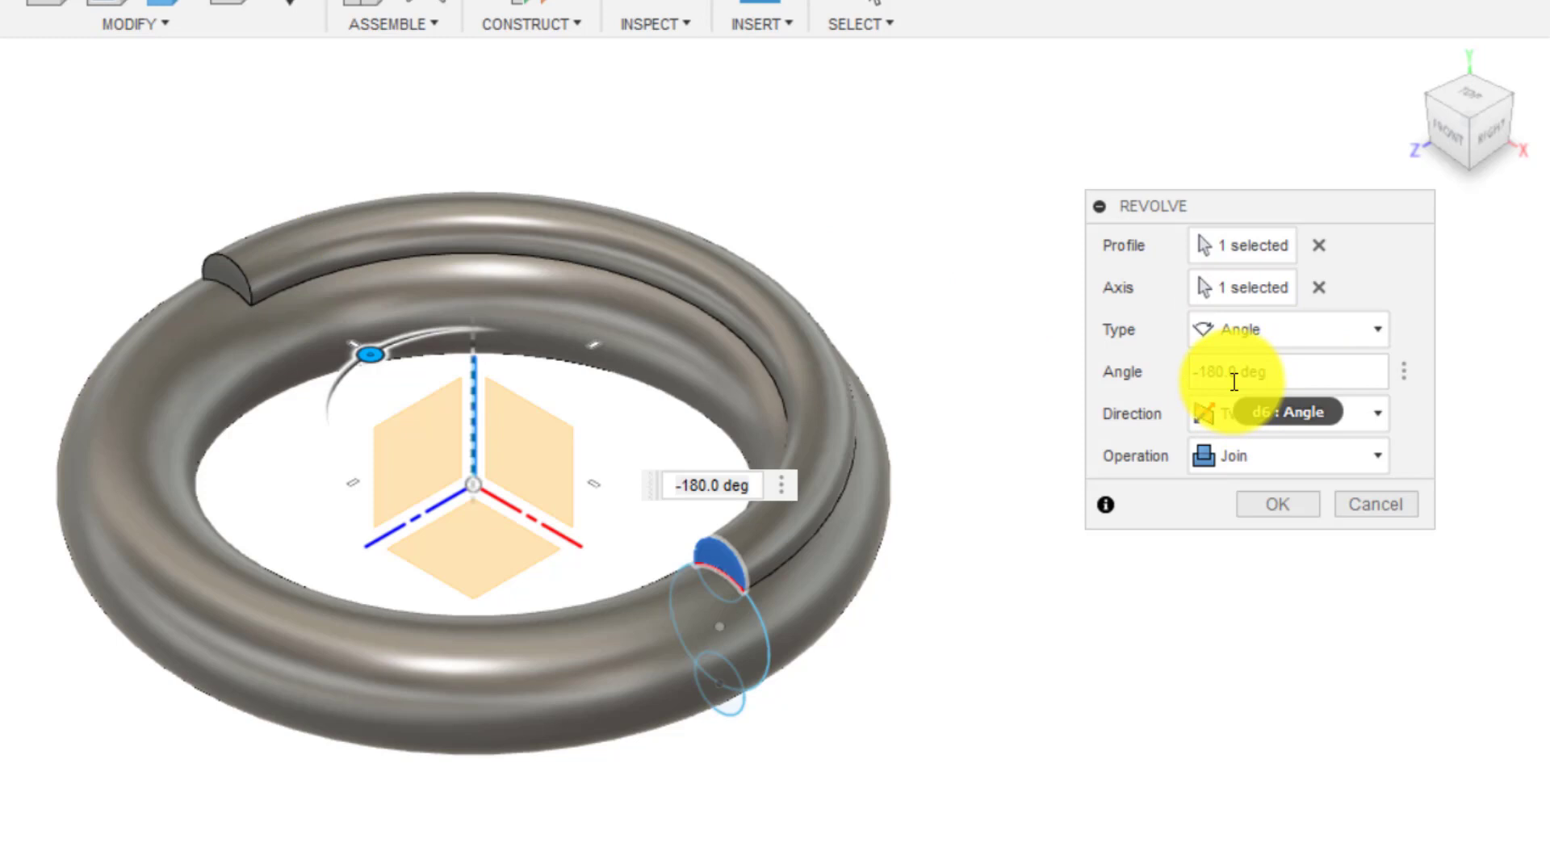
# Step: Try the Cut operation on the revolve, switch it back to Join and finish the raised half track
pyautogui.click(1244, 456)
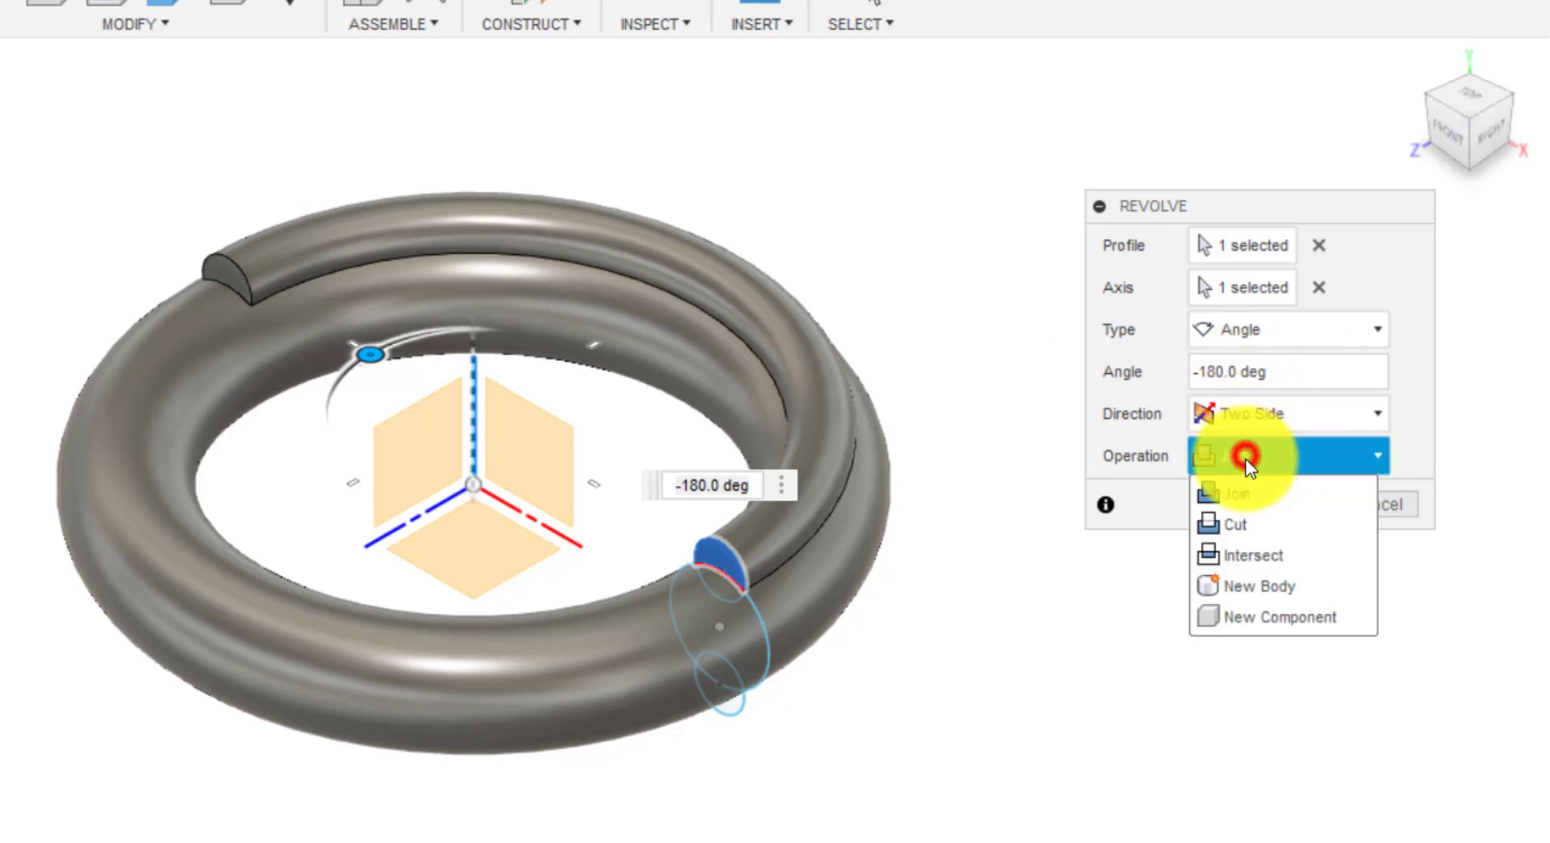
pyautogui.click(1282, 537)
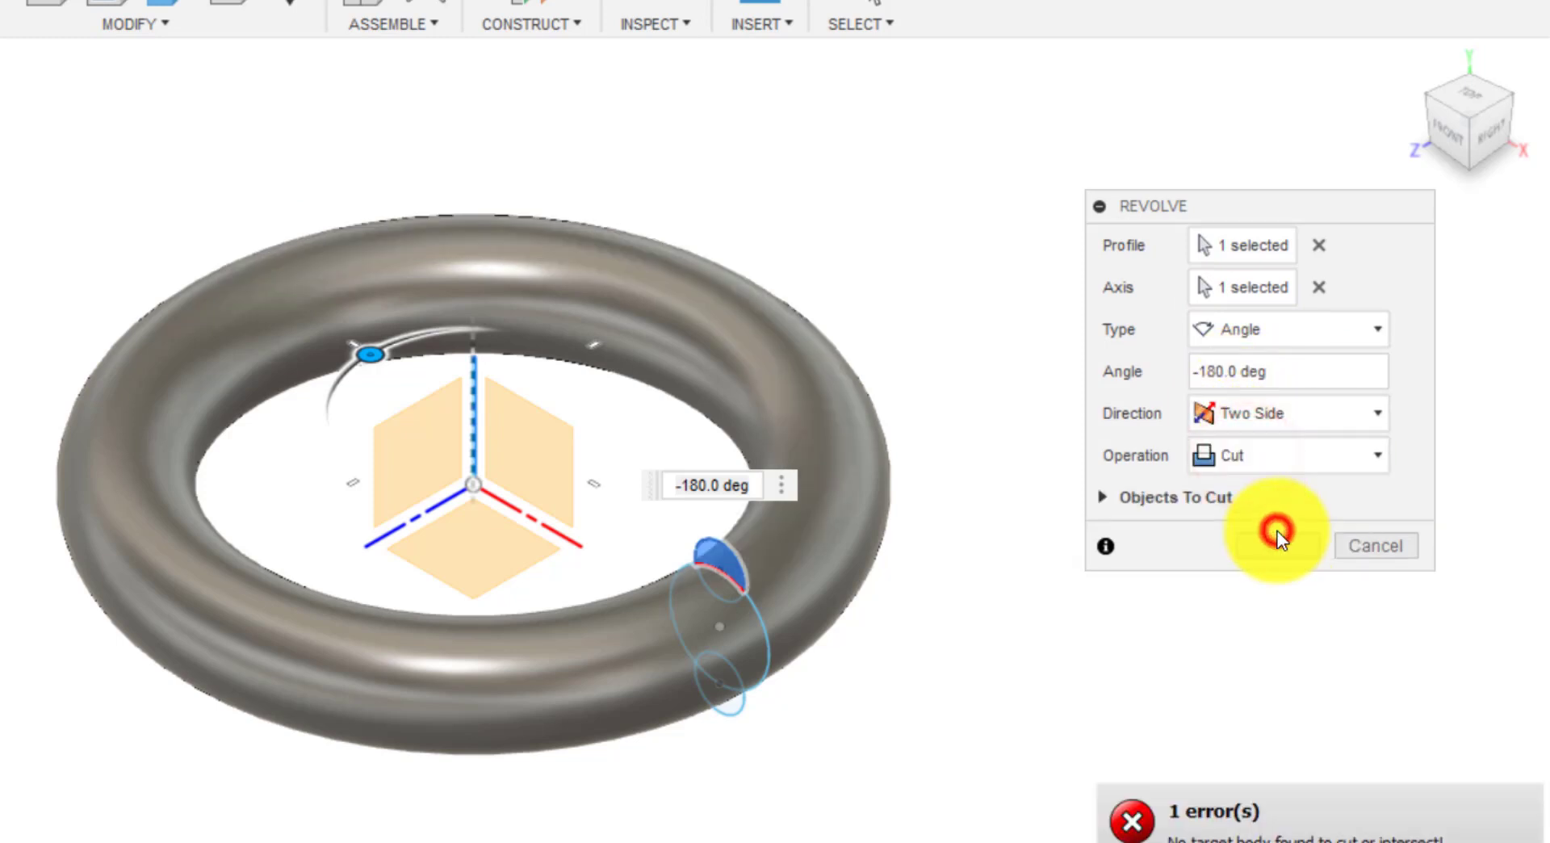
pyautogui.click(1281, 464)
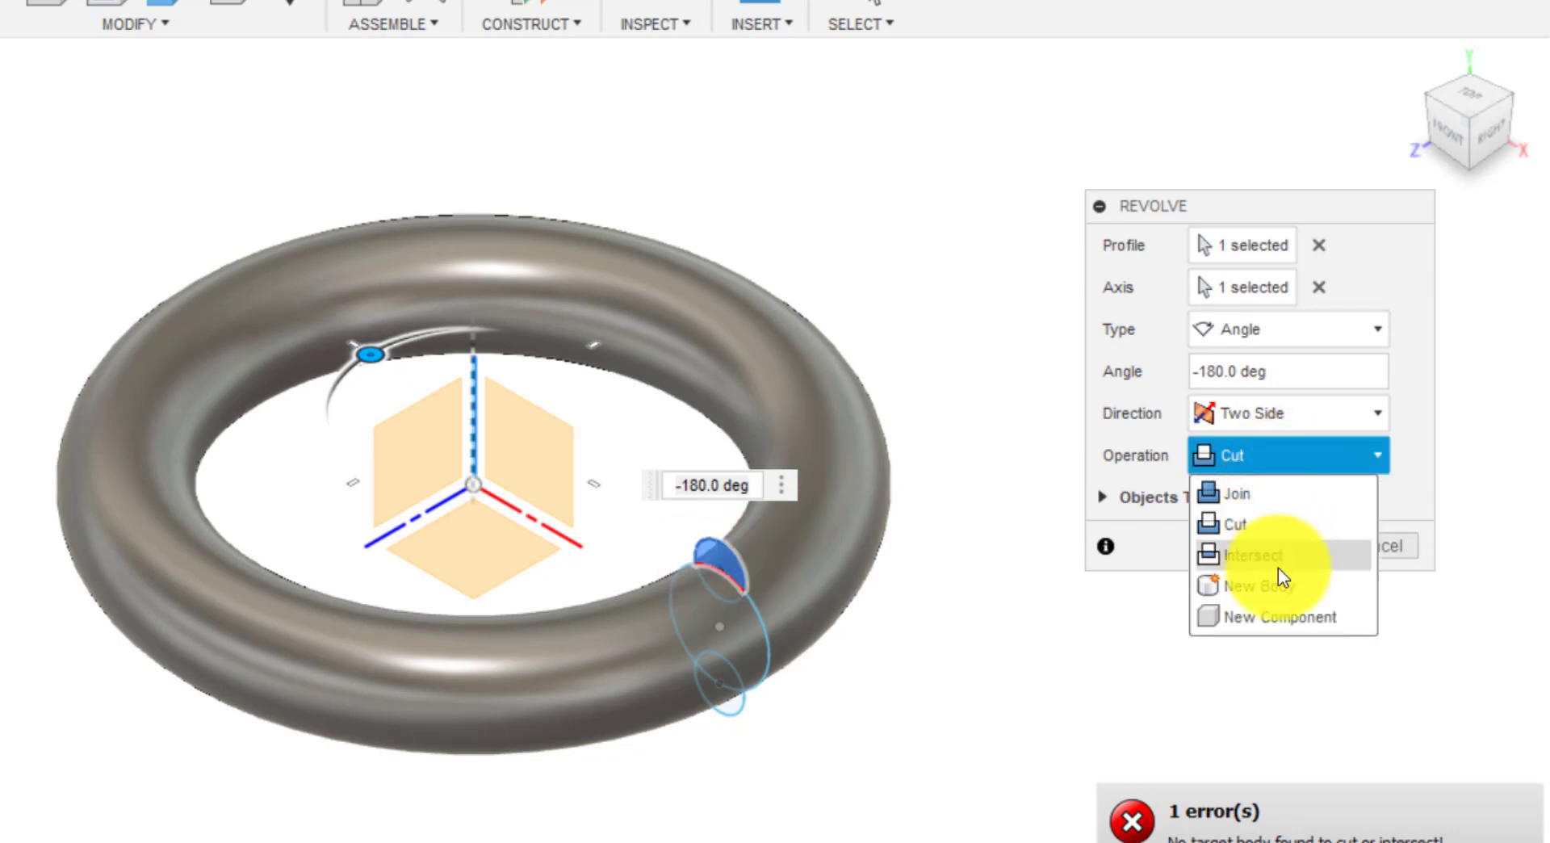
pyautogui.click(1280, 495)
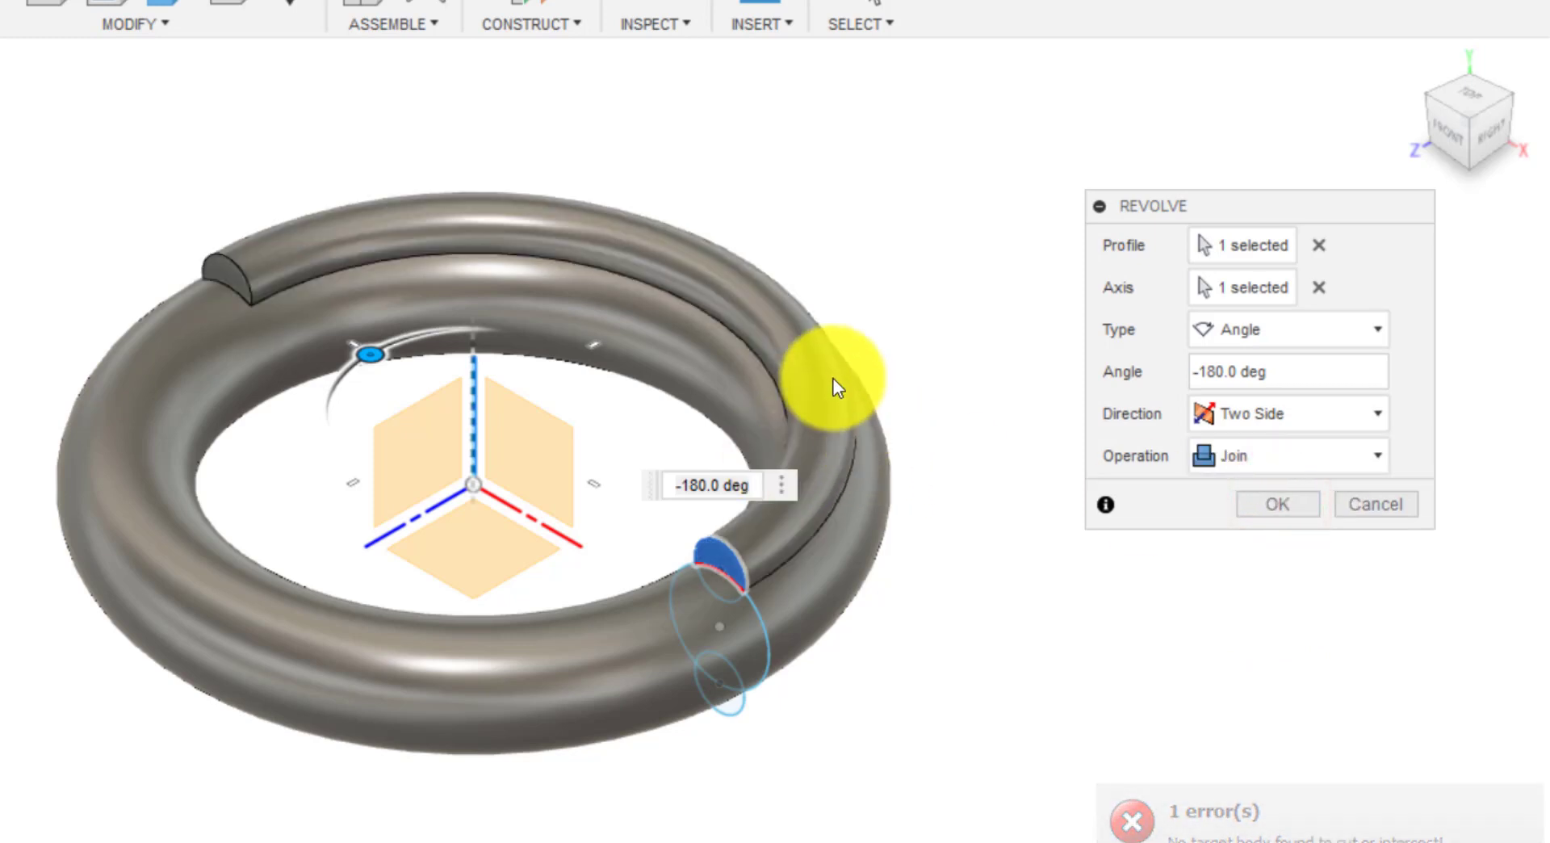
pyautogui.click(1279, 509)
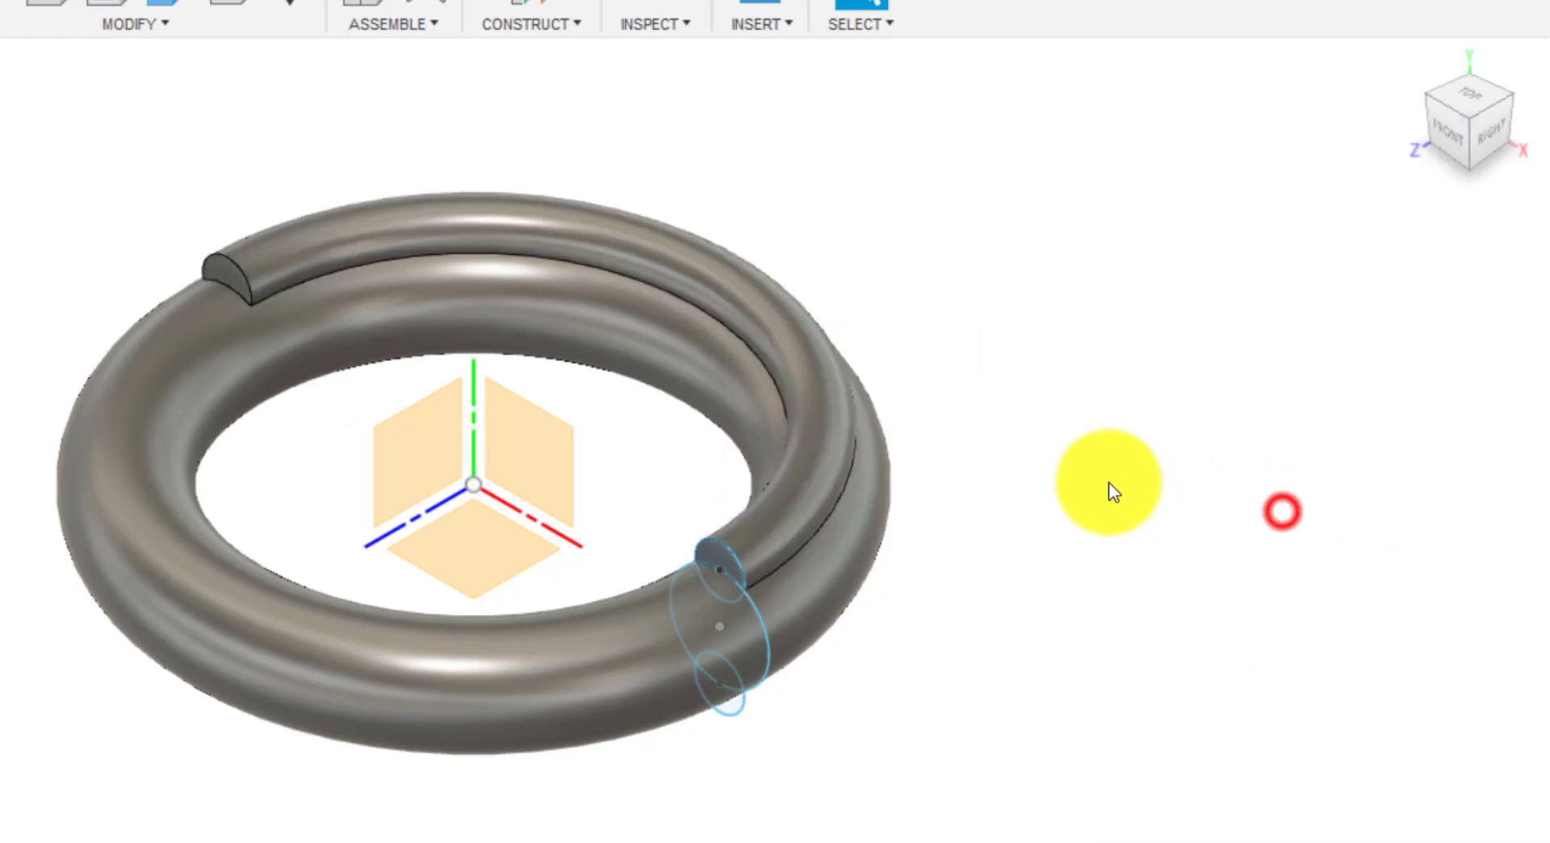
pyautogui.scroll(3, 968, 549)
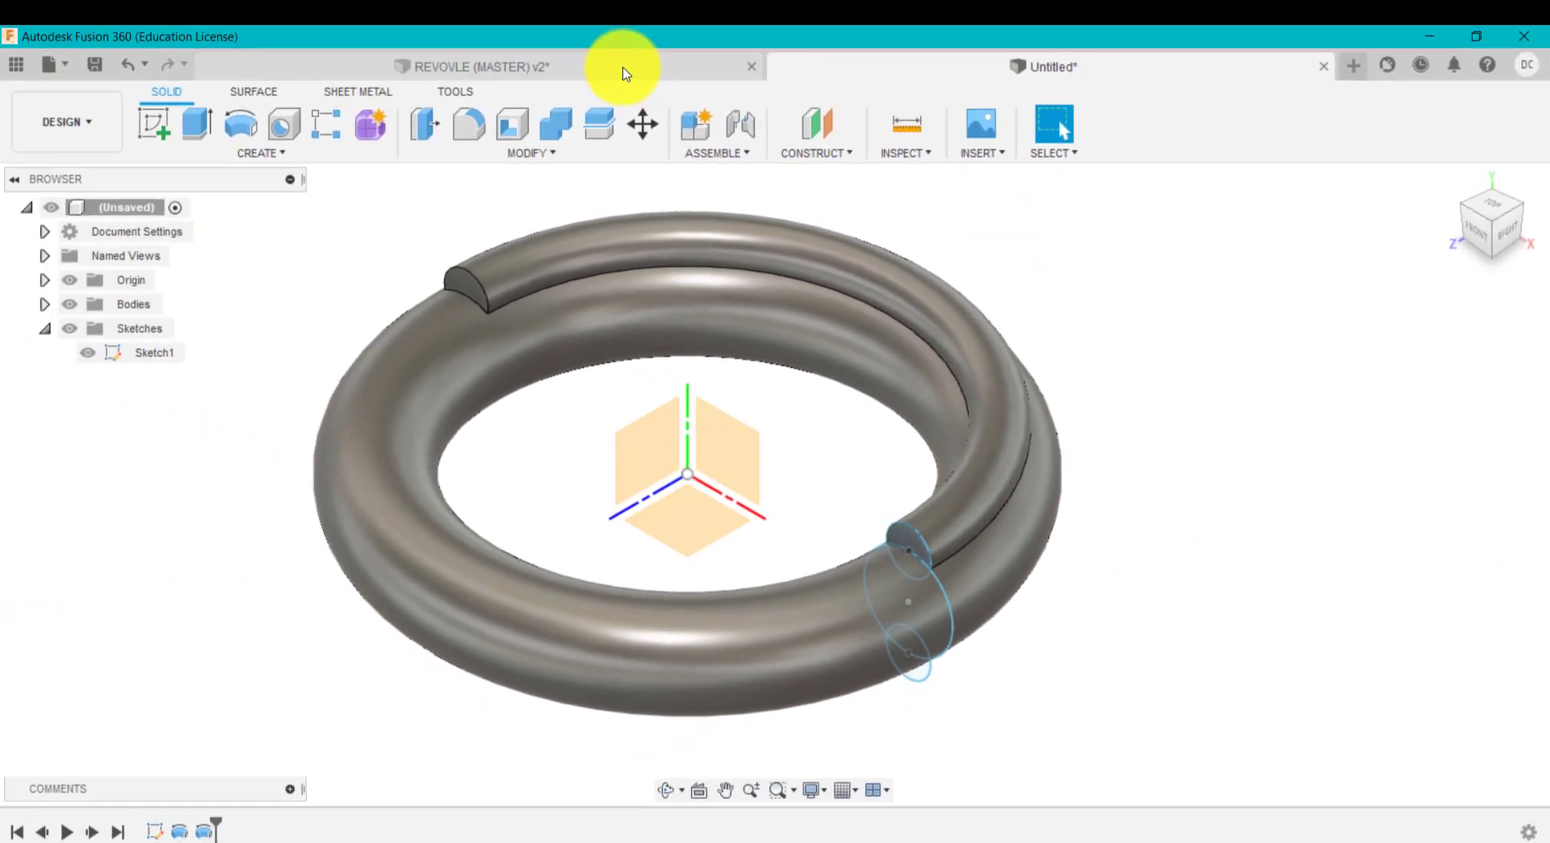
# Step: In REVOVLE (MASTER) v2, roll the history forward past the third revolve and inspect its profile and settings without changing them
pyautogui.click(622, 66)
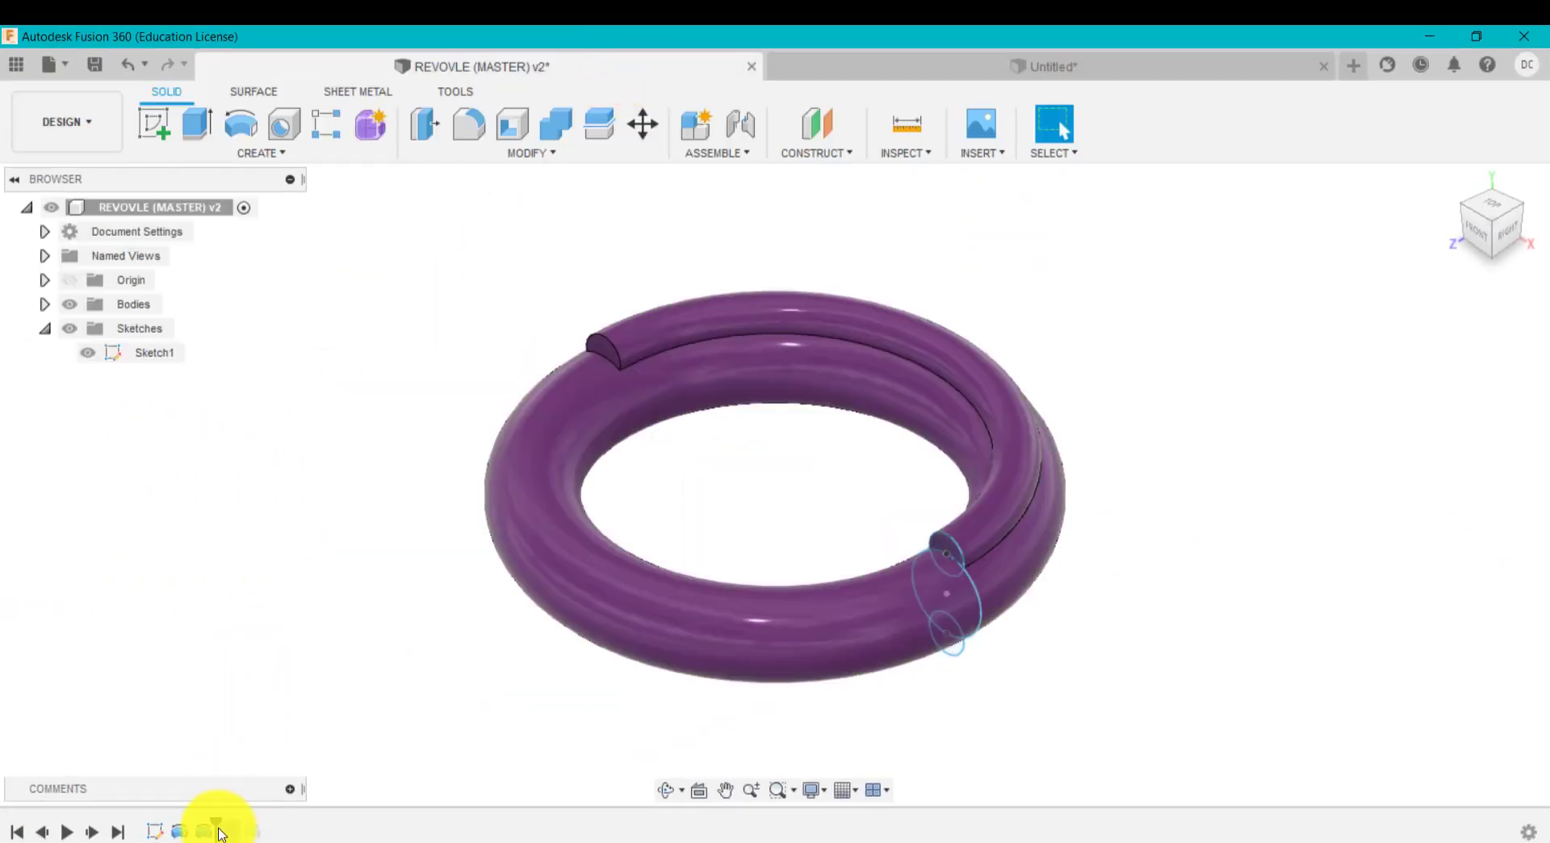
pyautogui.moveTo(217, 820); pyautogui.dragTo(235, 818)
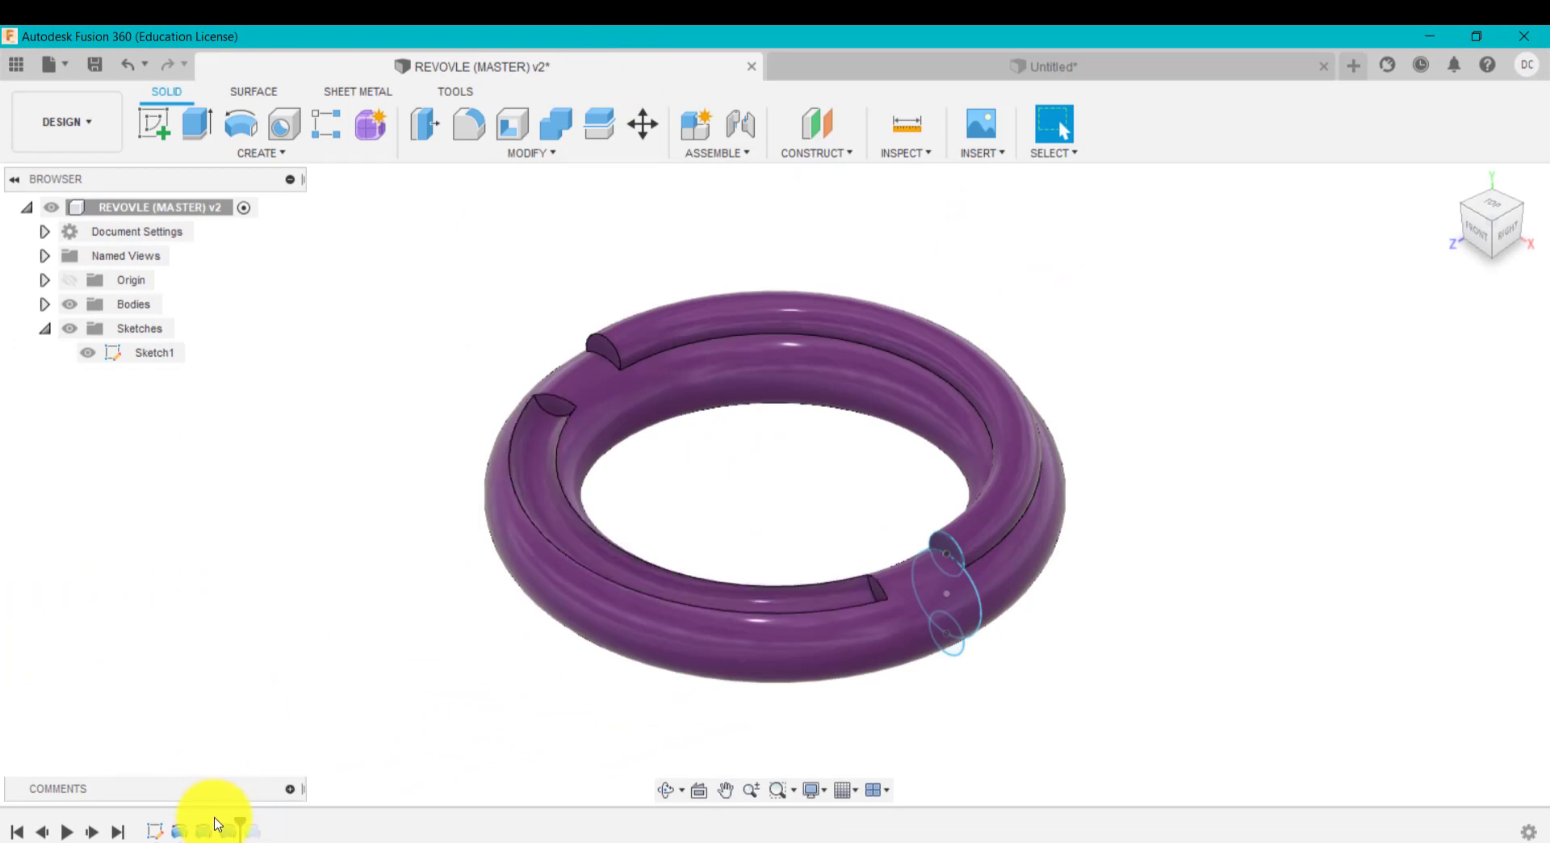
pyautogui.rightClick(228, 831)
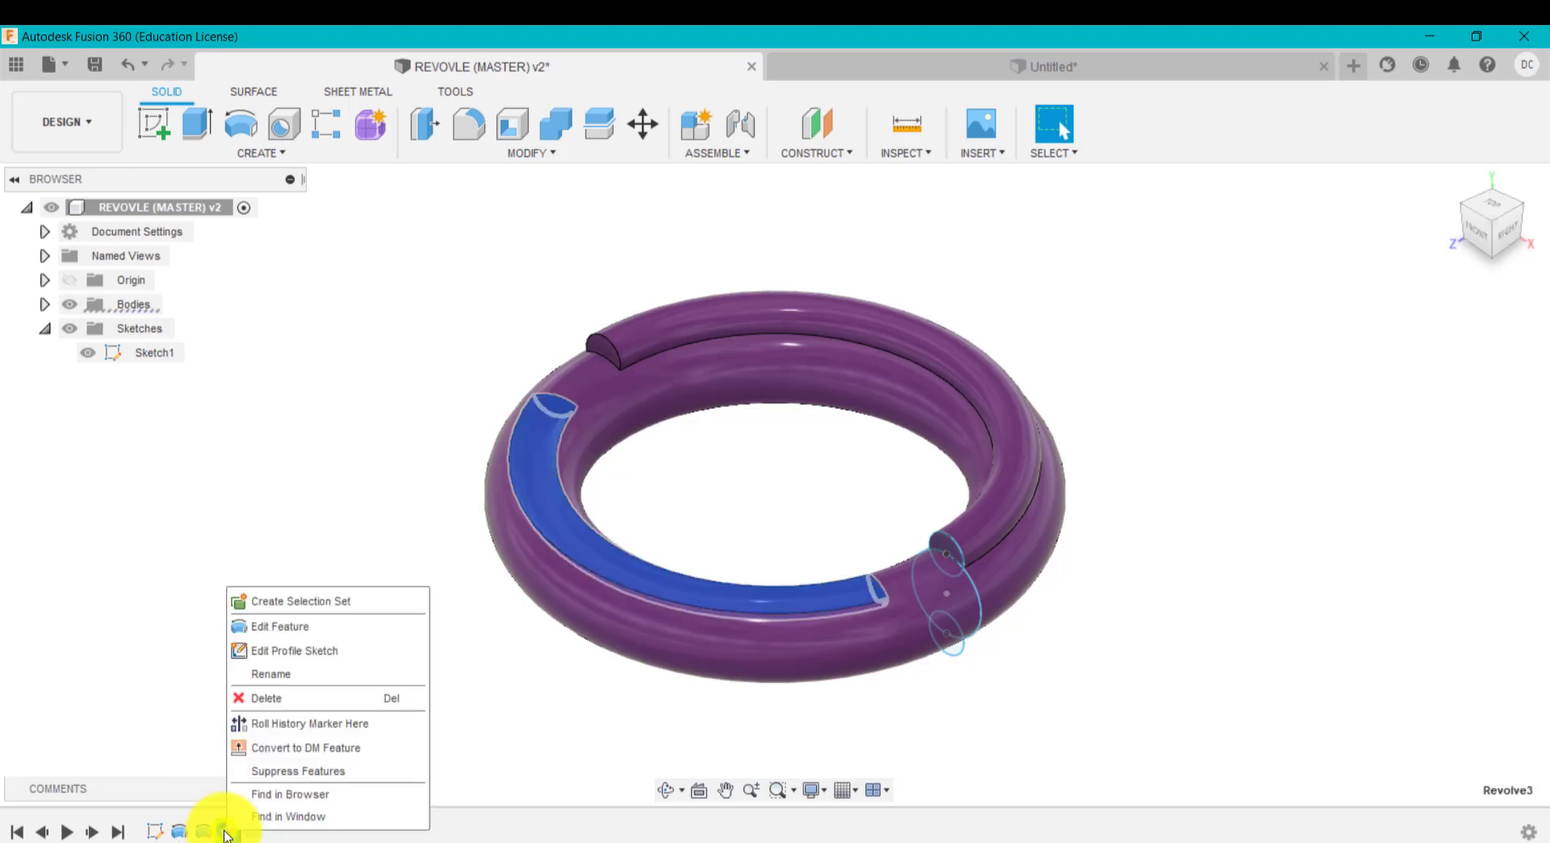
pyautogui.click(317, 627)
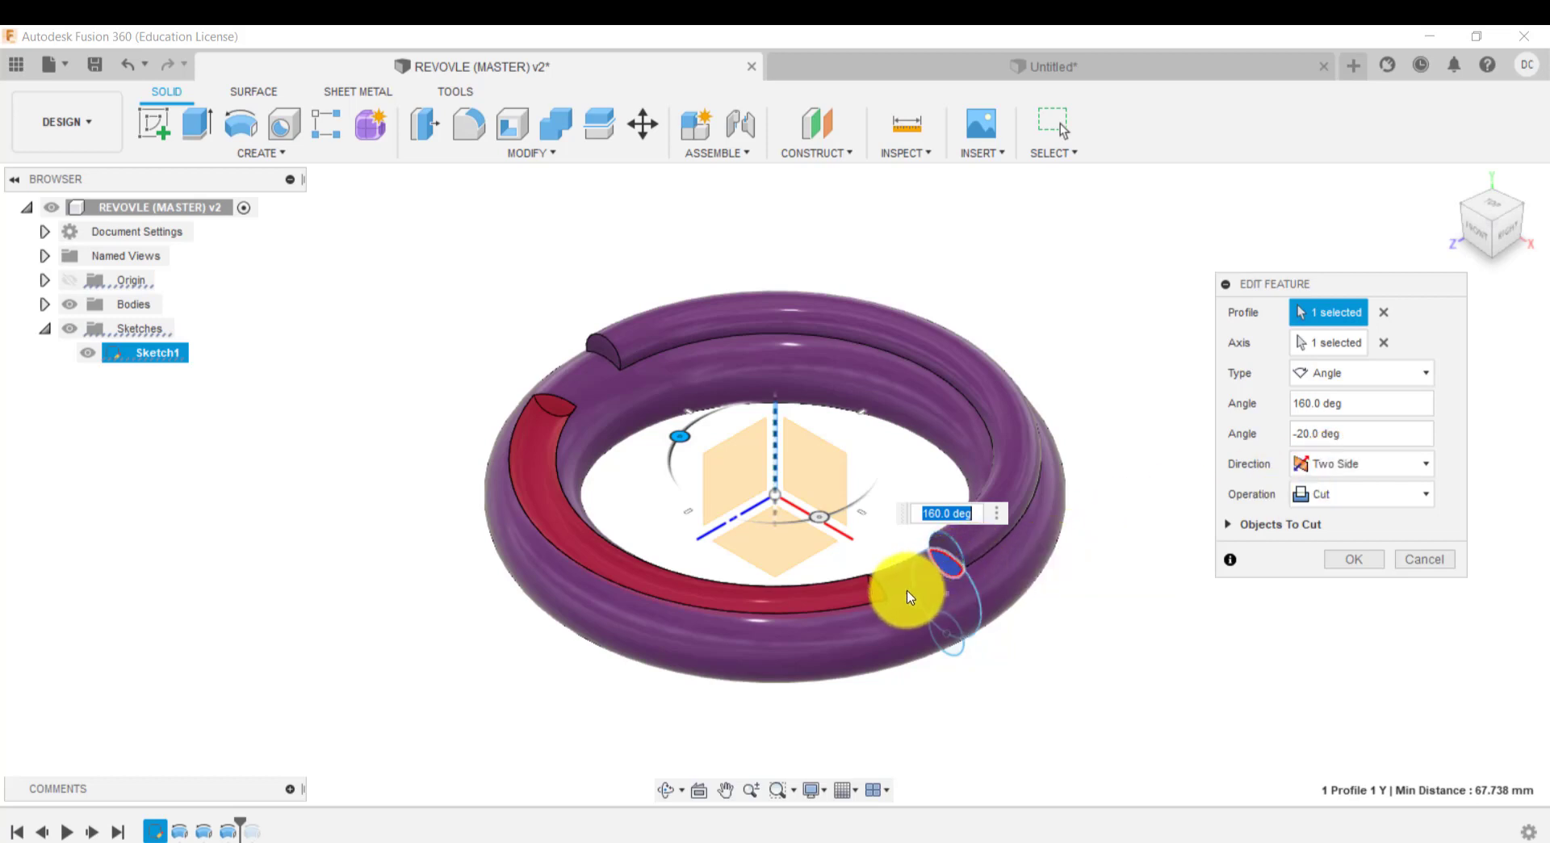
pyautogui.click(955, 568)
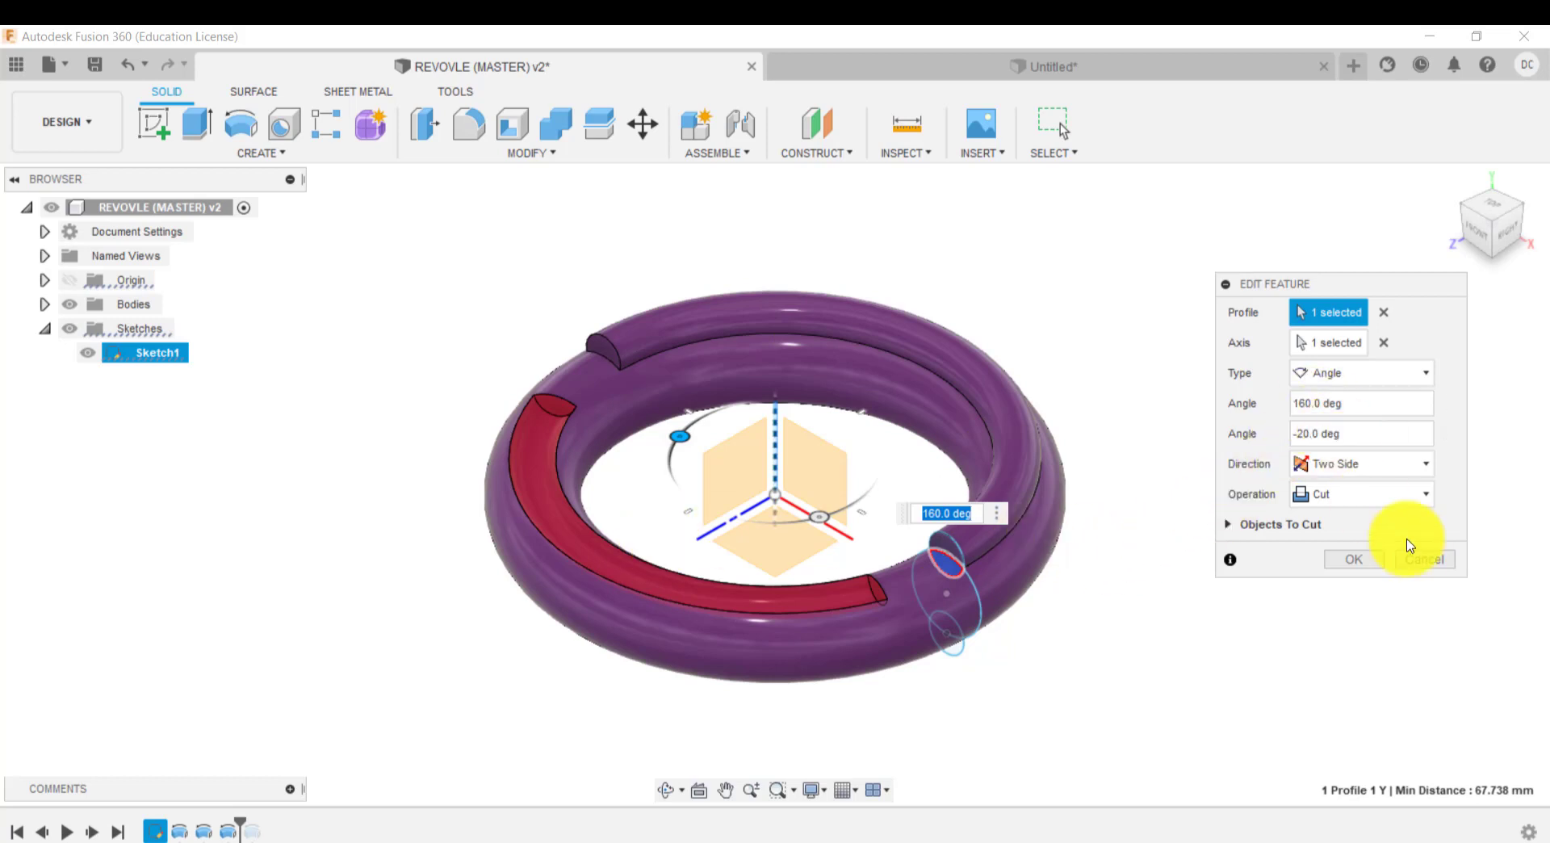
pyautogui.click(1423, 558)
# Step: Return to the untitled design and start revolving the upper small circle's region inside the ring around the vertical Y axis
pyautogui.click(882, 69)
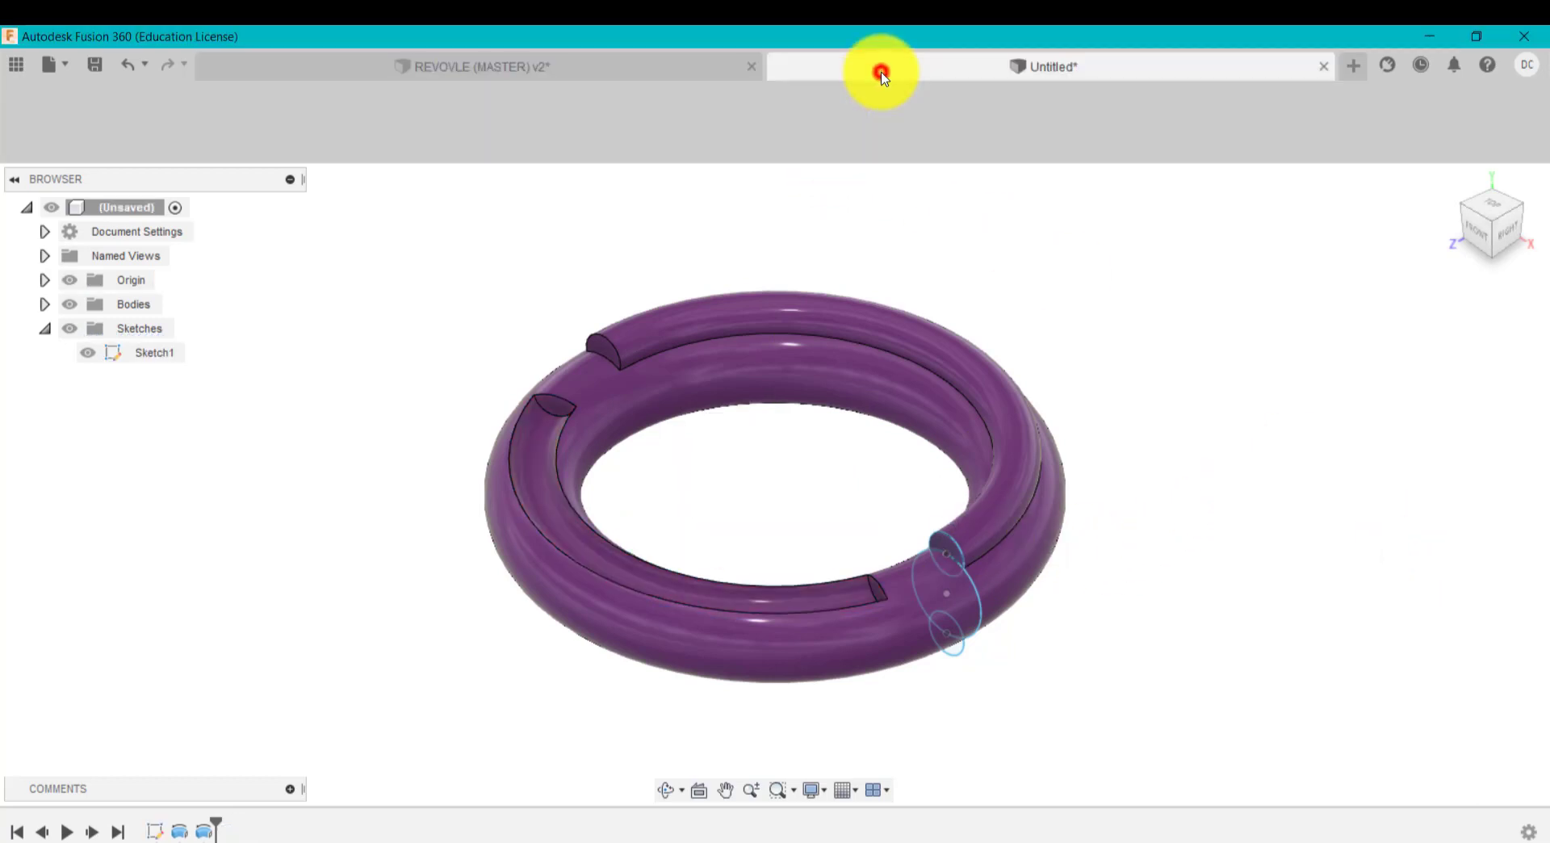
pyautogui.click(239, 126)
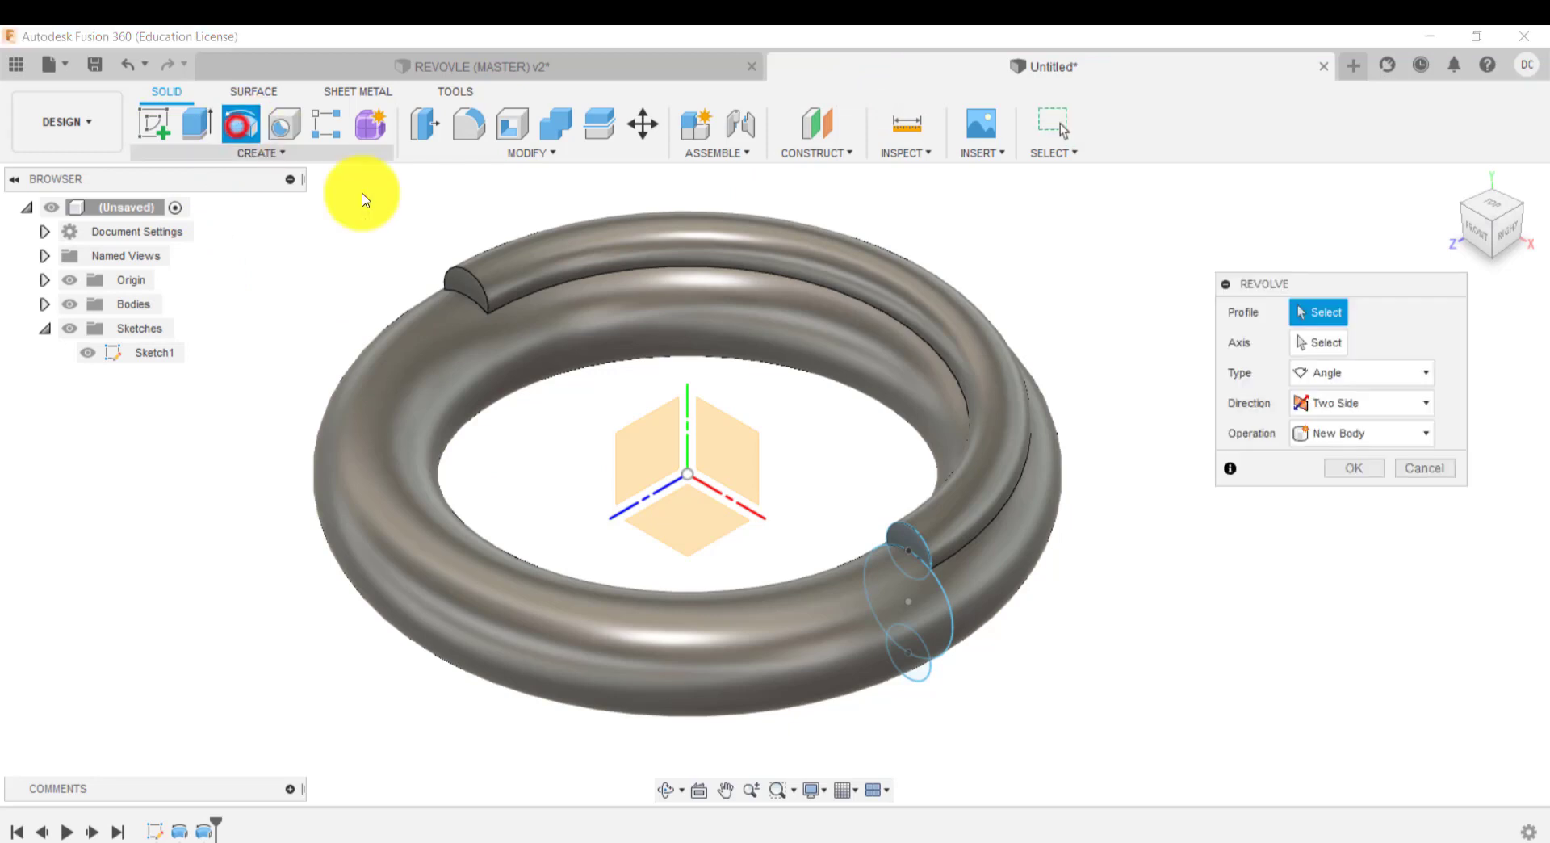
pyautogui.click(894, 555)
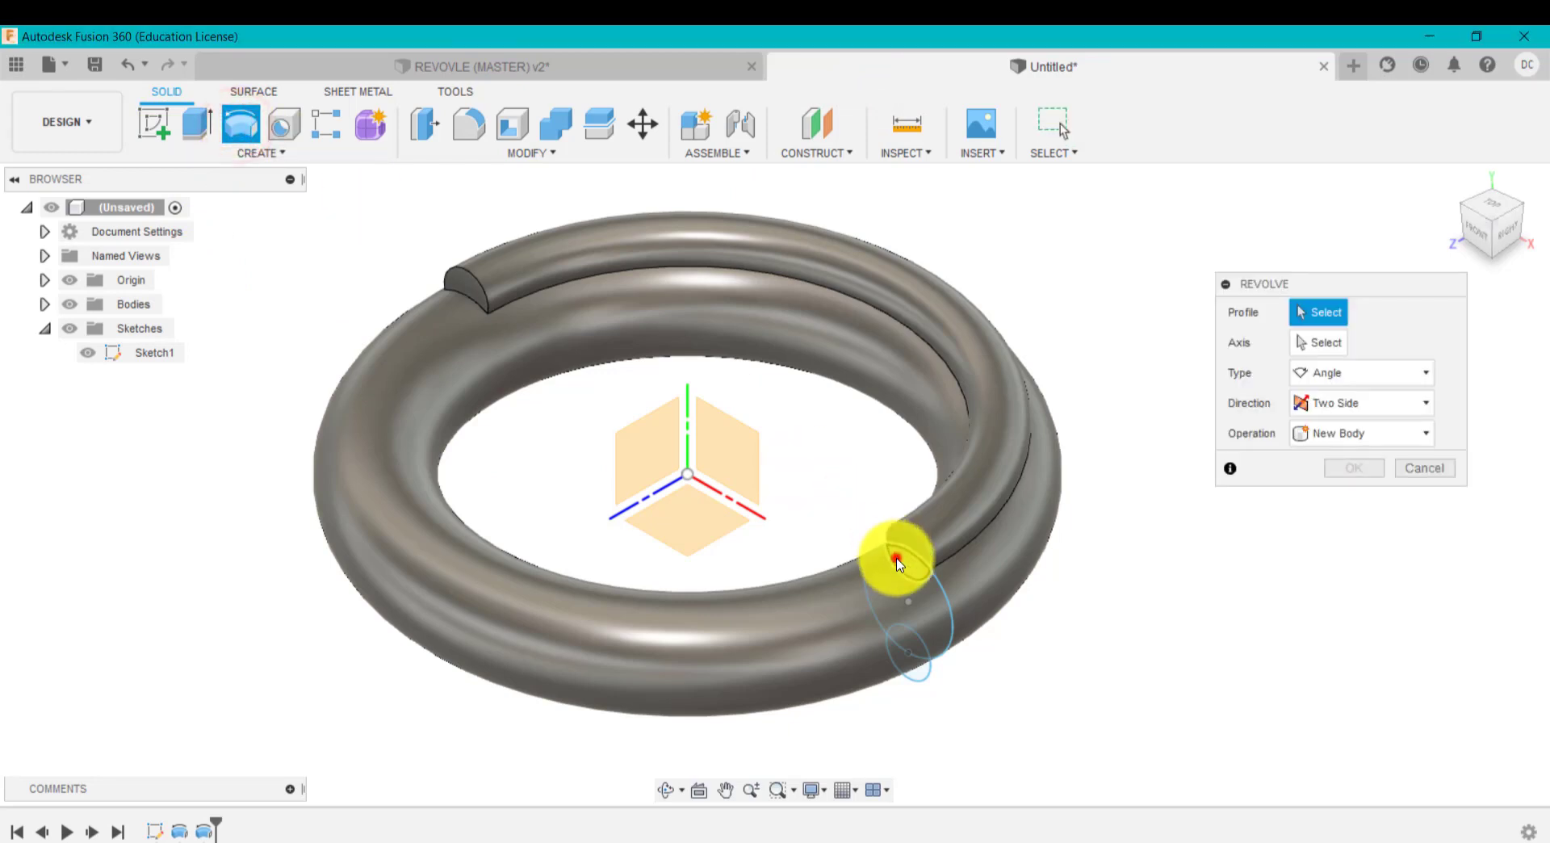
pyautogui.click(1314, 341)
pyautogui.click(688, 405)
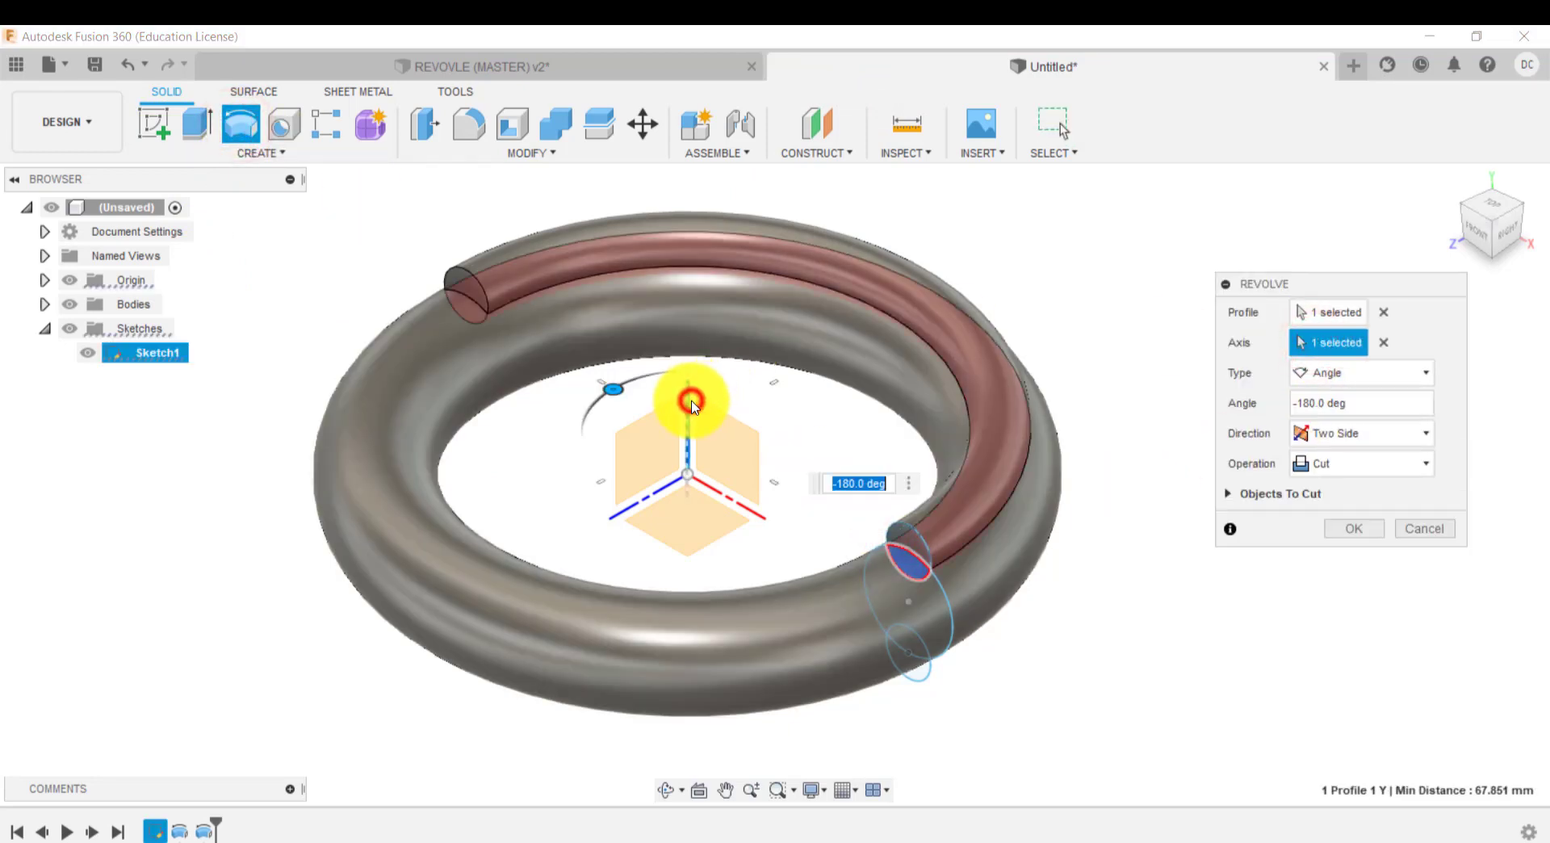
# Step: Define the revolve cut by angle with the Two Side direction and set its first angle to 160 deg
pyautogui.click(1350, 375)
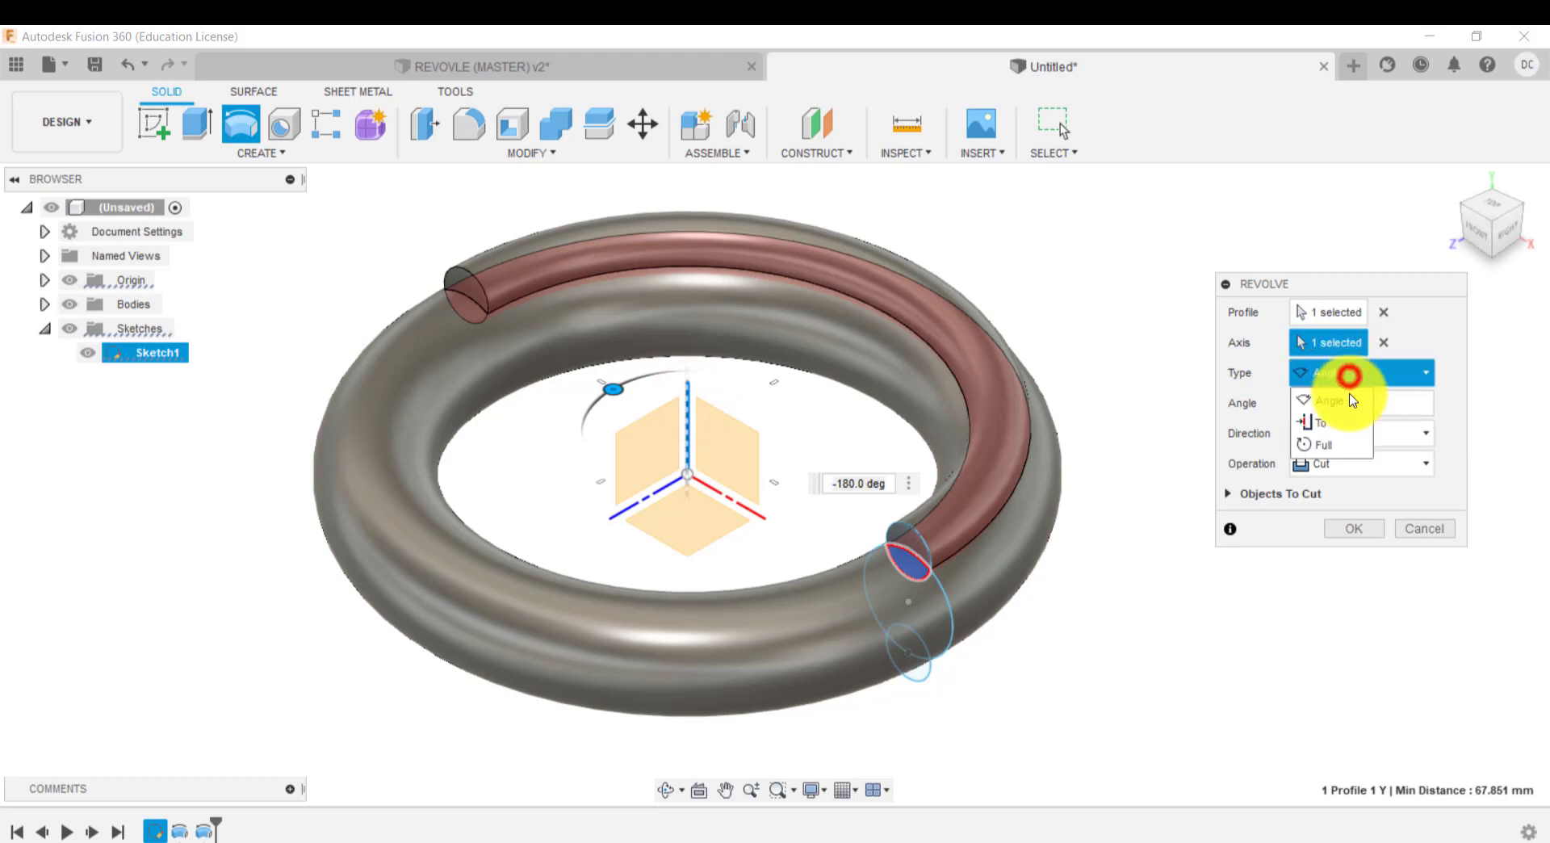
pyautogui.click(1350, 404)
pyautogui.click(1350, 433)
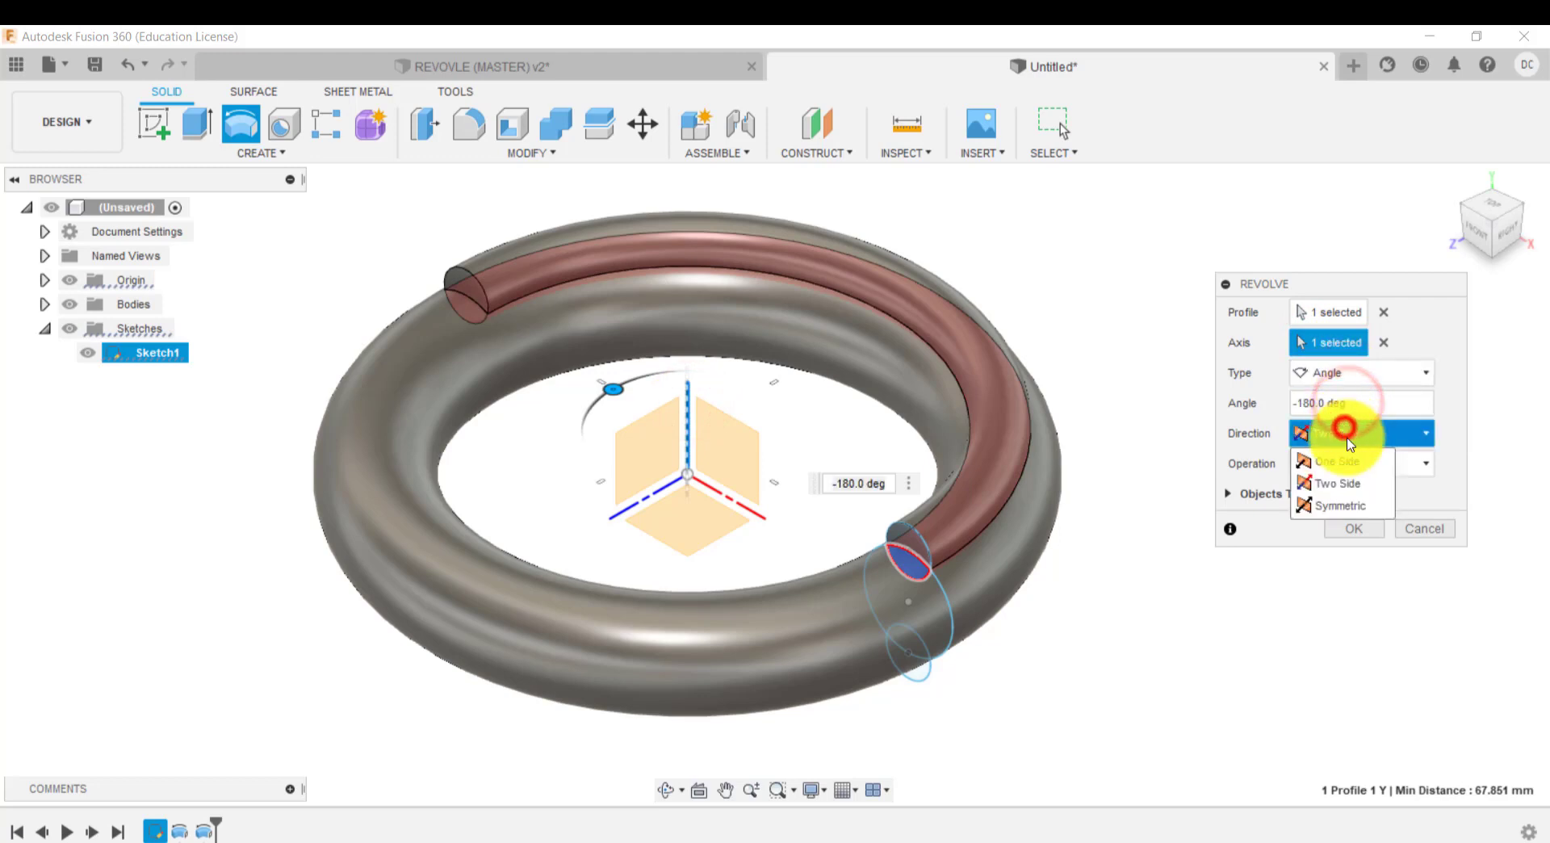
pyautogui.click(1351, 478)
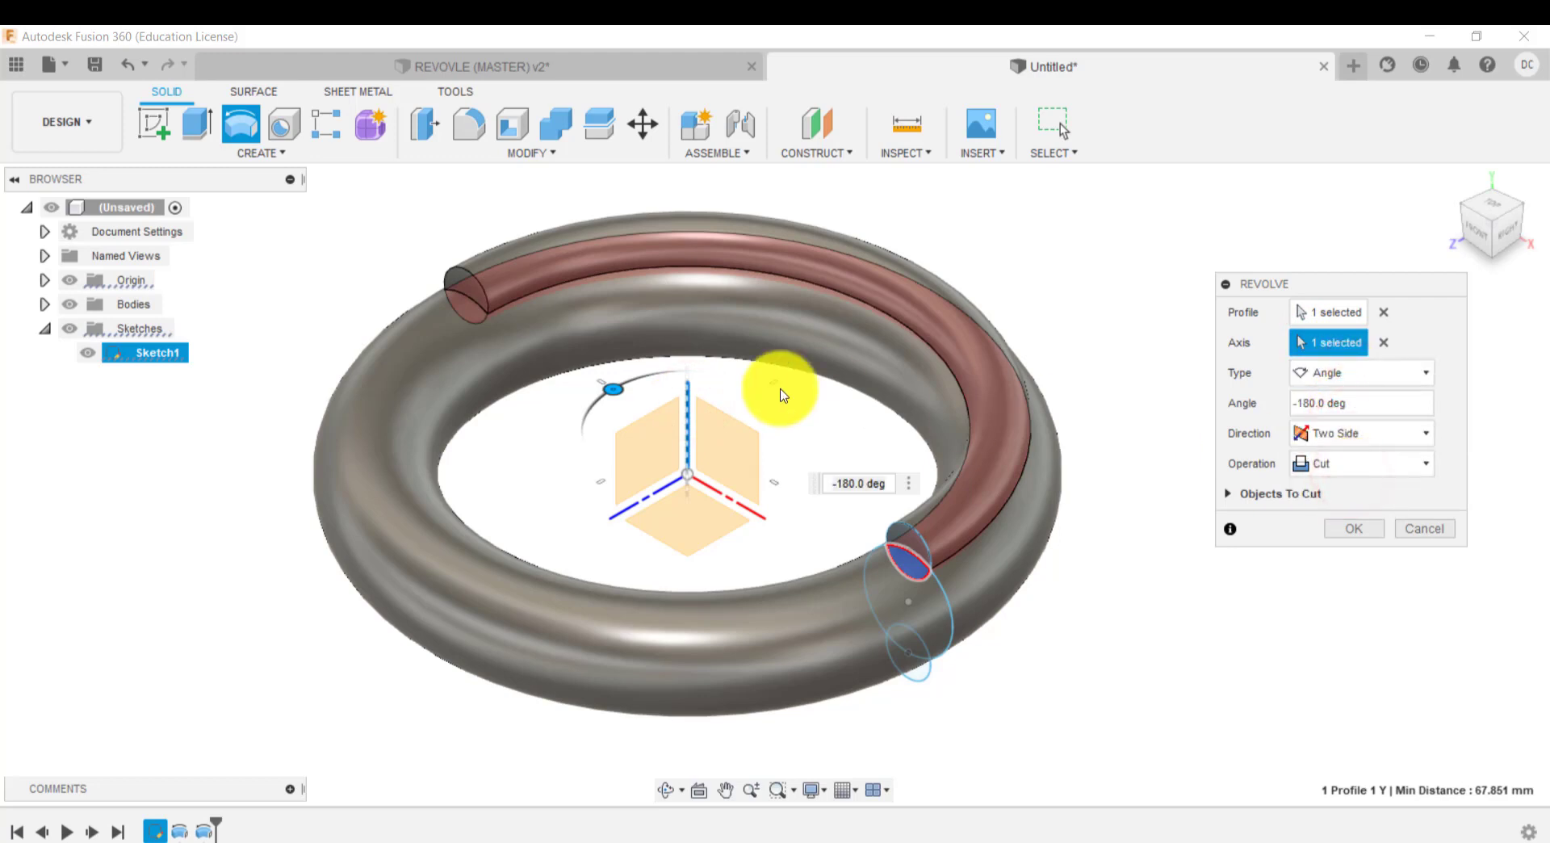
pyautogui.scroll(-3, 716, 368)
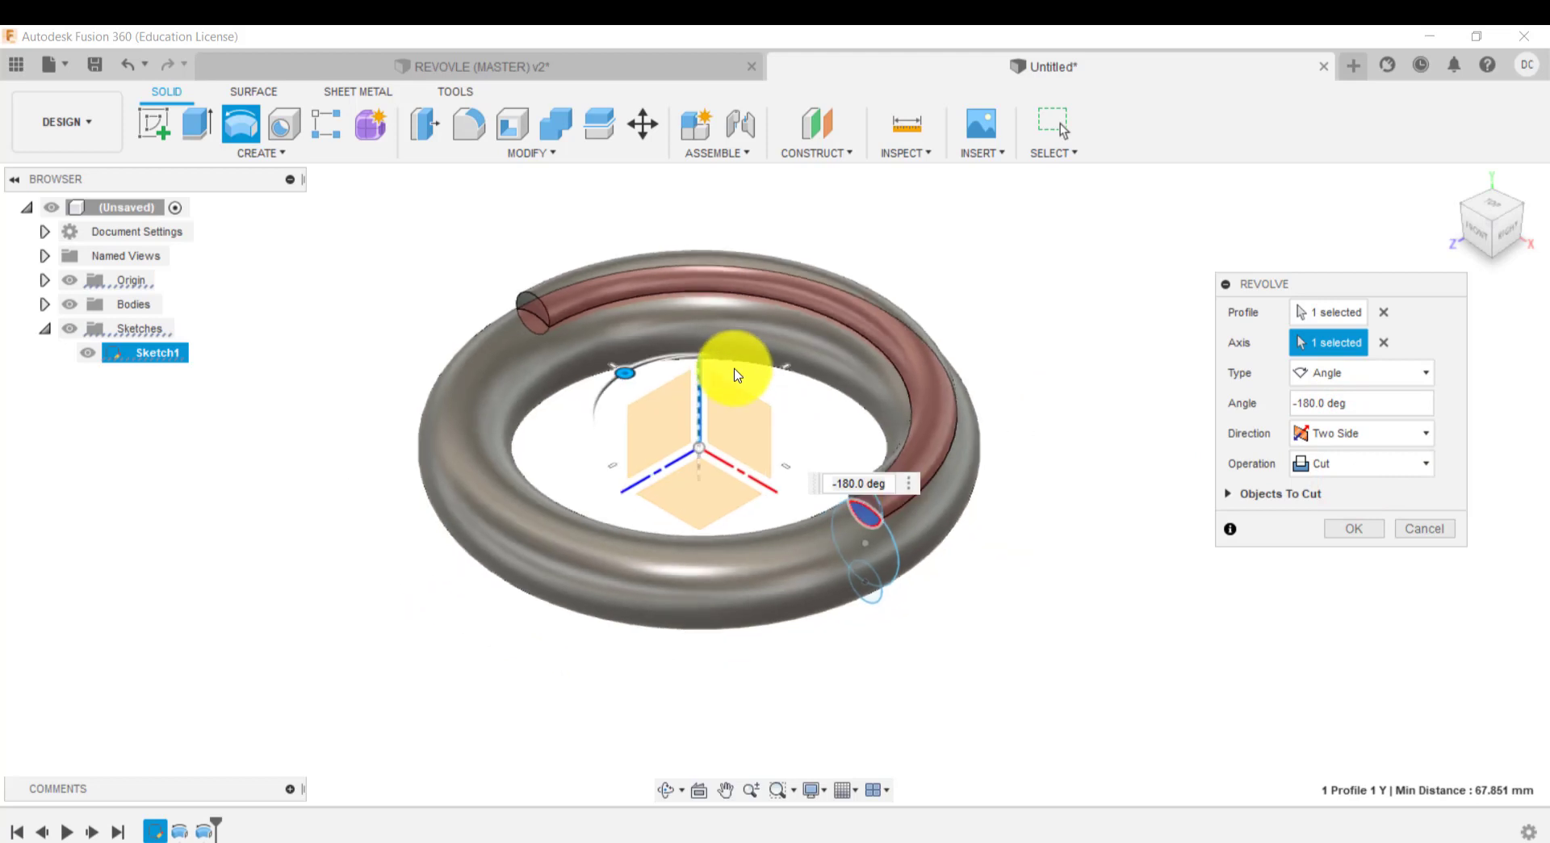
pyautogui.click(1365, 404)
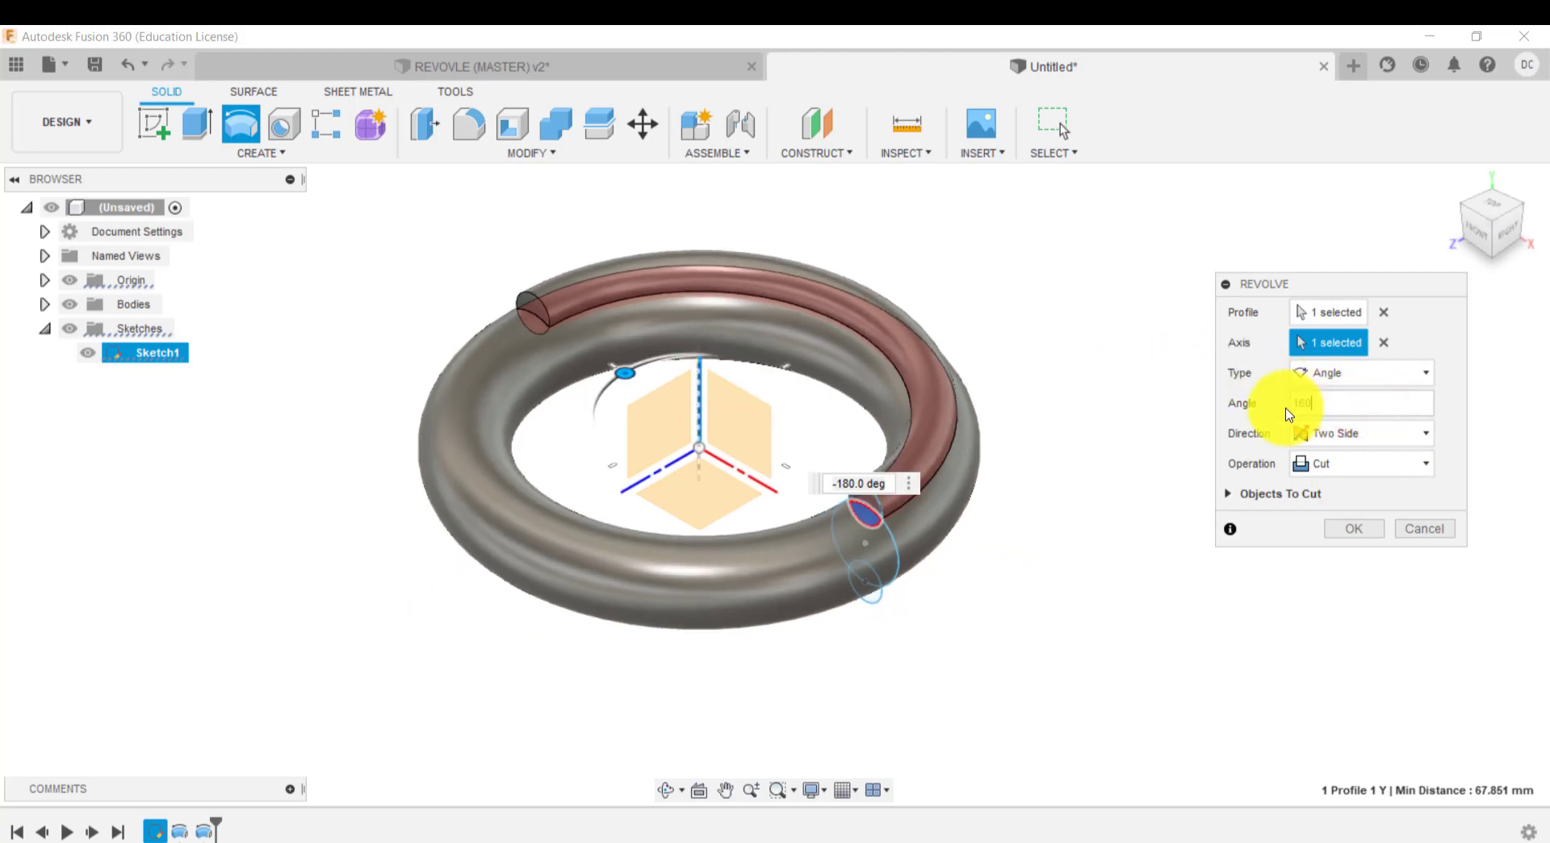
pyautogui.press('Return')
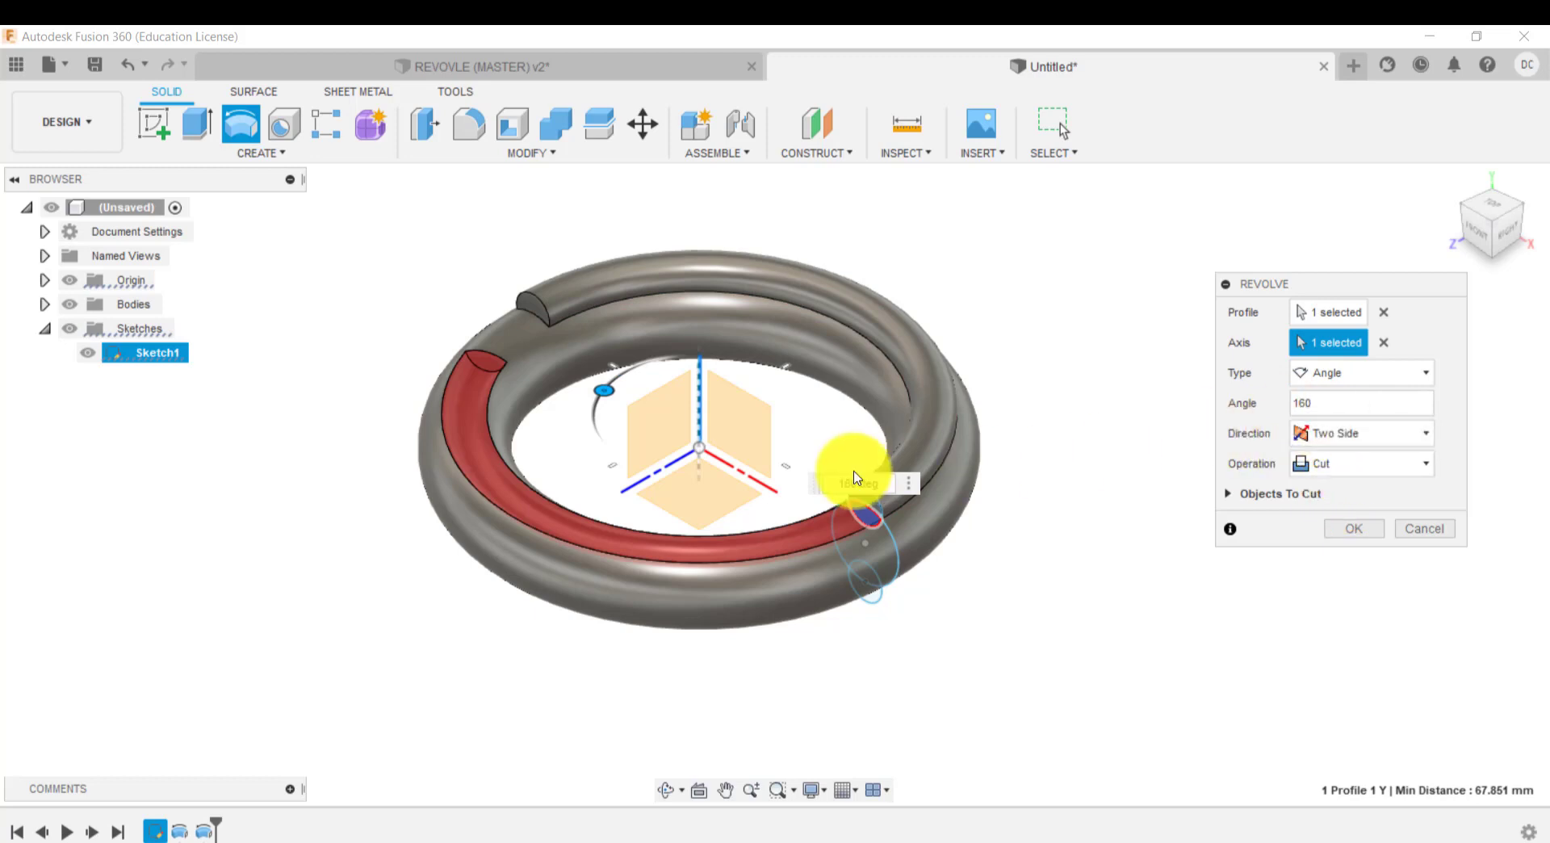
pyautogui.scroll(5, 703, 432)
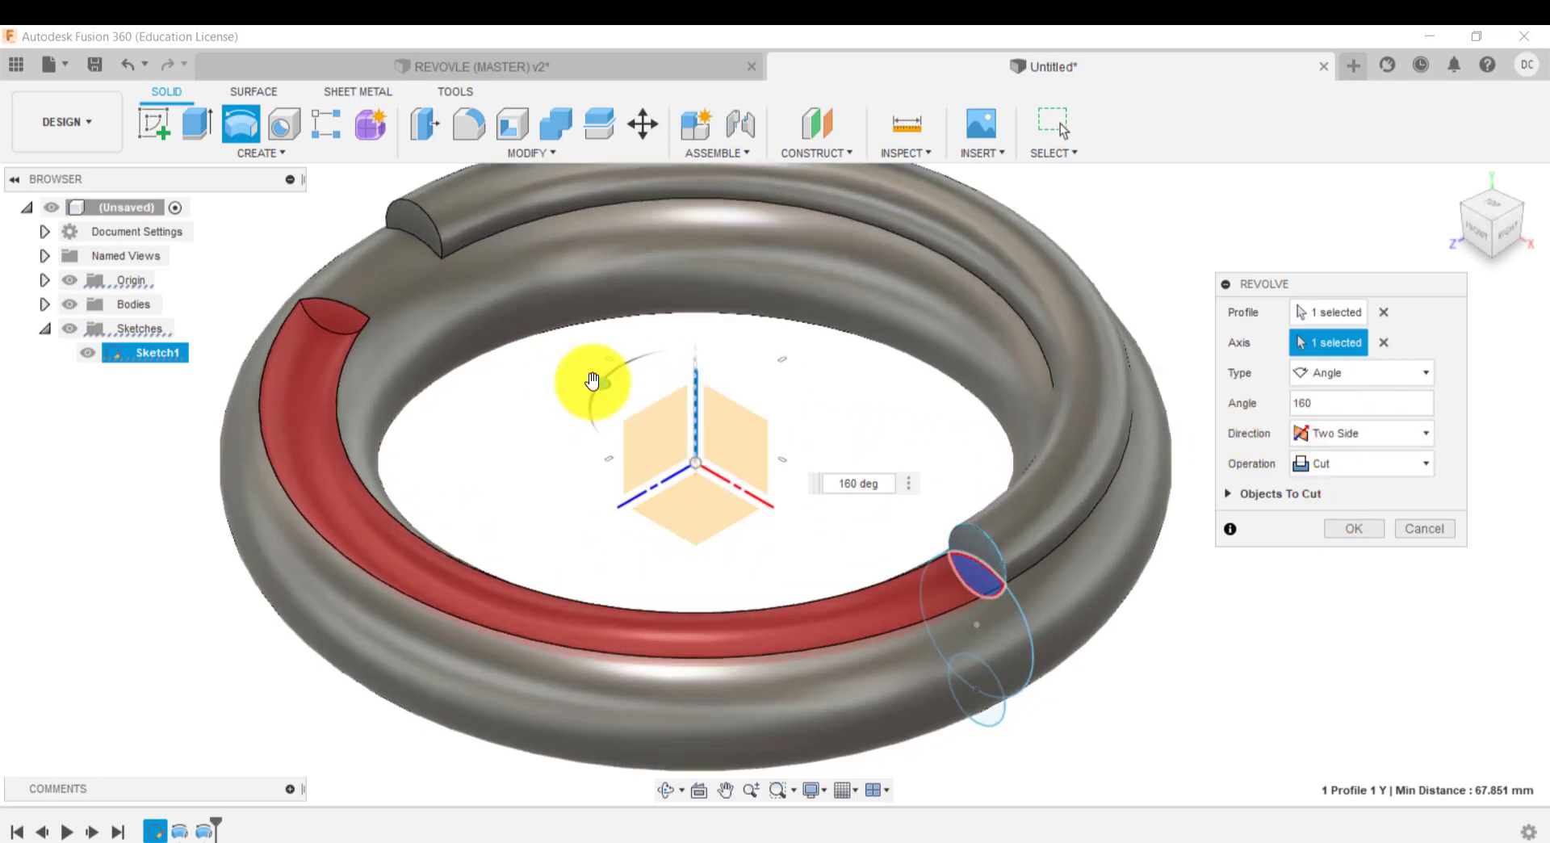
pyautogui.moveTo(598, 382); pyautogui.dragTo(591, 375)
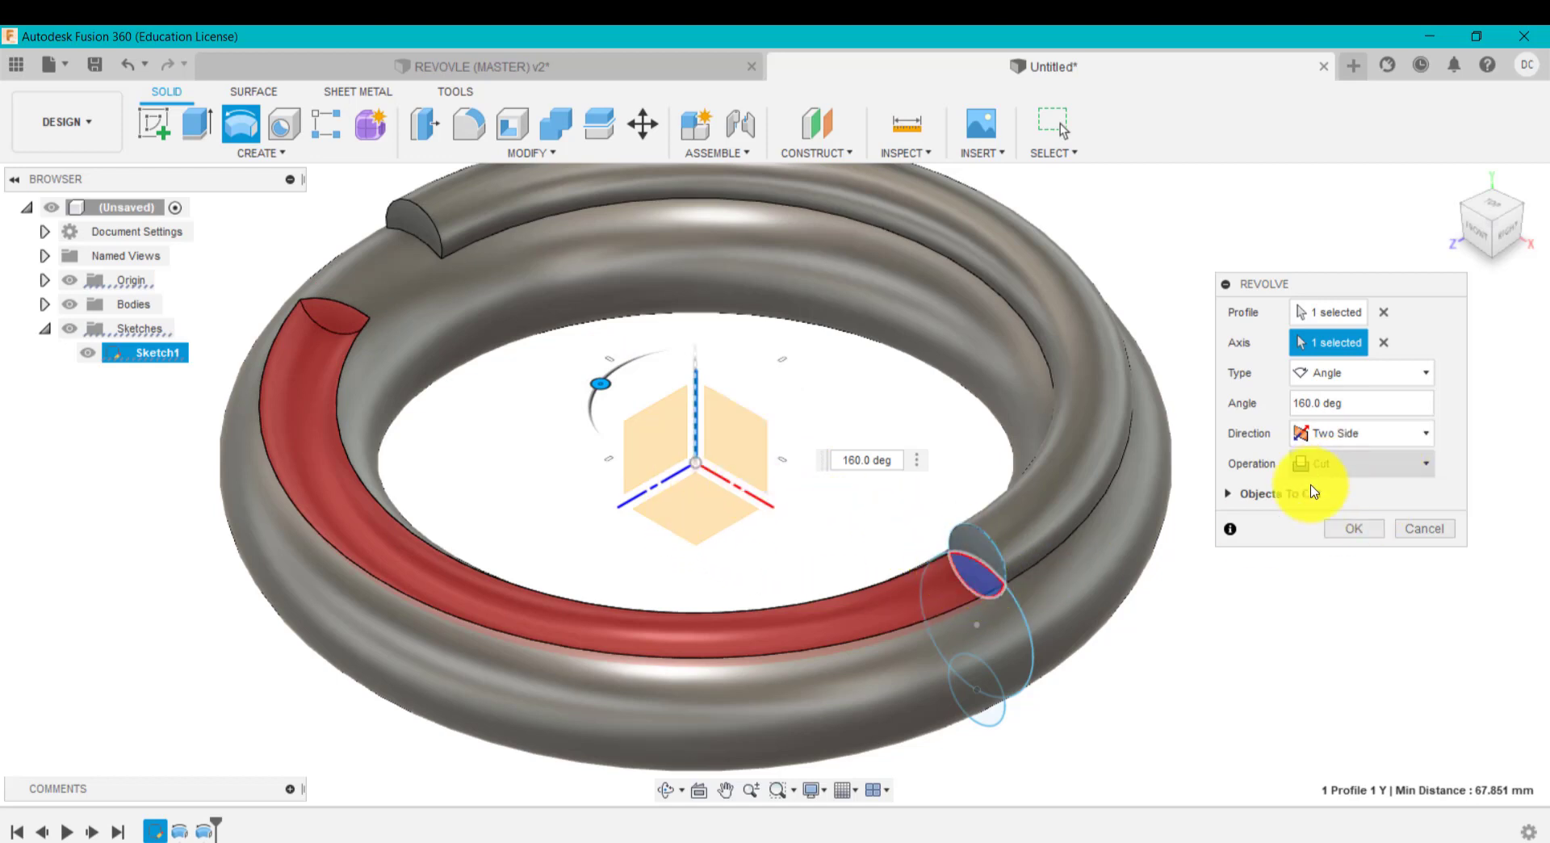
# Step: Try the Full and To extent types for the revolve cut of the upper small circle's region
pyautogui.click(1361, 376)
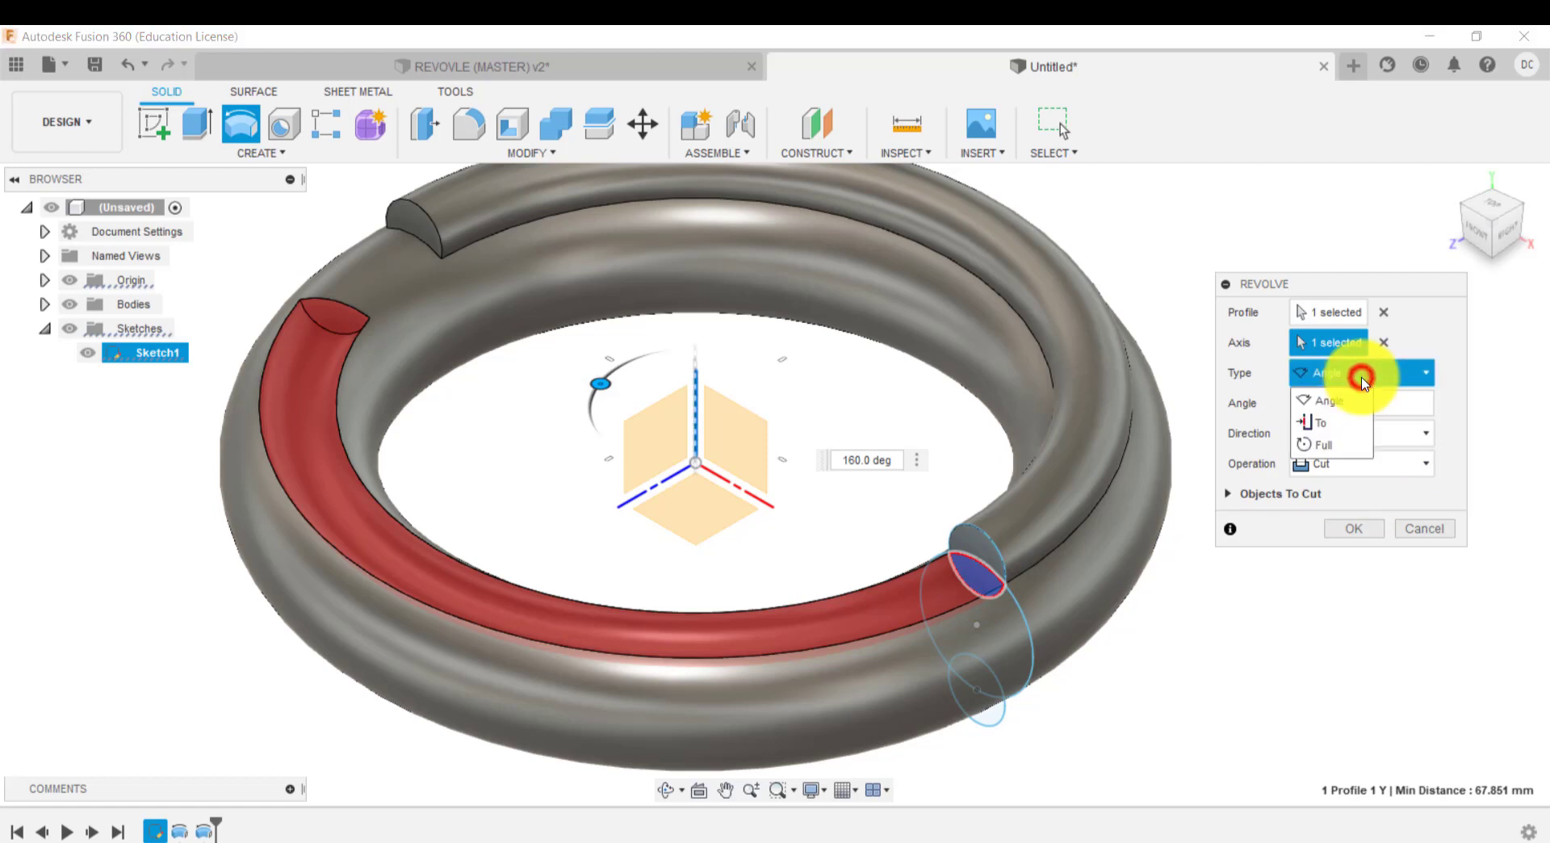
pyautogui.click(1324, 444)
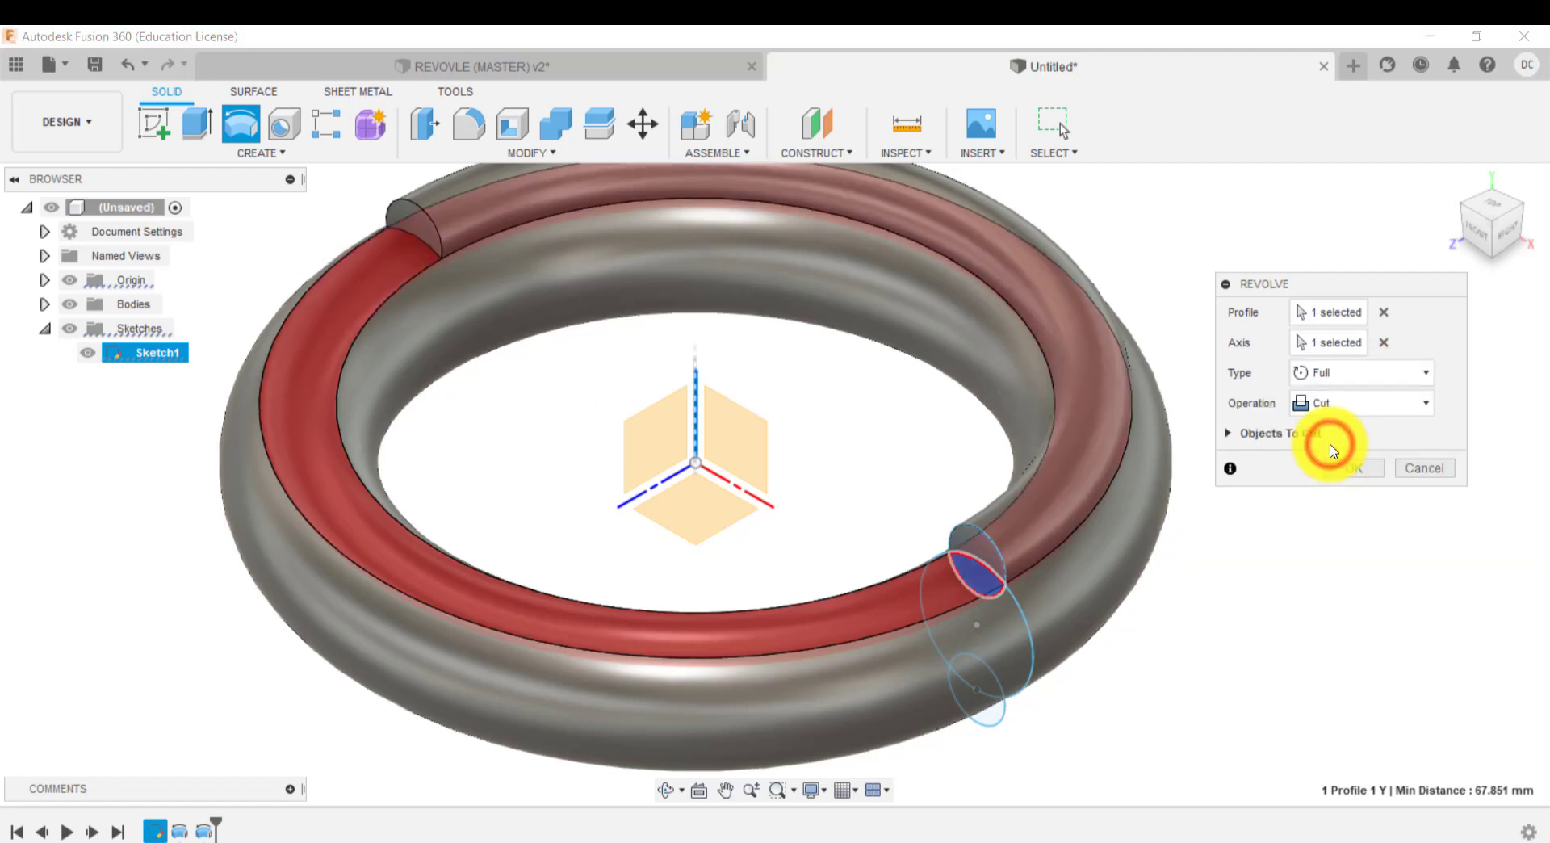
pyautogui.click(1336, 372)
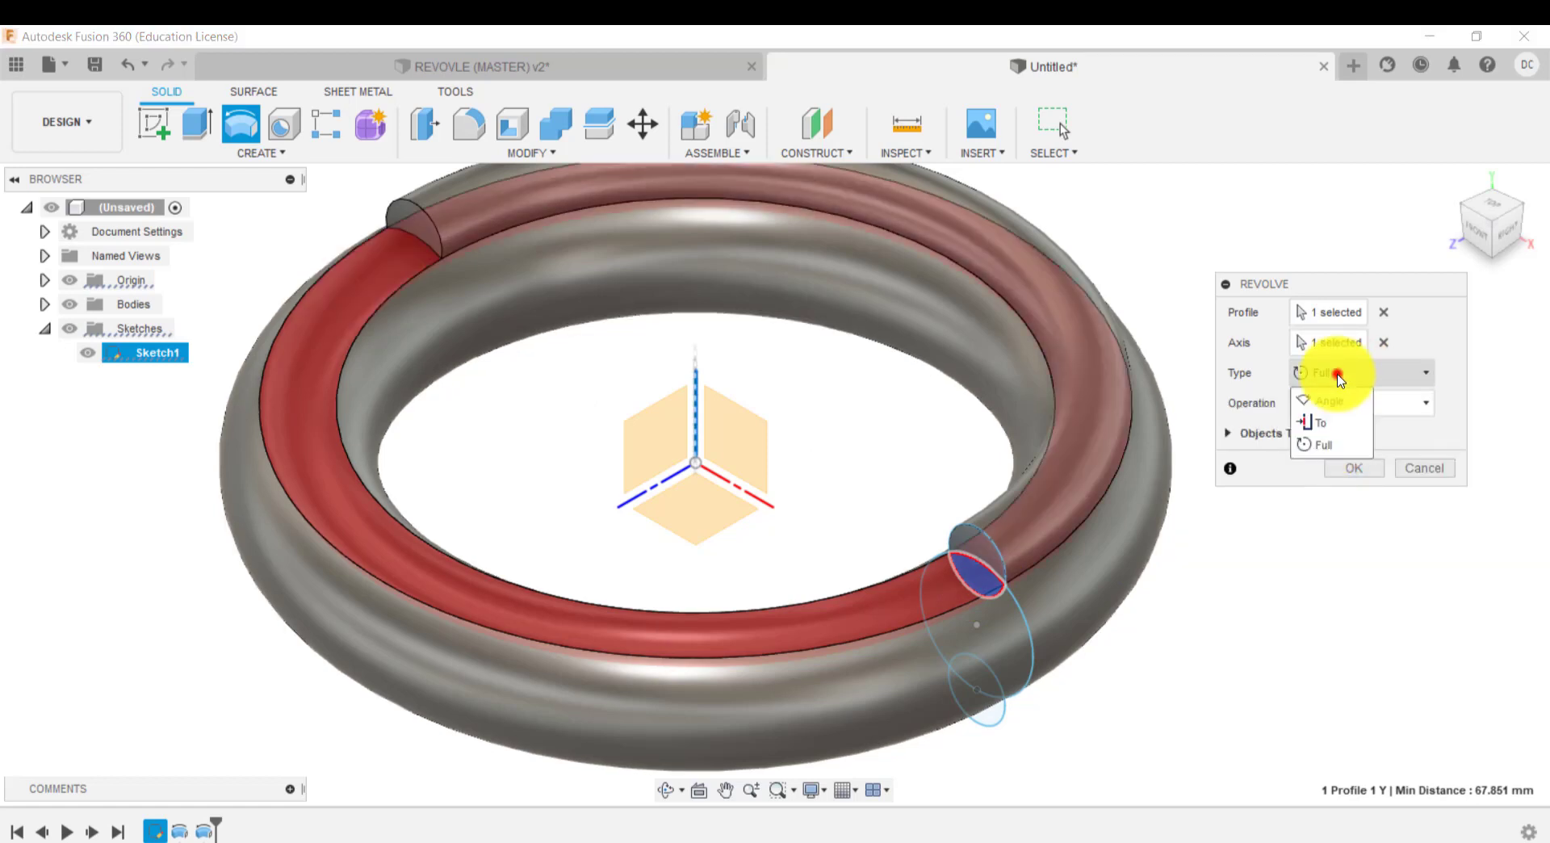
pyautogui.click(1323, 423)
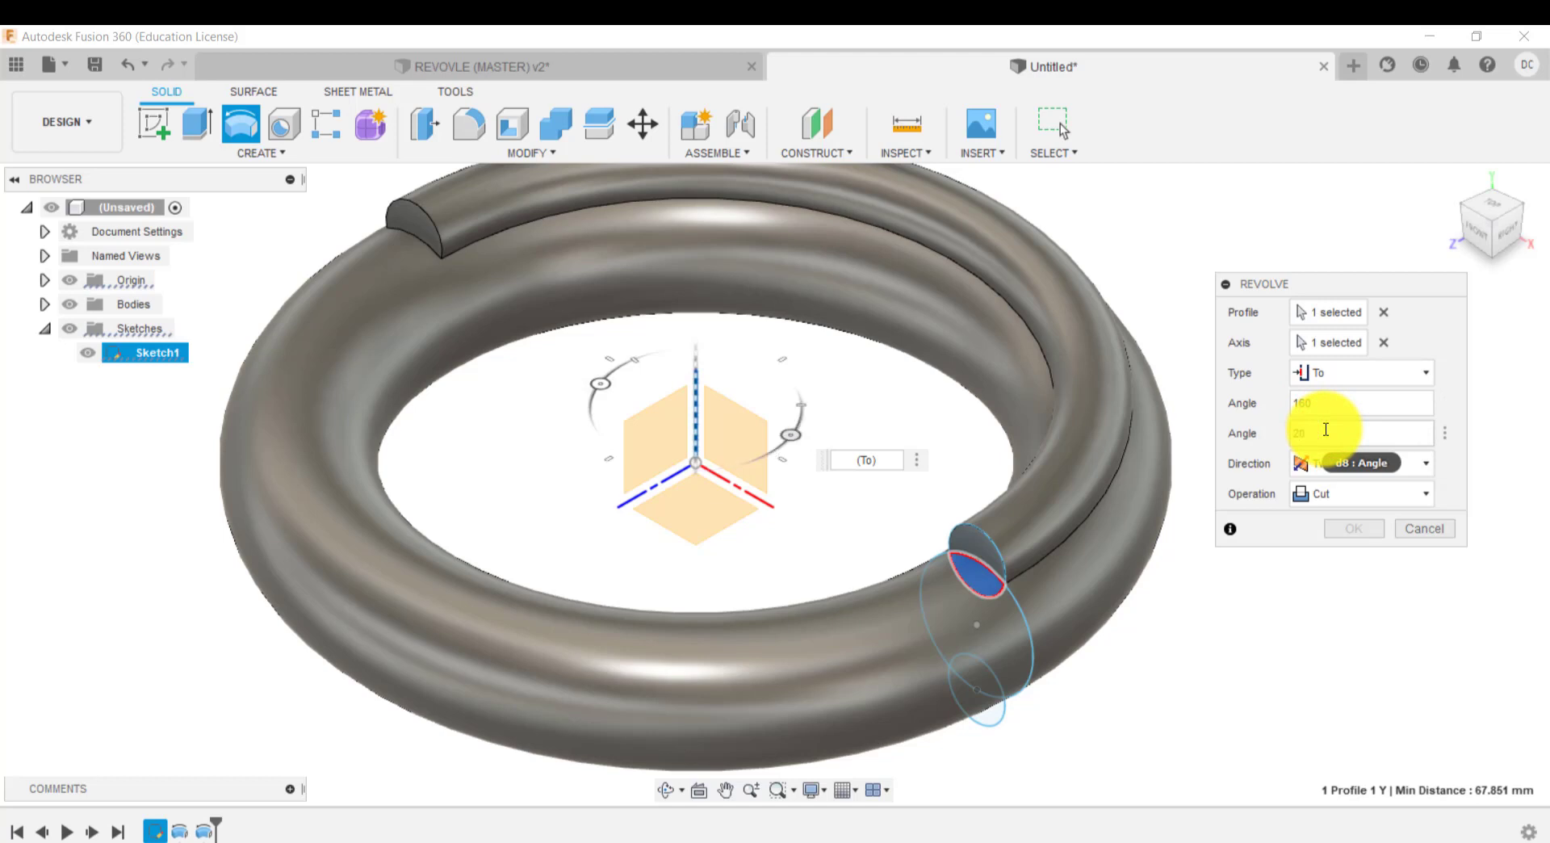
# Step: Set the Two Side revolve cut's angles to 160 deg and -20 deg and finish the recessed track
pyautogui.moveTo(600, 382); pyautogui.dragTo(519, 381)
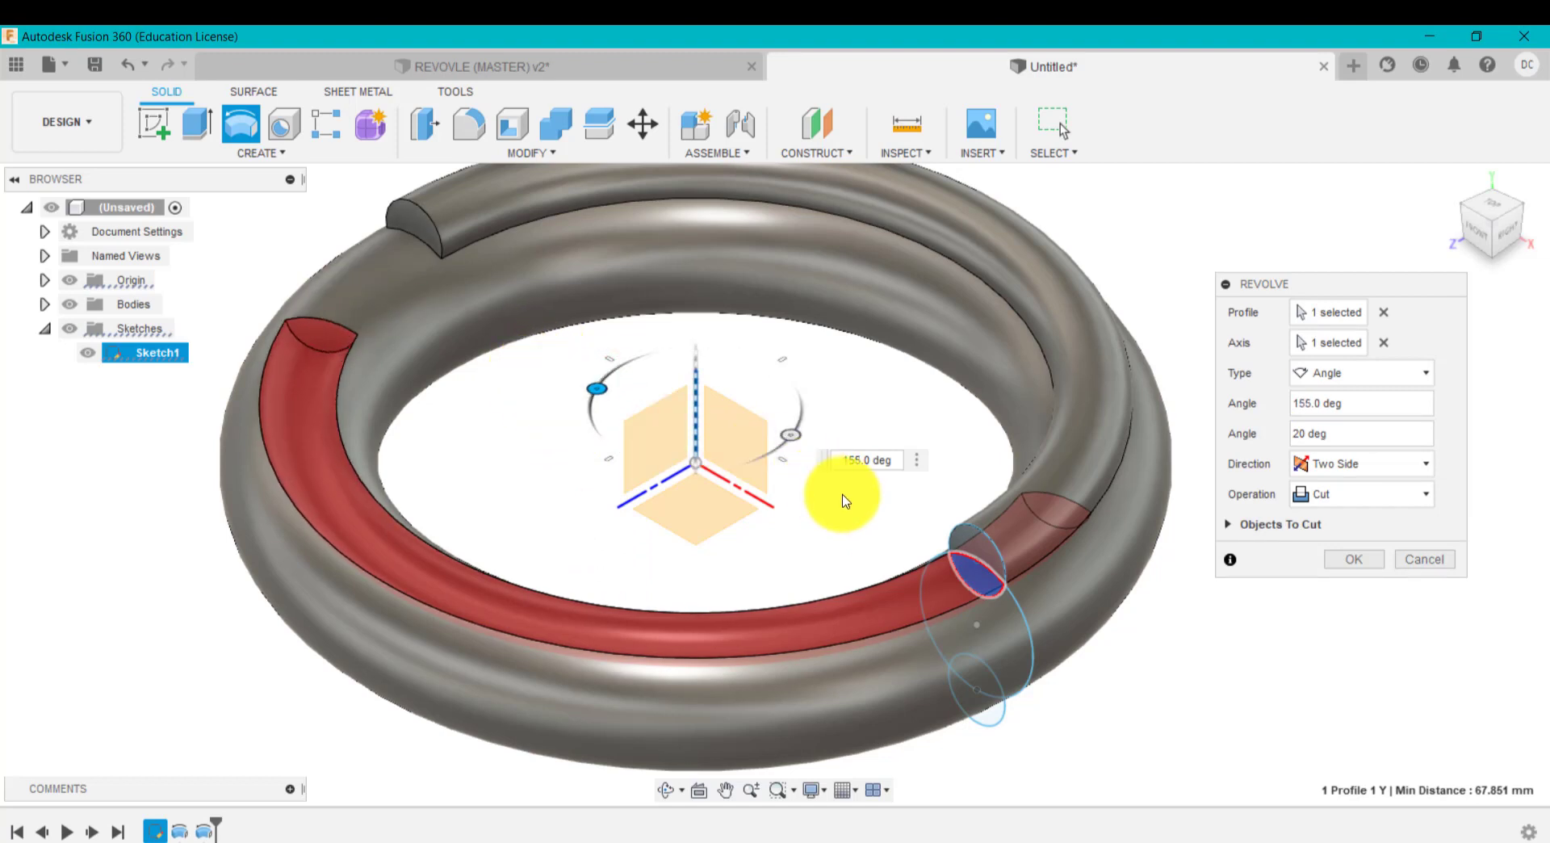
pyautogui.moveTo(785, 440); pyautogui.dragTo(864, 612)
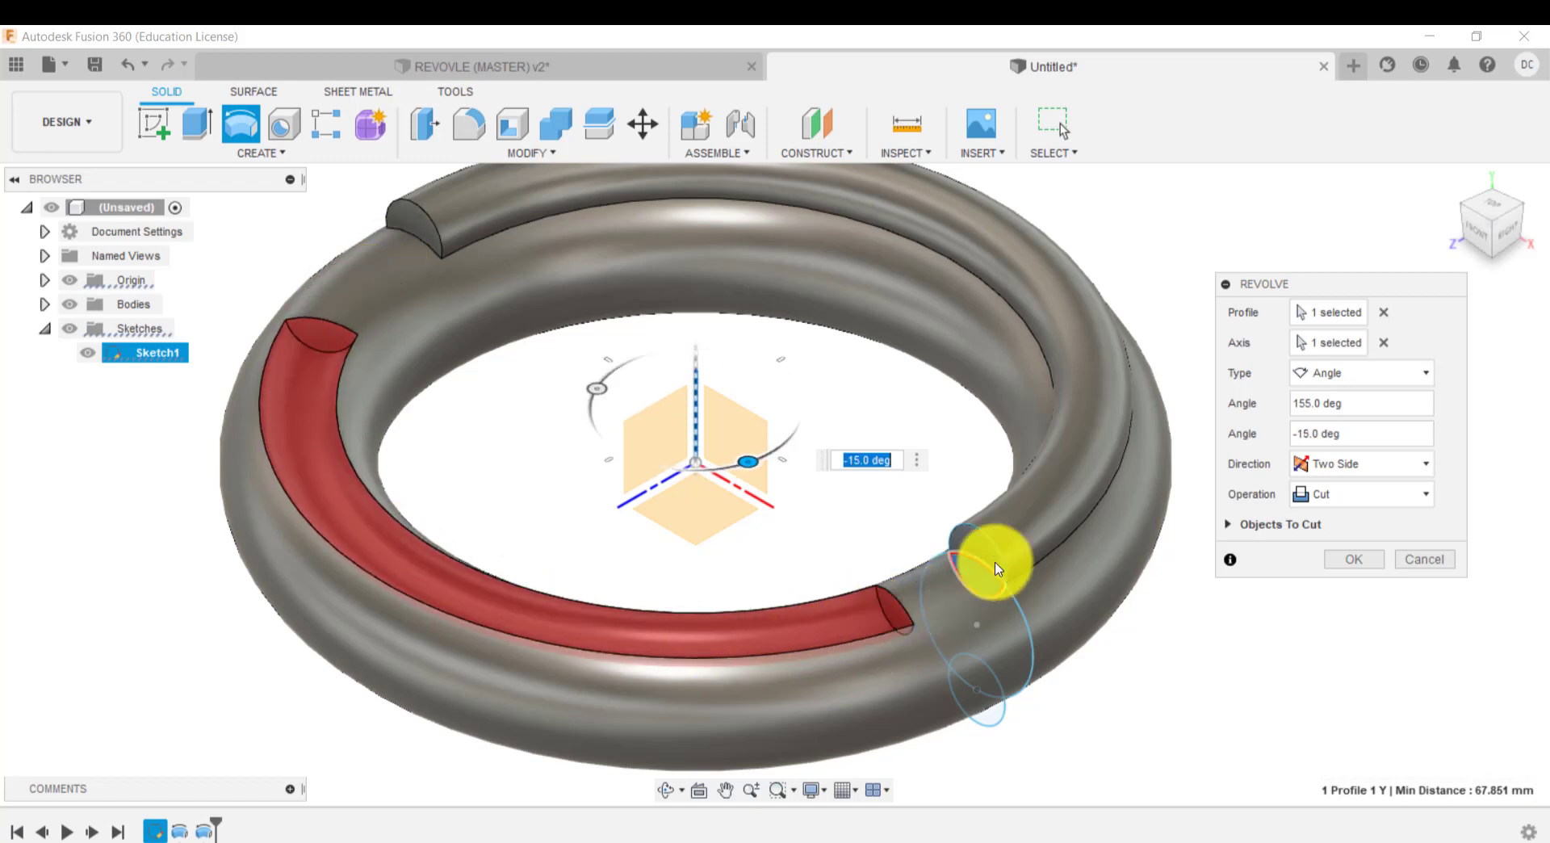
pyautogui.click(1340, 402)
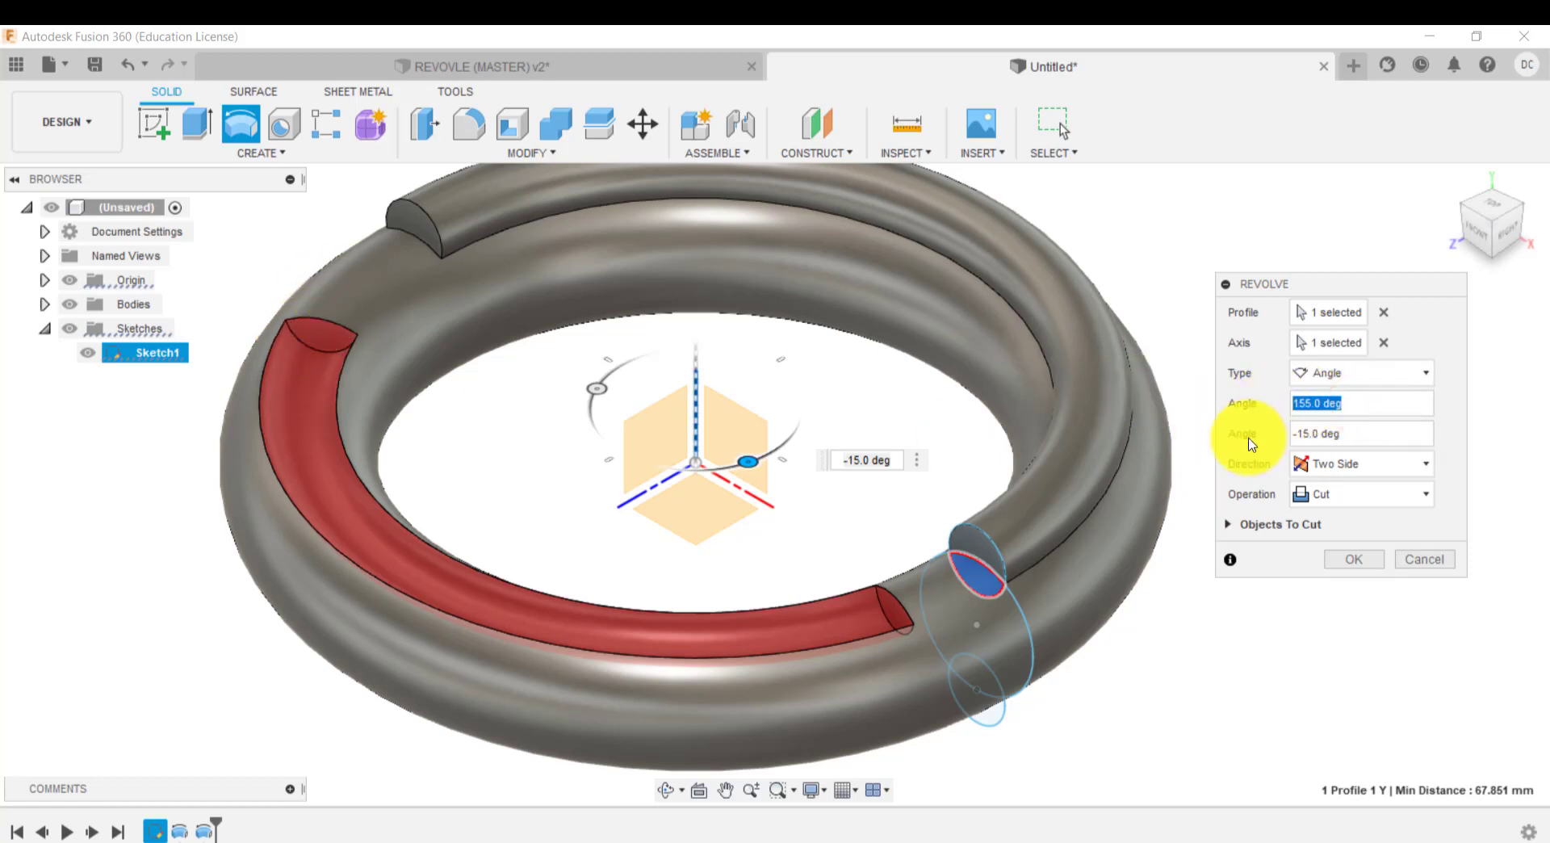
pyautogui.click(1354, 427)
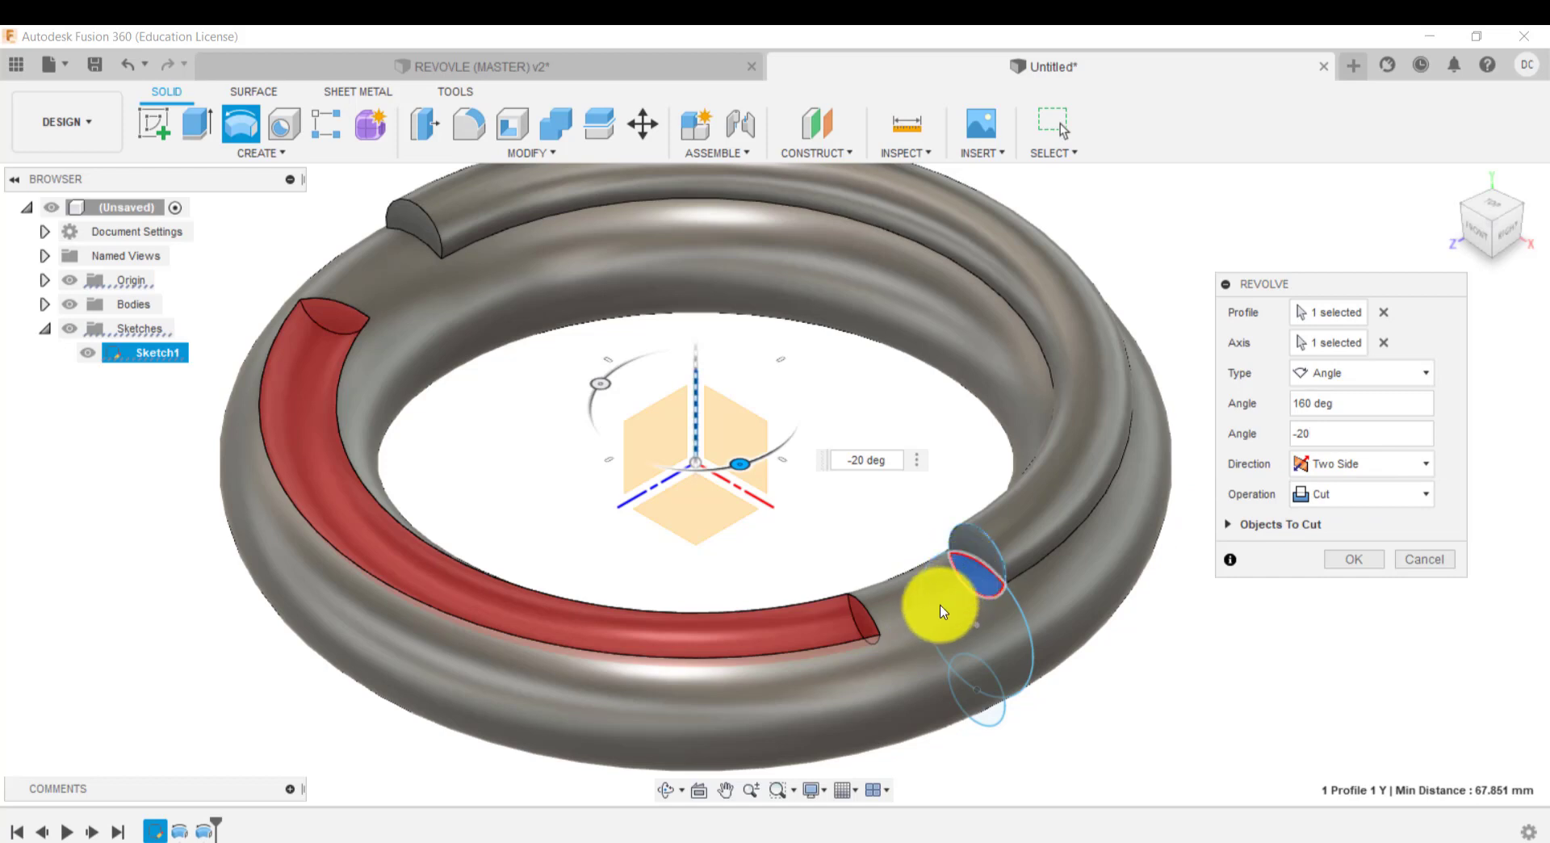
pyautogui.click(1333, 559)
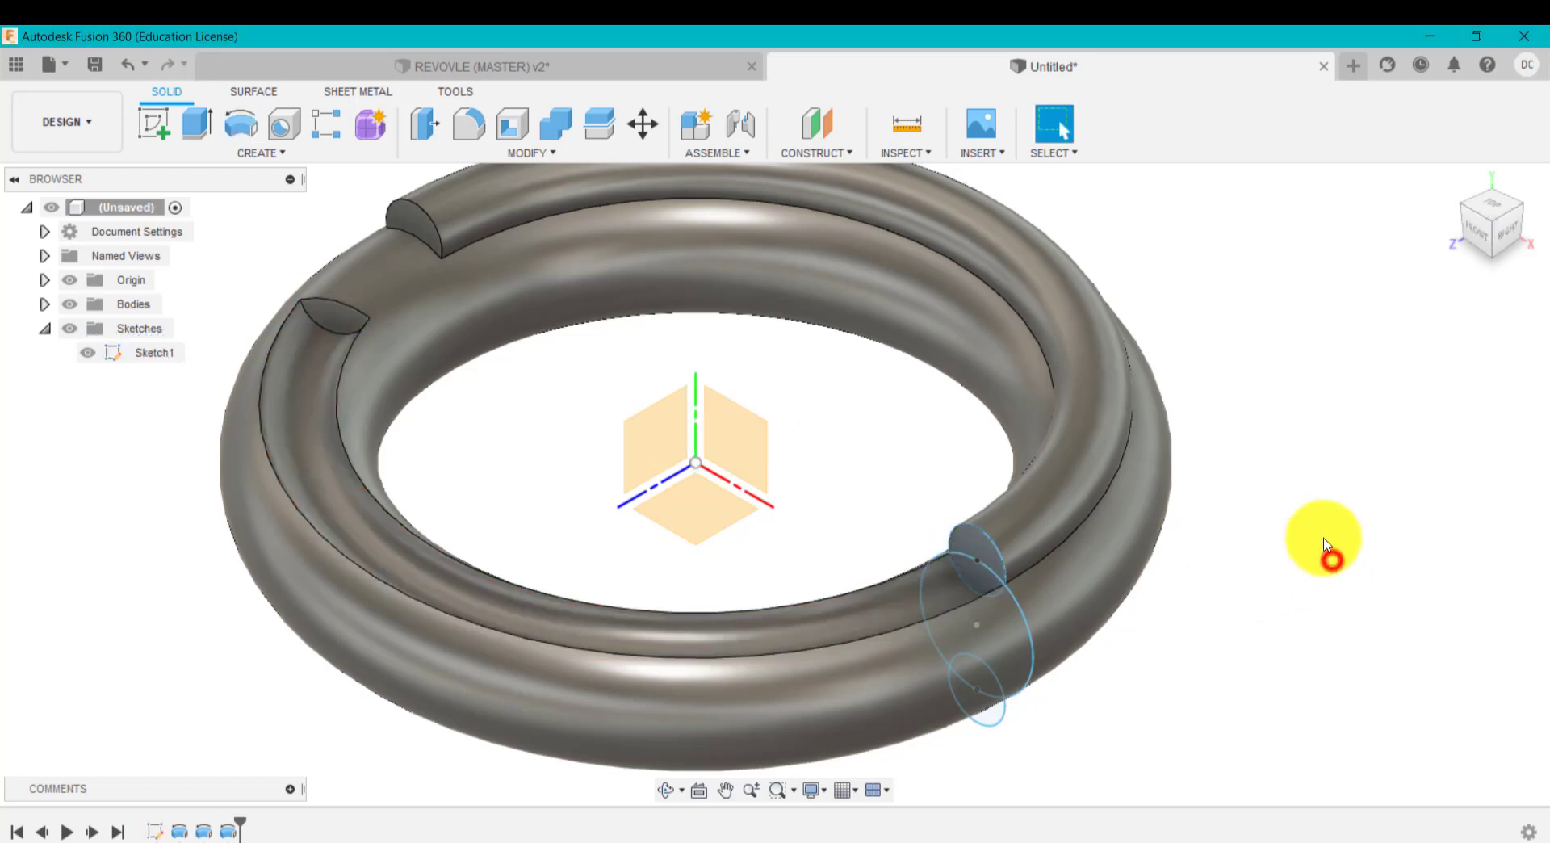
pyautogui.scroll(-2, 1307, 523)
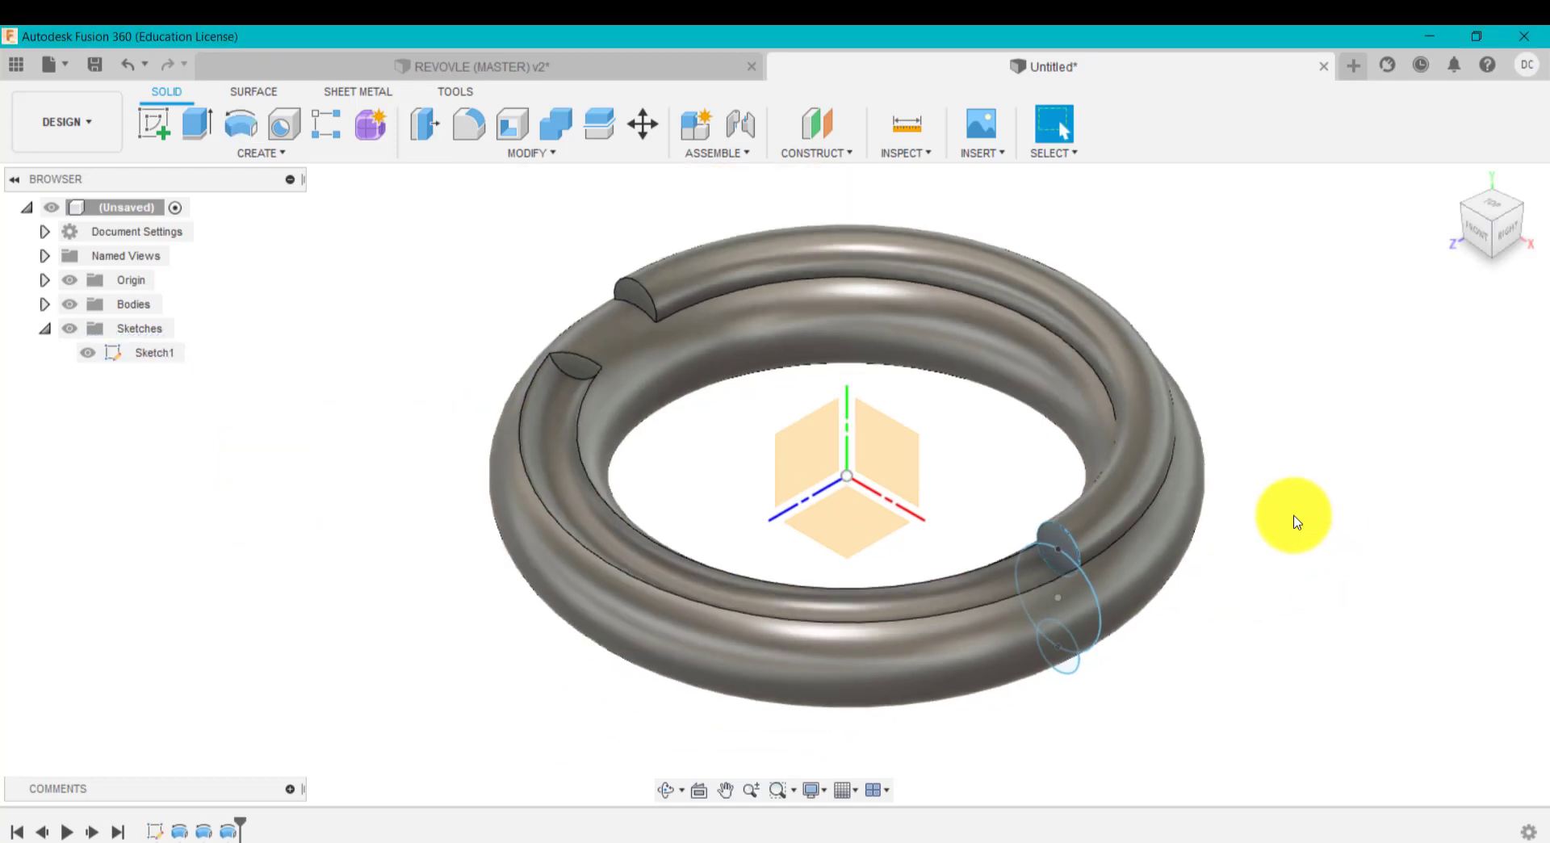
# Step: Edit the recessed track's revolve cut to the Two Side direction with a second angle of -20 deg
pyautogui.rightClick(233, 832)
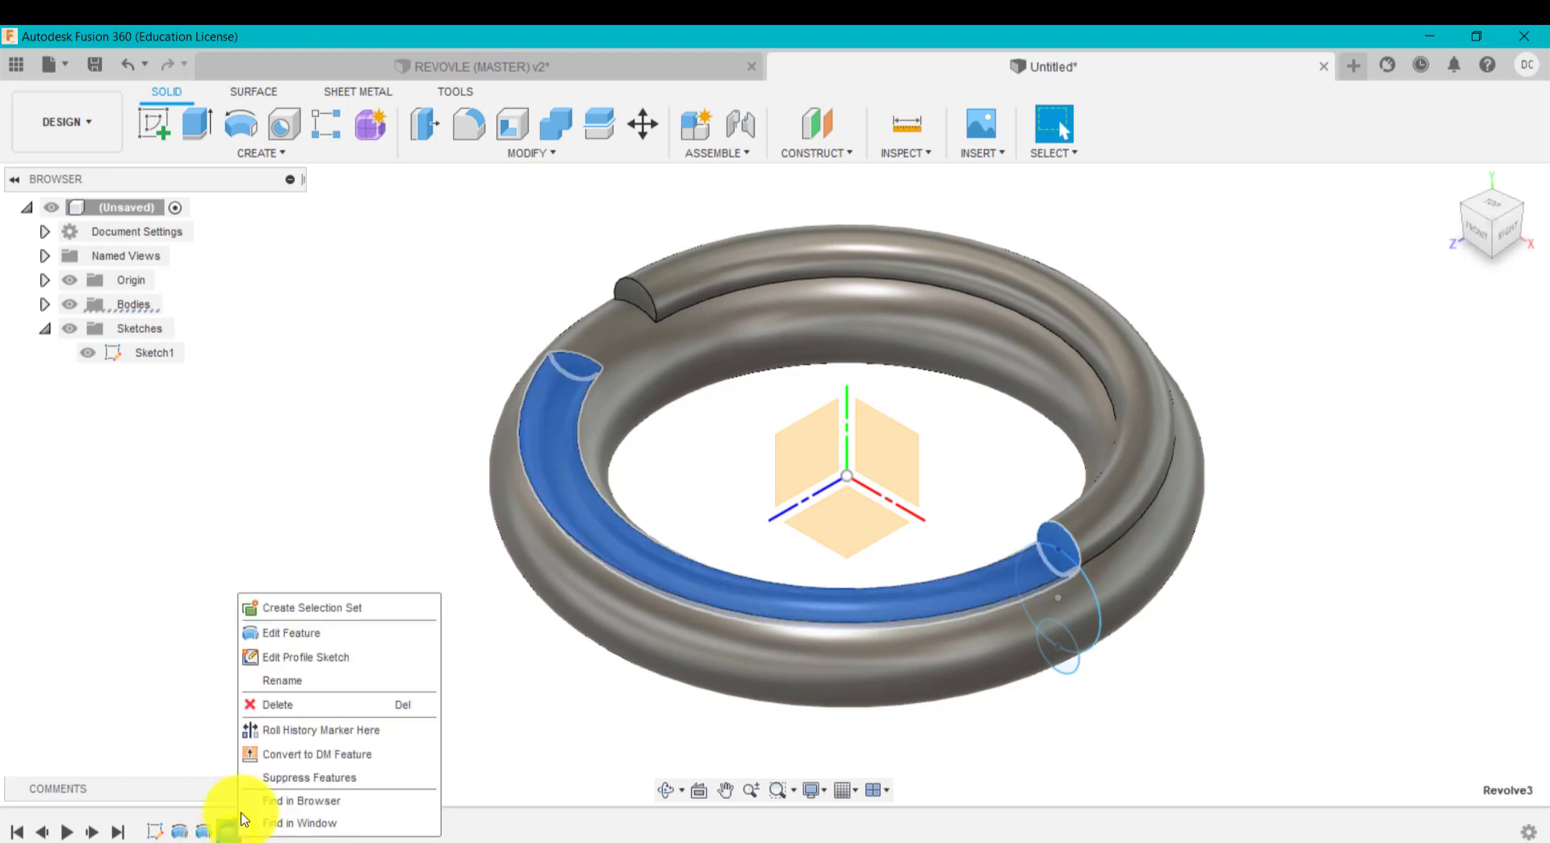
pyautogui.click(327, 634)
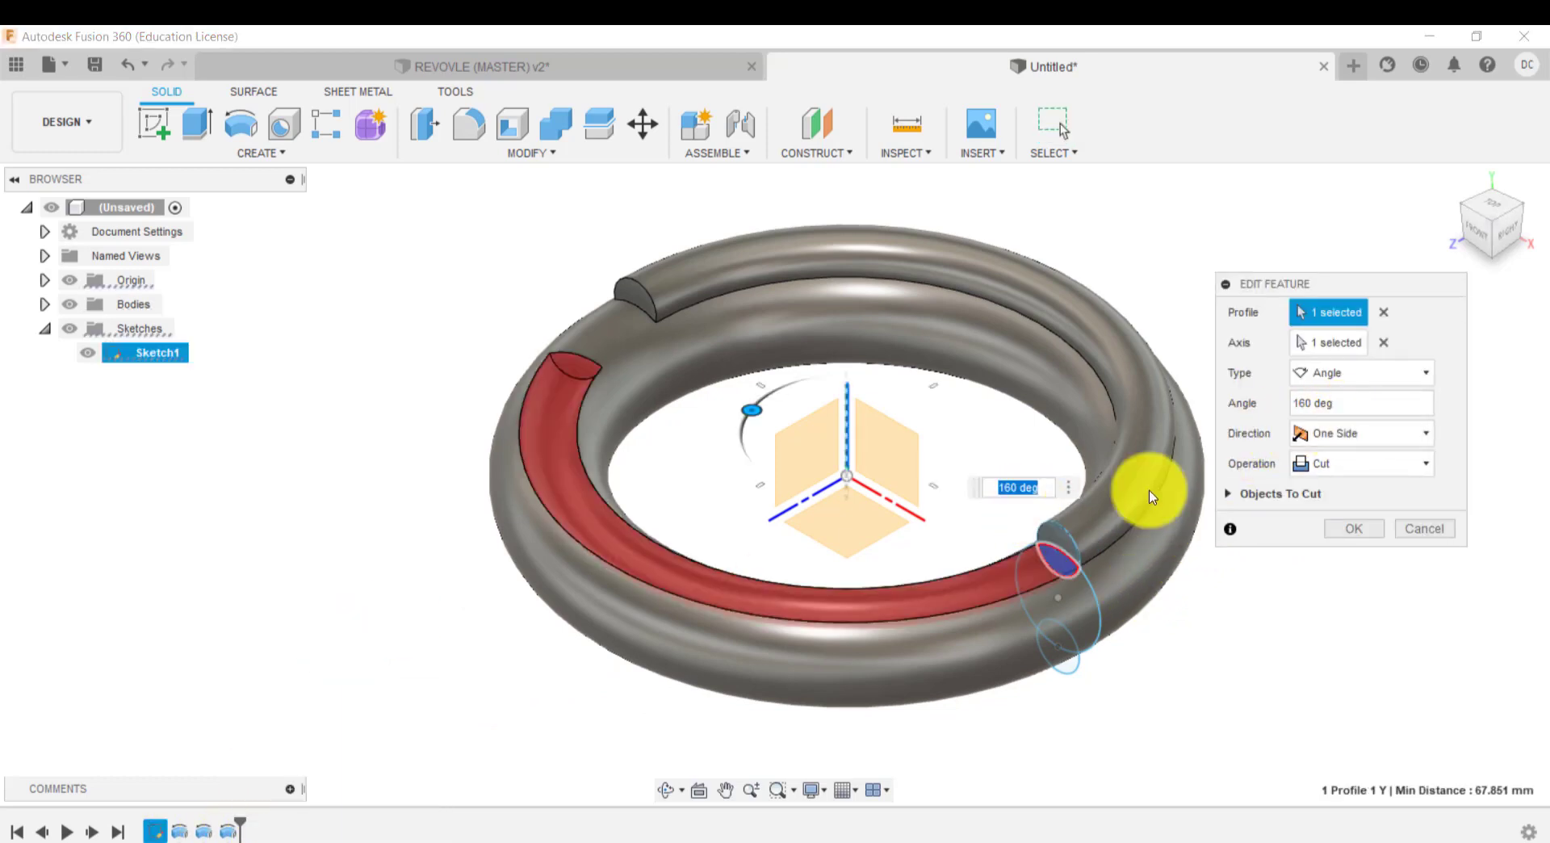
pyautogui.click(1336, 426)
pyautogui.click(1338, 483)
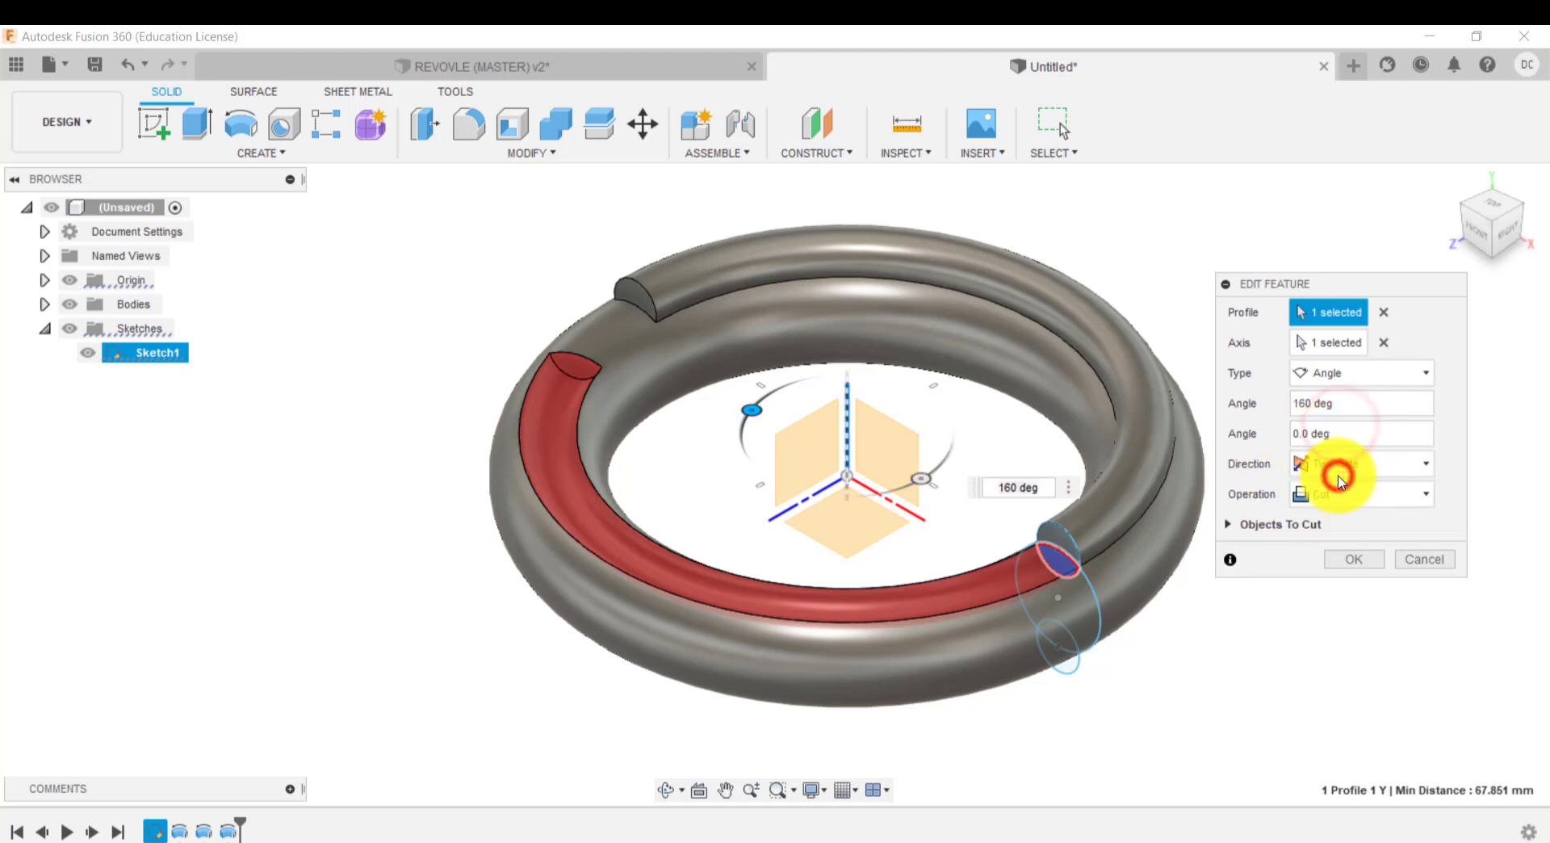
pyautogui.click(920, 484)
pyautogui.moveTo(917, 485); pyautogui.dragTo(898, 485)
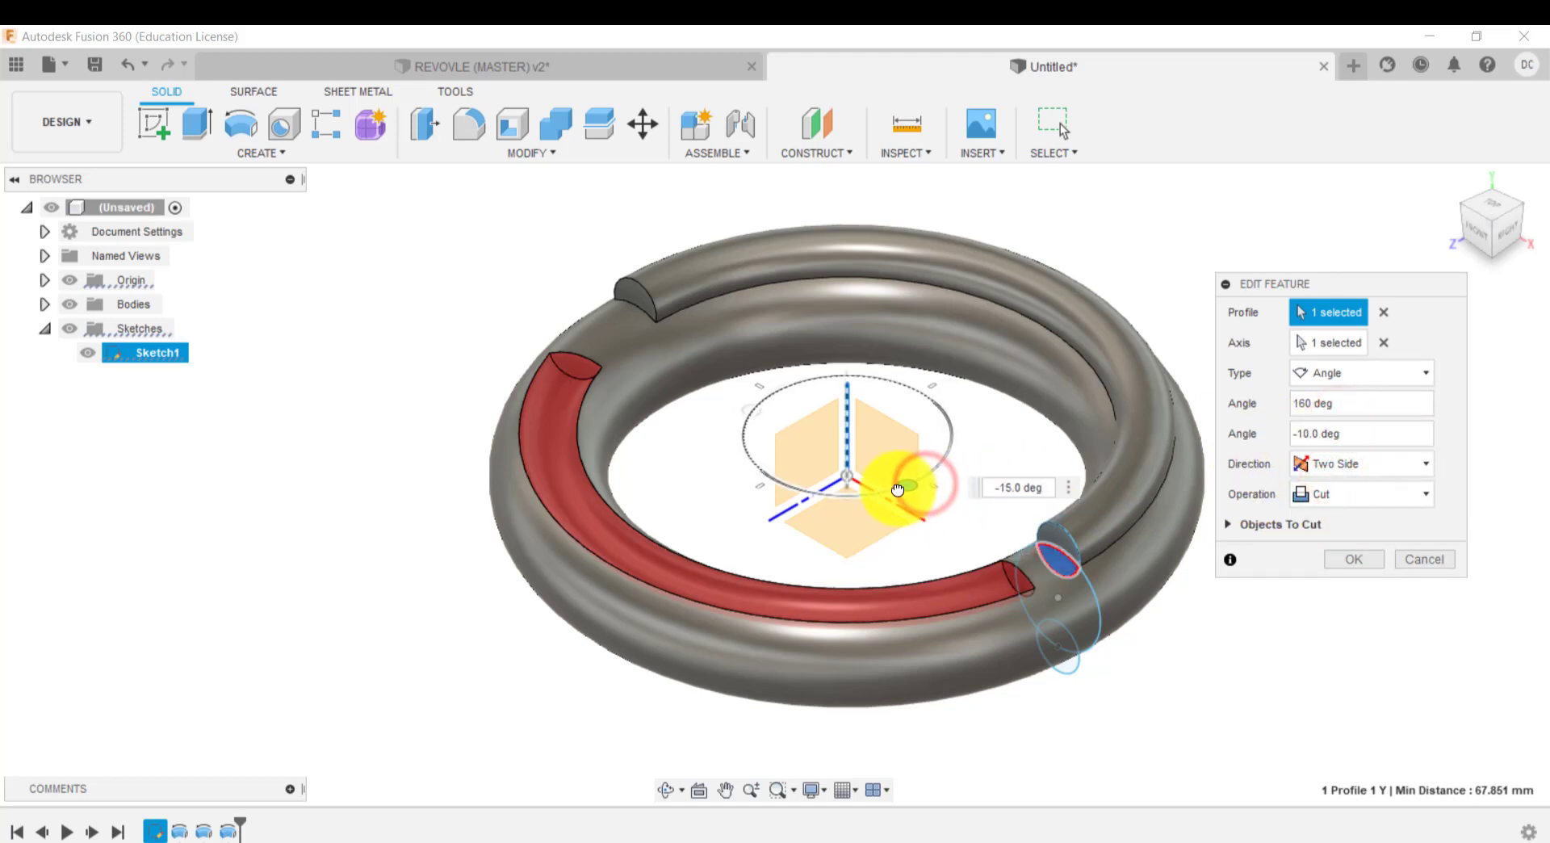
pyautogui.click(1333, 434)
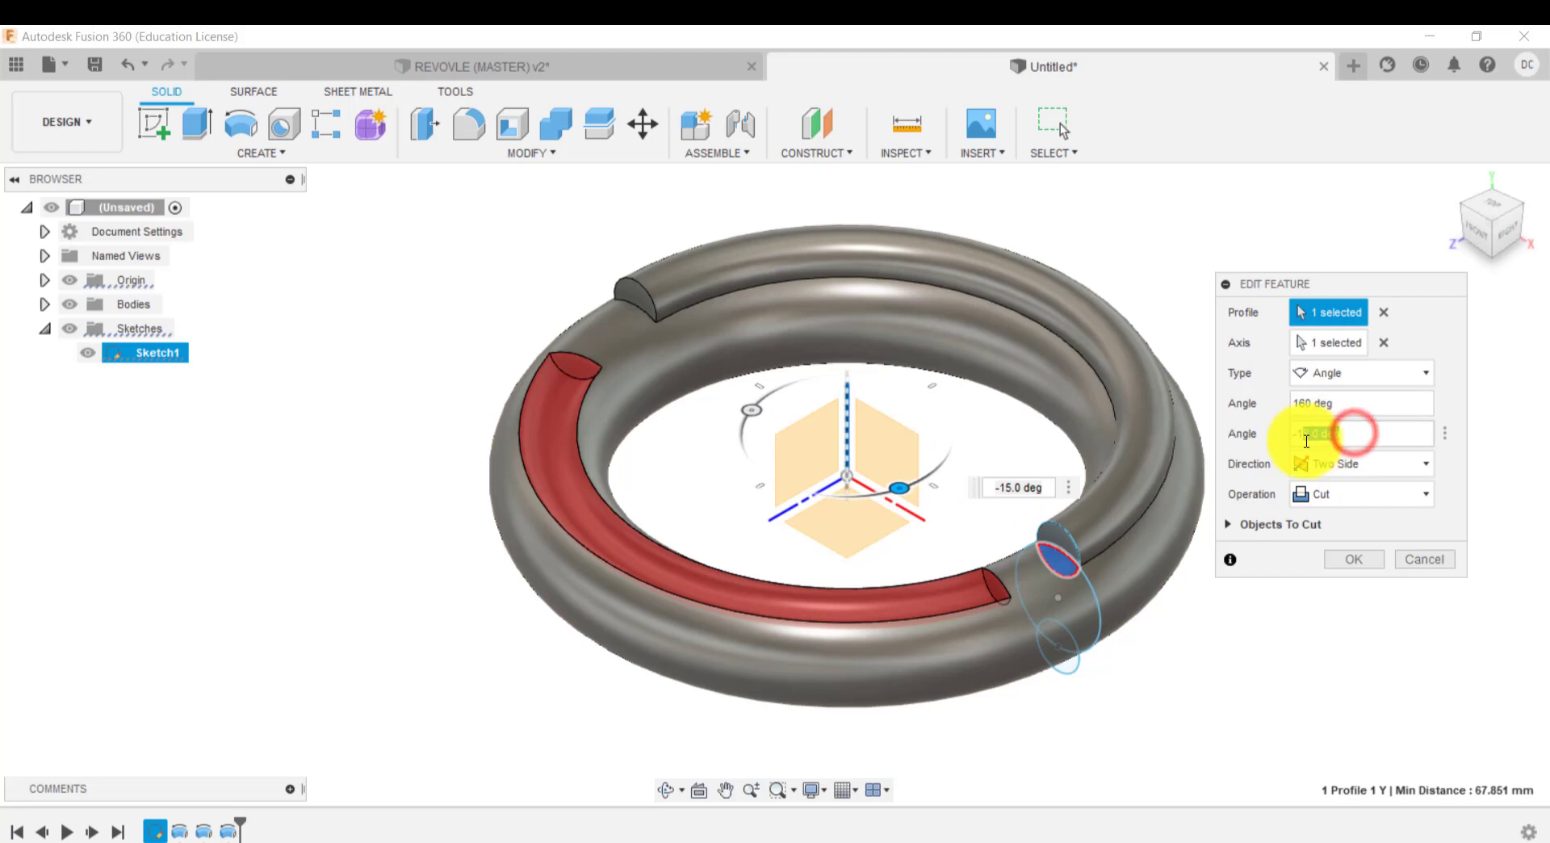
pyautogui.write('-20')
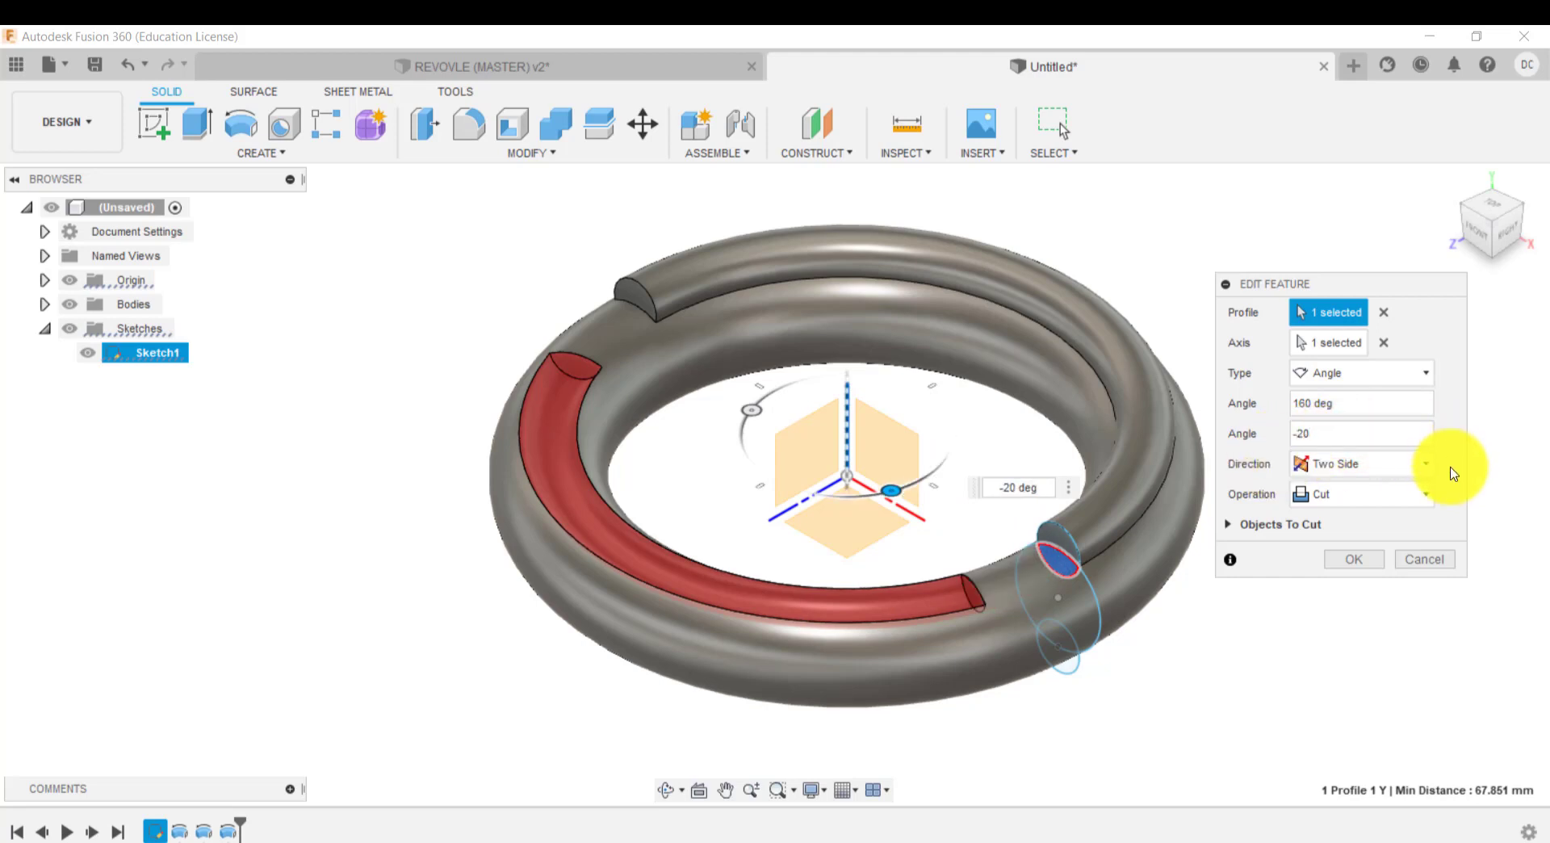
pyautogui.click(1356, 563)
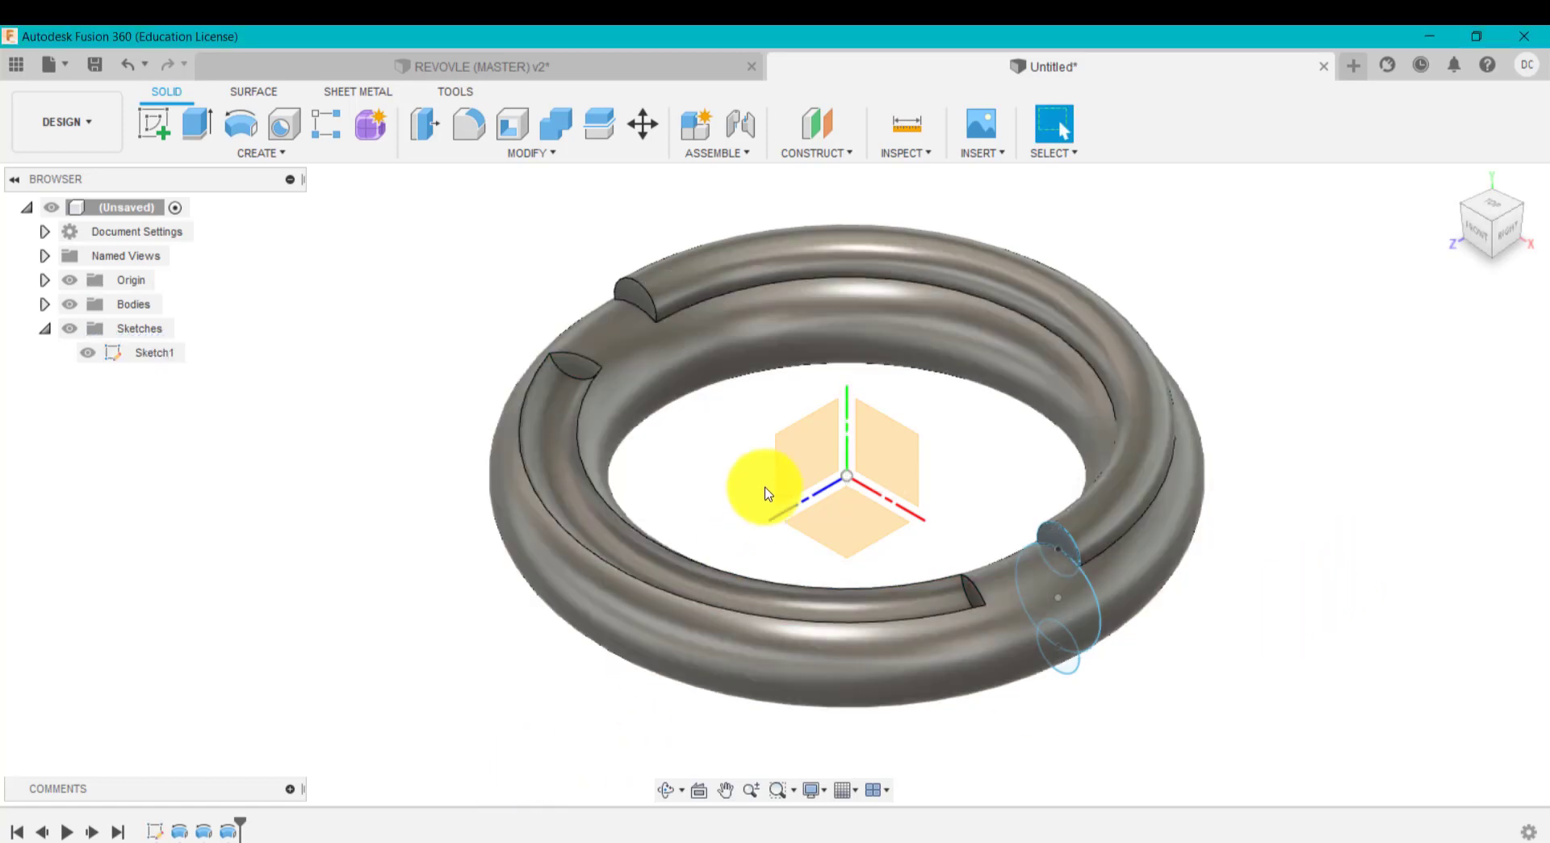
pyautogui.scroll(2, 767, 494)
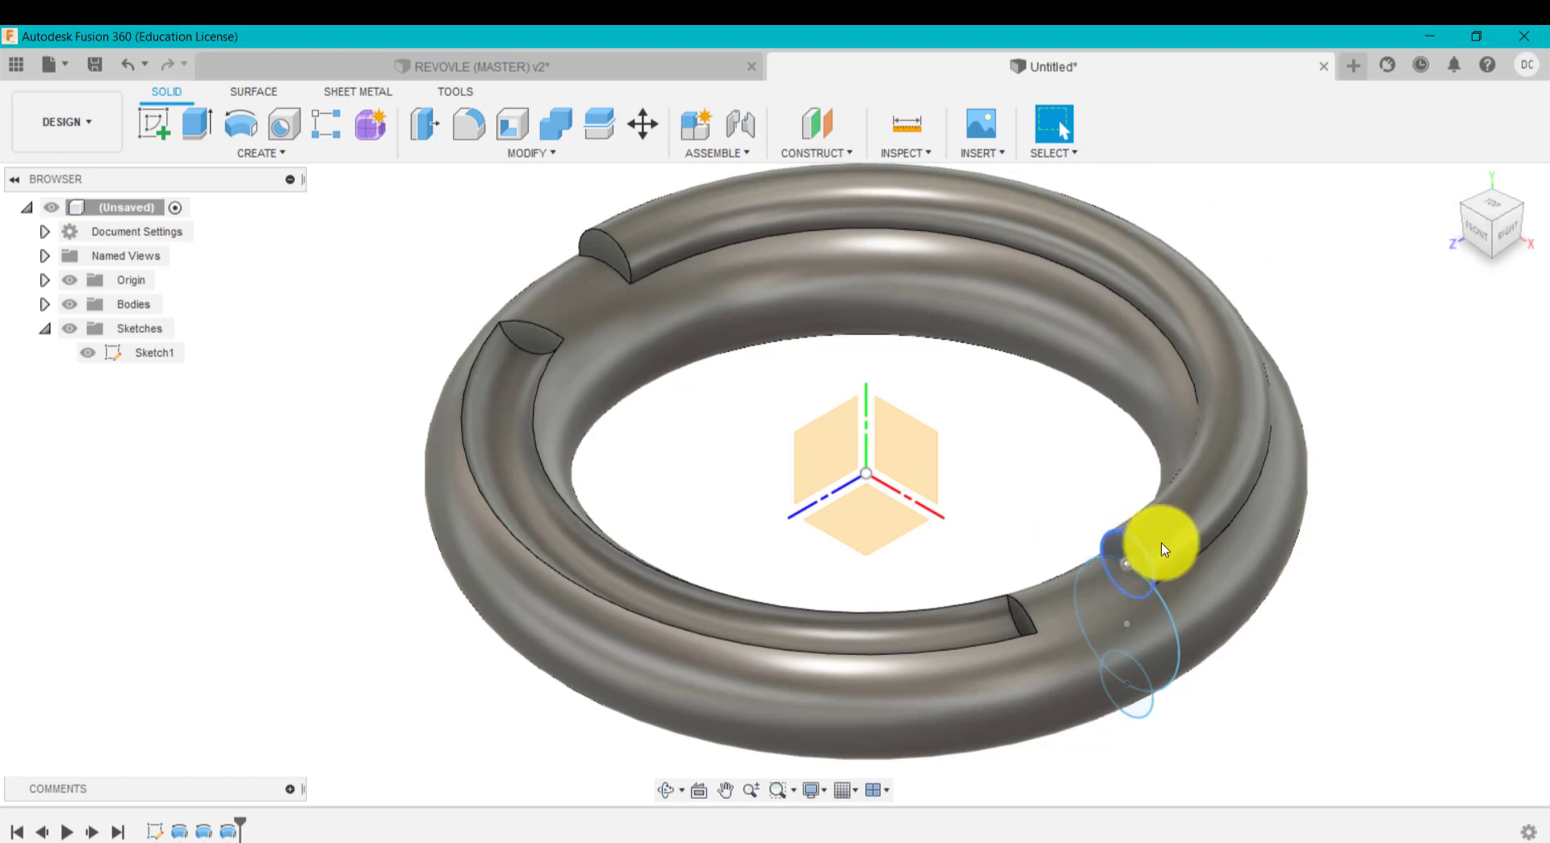
pyautogui.click(1134, 553)
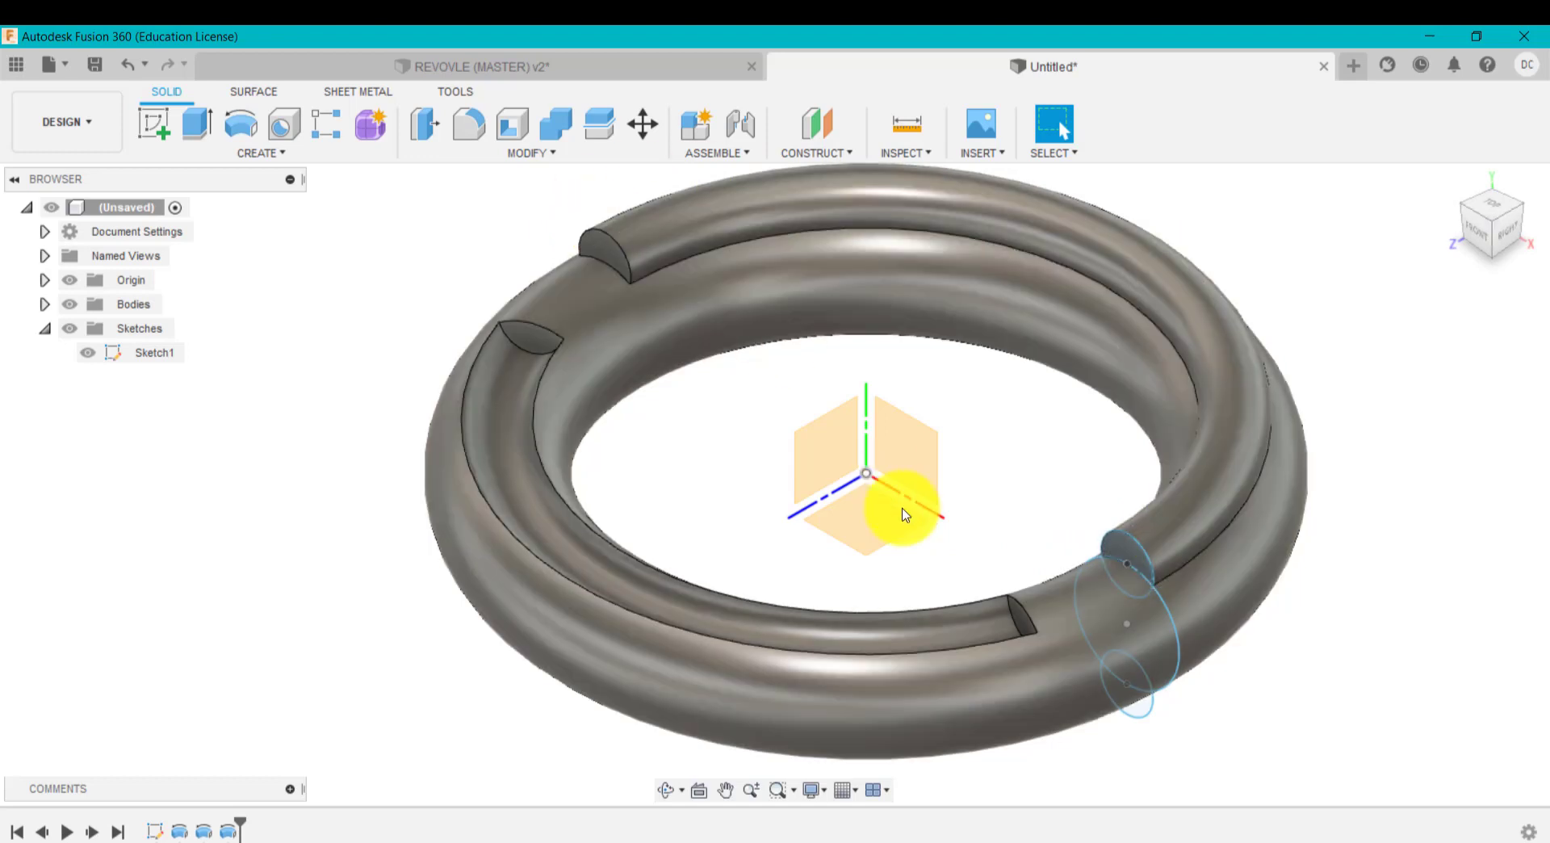
pyautogui.click(1084, 606)
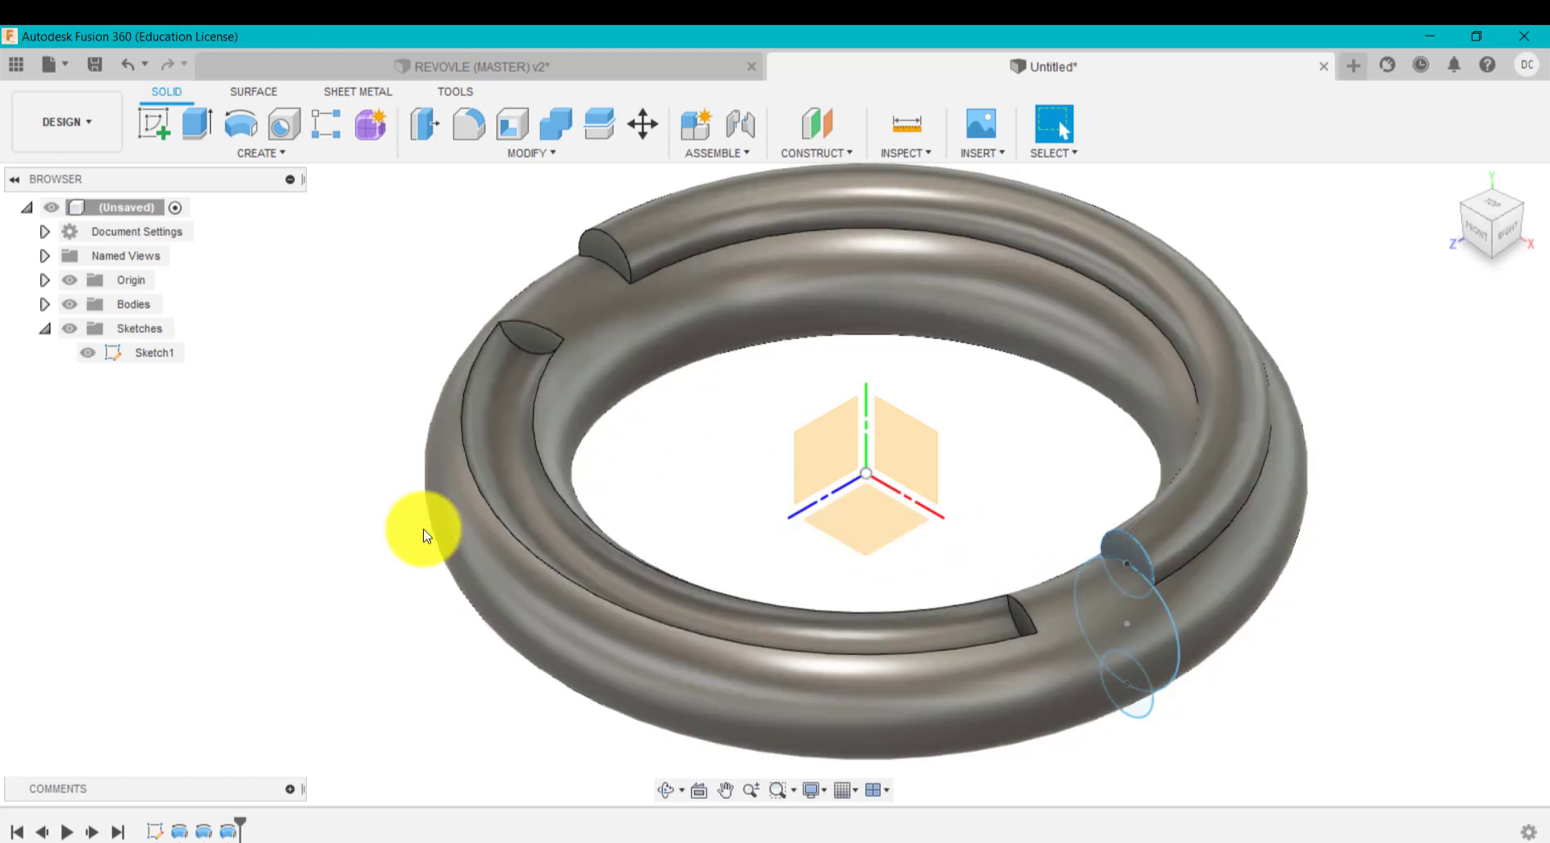
pyautogui.scroll(-2, 416, 525)
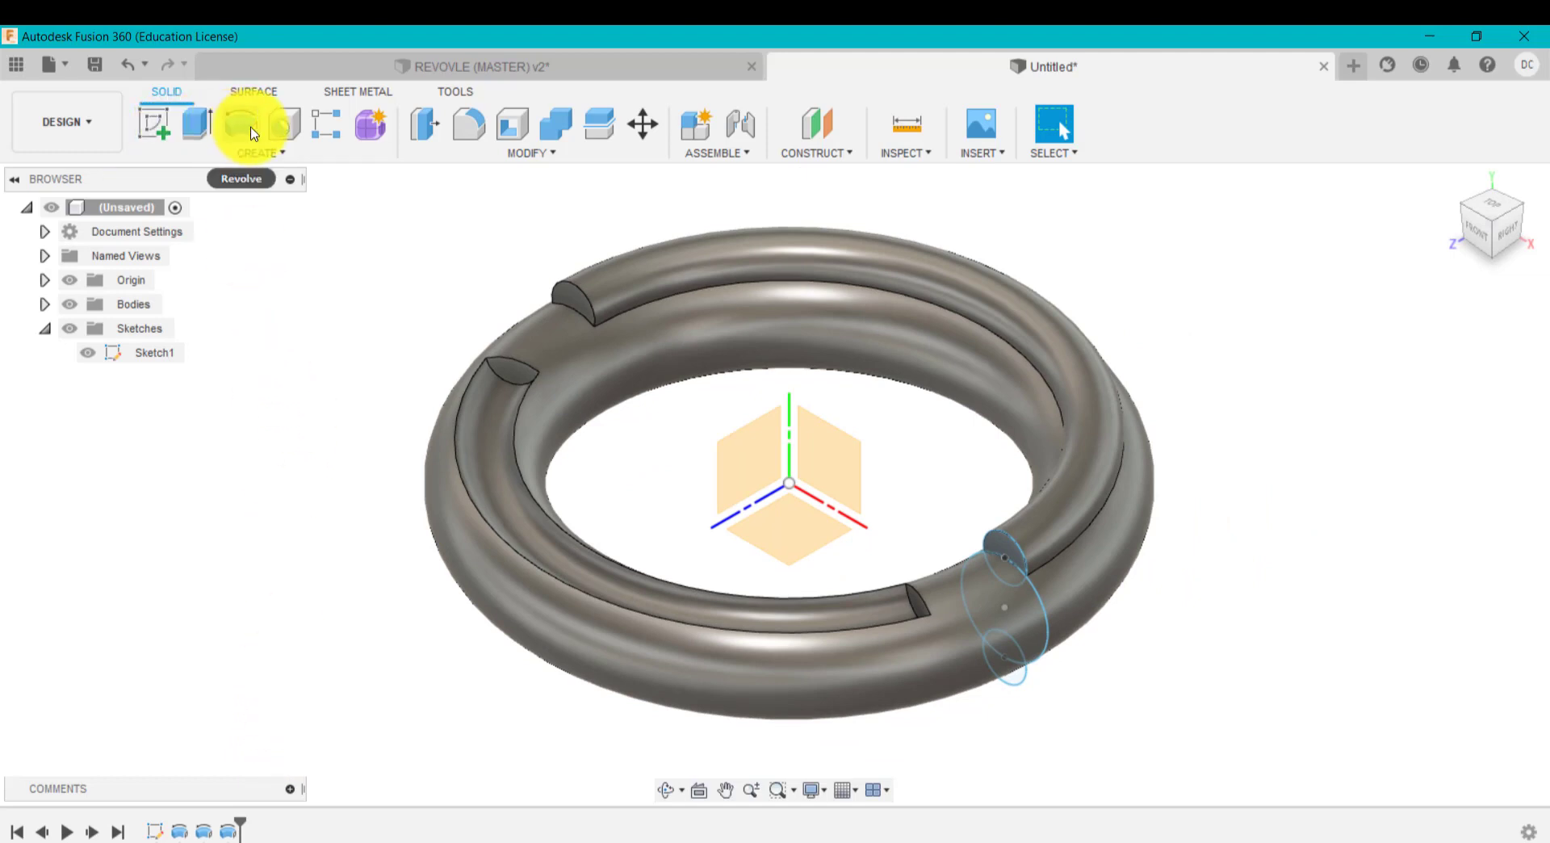
# Step: In REVOVLE (MASTER) v2, roll the history forward past the fourth revolve and inspect its underside cut's profile and settings without changing them
pyautogui.click(368, 74)
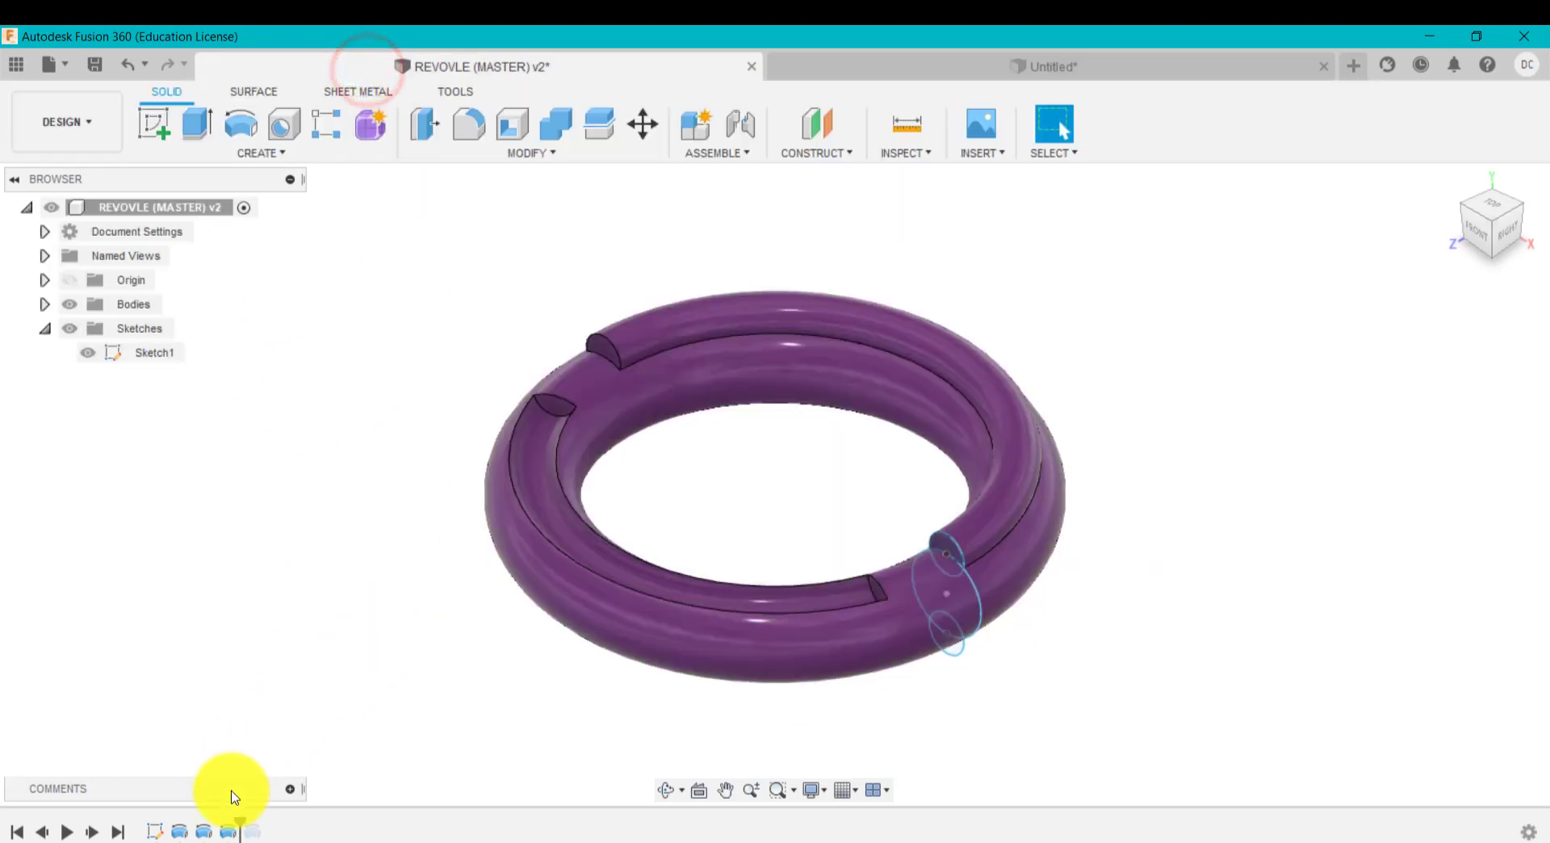
pyautogui.moveTo(240, 818); pyautogui.dragTo(264, 818)
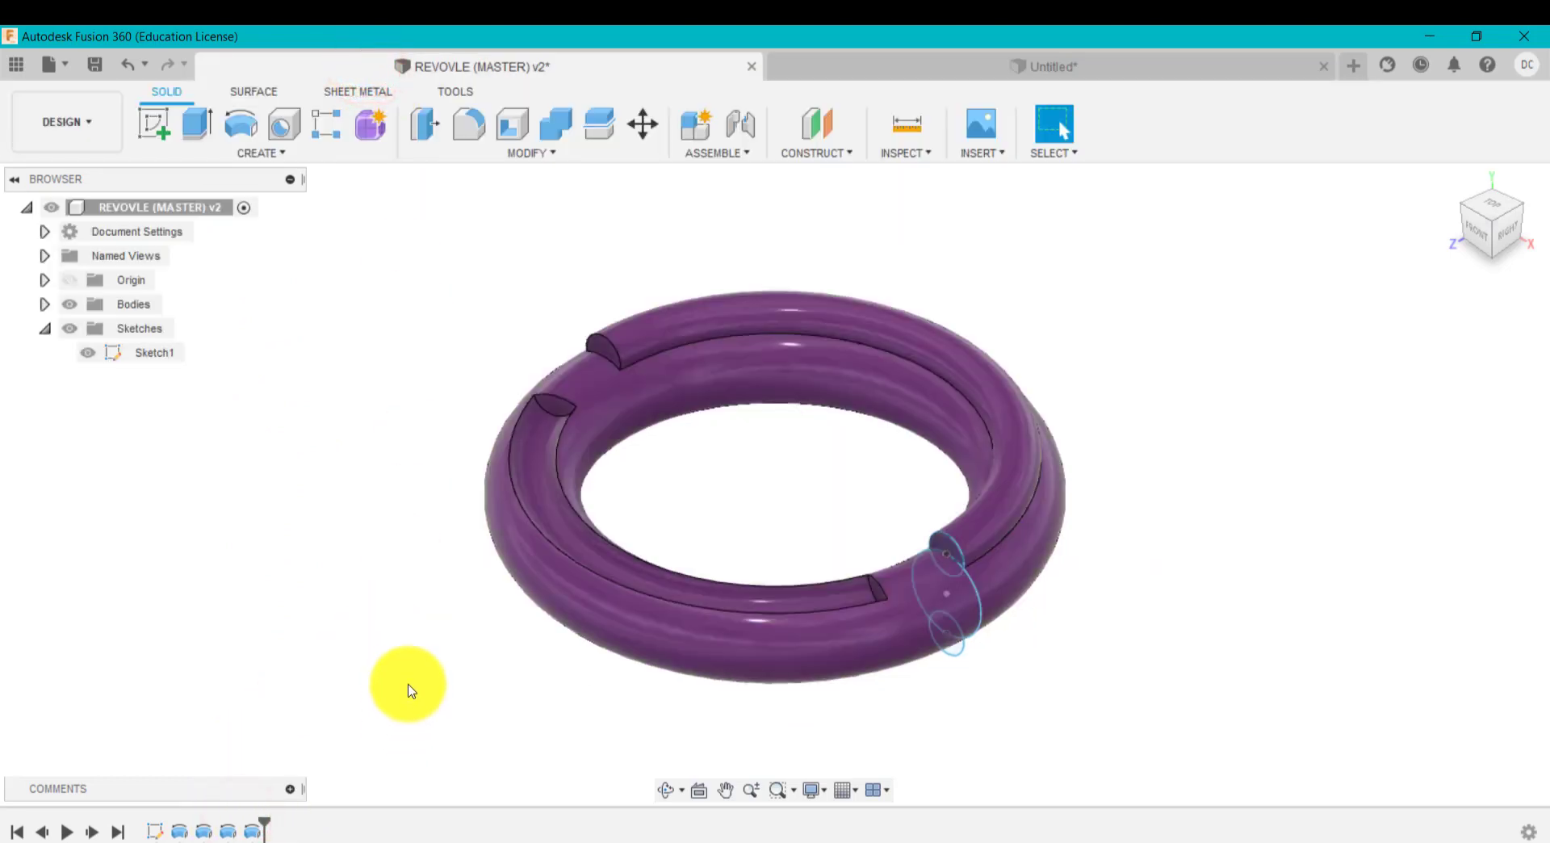
pyautogui.keyDown('shift'); pyautogui.moveTo(425, 621); pyautogui.dragTo(414, 471, button='middle'); pyautogui.keyUp('shift')
pyautogui.rightClick(252, 828)
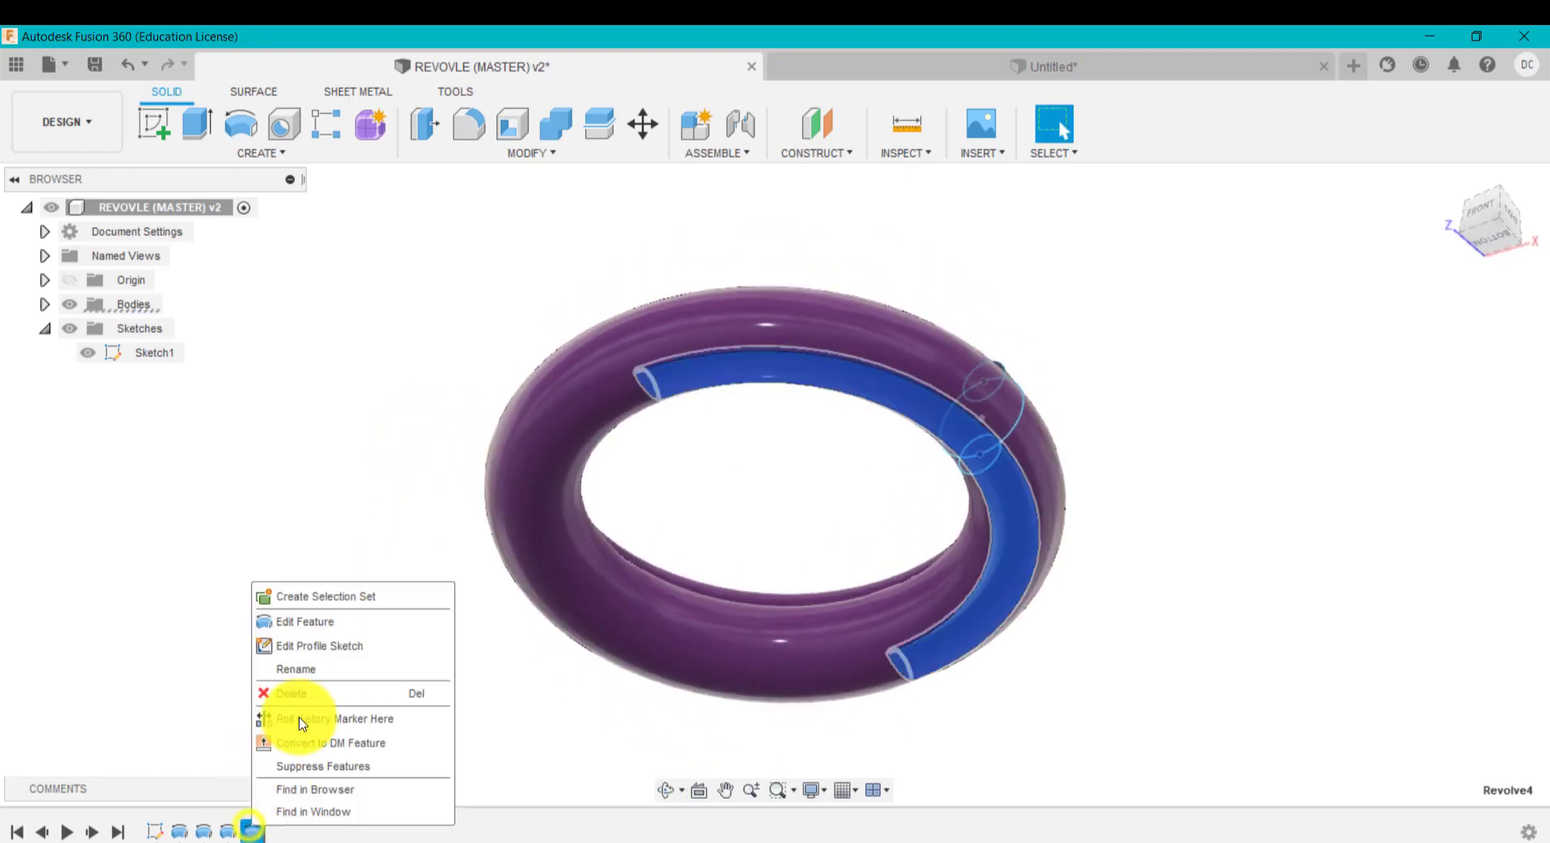
pyautogui.click(341, 624)
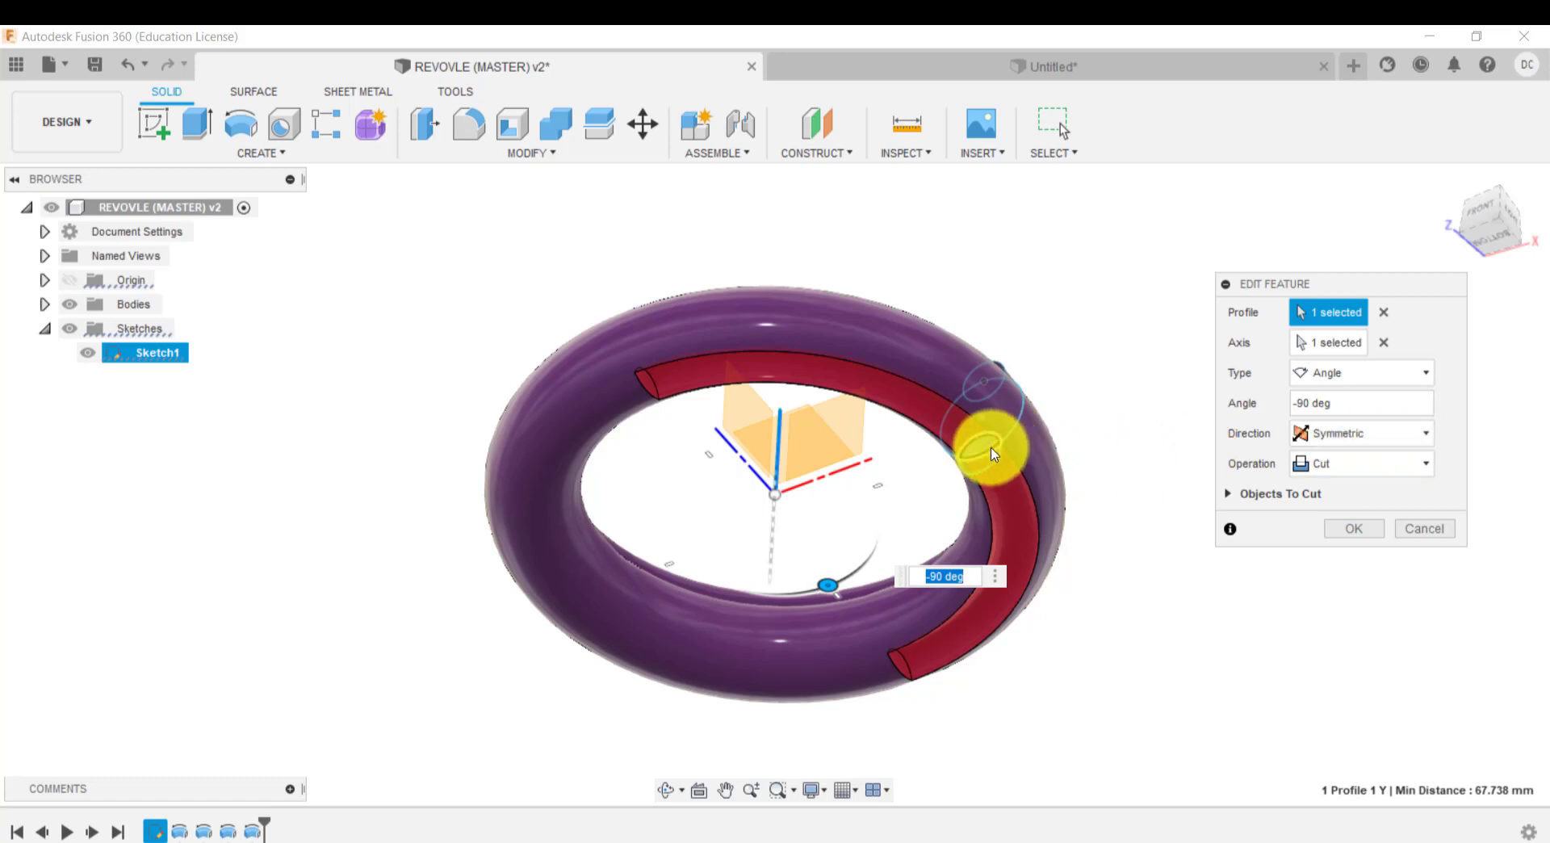
pyautogui.click(1424, 528)
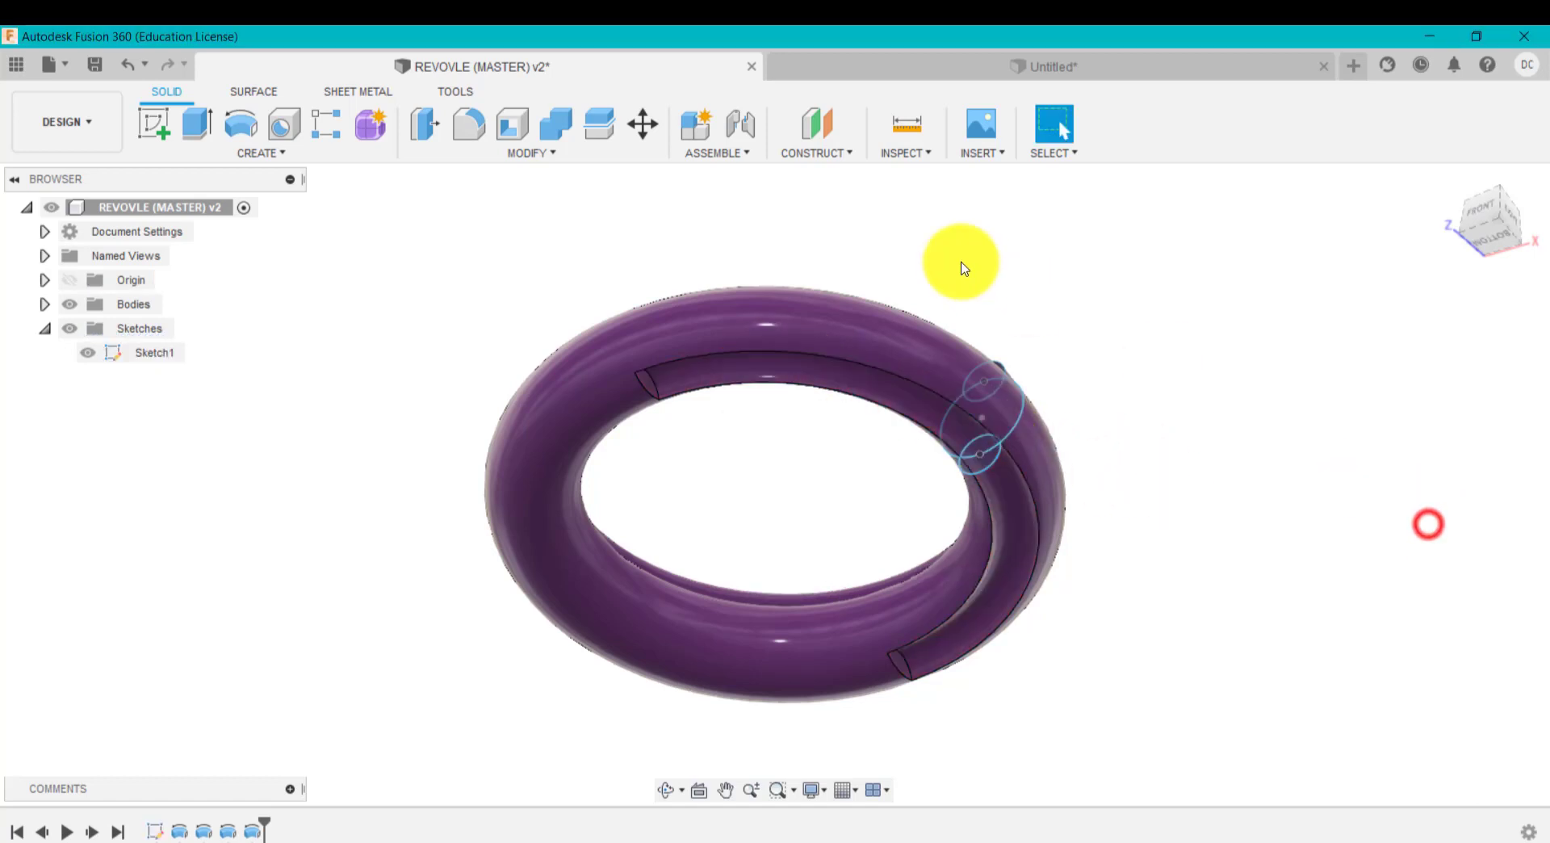
pyautogui.keyDown('shift'); pyautogui.moveTo(1201, 318); pyautogui.dragTo(1211, 408, button='middle'); pyautogui.keyUp('shift')
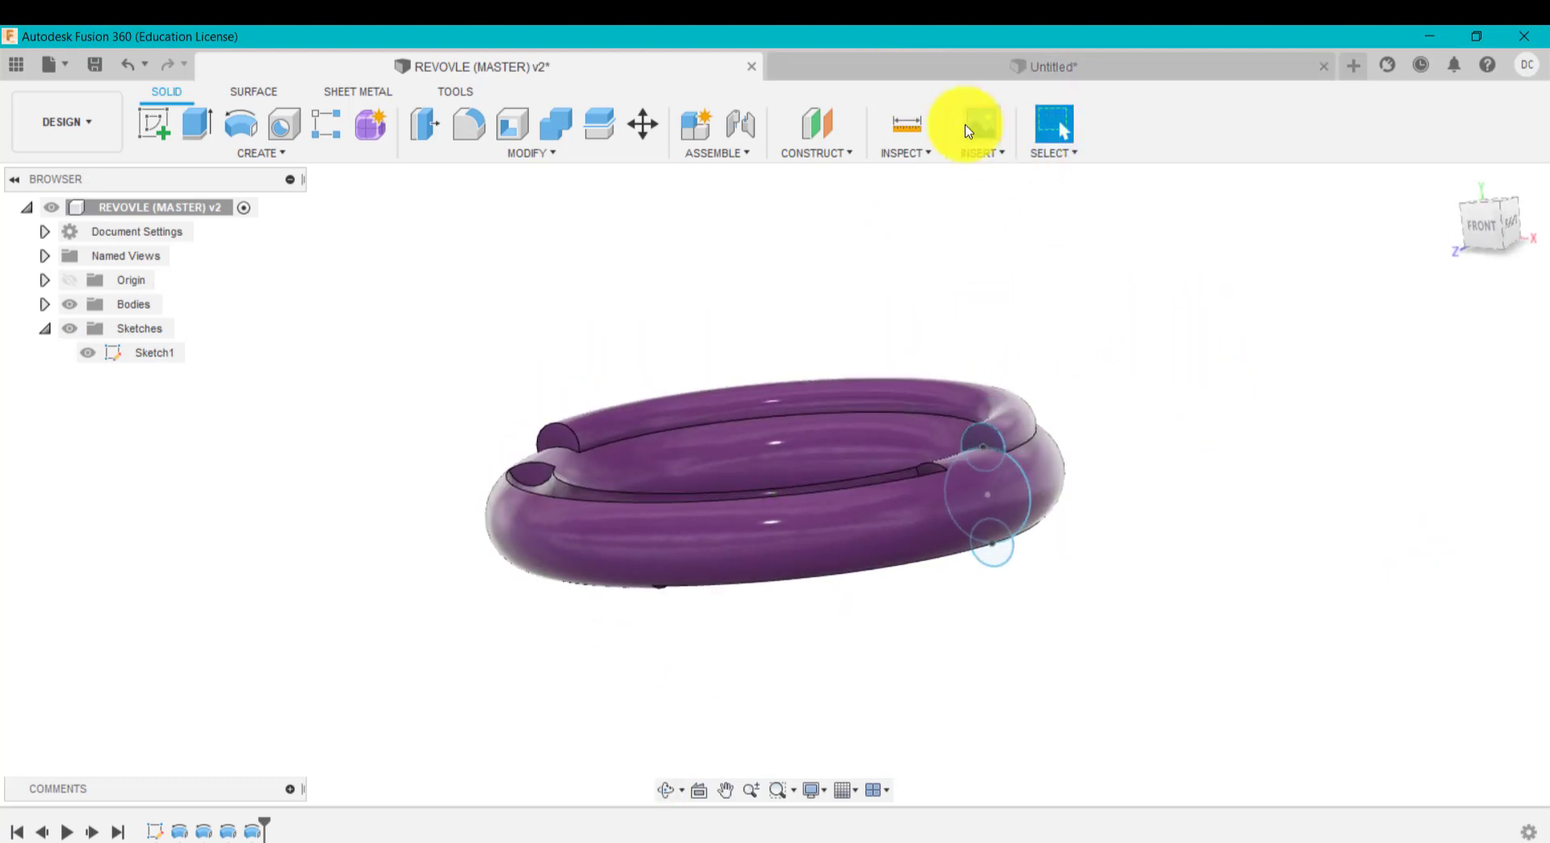
# Step: Return to the untitled design and start revolving the lower small circle's region outside the ring around the vertical Y axis
pyautogui.click(896, 73)
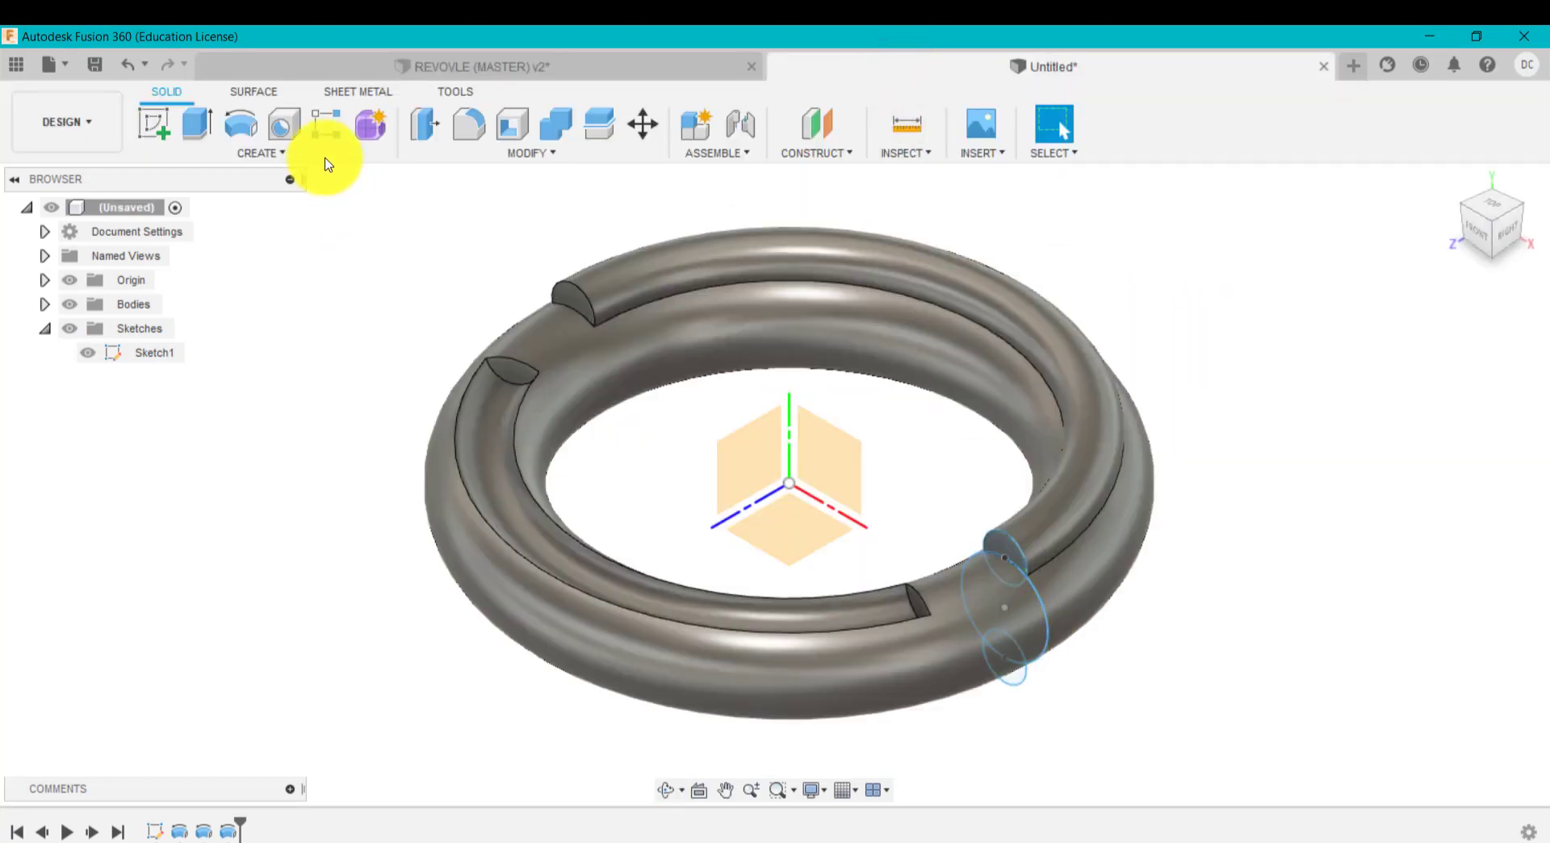
pyautogui.click(248, 133)
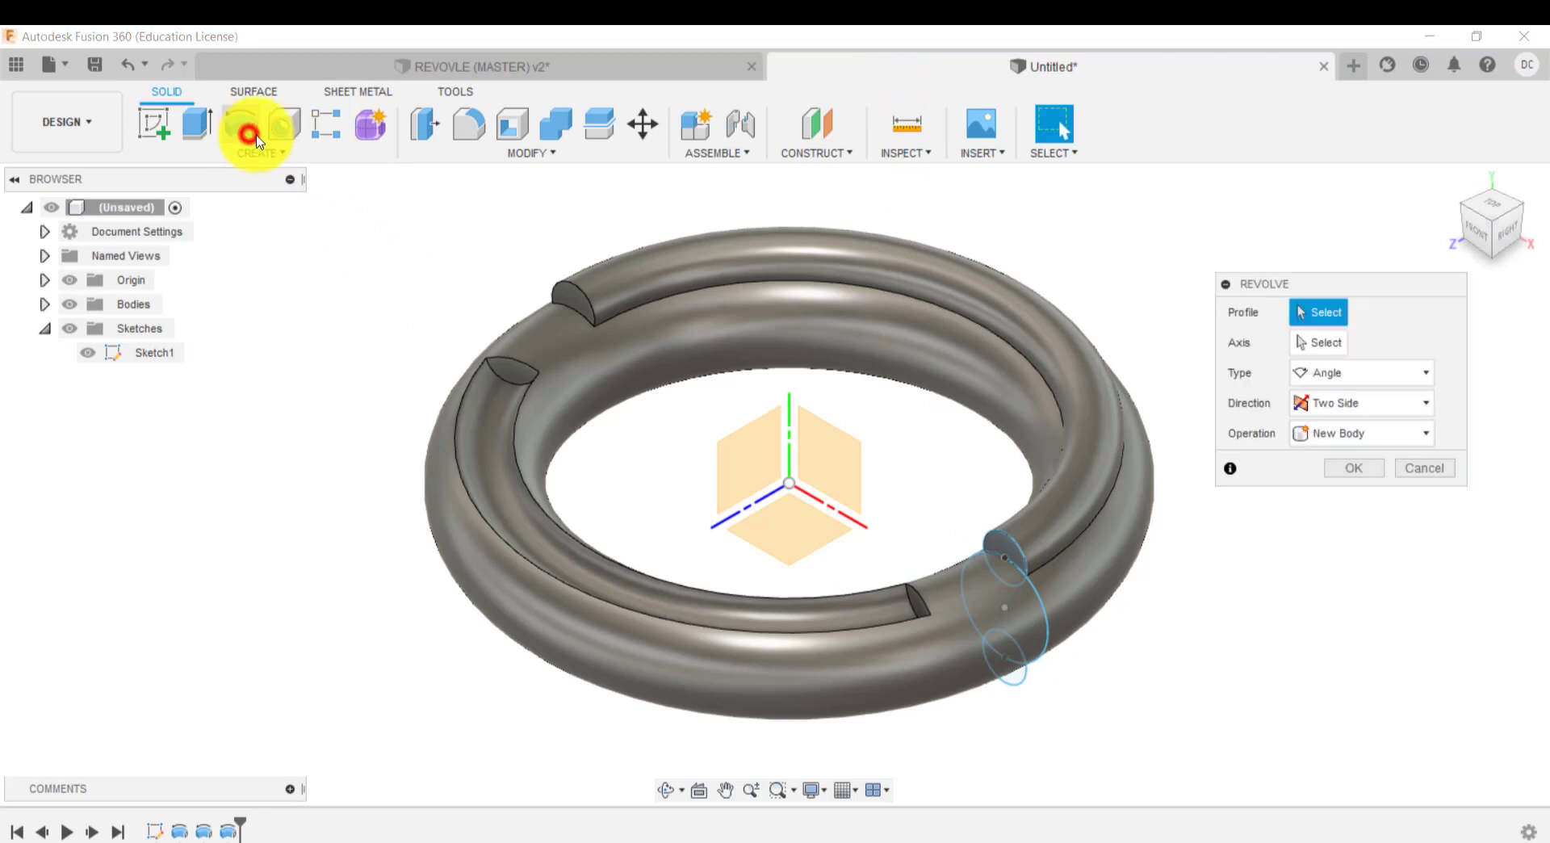
pyautogui.click(1009, 680)
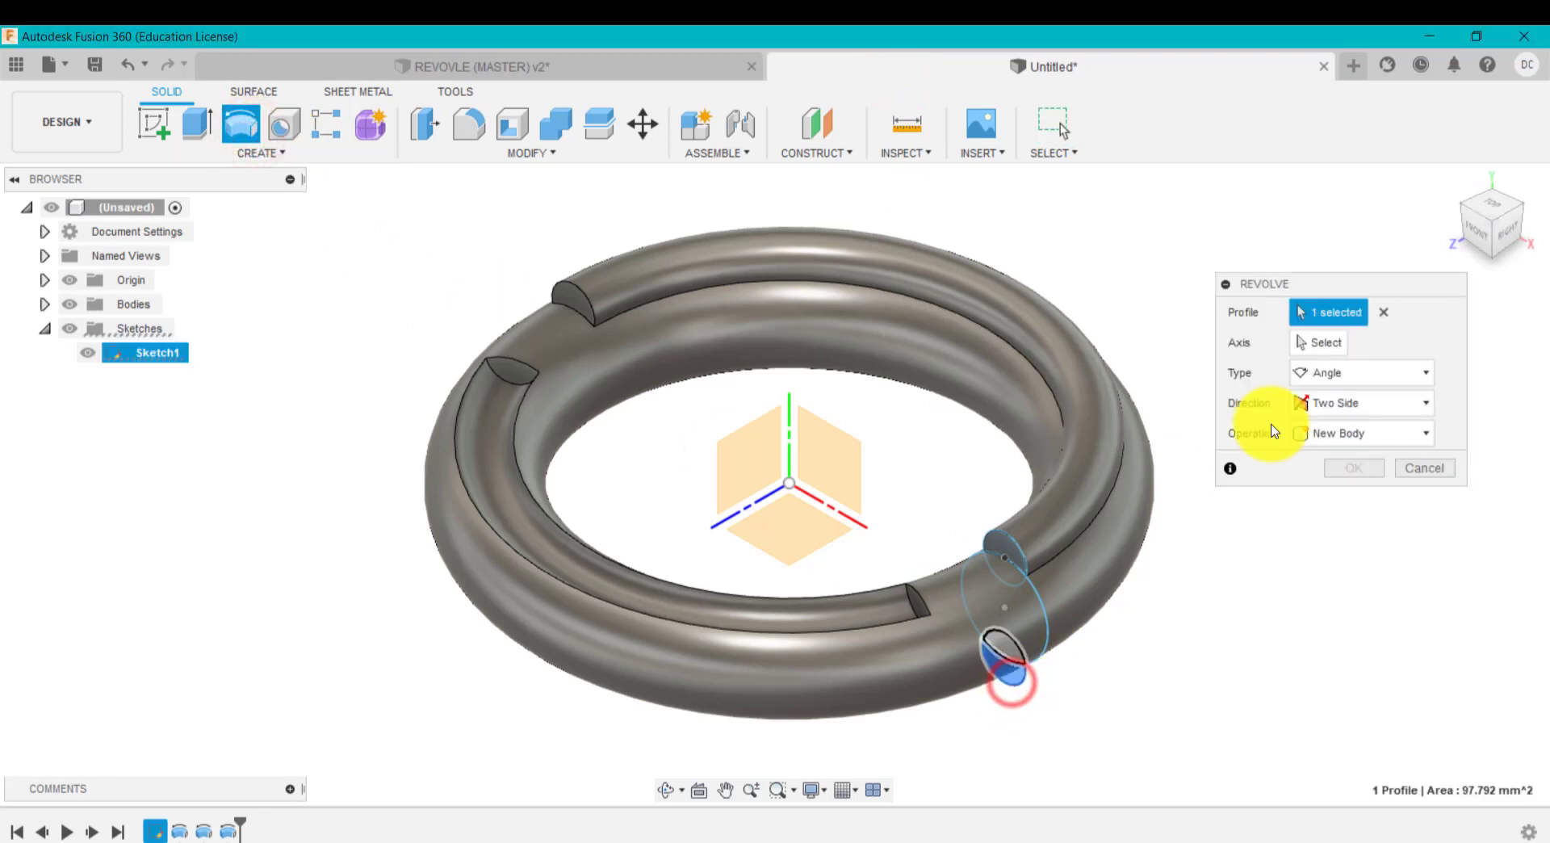
pyautogui.click(1324, 342)
pyautogui.click(791, 410)
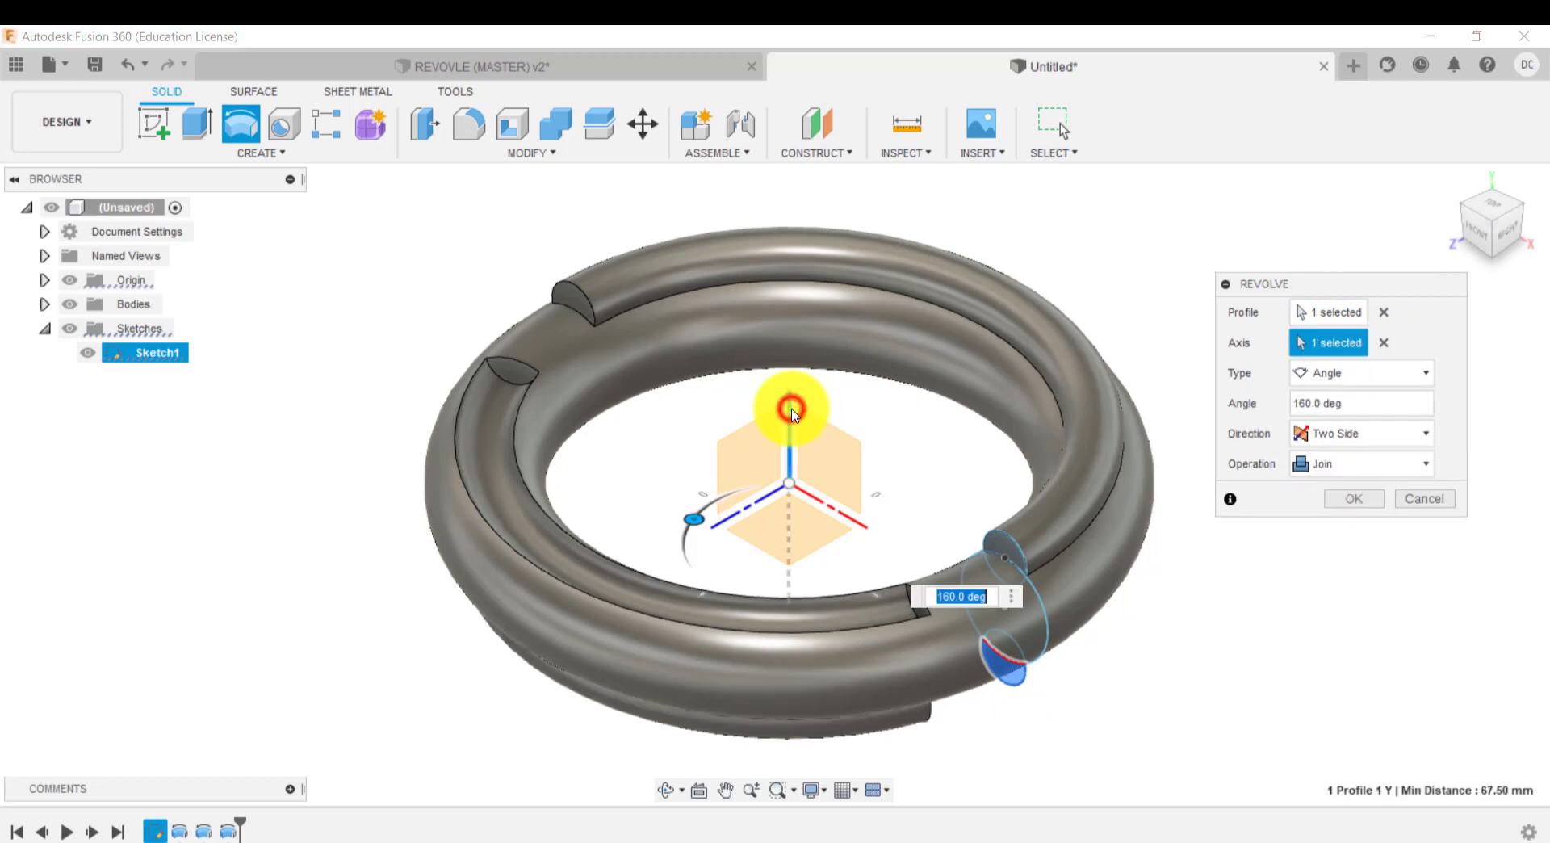
# Step: Set the revolve to a Symmetric cut with an angle of -90 deg
pyautogui.click(1363, 381)
pyautogui.click(1344, 388)
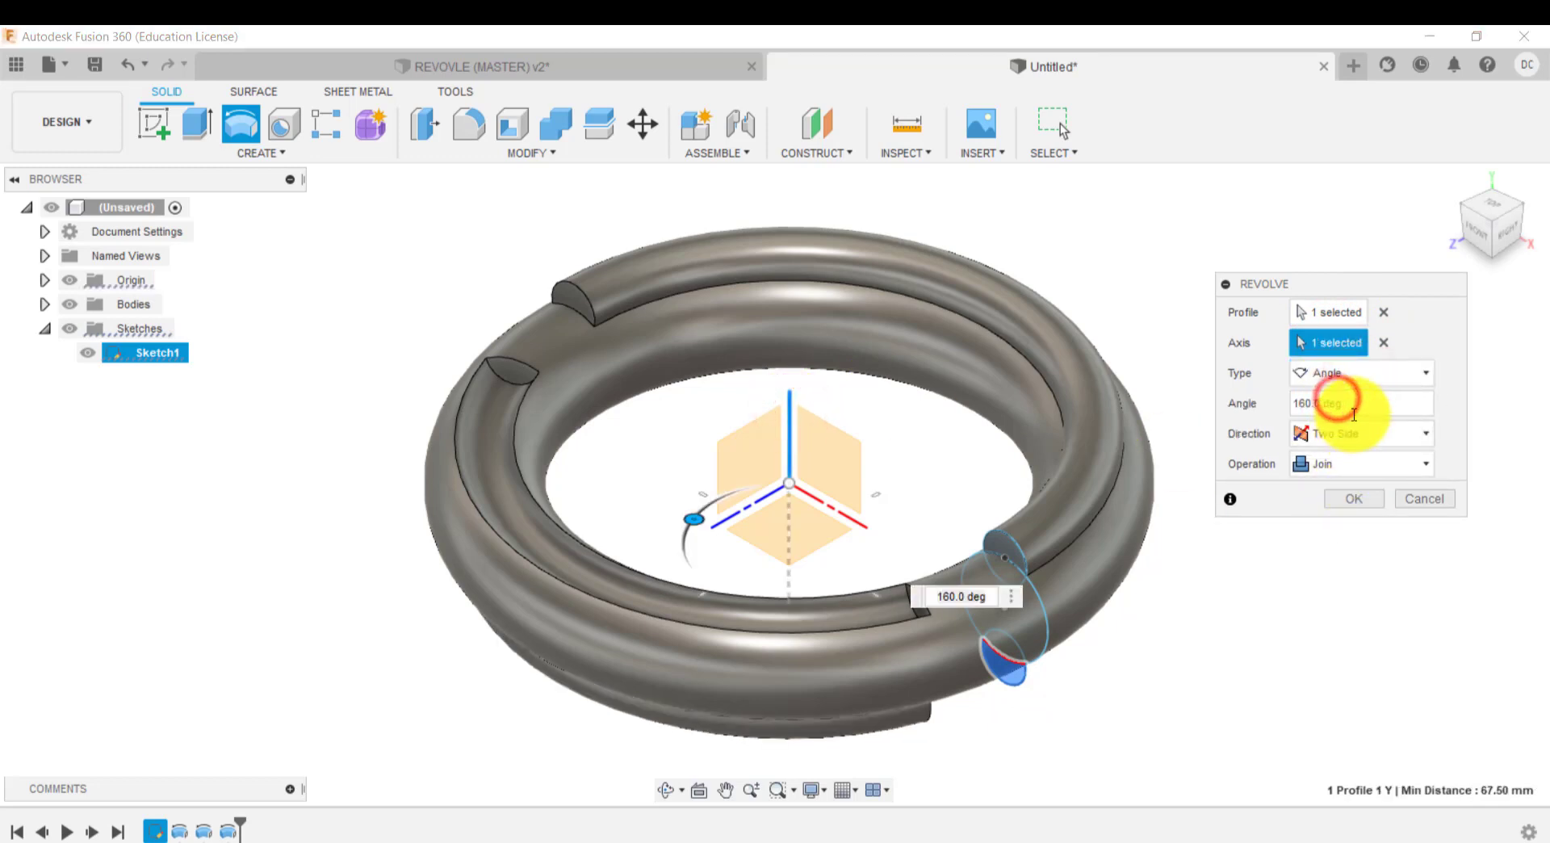
pyautogui.click(1354, 435)
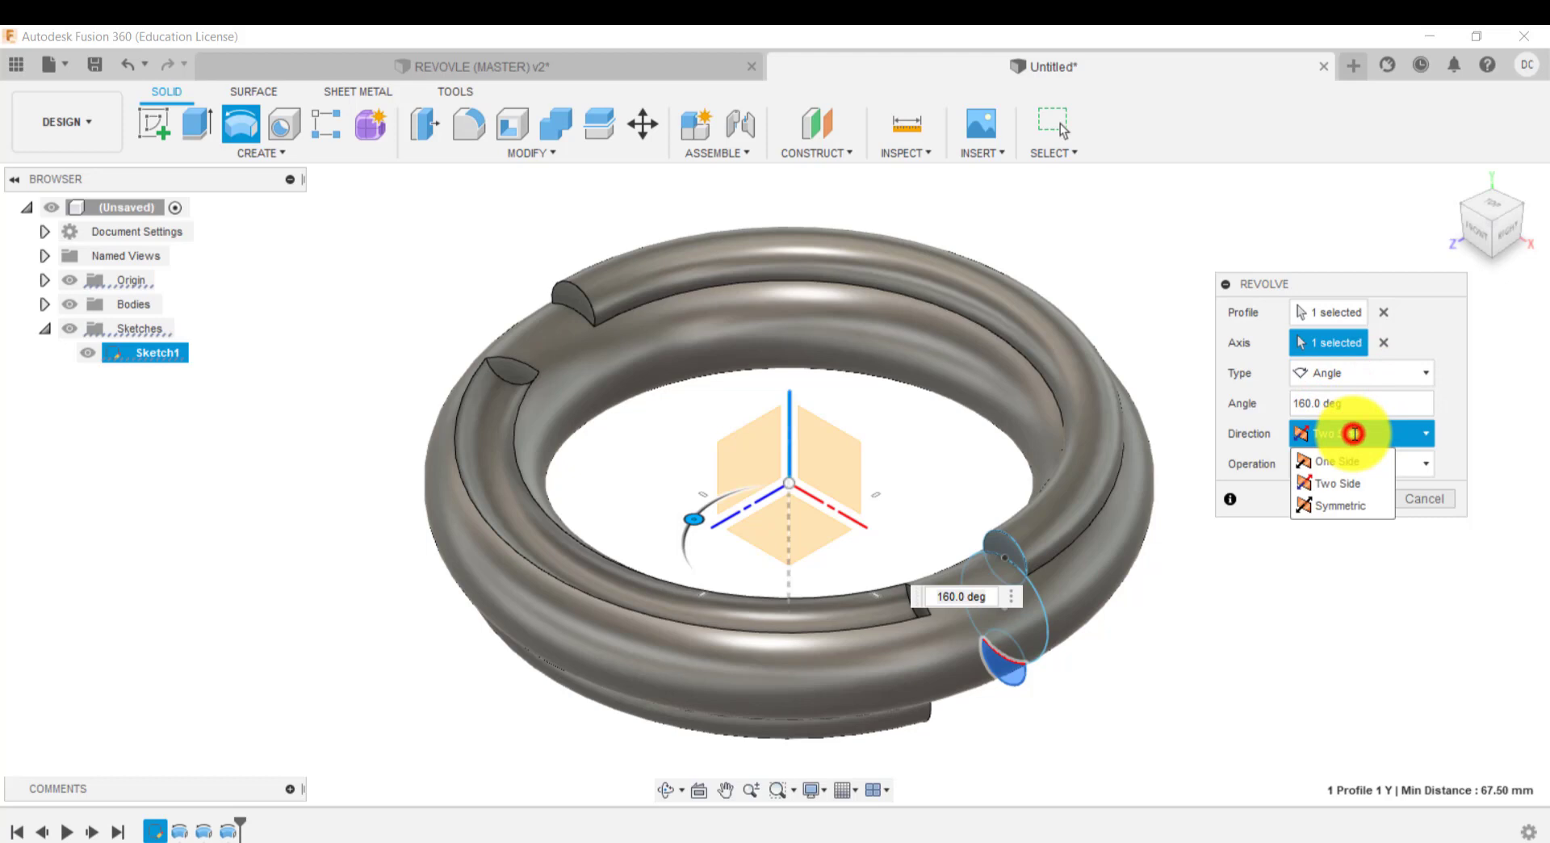
pyautogui.click(1359, 509)
pyautogui.click(1346, 457)
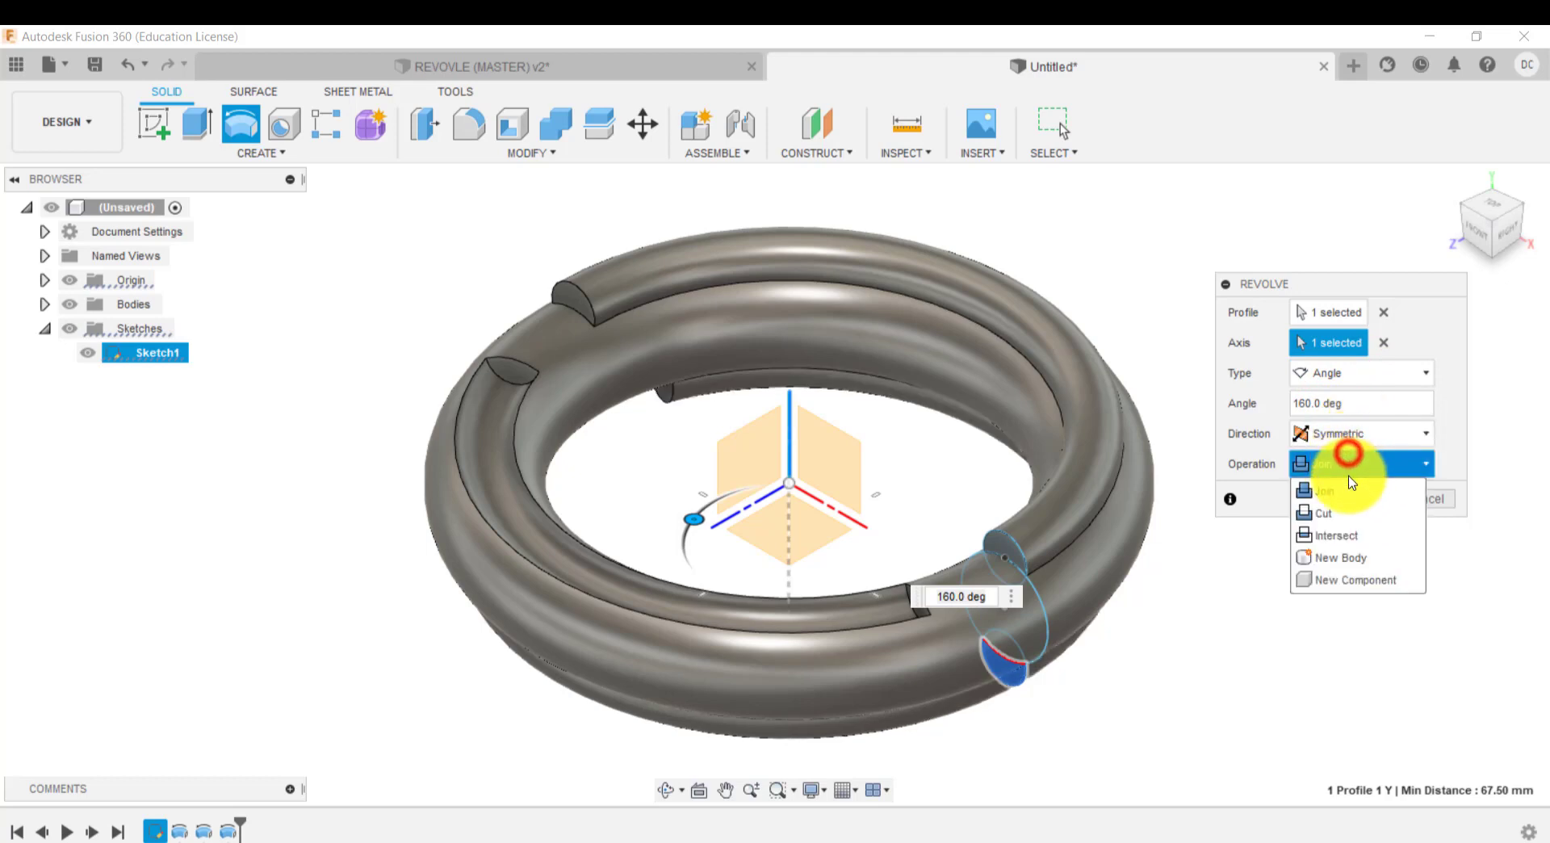
pyautogui.click(1346, 510)
pyautogui.click(1366, 400)
pyautogui.moveTo(1364, 400); pyautogui.dragTo(1289, 412)
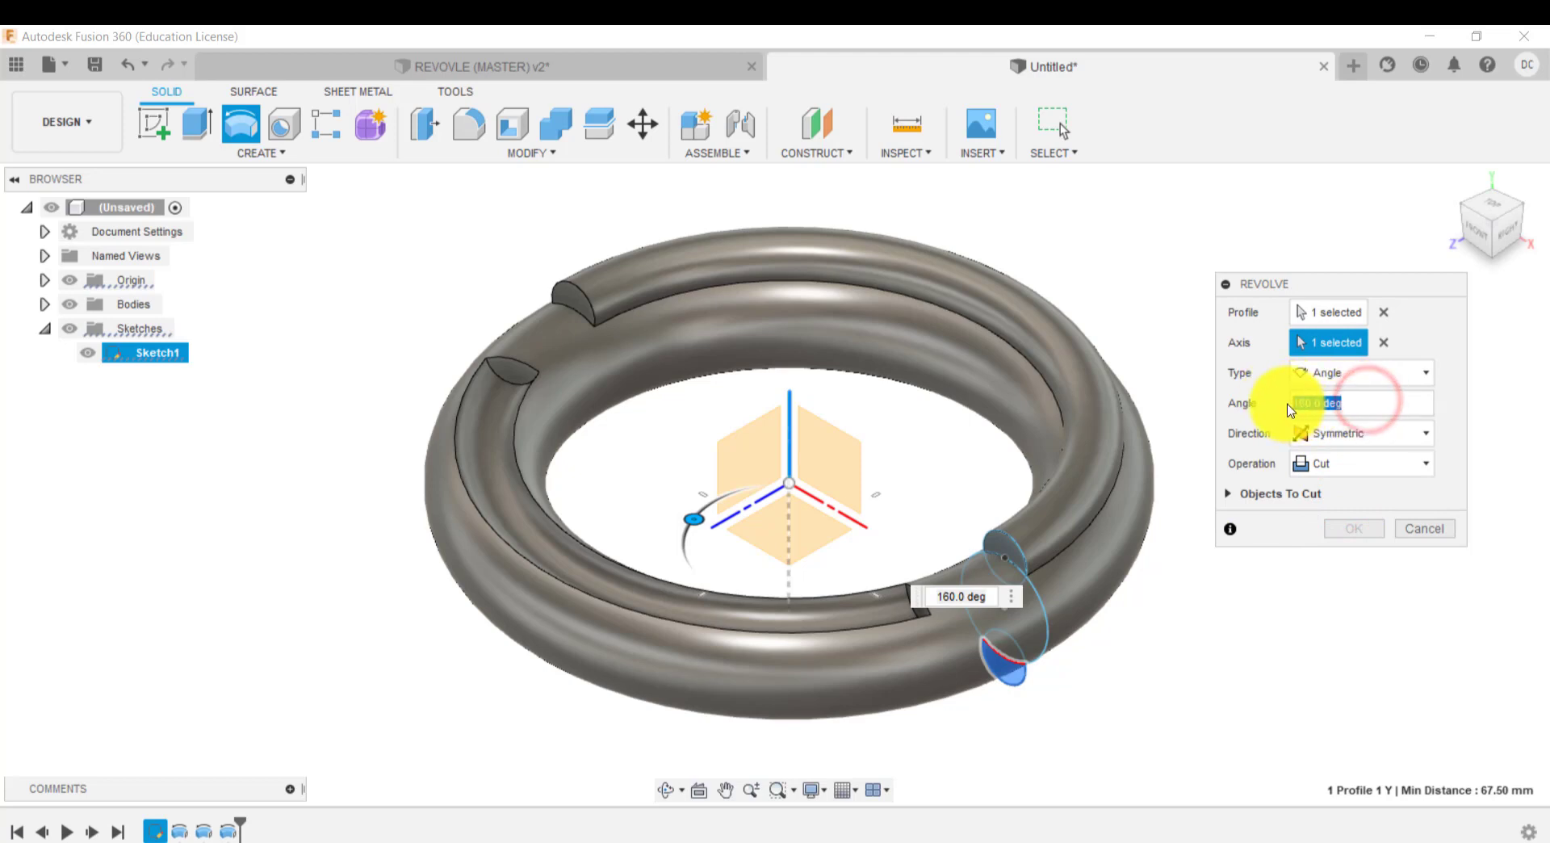
pyautogui.write('-90')
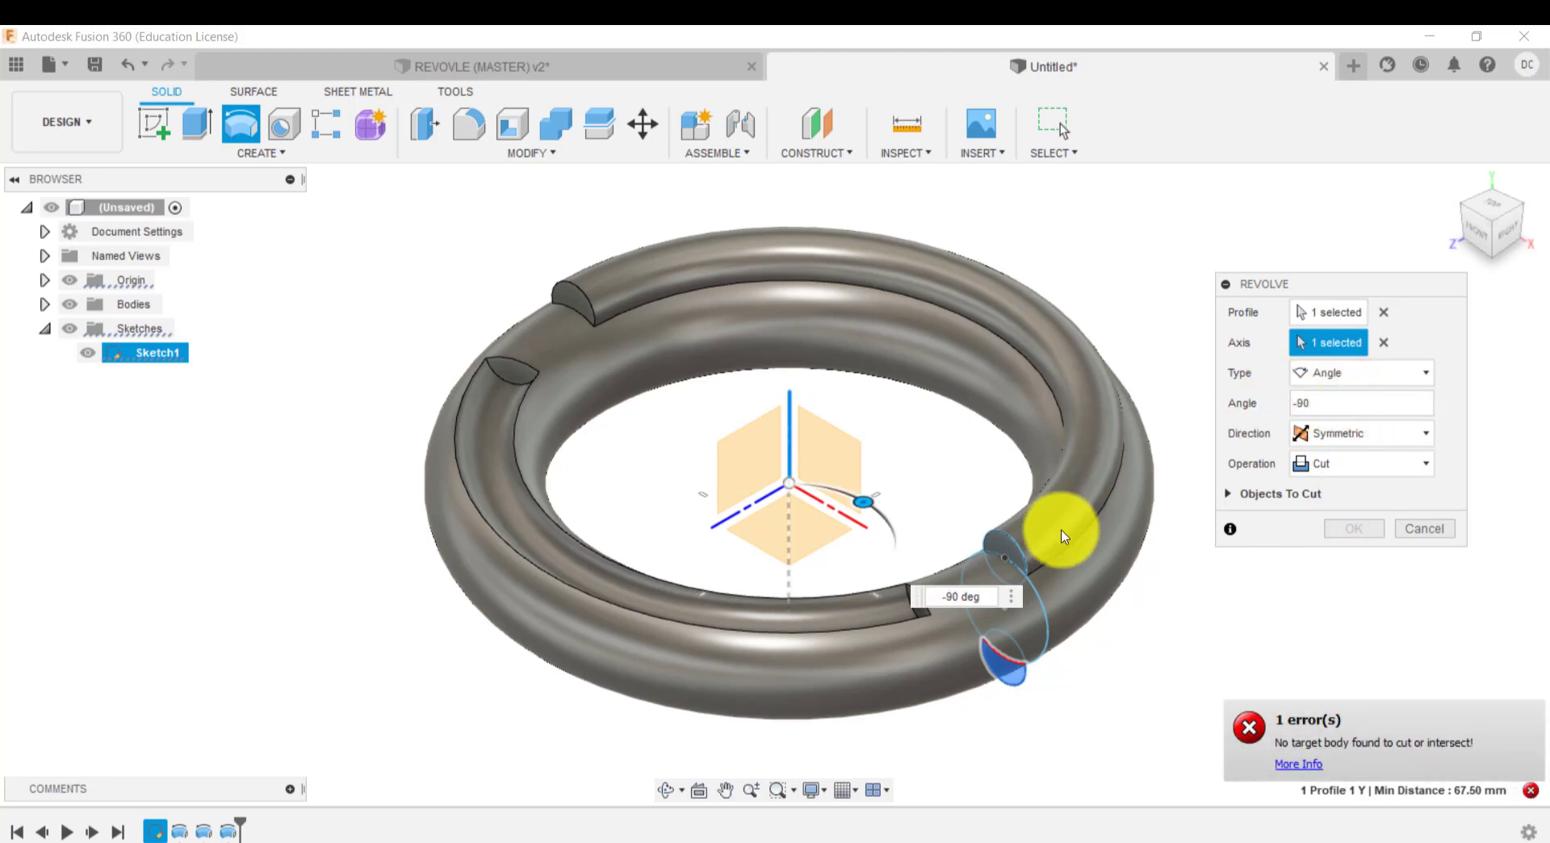
# Step: Replace the revolve profile with the part of the lower small circle that lies inside the ring
pyautogui.keyDown('shift'); pyautogui.moveTo(1152, 702); pyautogui.dragTo(1150, 652, button='middle'); pyautogui.keyUp('shift')
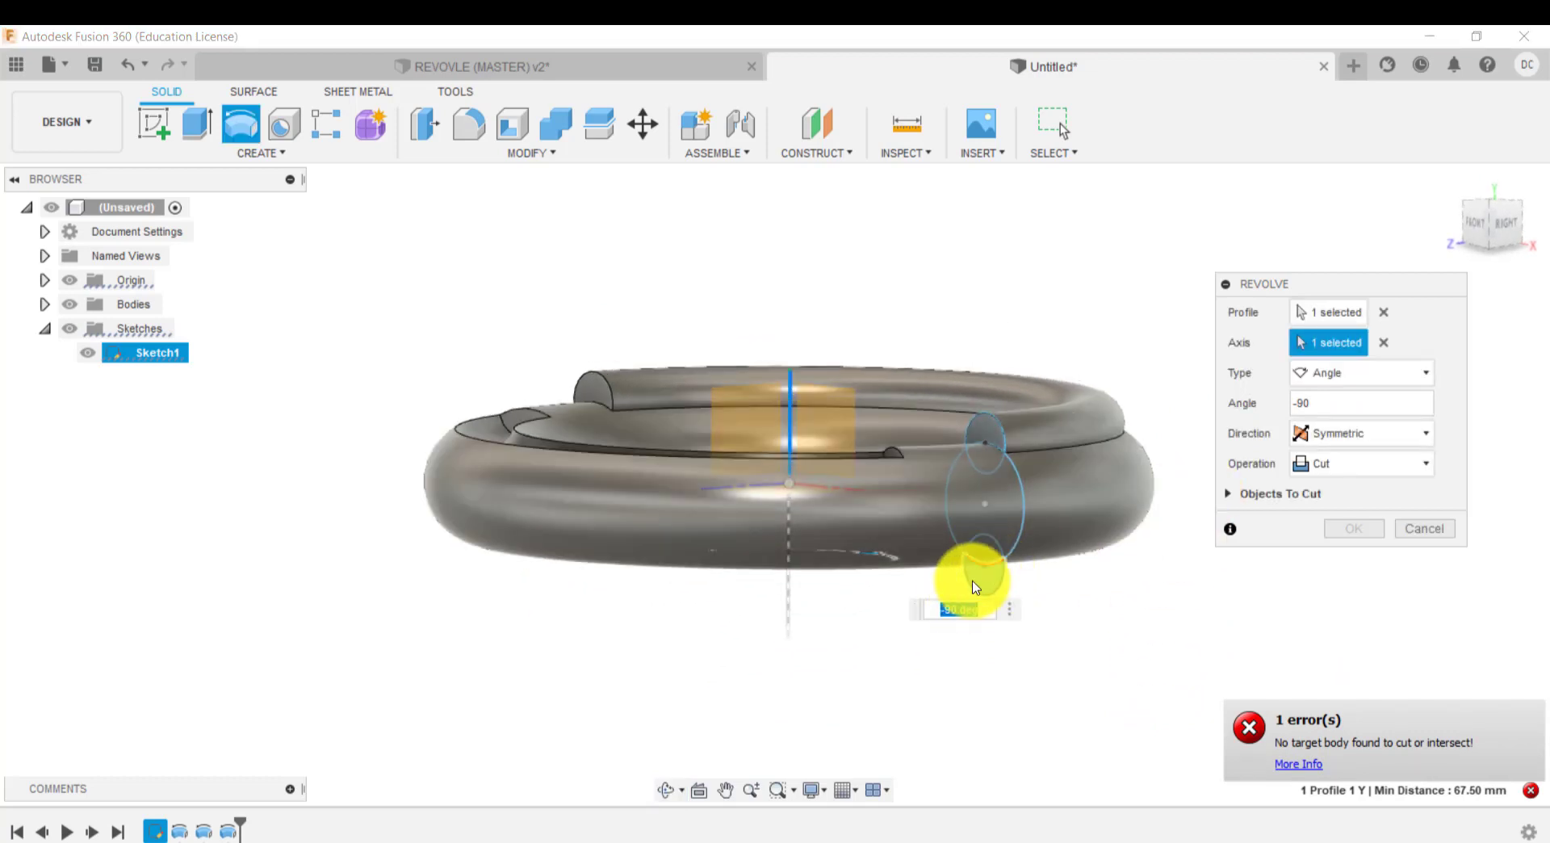
pyautogui.click(1384, 312)
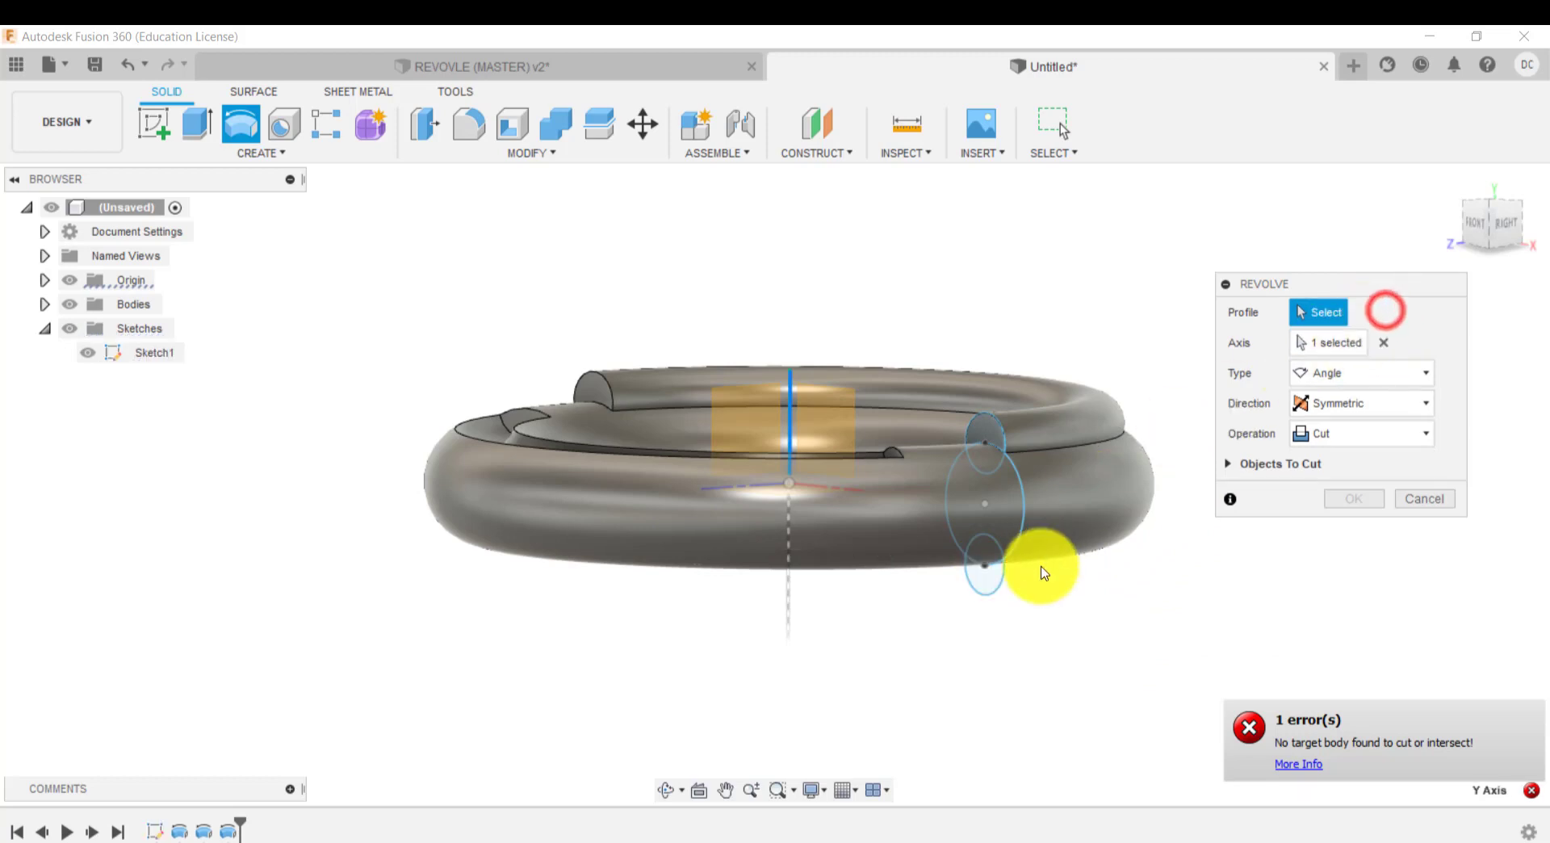
pyautogui.click(998, 562)
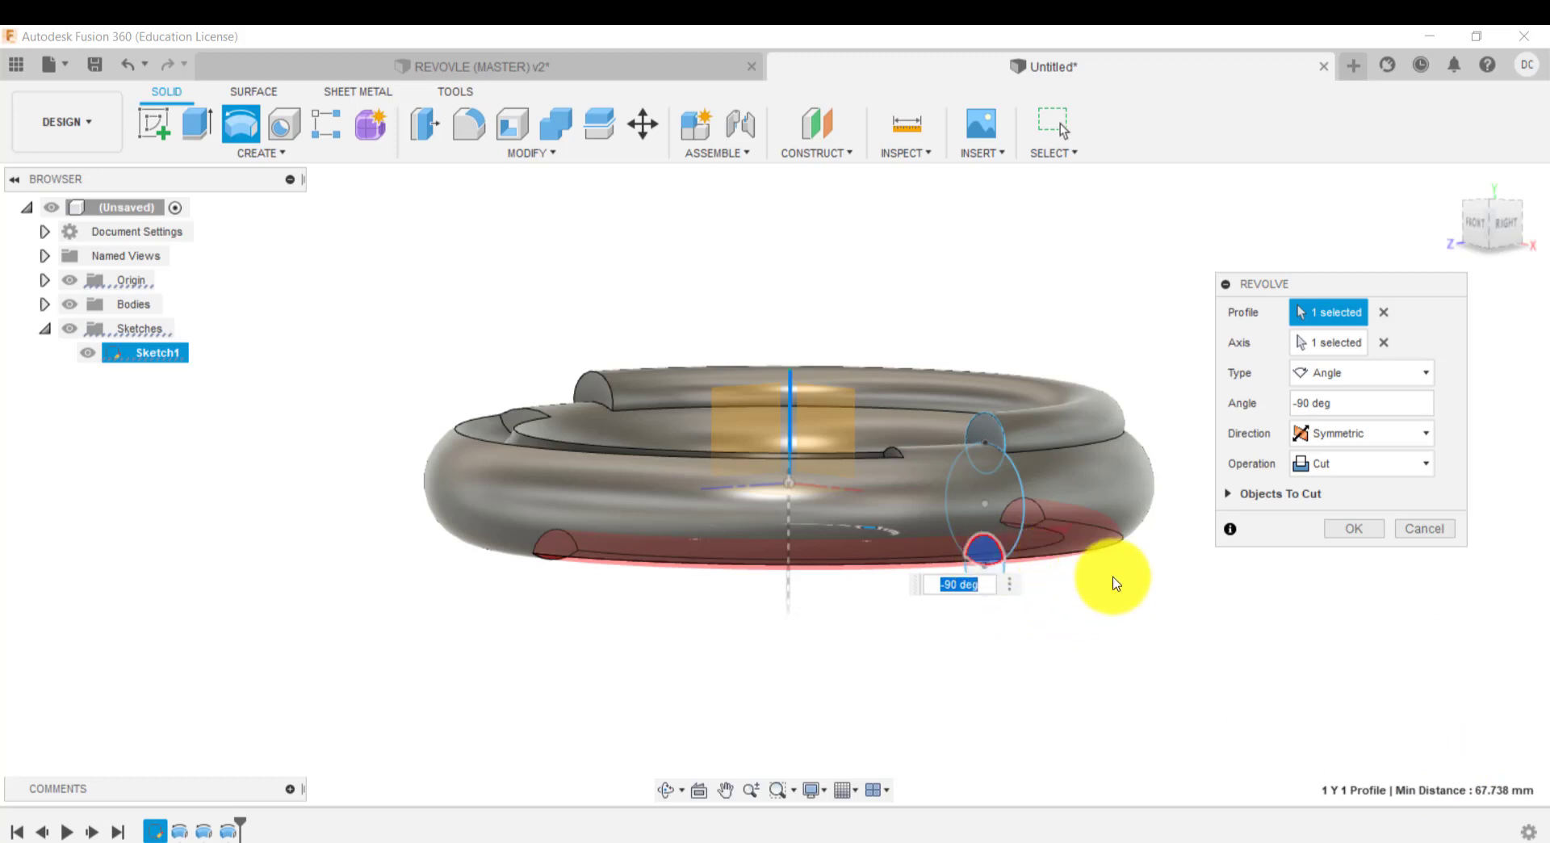
pyautogui.keyDown('shift'); pyautogui.moveTo(1113, 350); pyautogui.dragTo(991, 523, button='middle'); pyautogui.keyUp('shift')
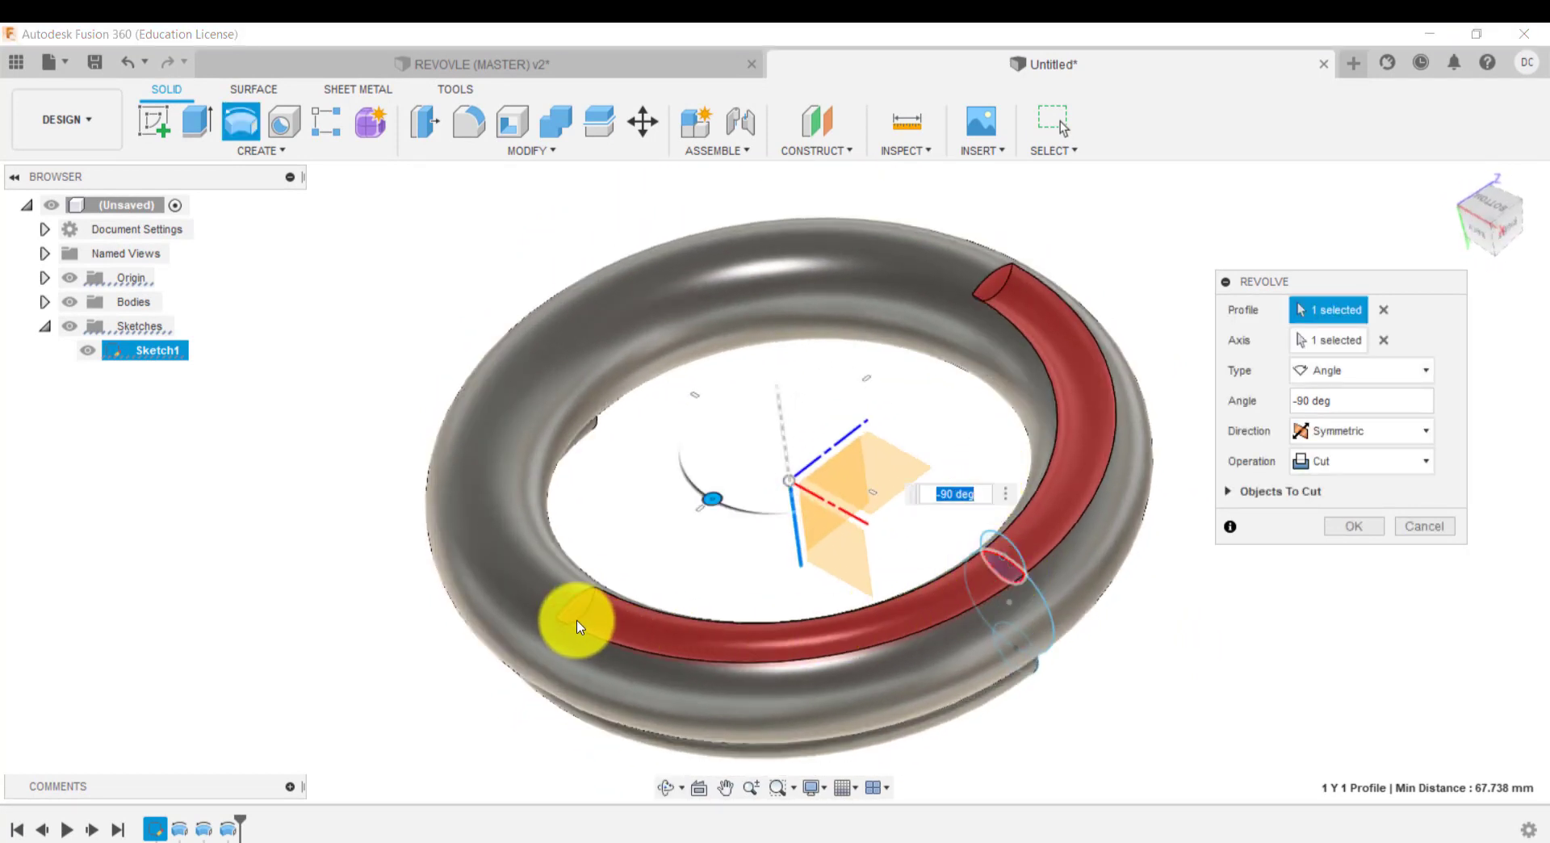
# Step: Preview the underside cut with the One Side direction, restore Symmetric and finish the revolve
pyautogui.click(1370, 436)
pyautogui.click(1357, 457)
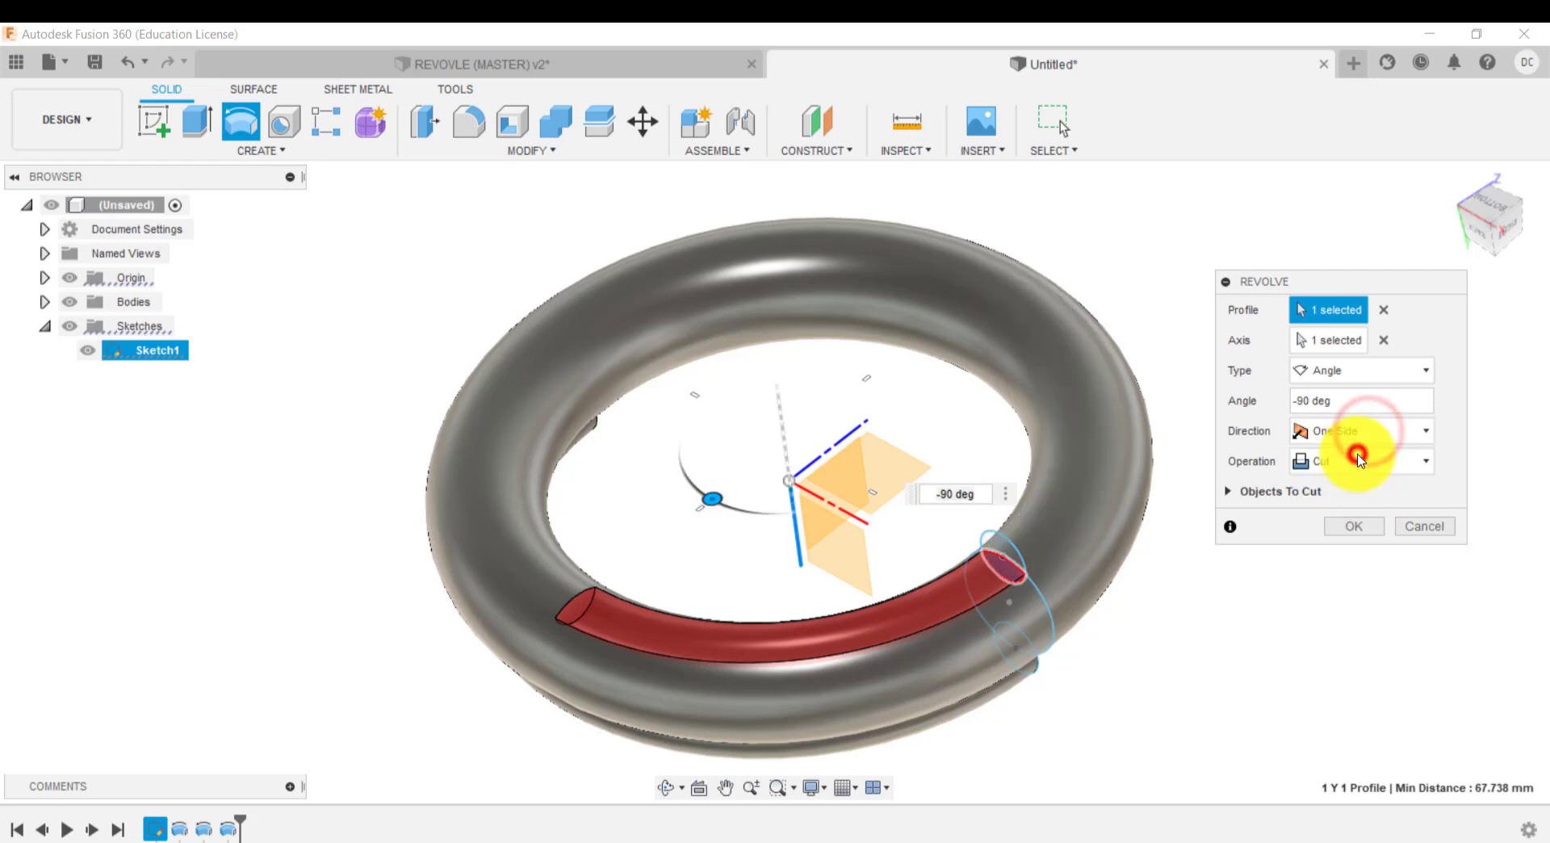
pyautogui.click(1358, 440)
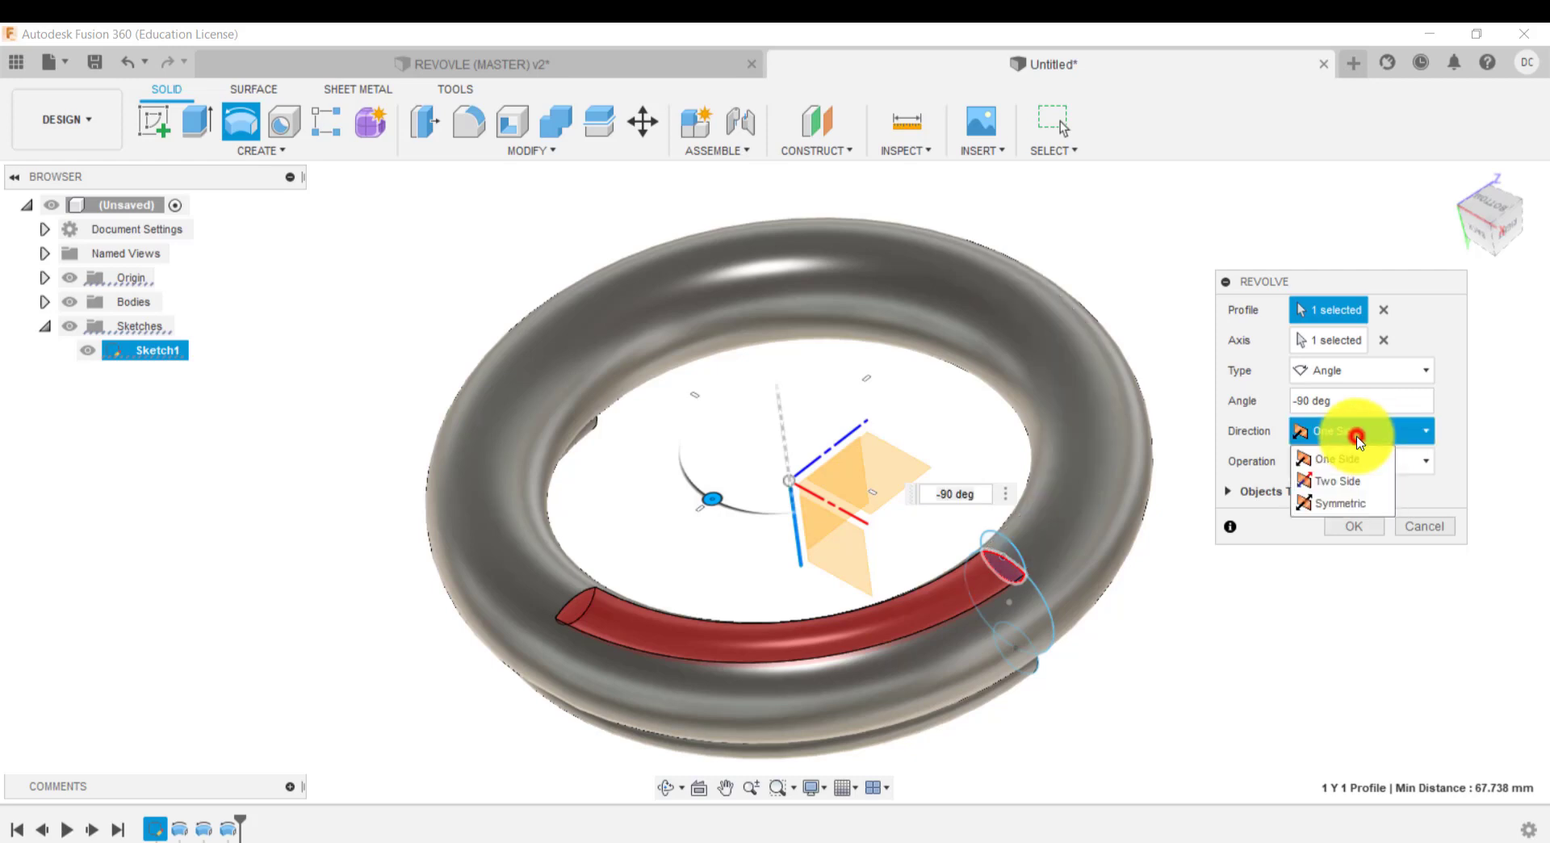
pyautogui.click(1356, 504)
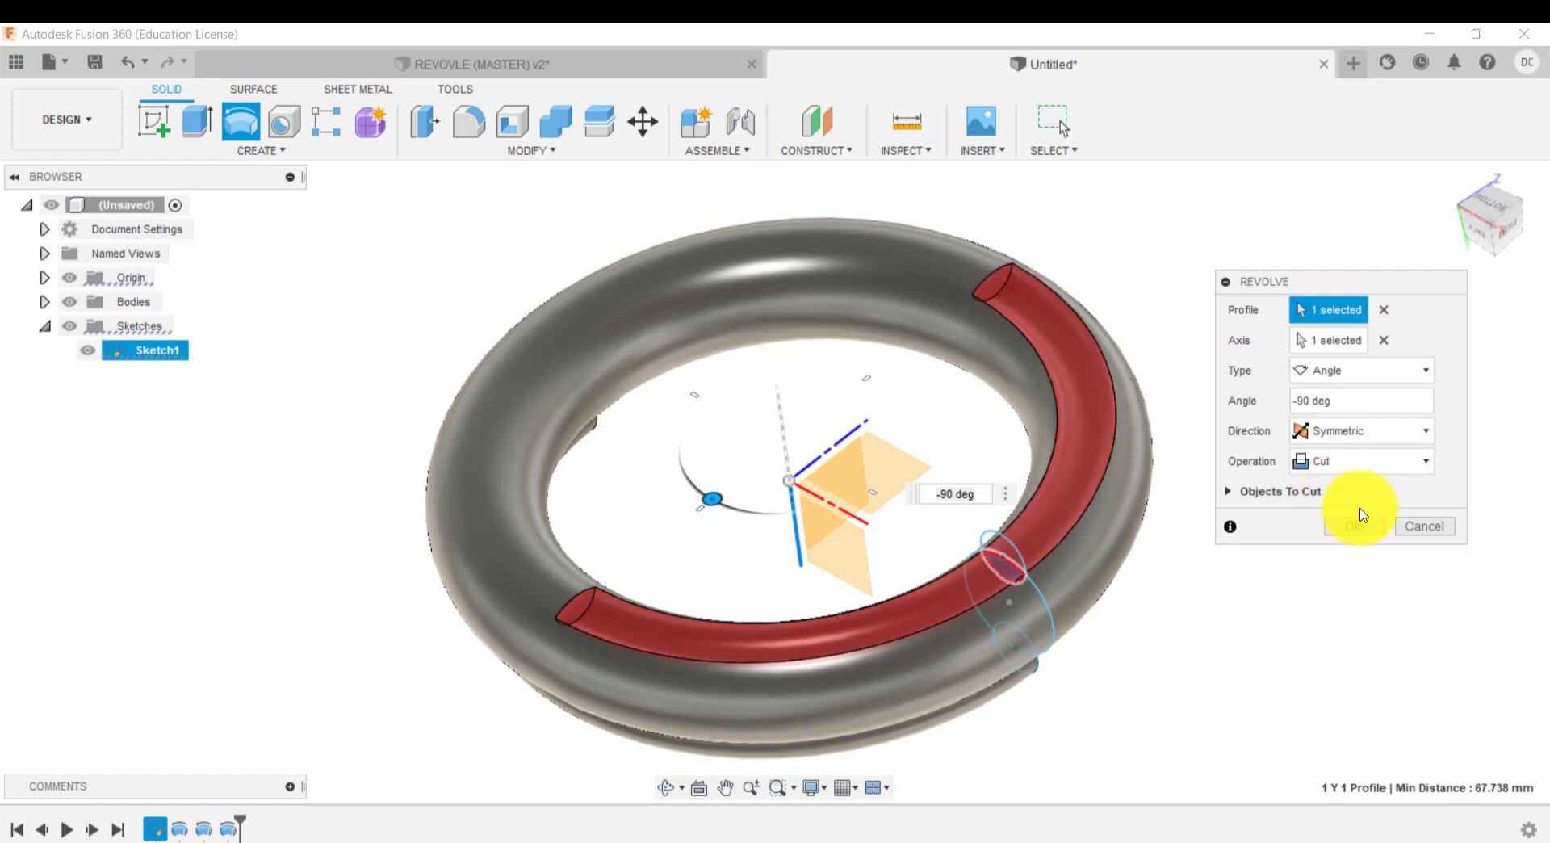
pyautogui.click(1363, 529)
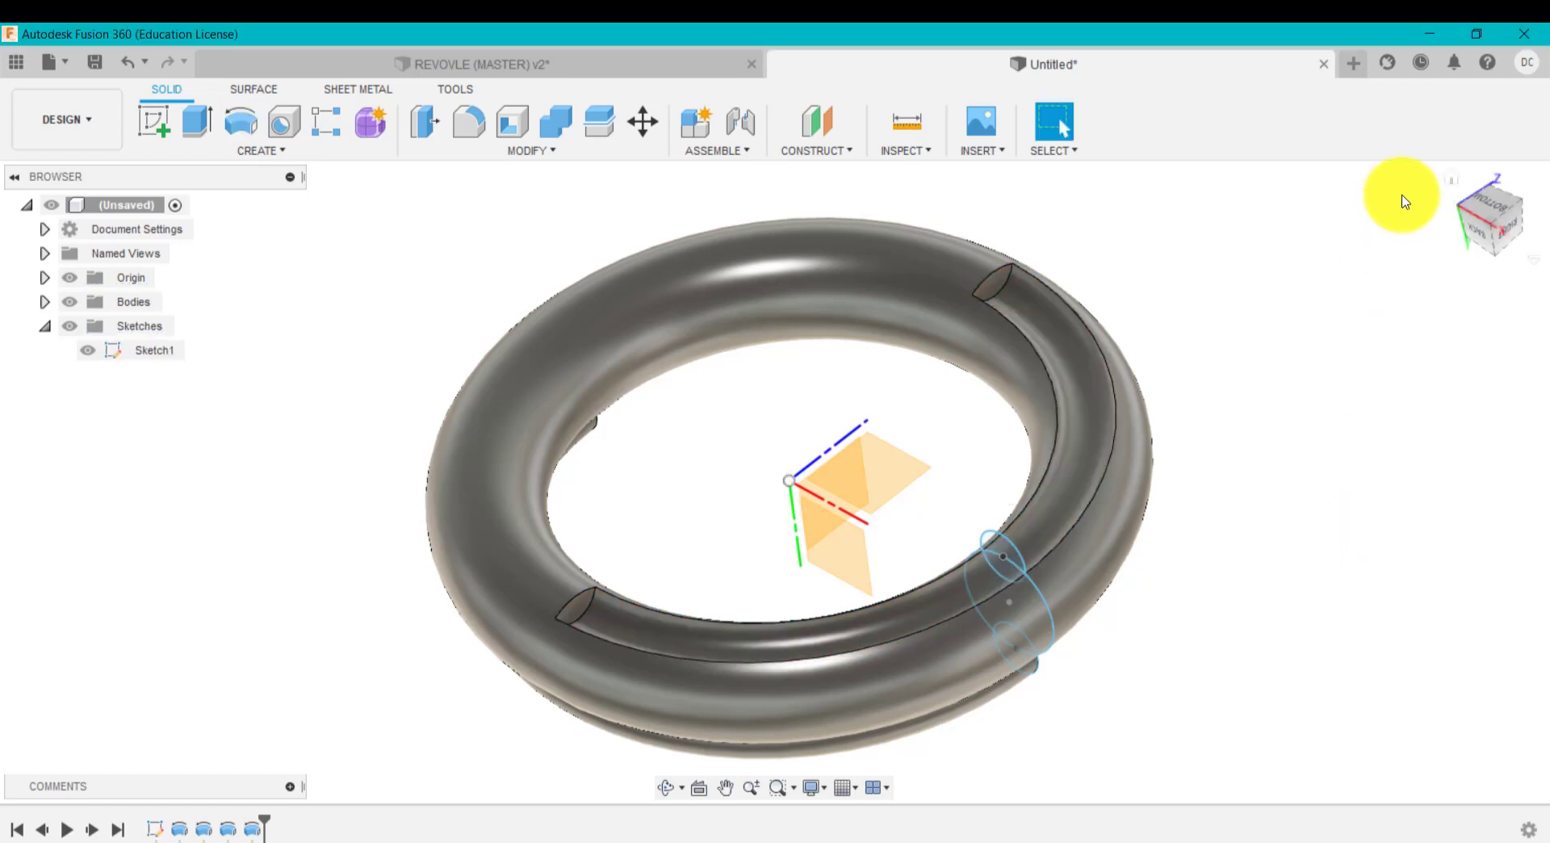
# Step: Hide Sketch1 and the origin so that only the ring body is displayed
pyautogui.click(1450, 177)
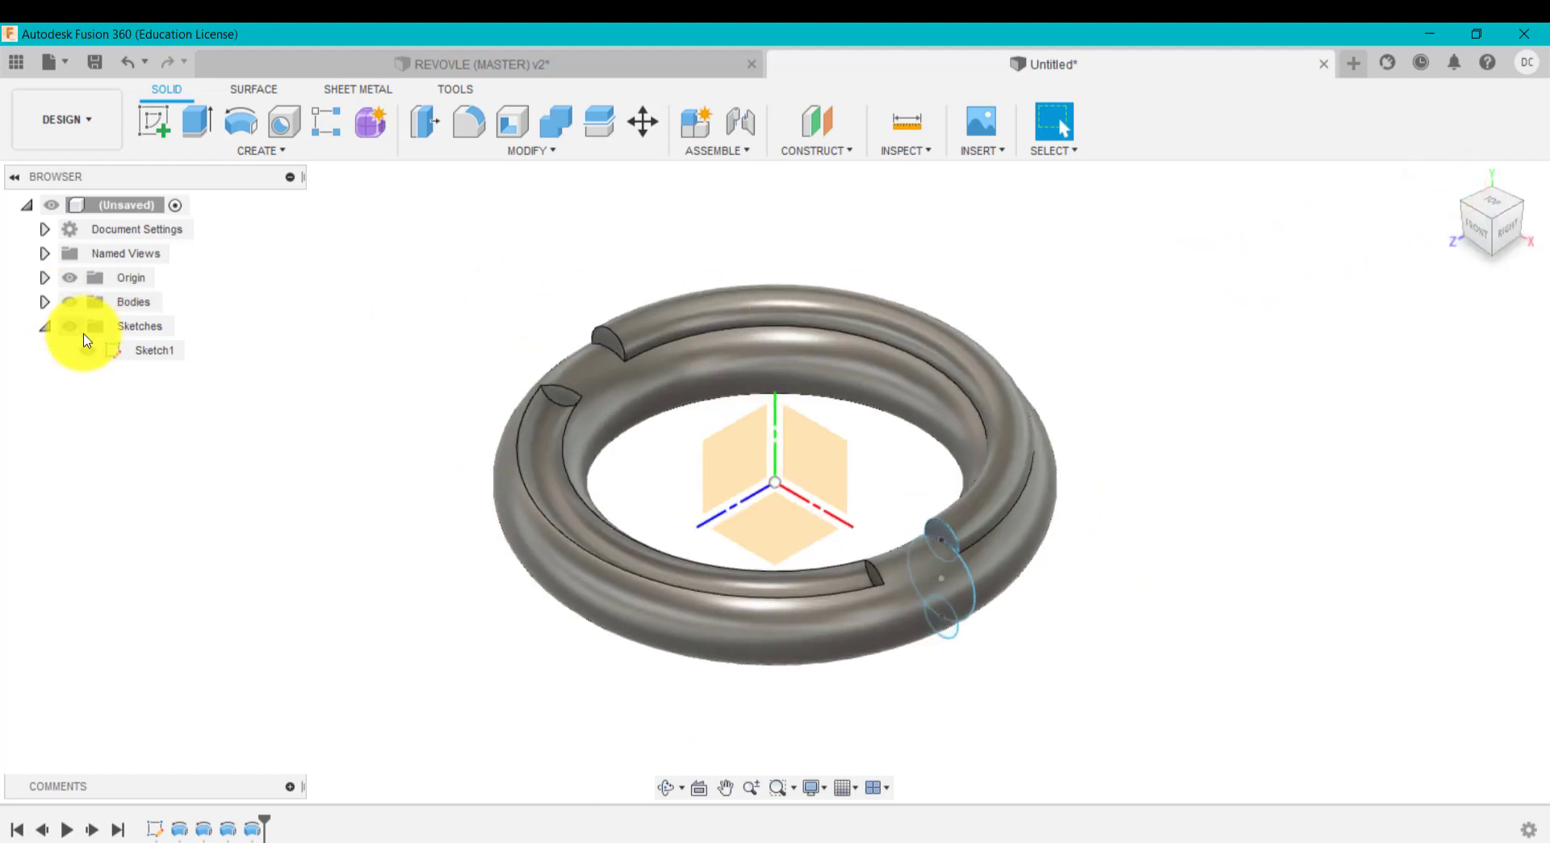
pyautogui.click(88, 355)
pyautogui.click(87, 352)
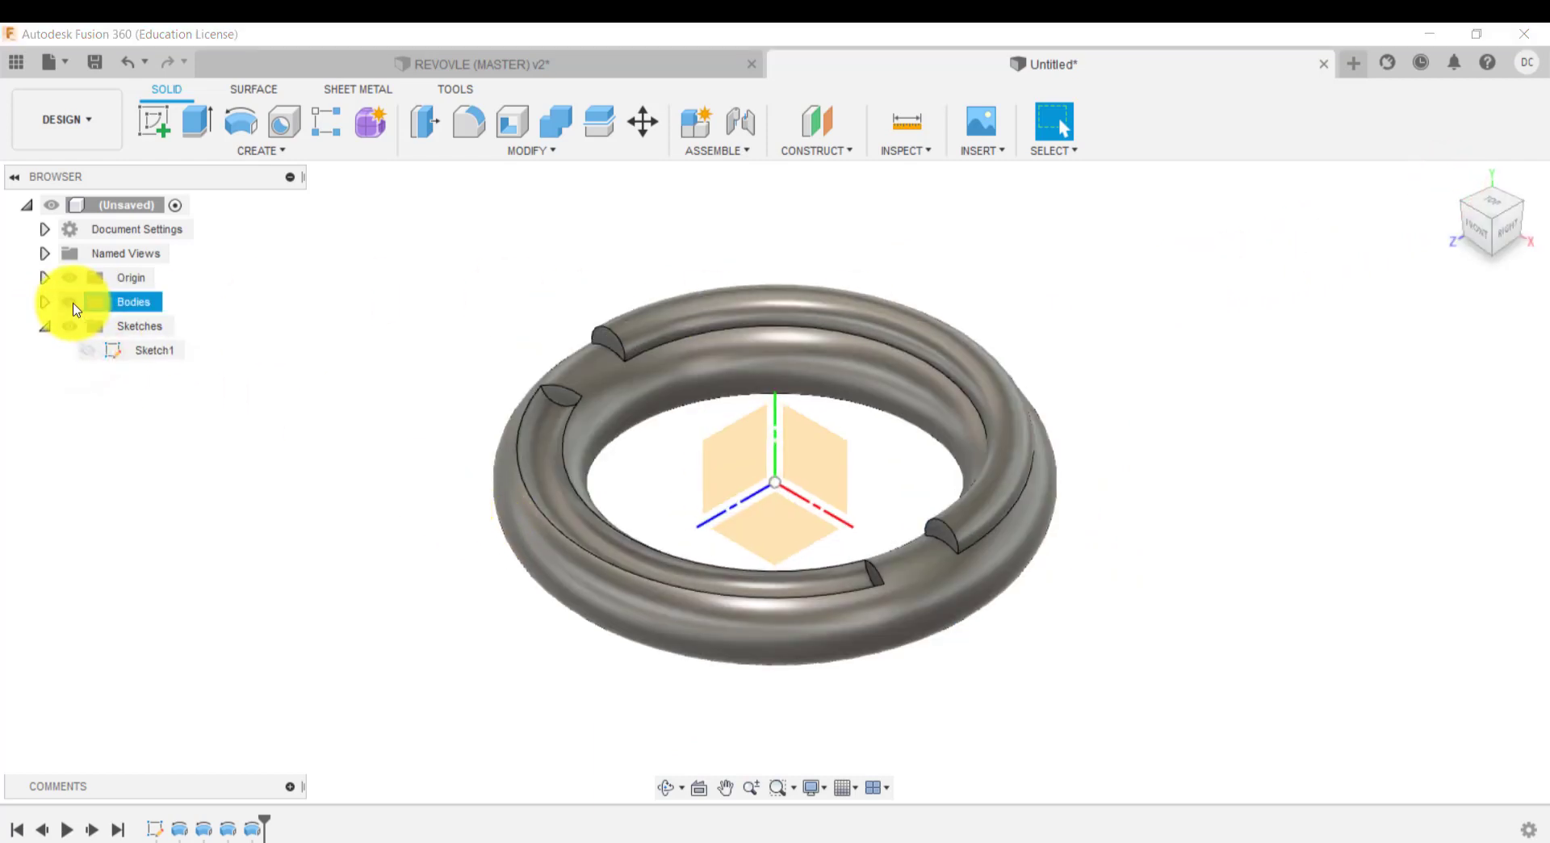
pyautogui.click(69, 277)
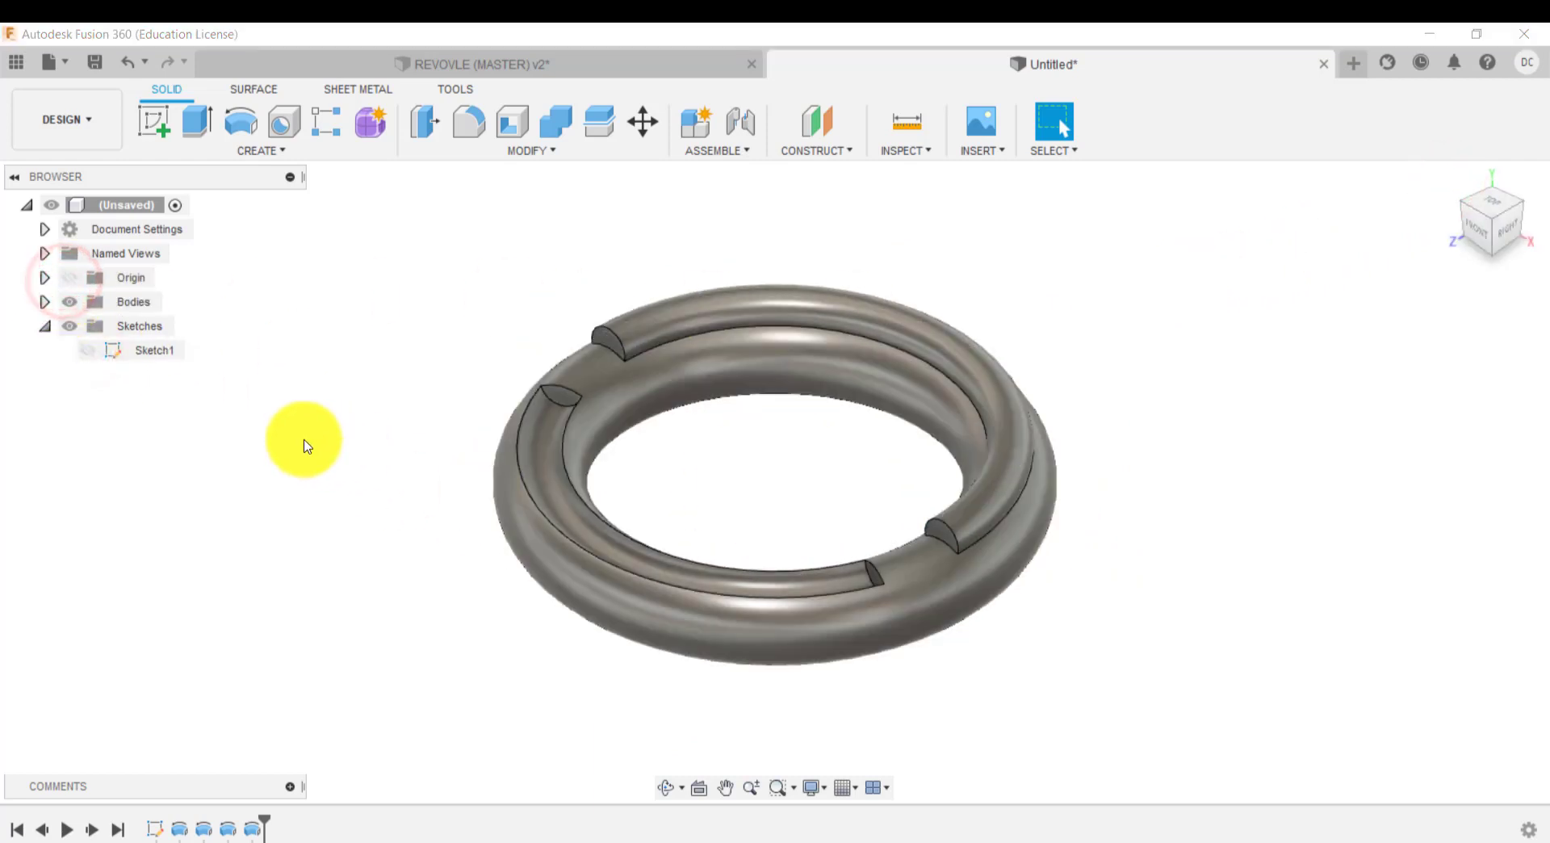